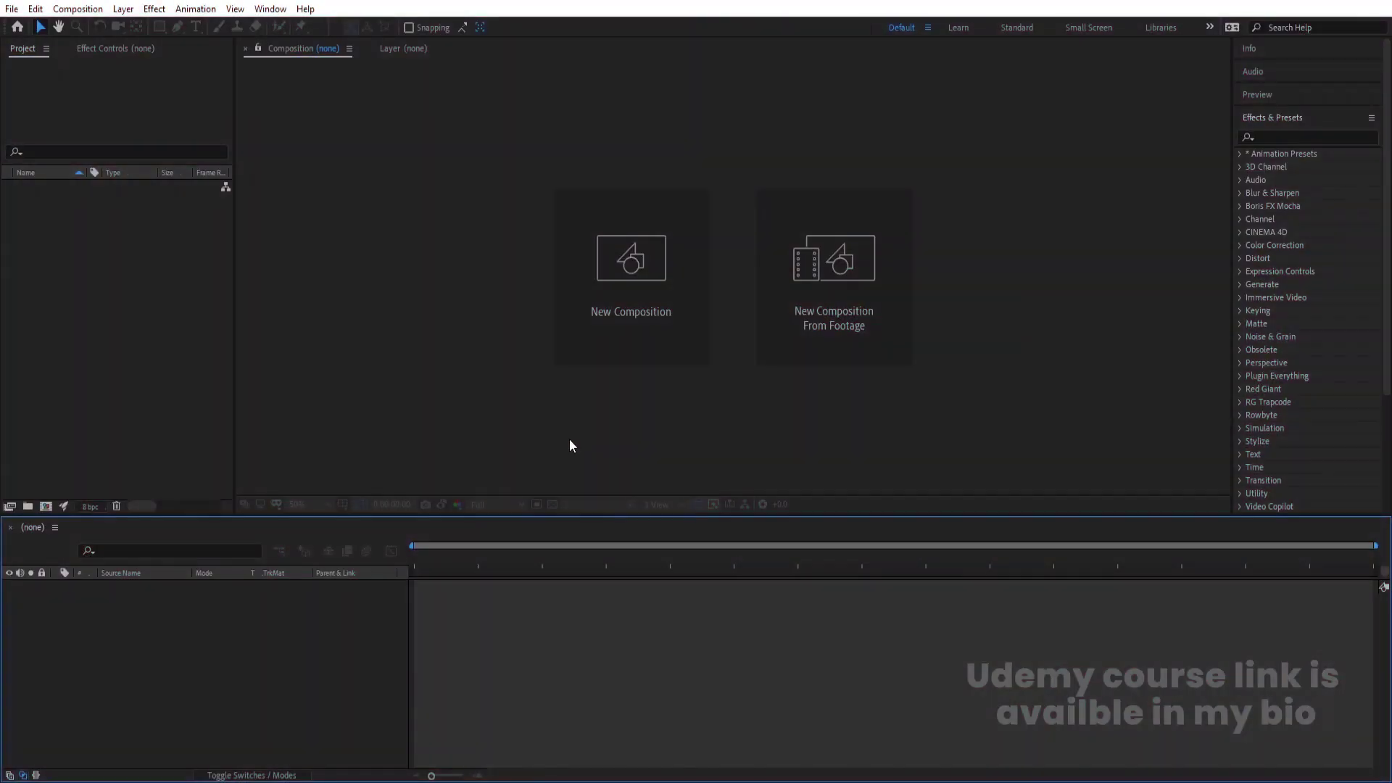
- Create a new composition named Main Animation
click(592, 329)
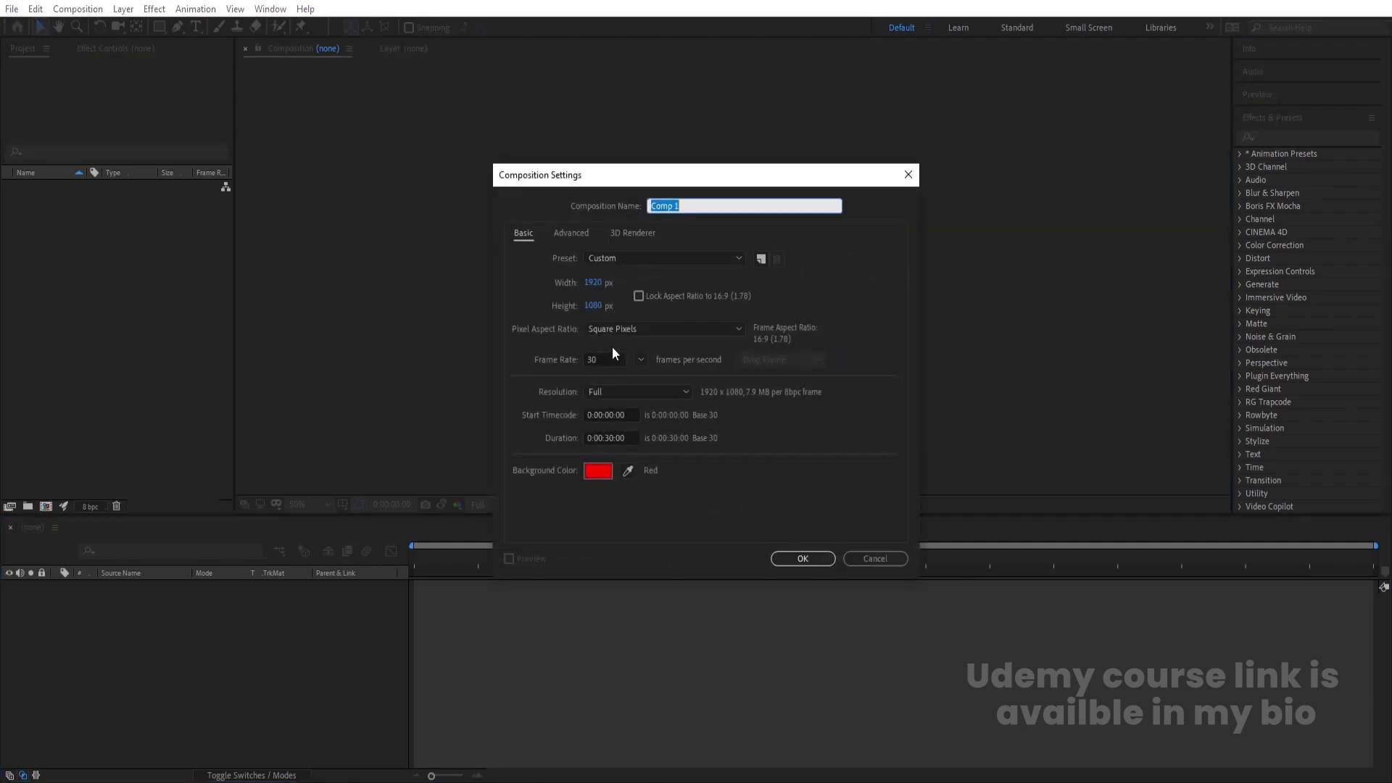
text(Main Animation)
click(830, 558)
- Turn on the Title/Action Safe guides in the viewer
click(341, 505)
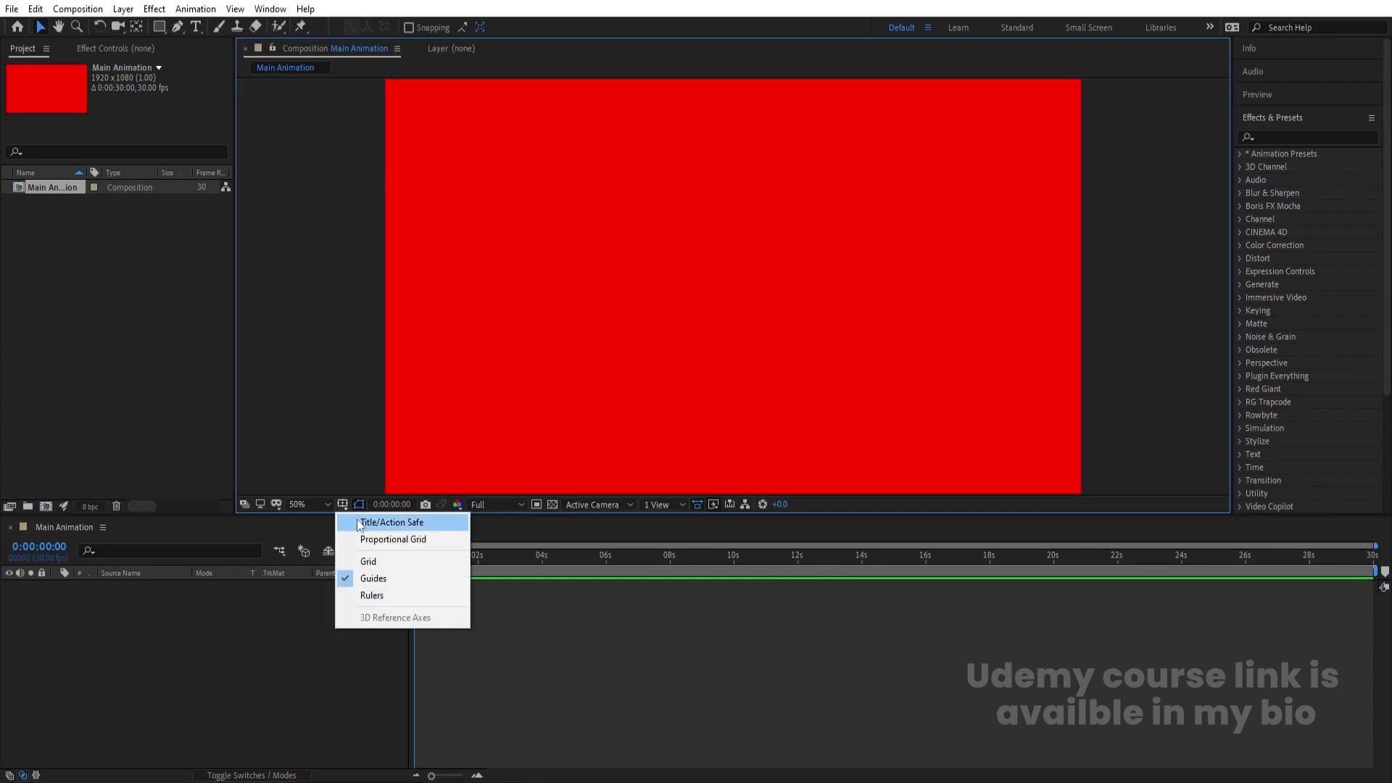
click(359, 523)
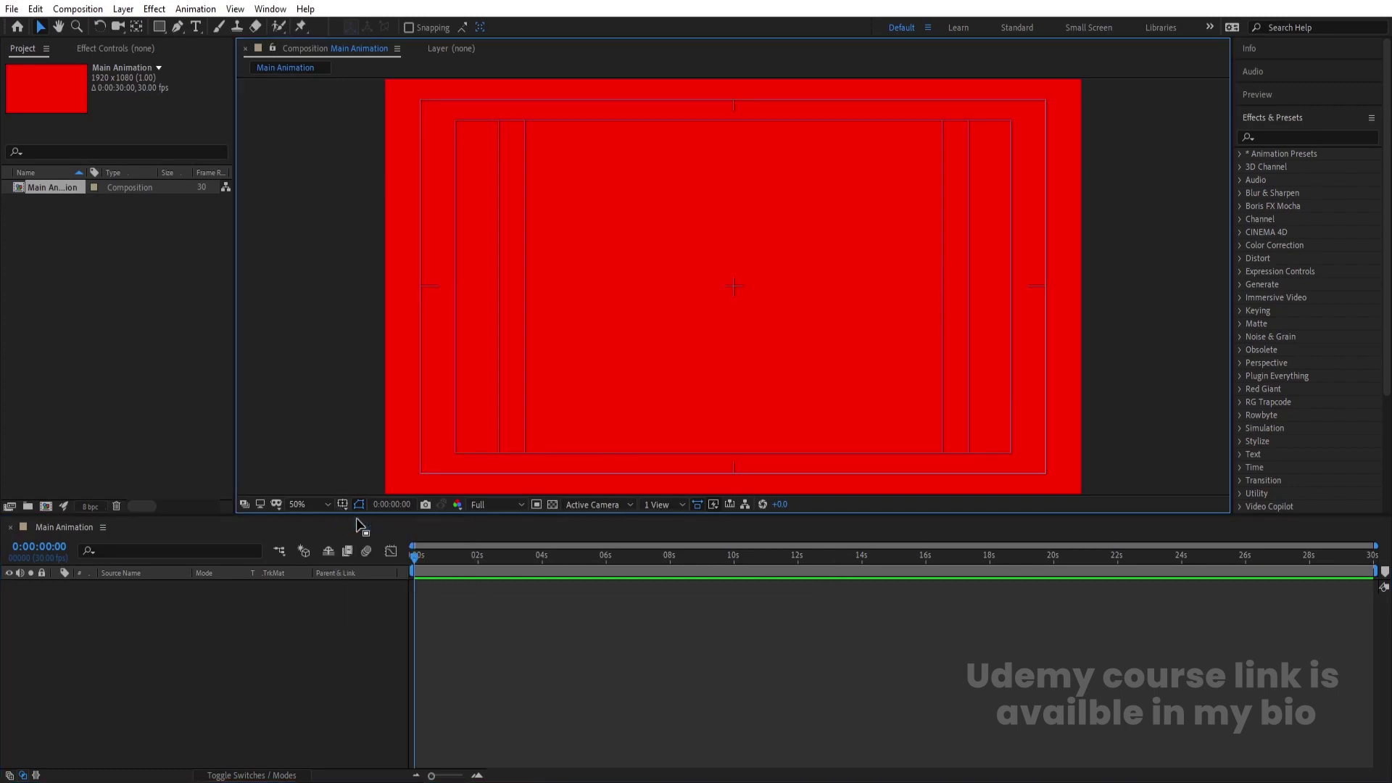
click(195, 27)
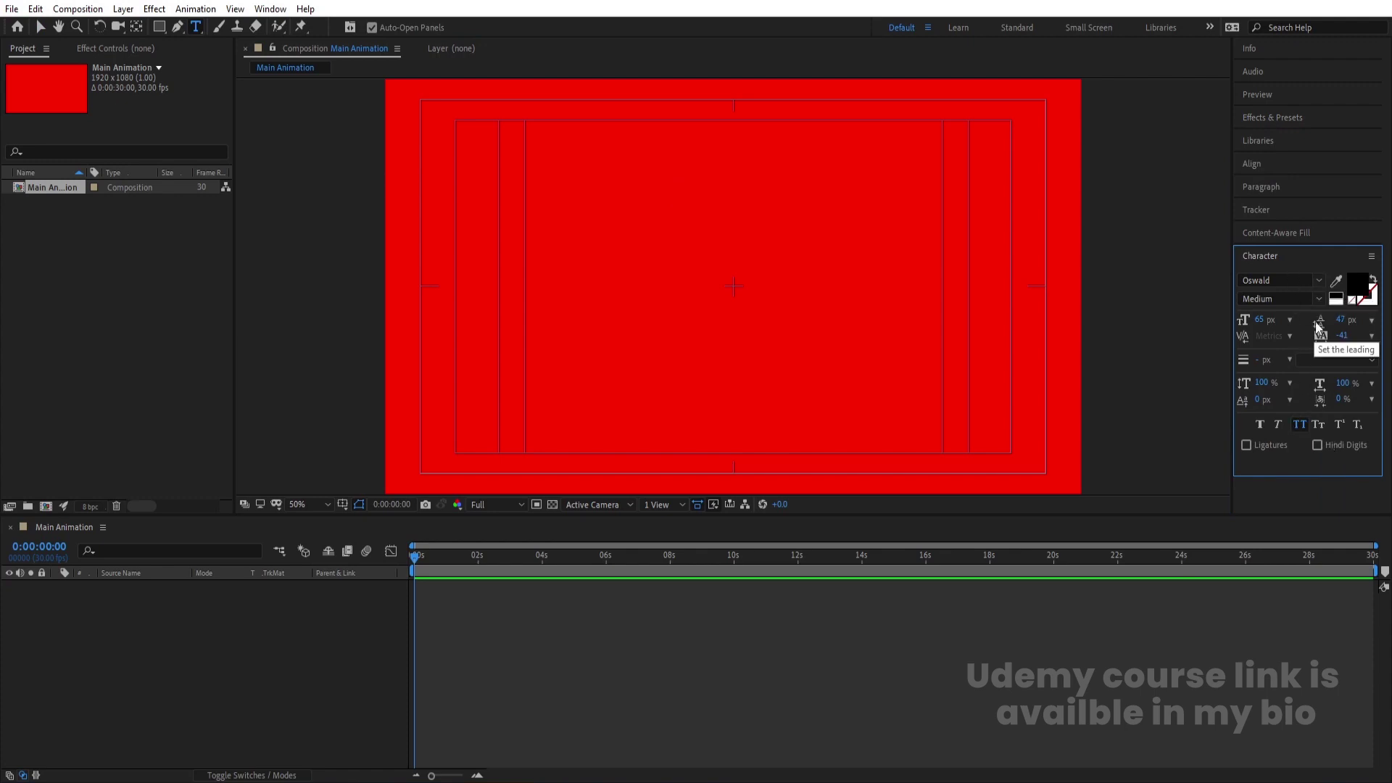
- Set the text fill to white and type MOTION GRAPHICS, removing the stray S
click(1338, 299)
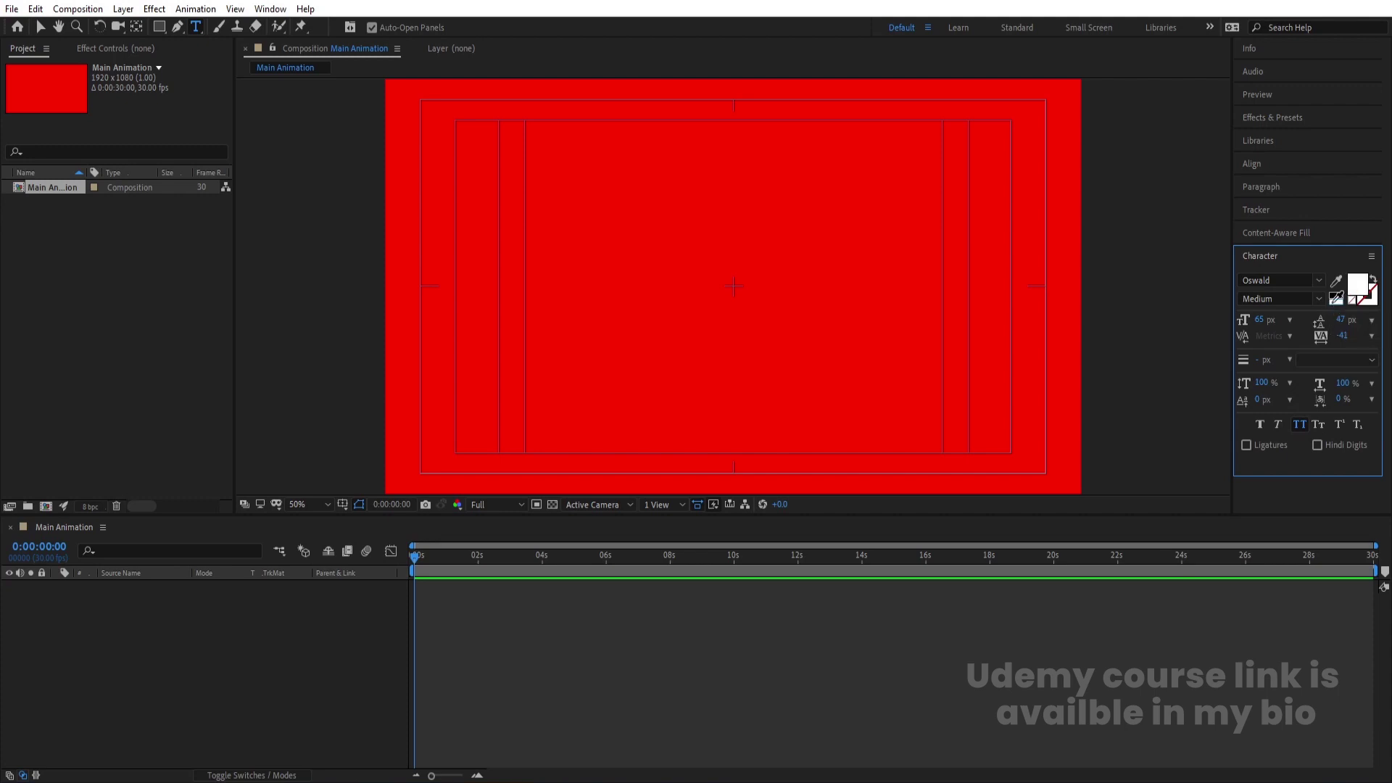
click(573, 294)
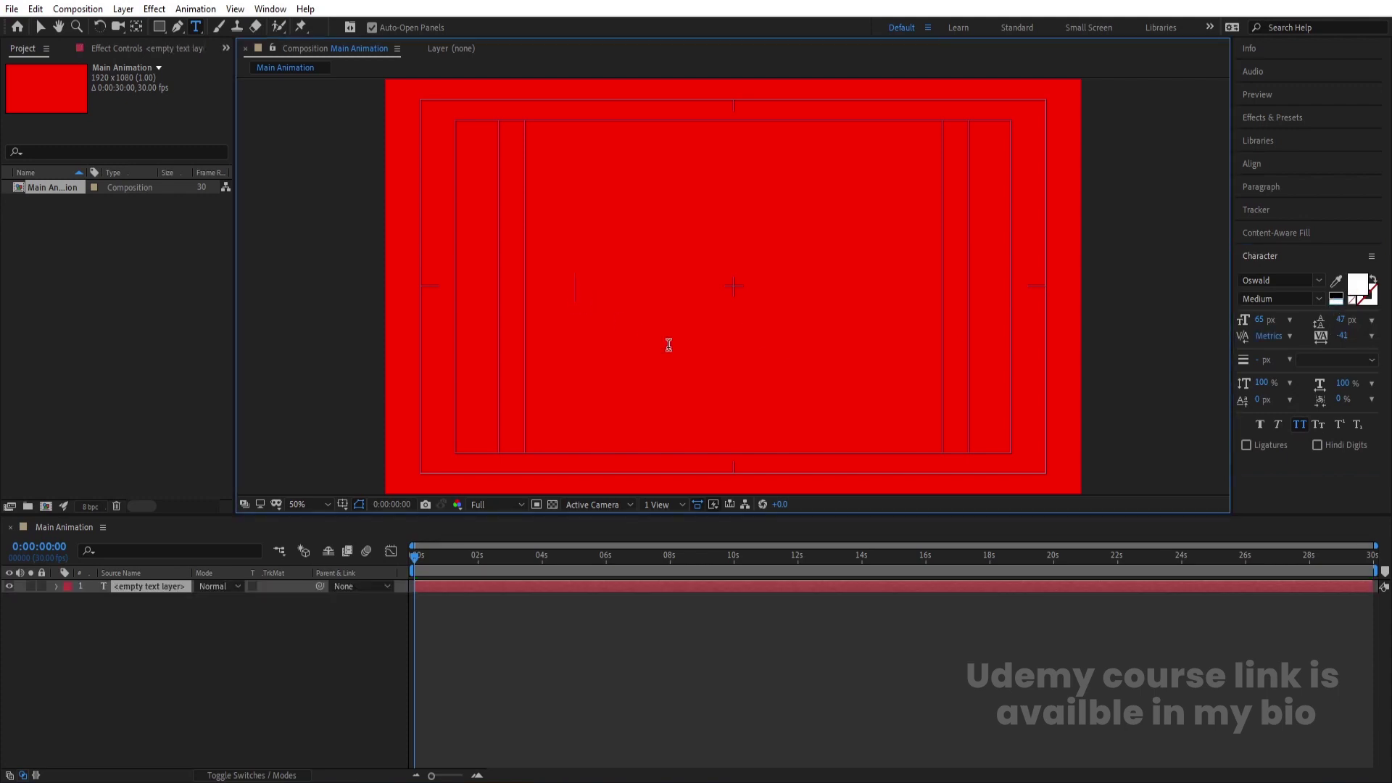
text(MOTION)
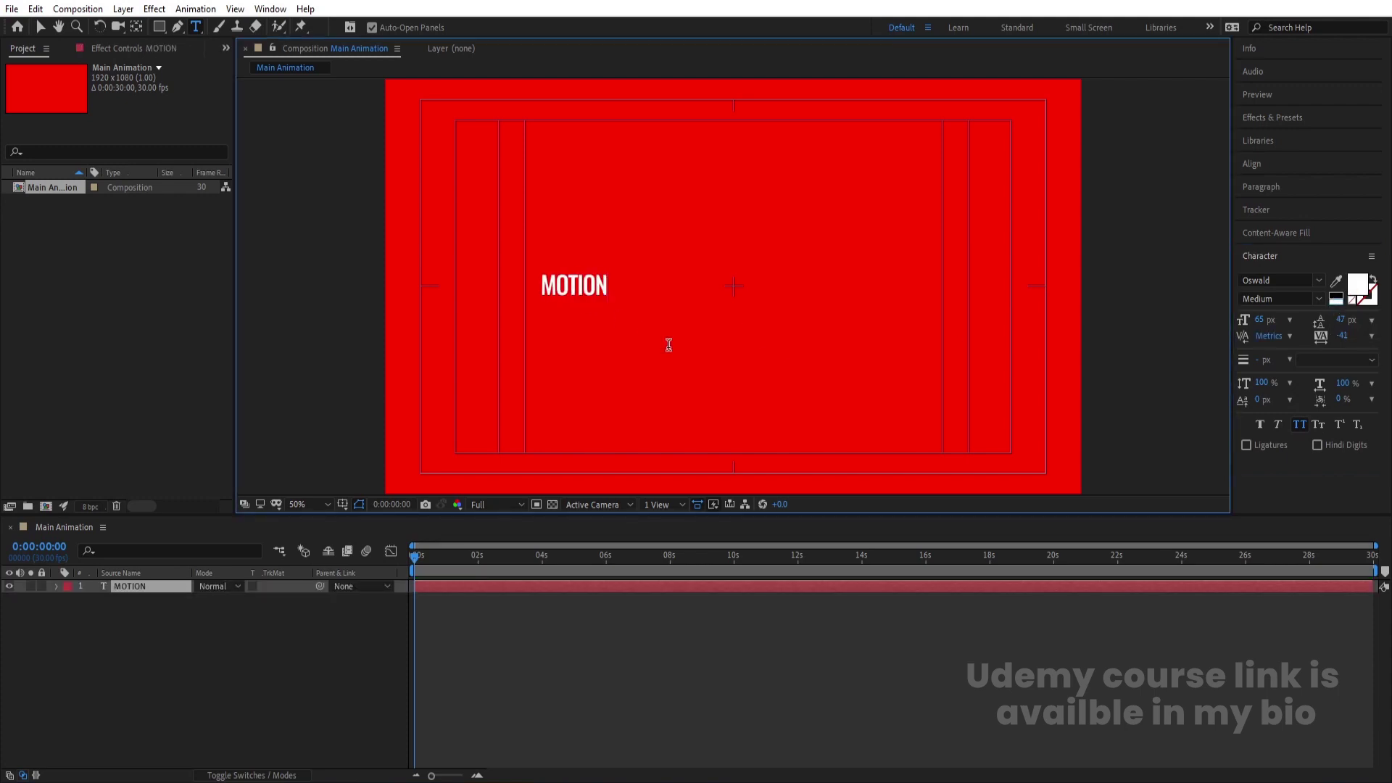
text( GRSAPHICS)
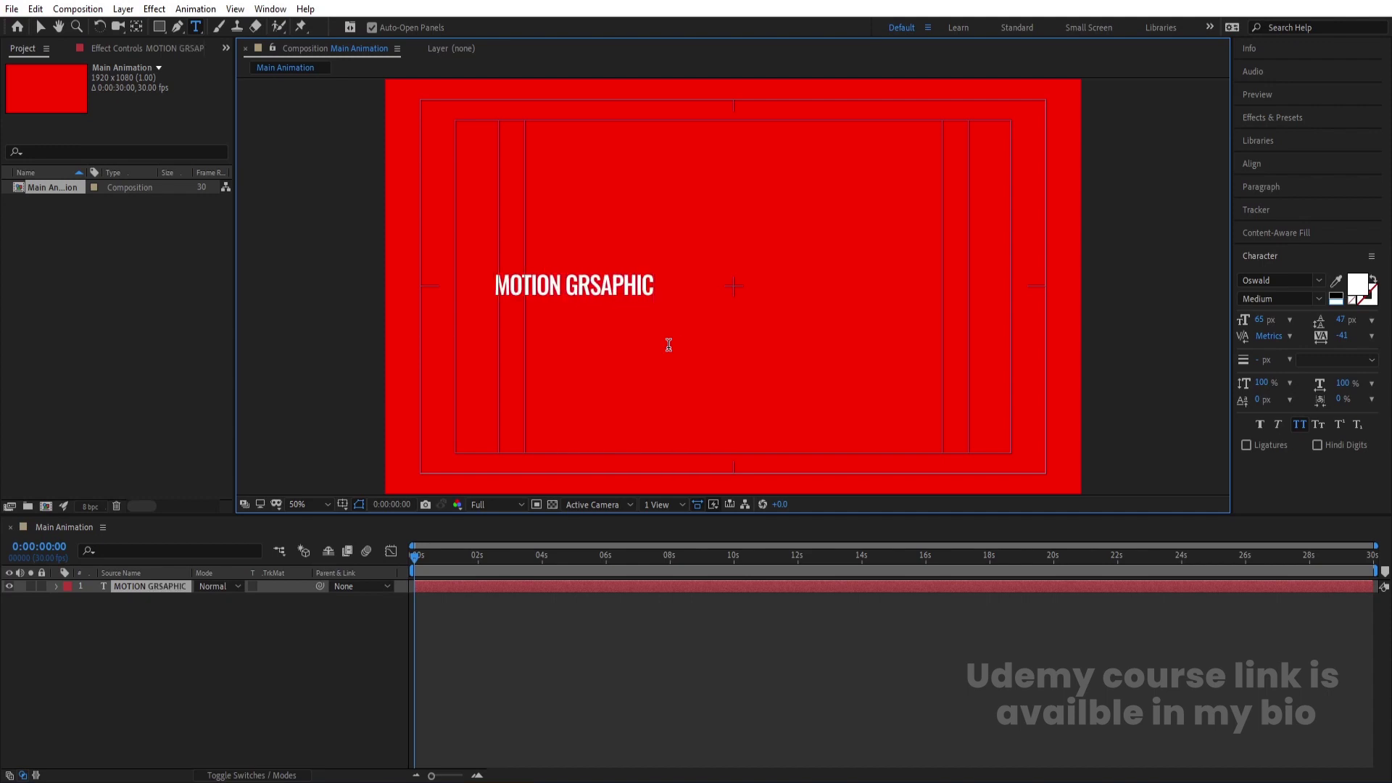
click(594, 283)
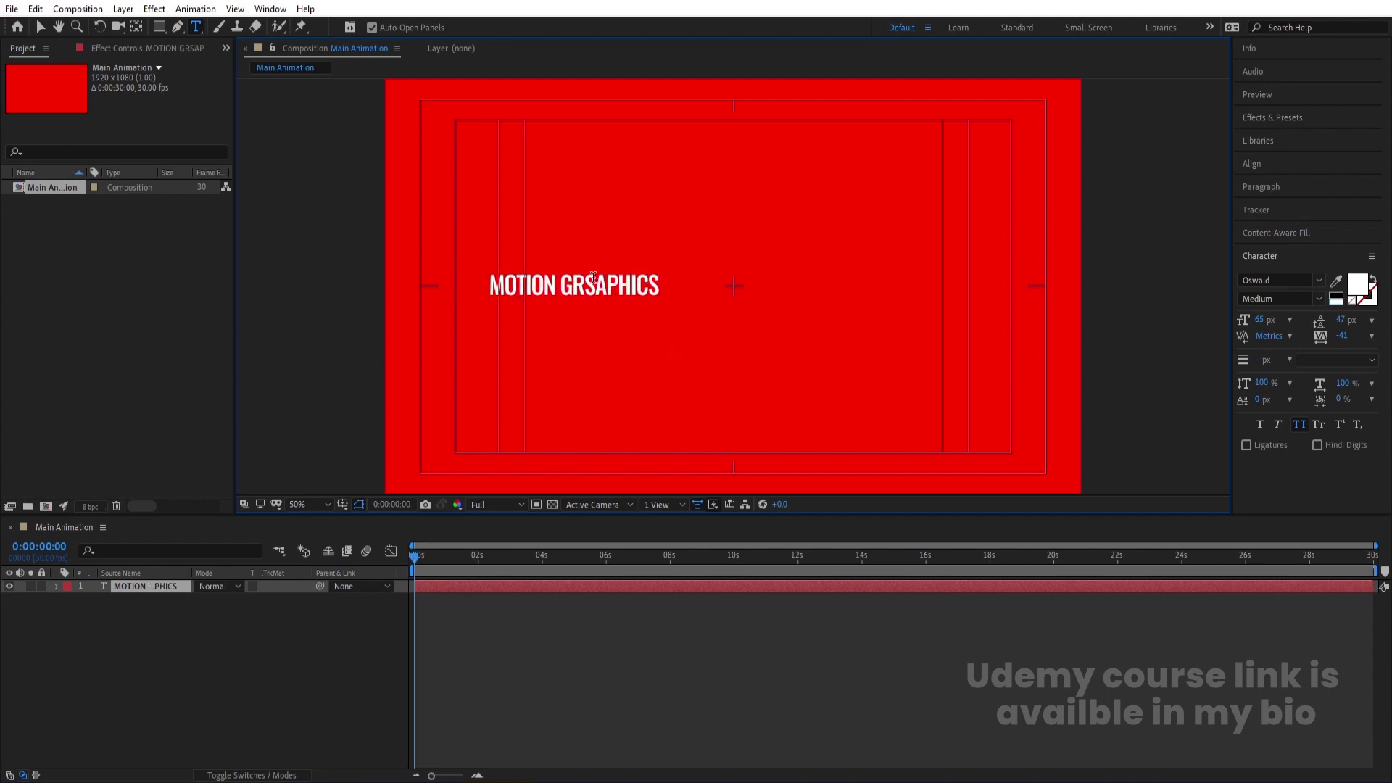
key(BackSpace)
- Repeat MOTION GRAPHICS three more times, separated by hyphens
drag(664, 286, 439, 289)
key(ctrl+c)
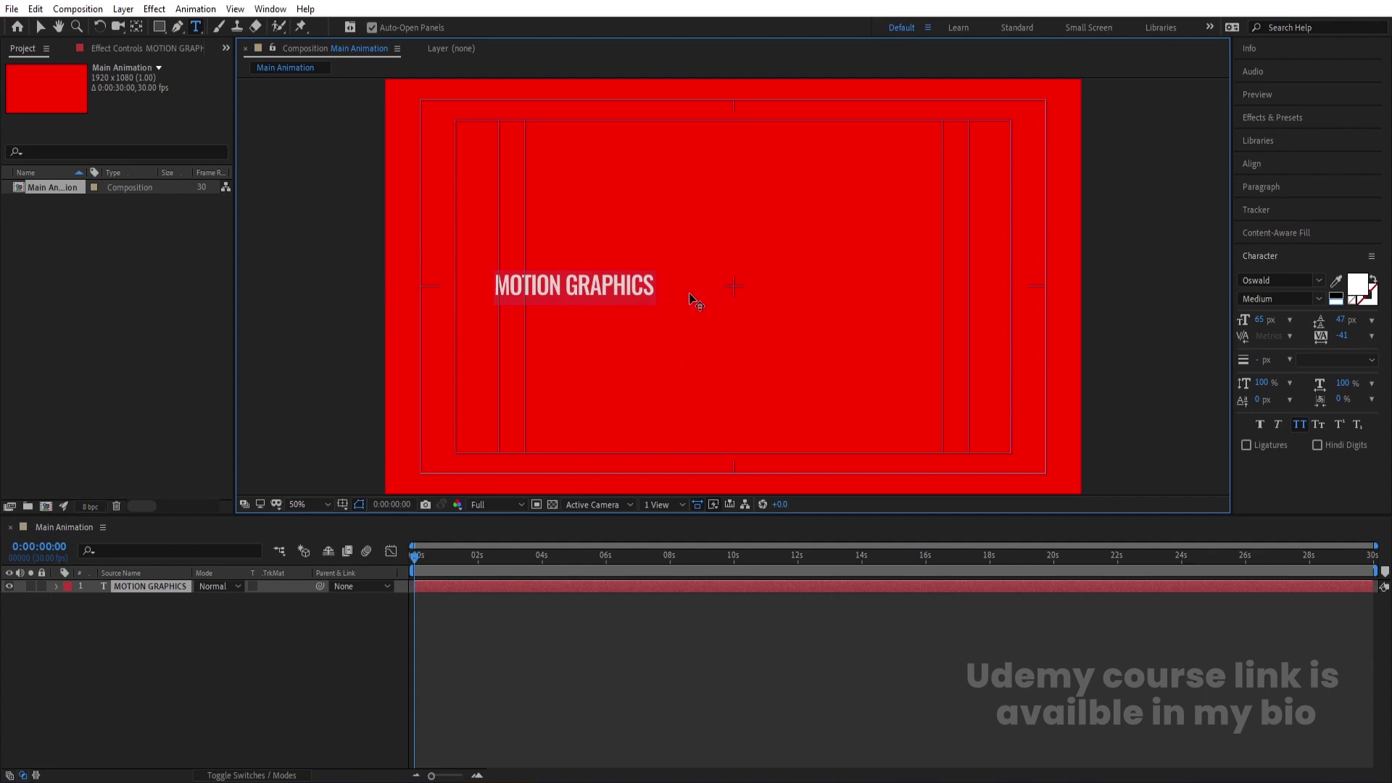
click(656, 277)
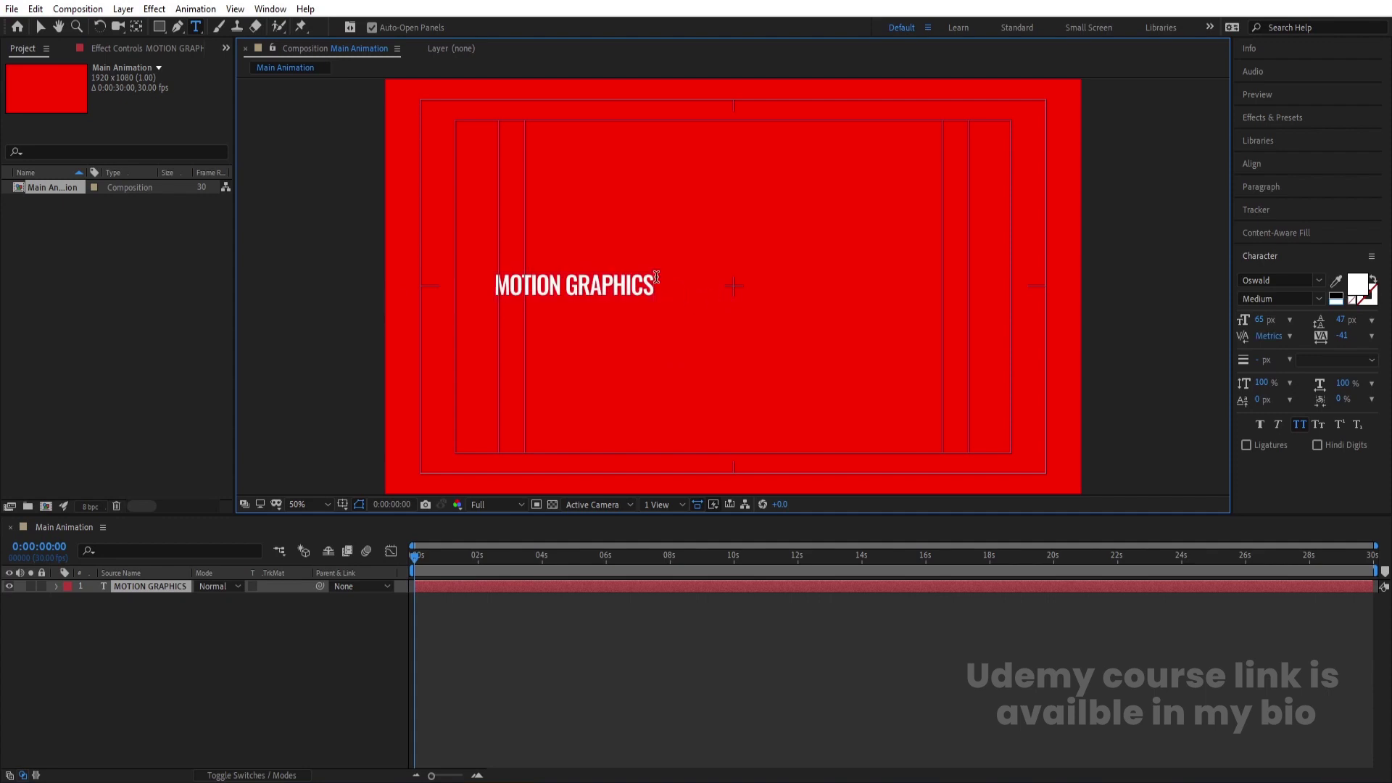
text(-)
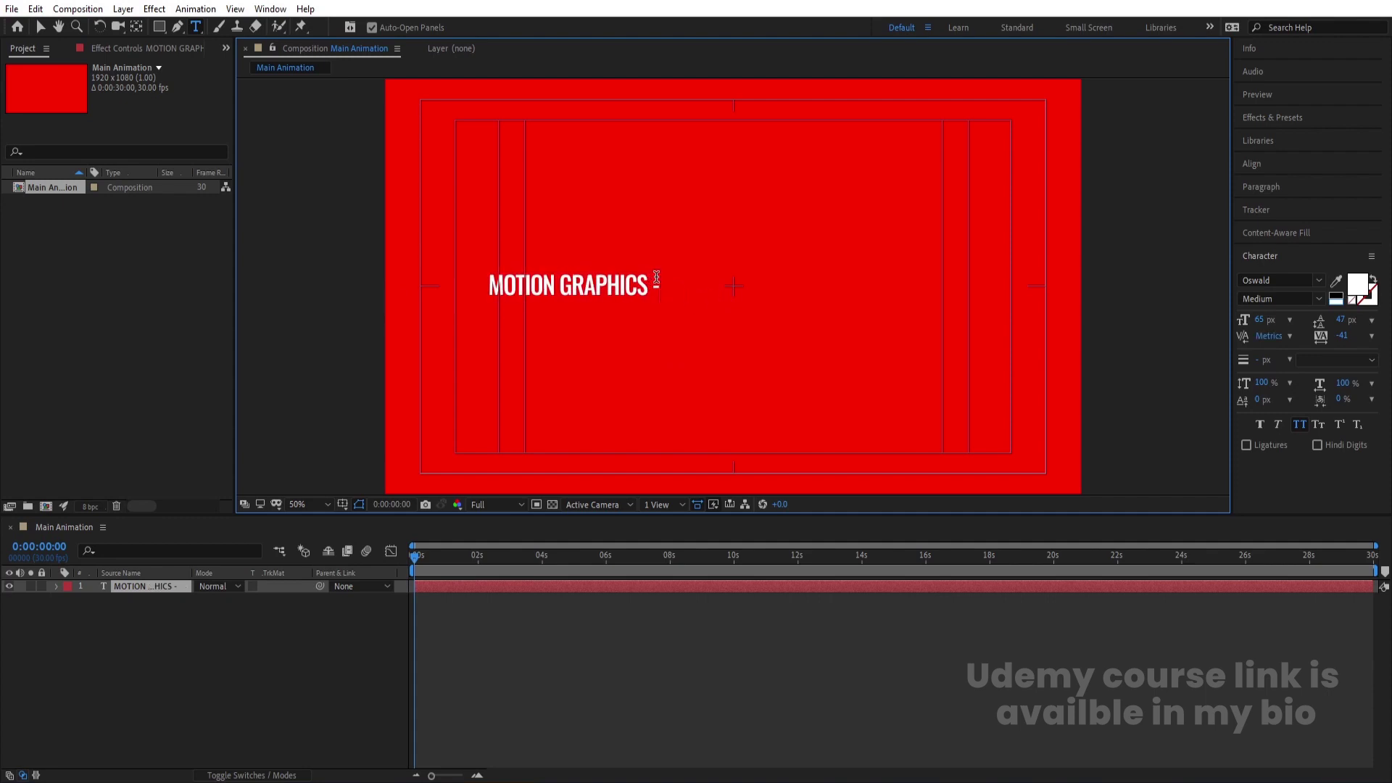
key(ctrl+v)
text(-)
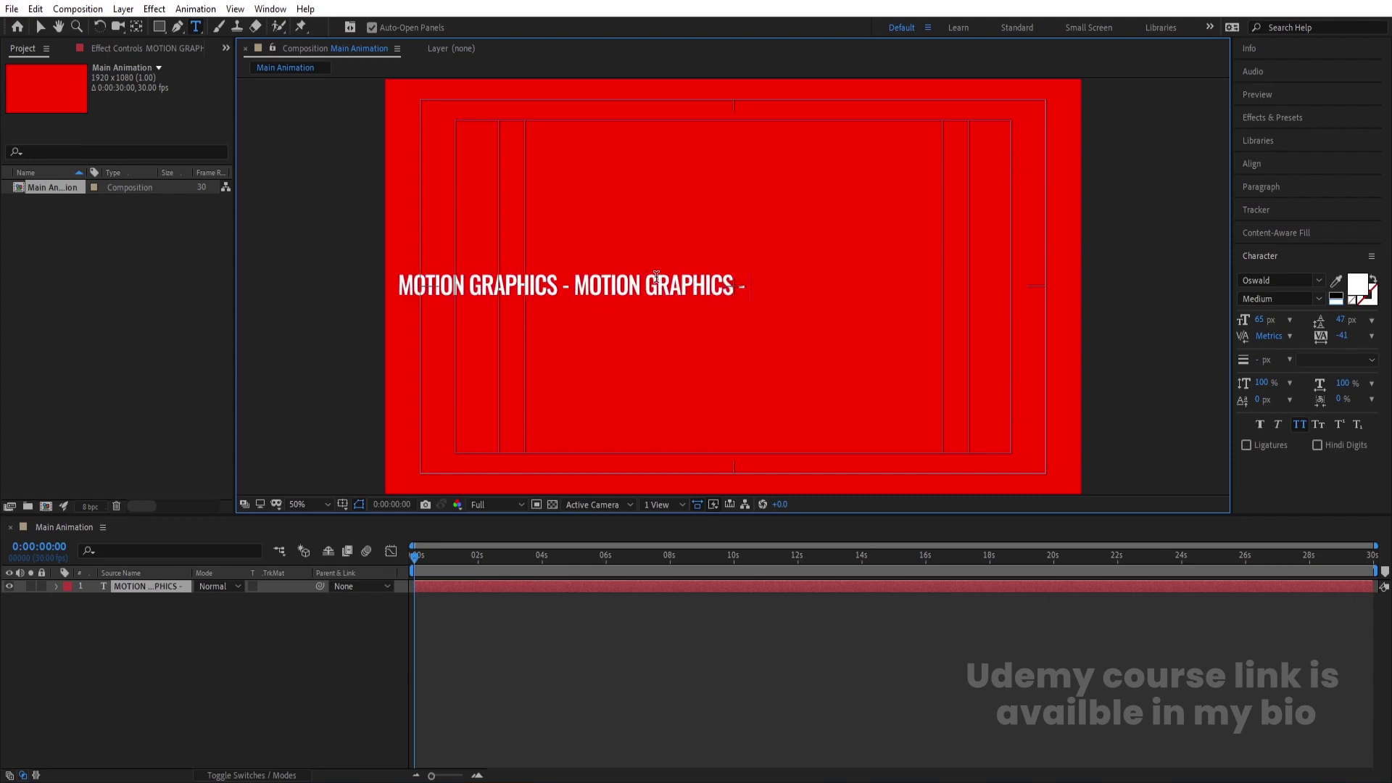
key(ctrl+v)
text(-)
key(ctrl+v)
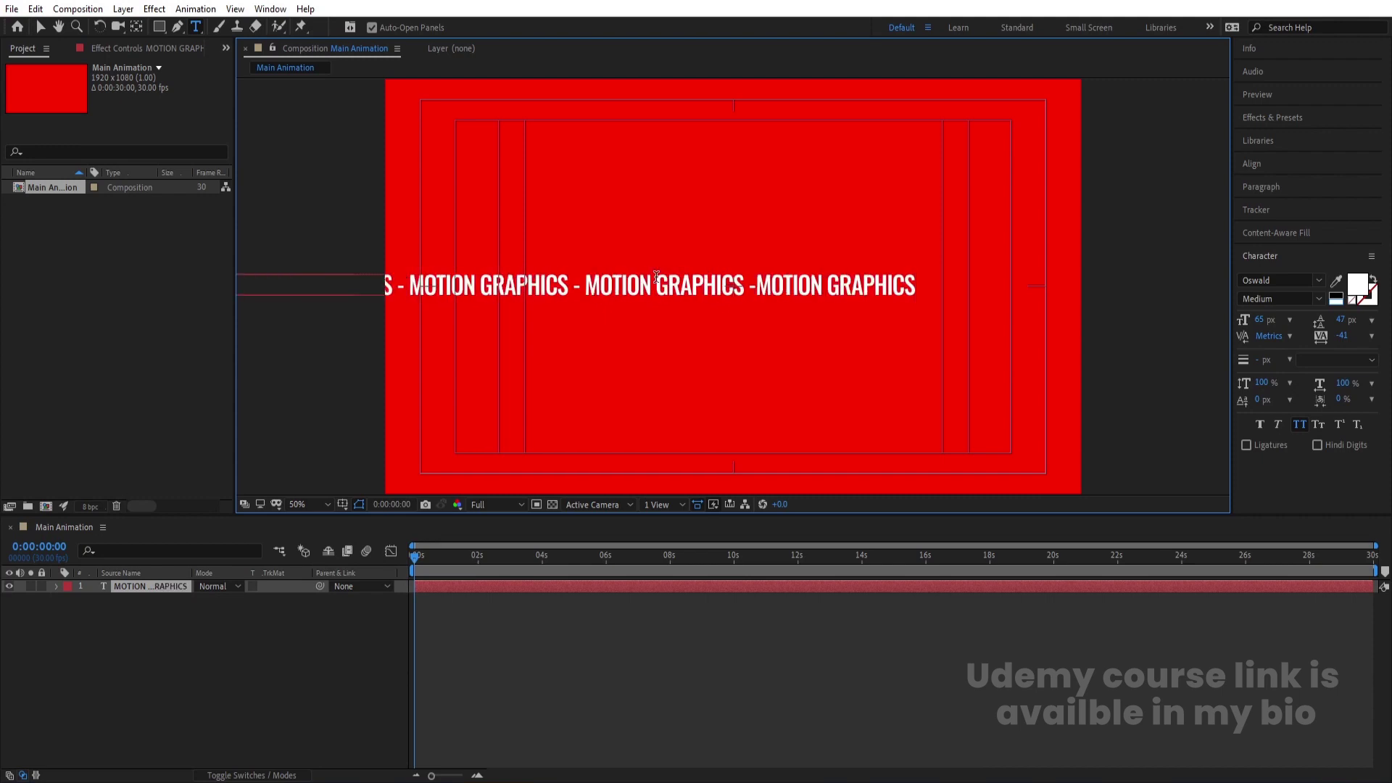
- Centre the text layer horizontally and vertically in the composition
click(755, 285)
click(112, 646)
click(146, 588)
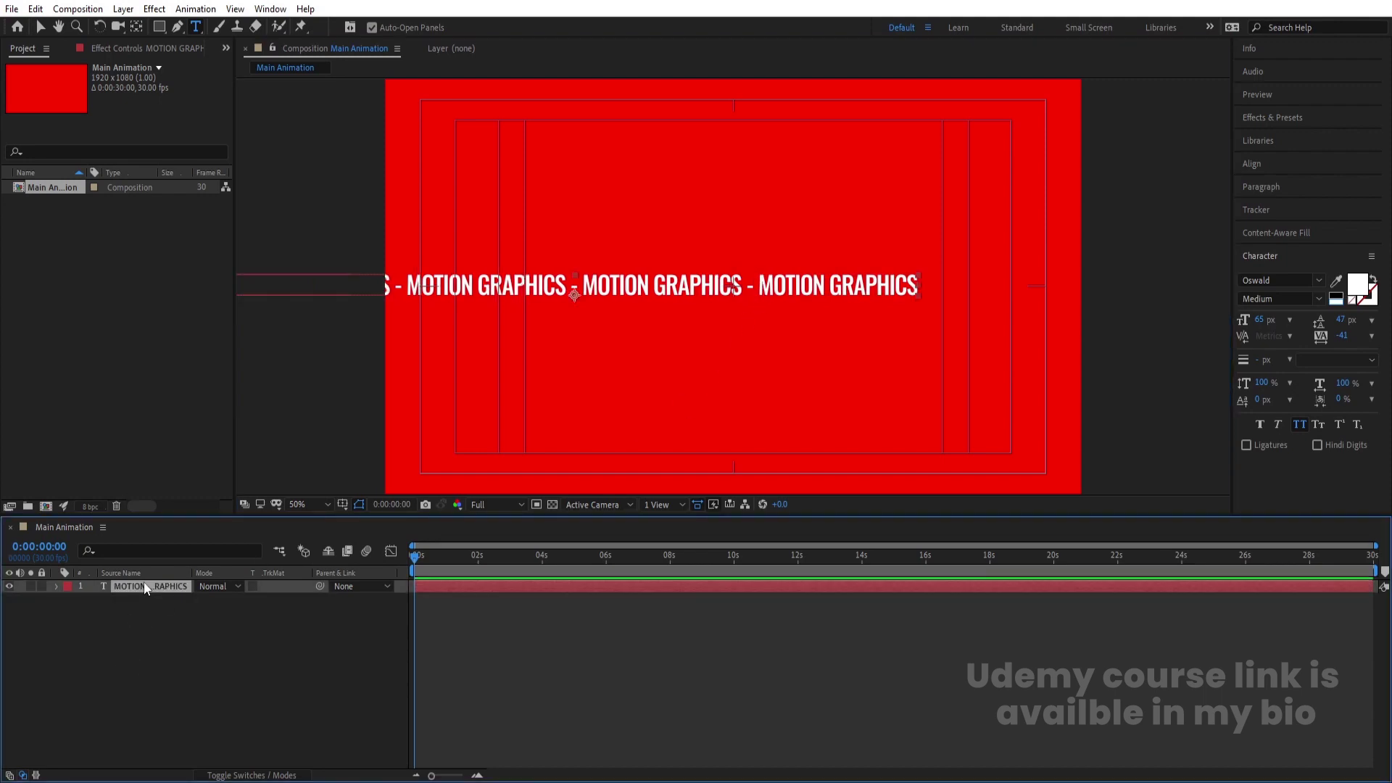
click(1283, 163)
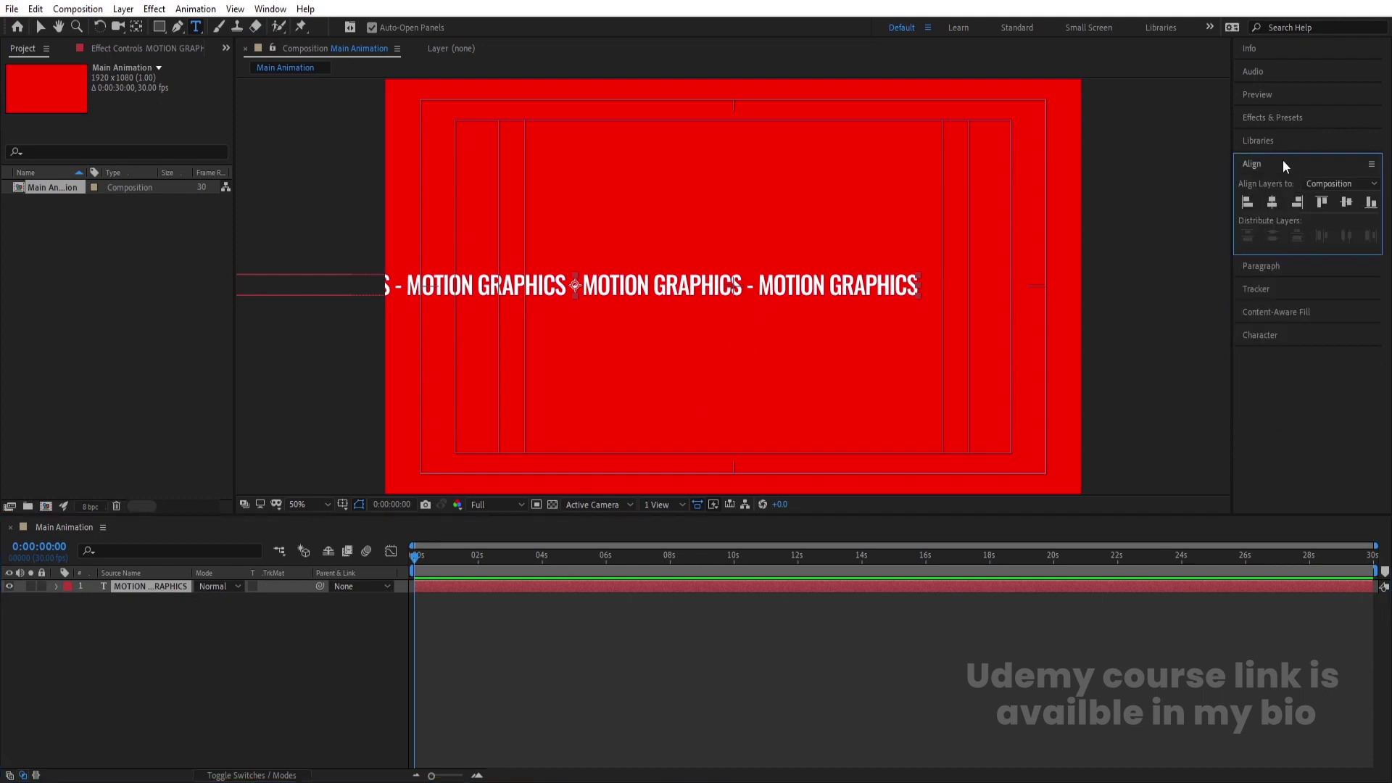
click(1274, 202)
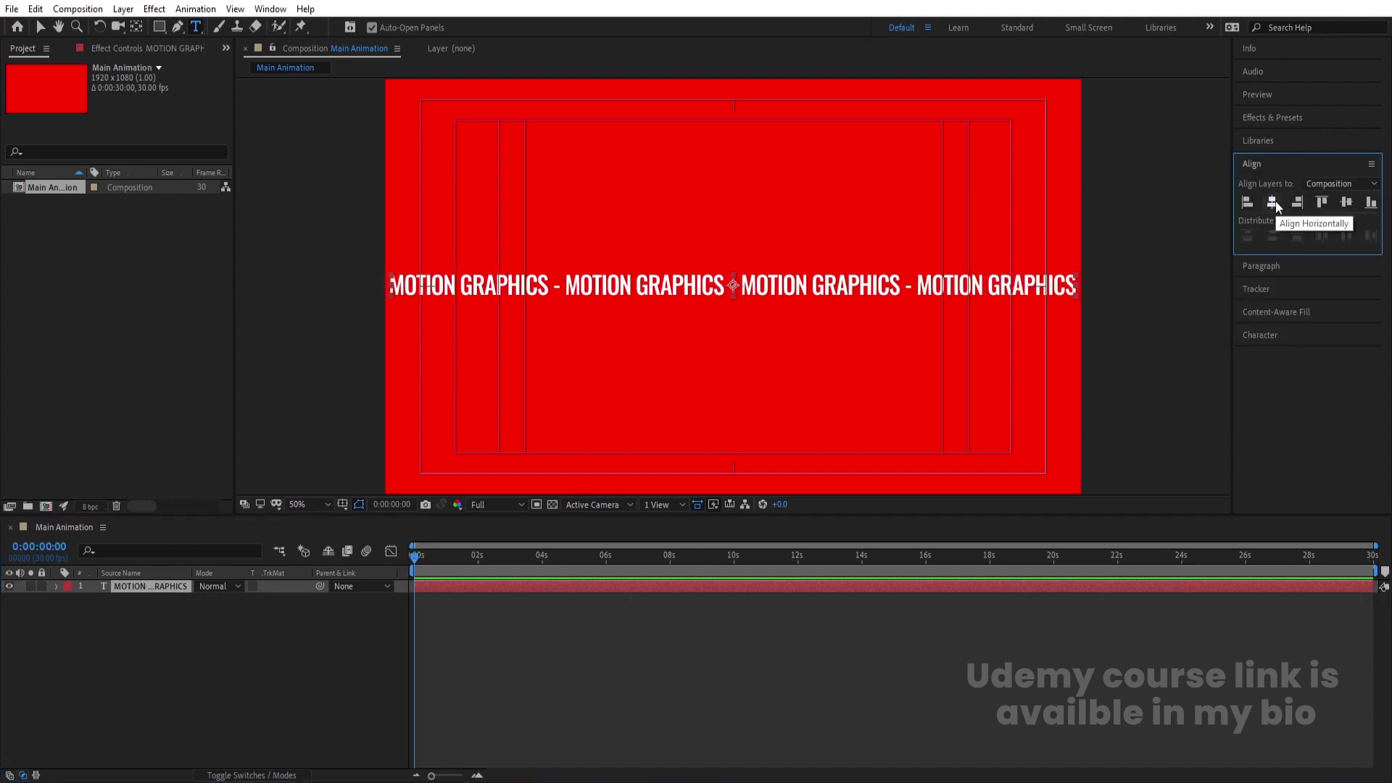
click(1347, 203)
click(279, 664)
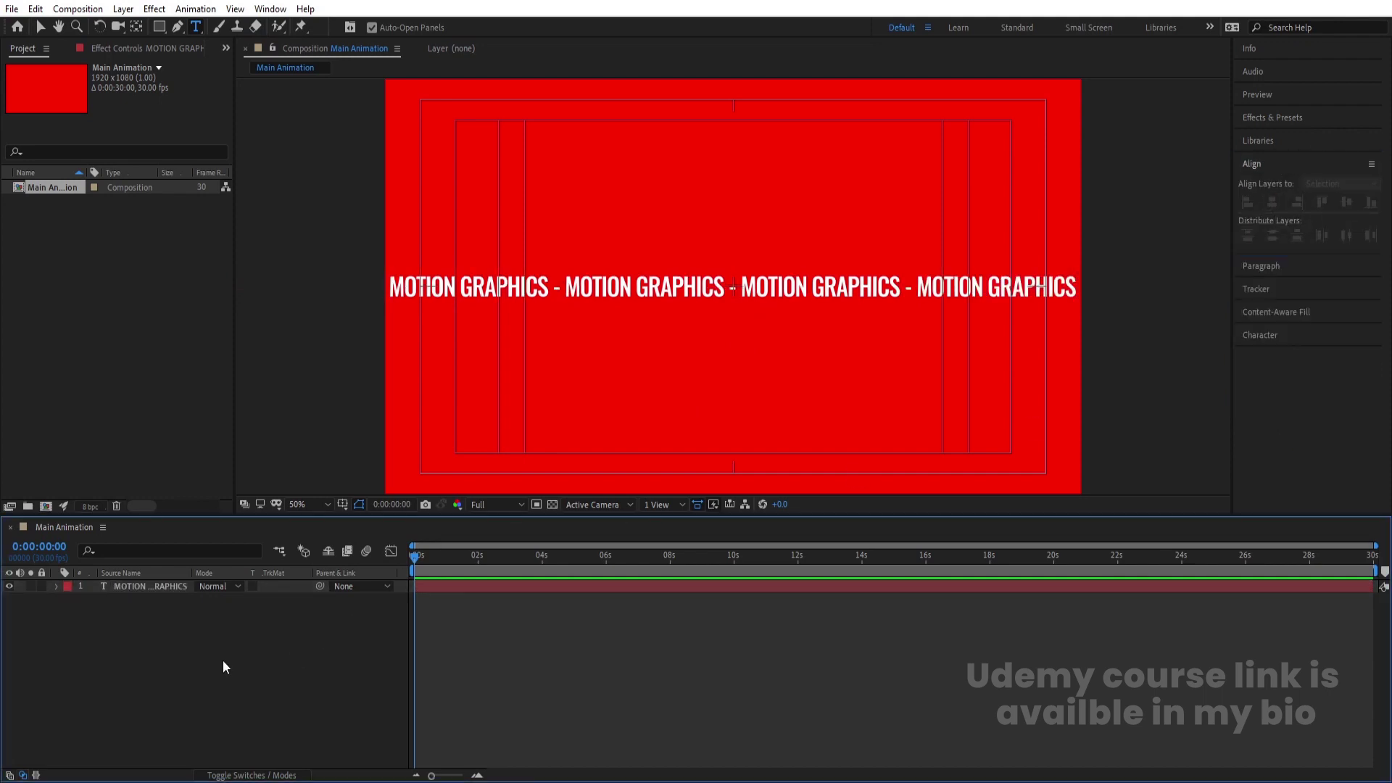
- Draw a two-point Pen mask straight across the text line
click(141, 586)
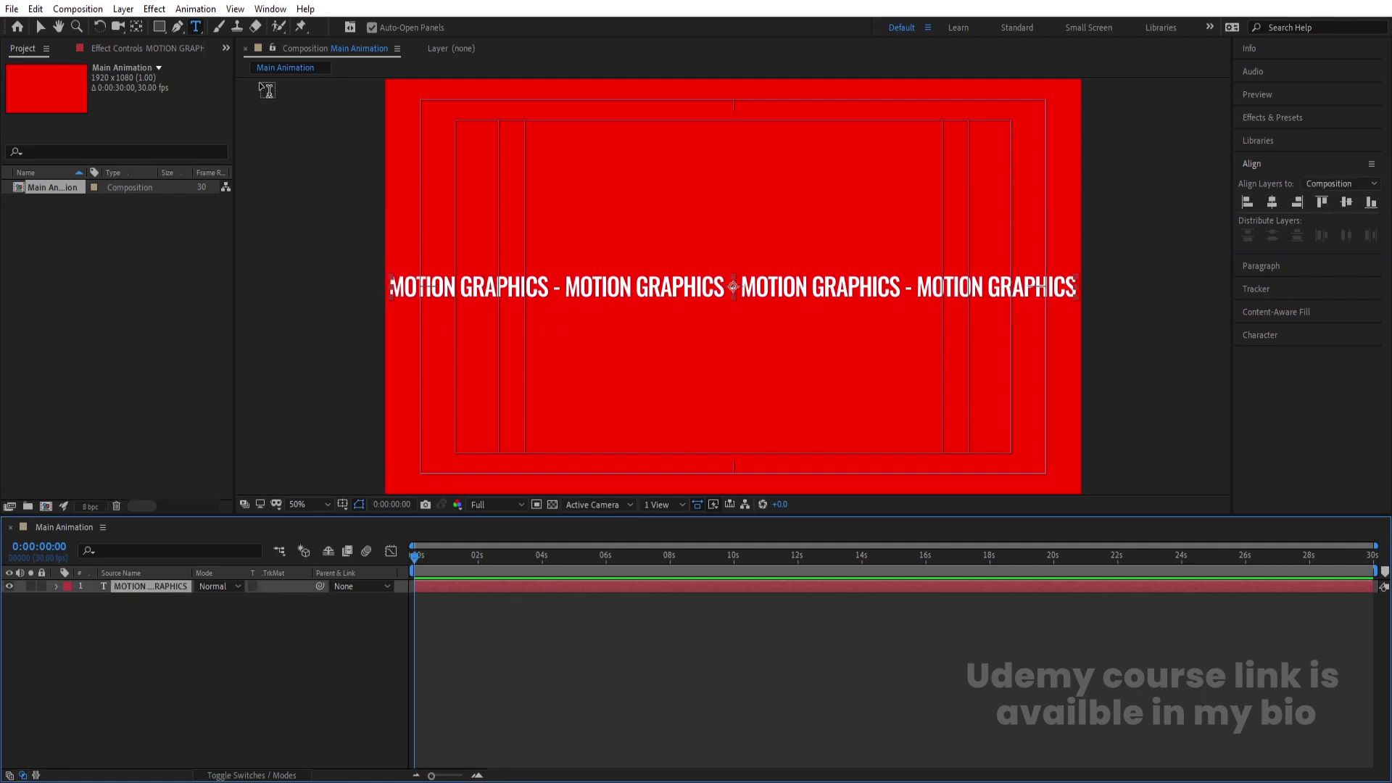
click(177, 27)
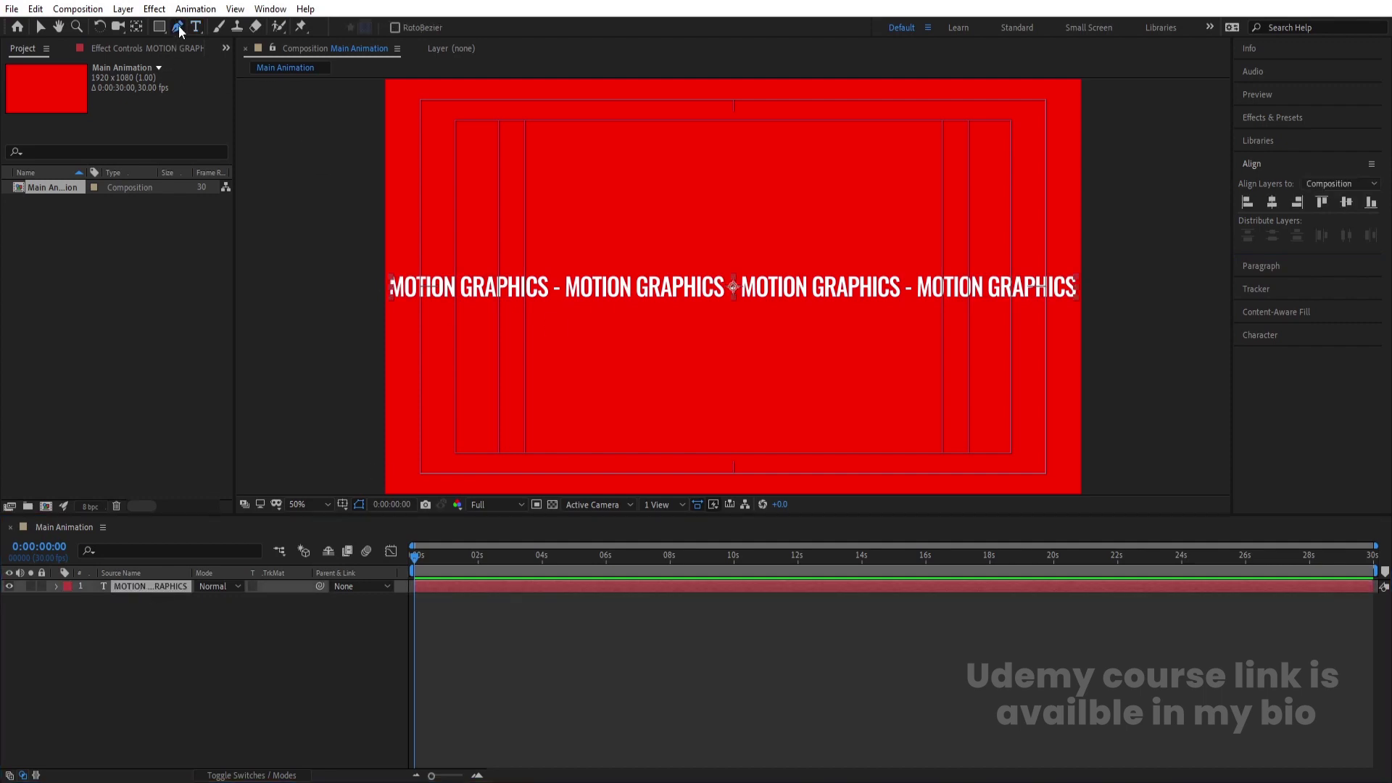
click(474, 285)
click(900, 286)
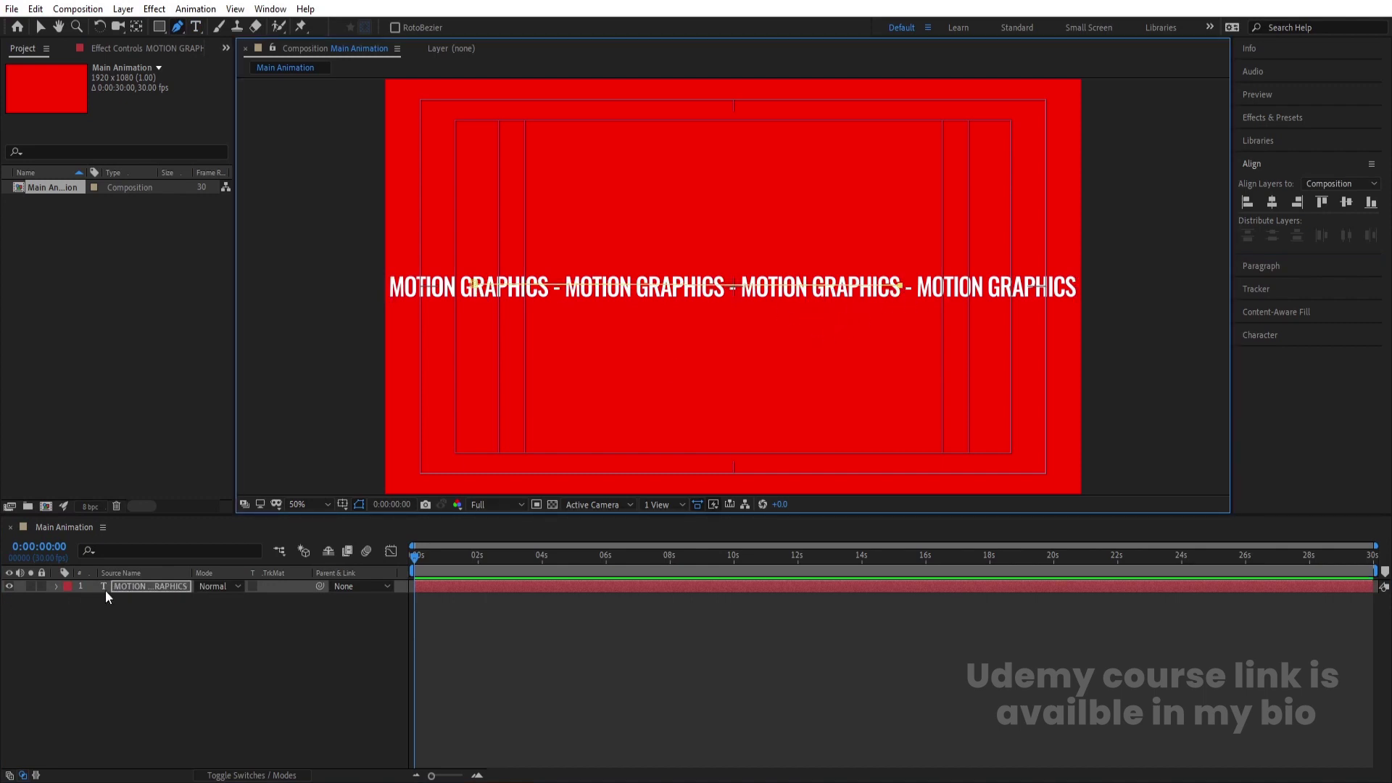
- Pick the Ellipse tool and set the shape fill to None
key(m)
click(155, 637)
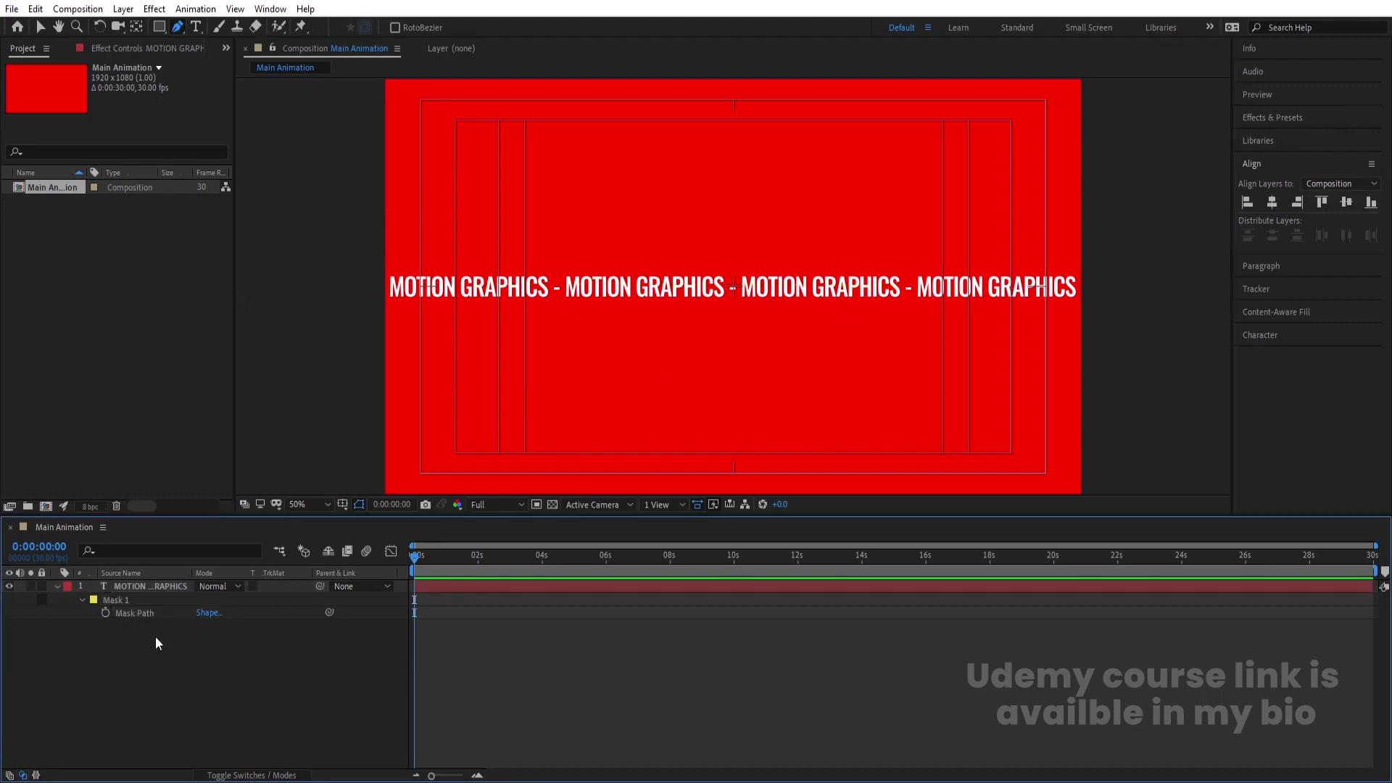
click(163, 24)
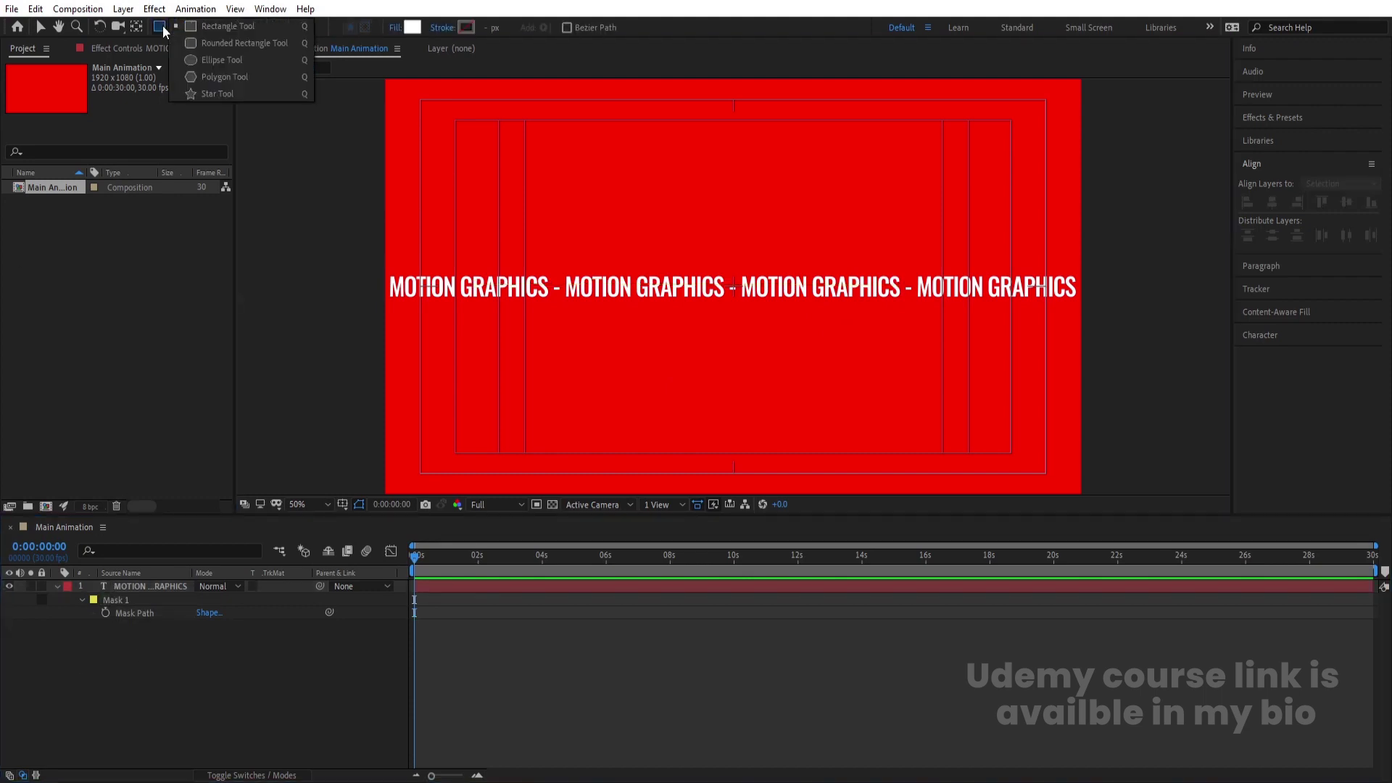
click(213, 64)
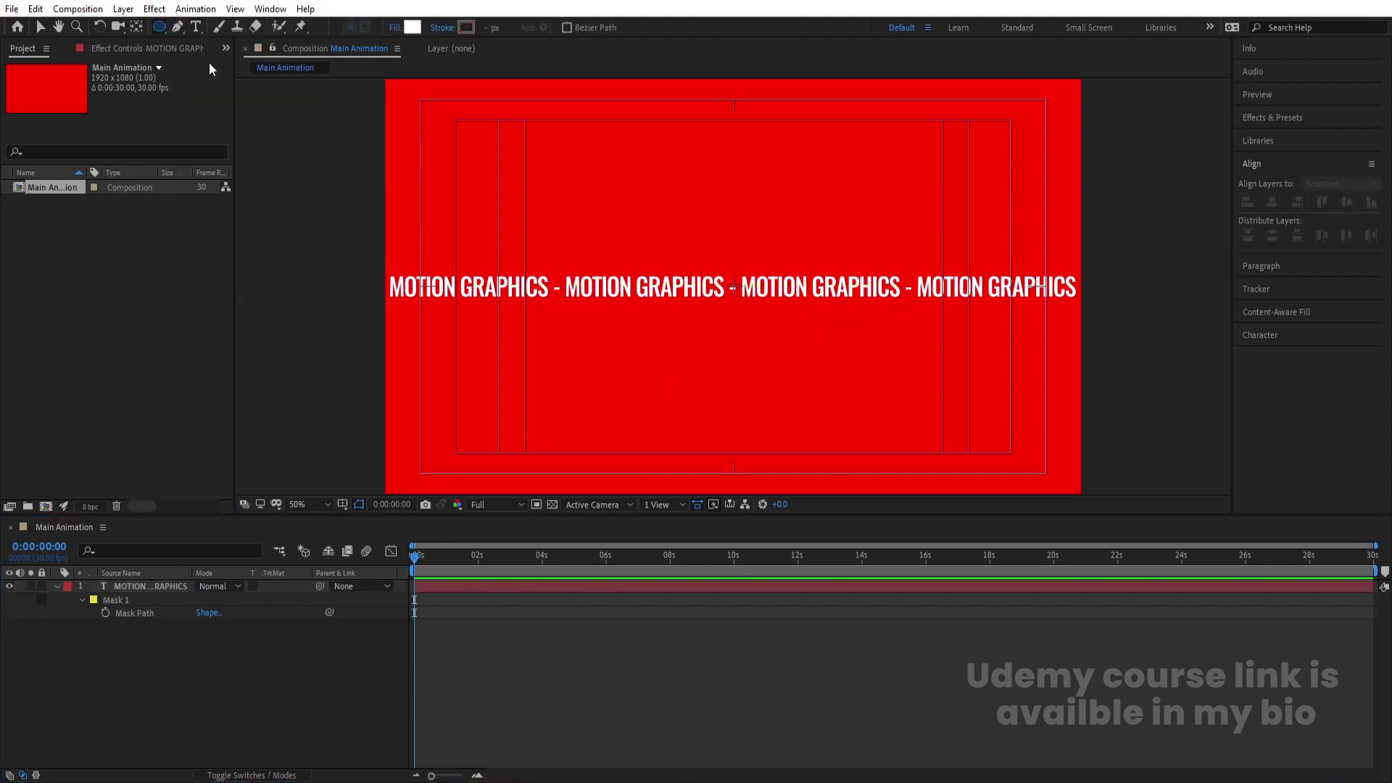
click(396, 28)
click(1146, 483)
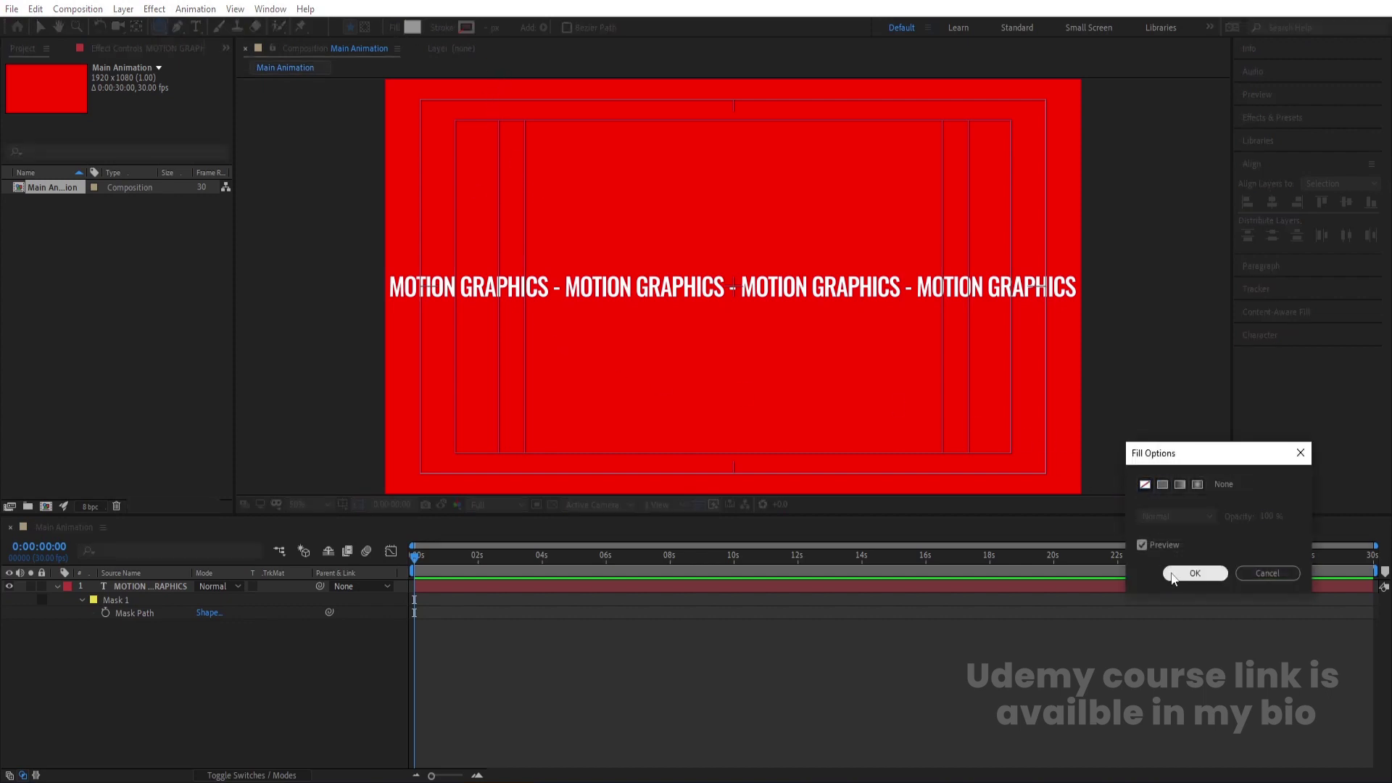
click(1195, 573)
- Set the stroke colour to black 000000 and draw a large circle around the centre
click(468, 29)
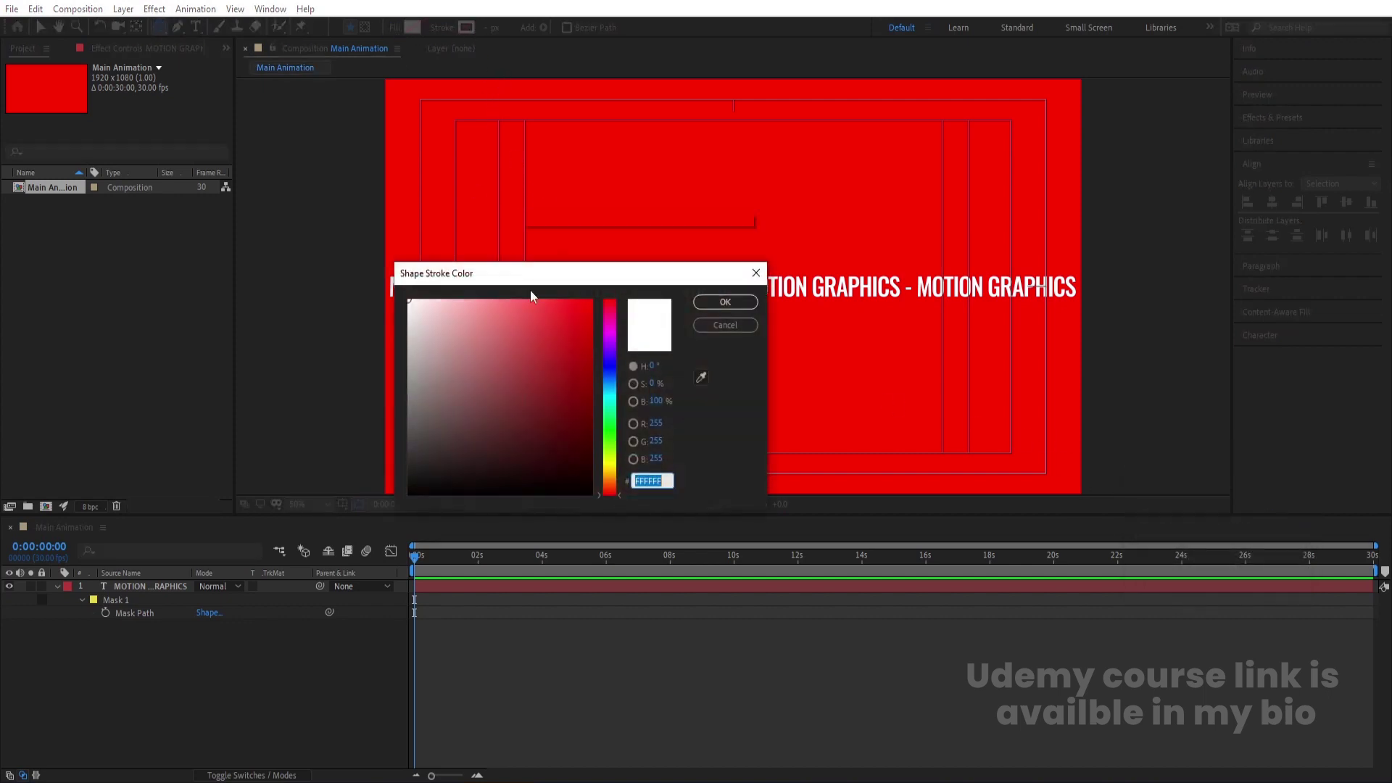
drag(488, 407, 394, 540)
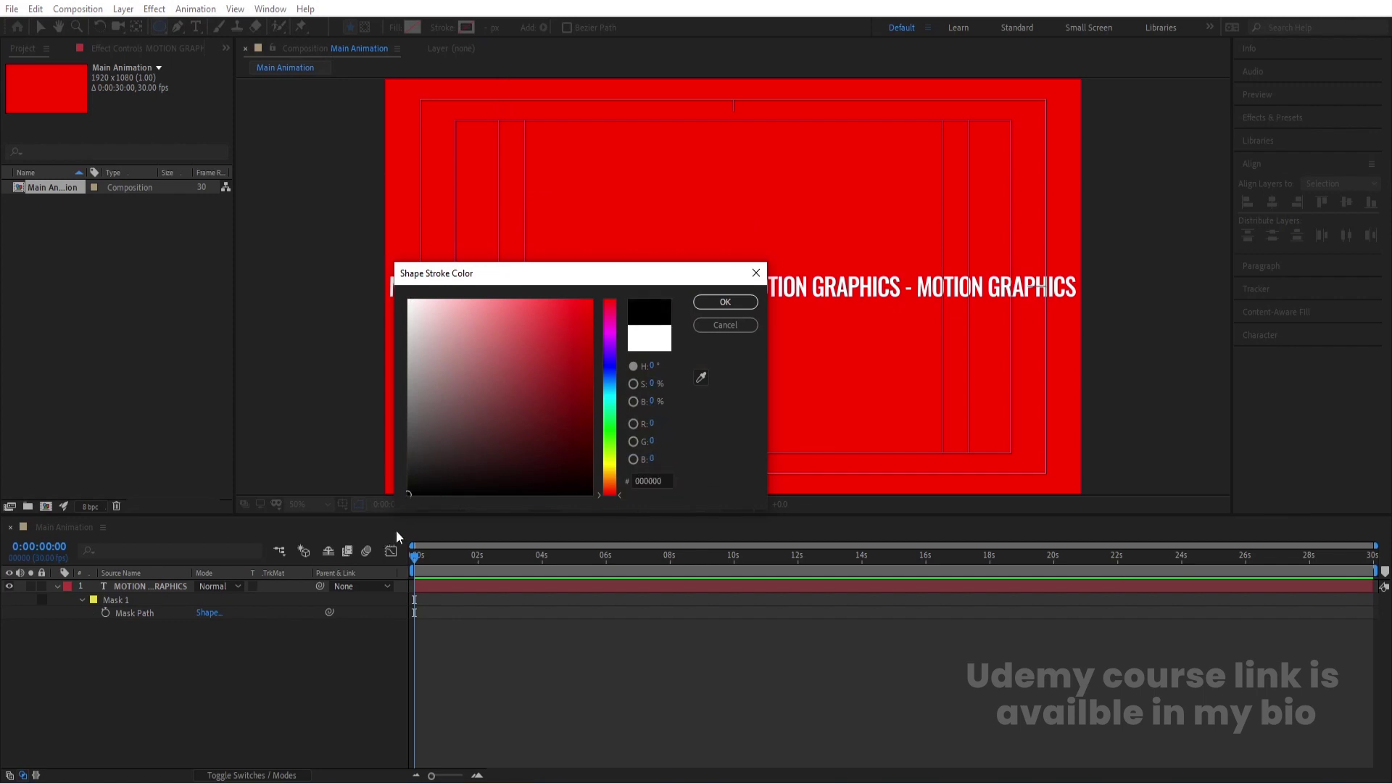
click(725, 302)
drag(591, 119, 864, 440)
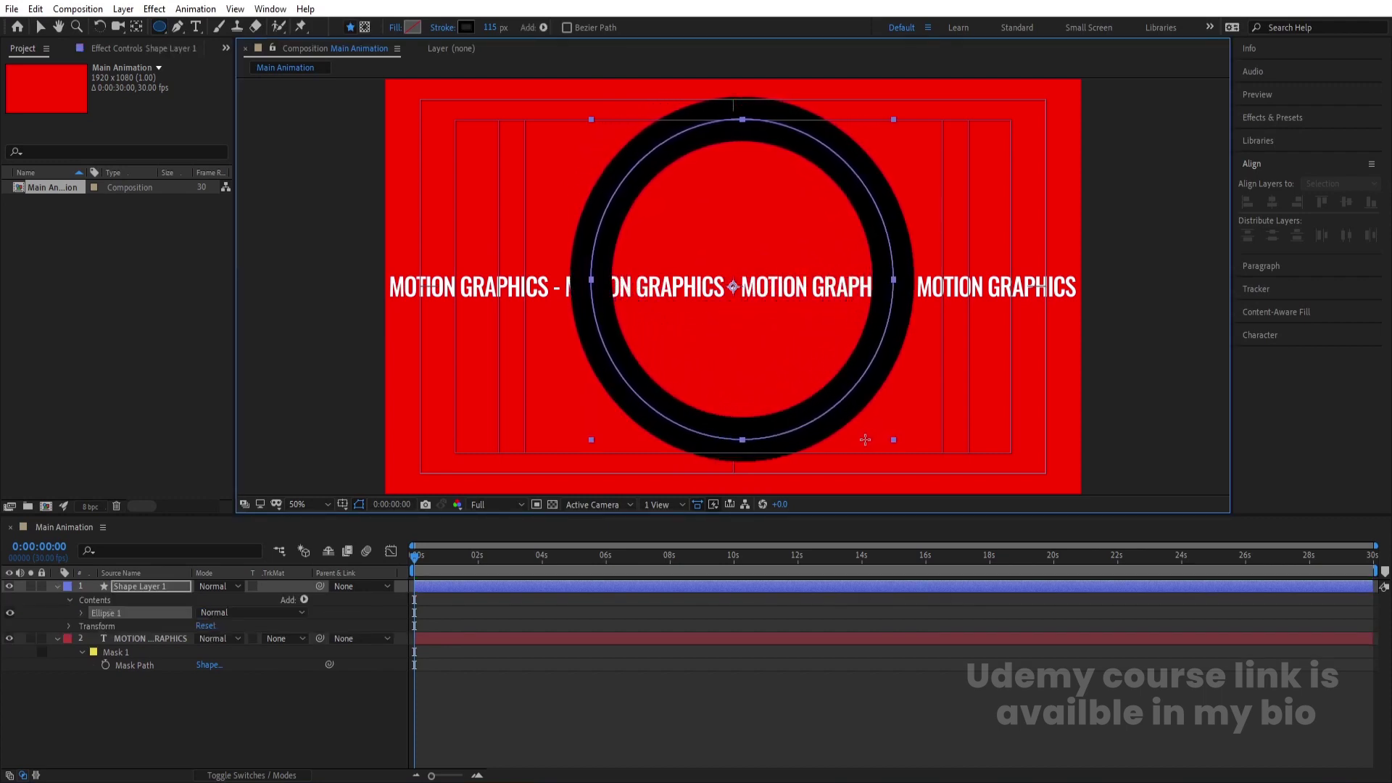
- Centre Shape Layer 1's anchor point and align the circle to the composition centre
click(168, 731)
click(116, 590)
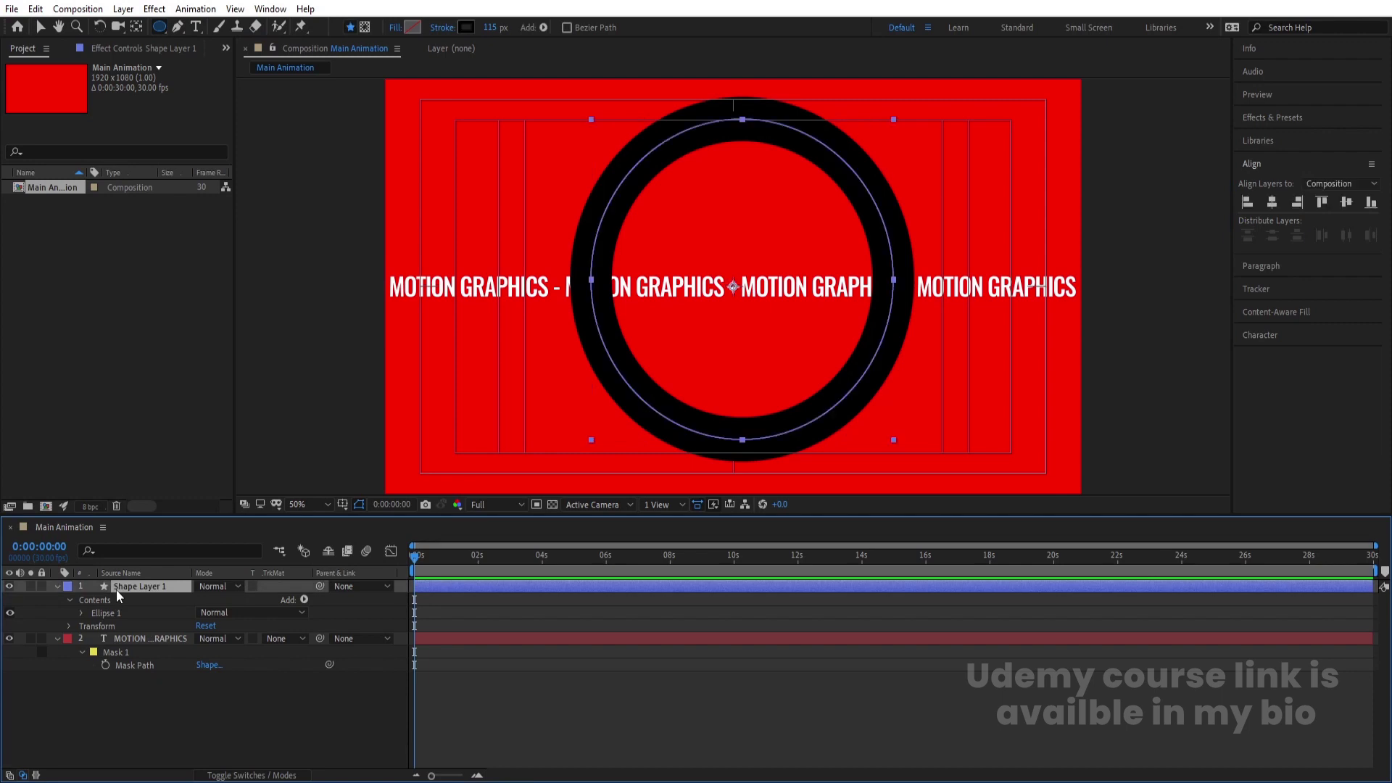
key(ctrl+alt+Home)
click(1273, 204)
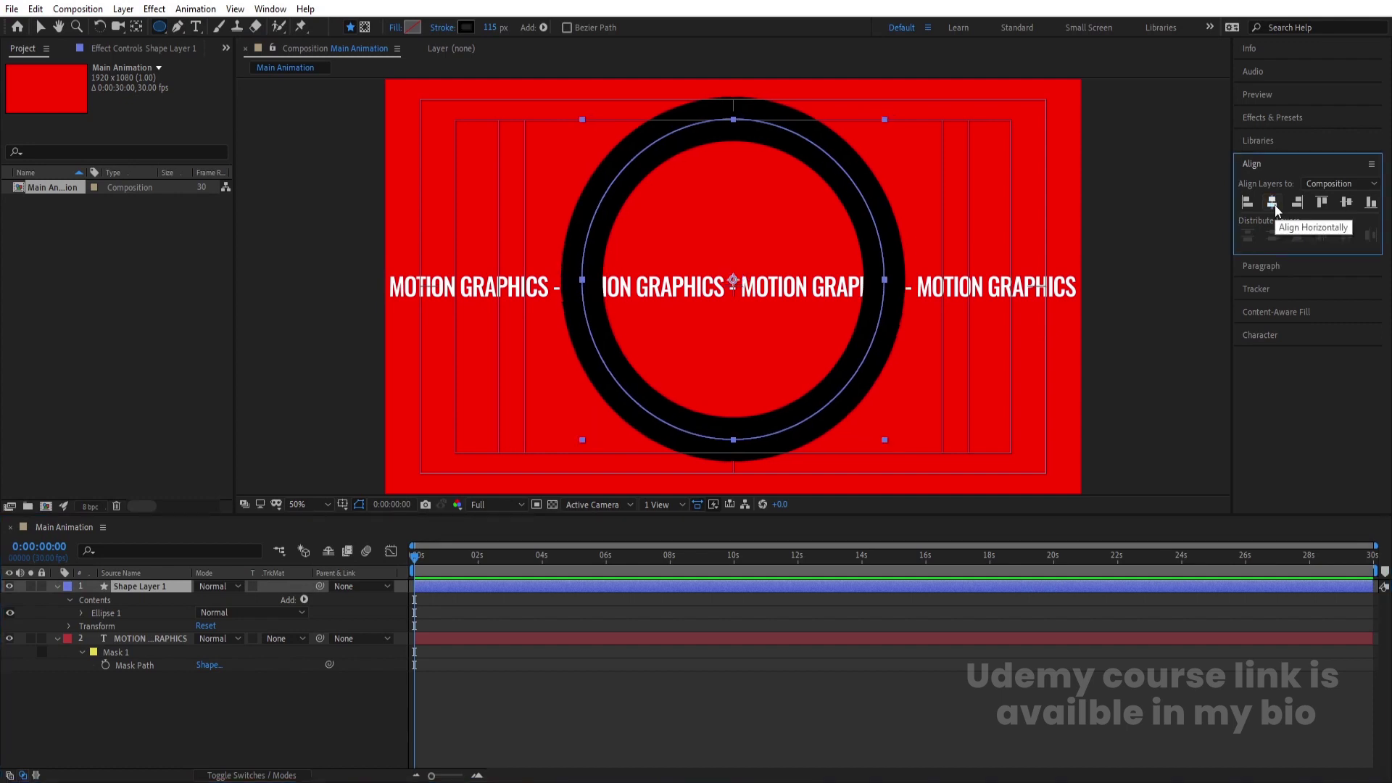
click(1346, 203)
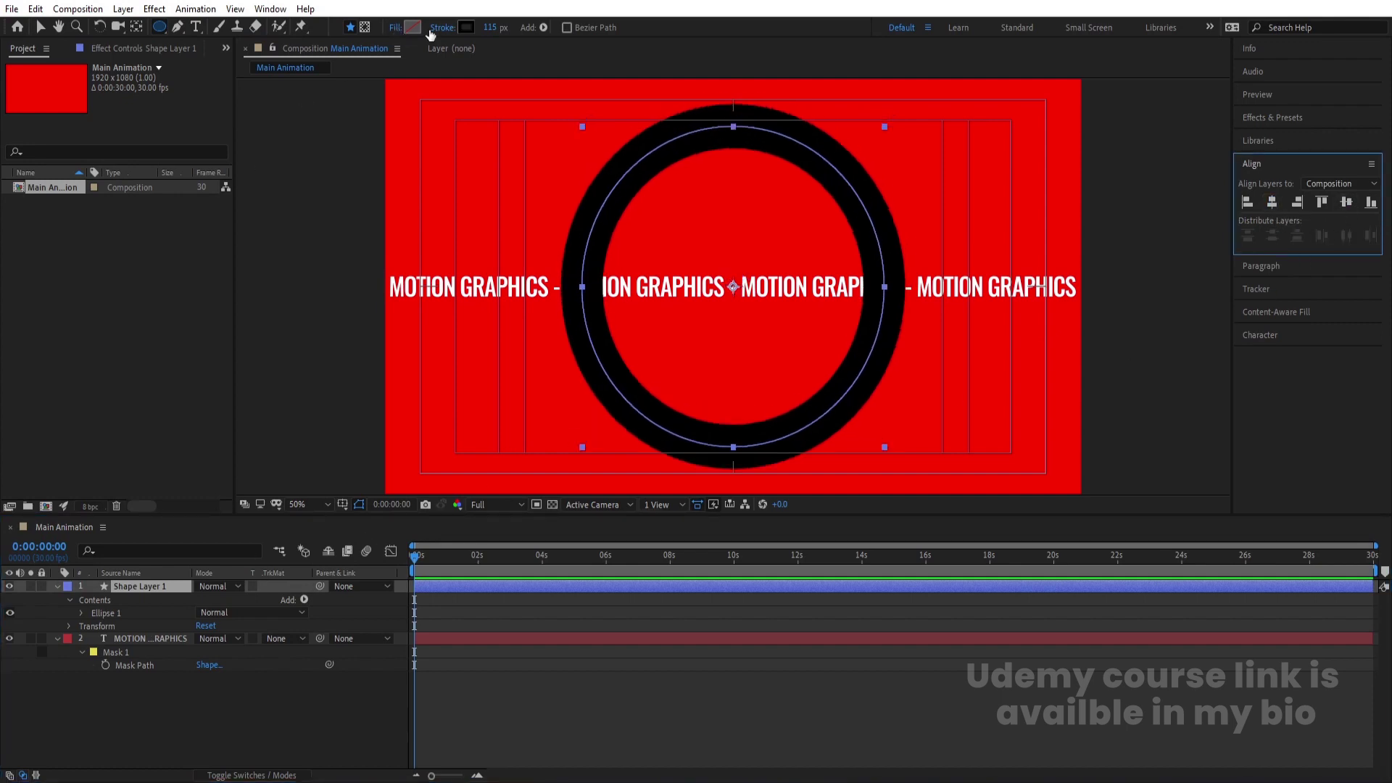
- Thin the stroke to 95 px and shrink Ellipse Path 1 to 635 × 635
drag(486, 28, 473, 29)
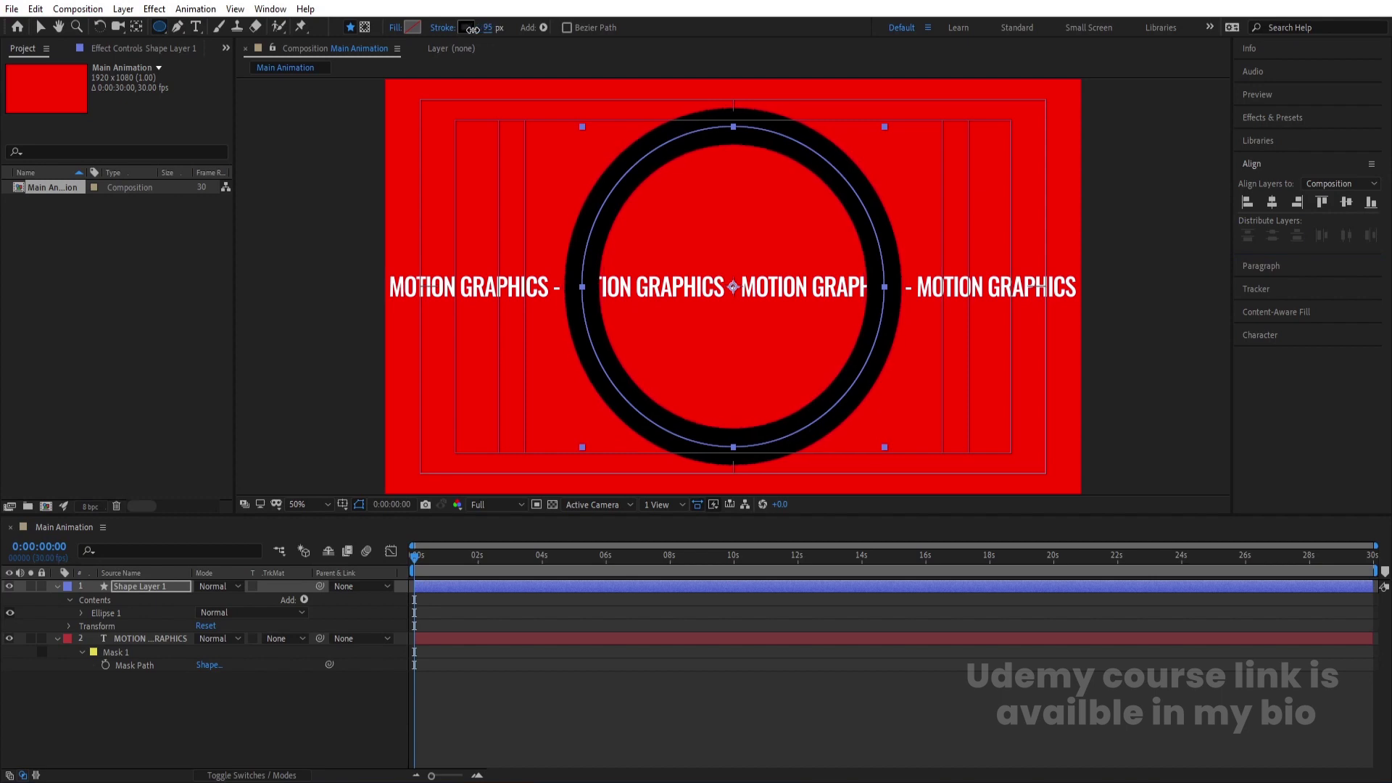
click(79, 612)
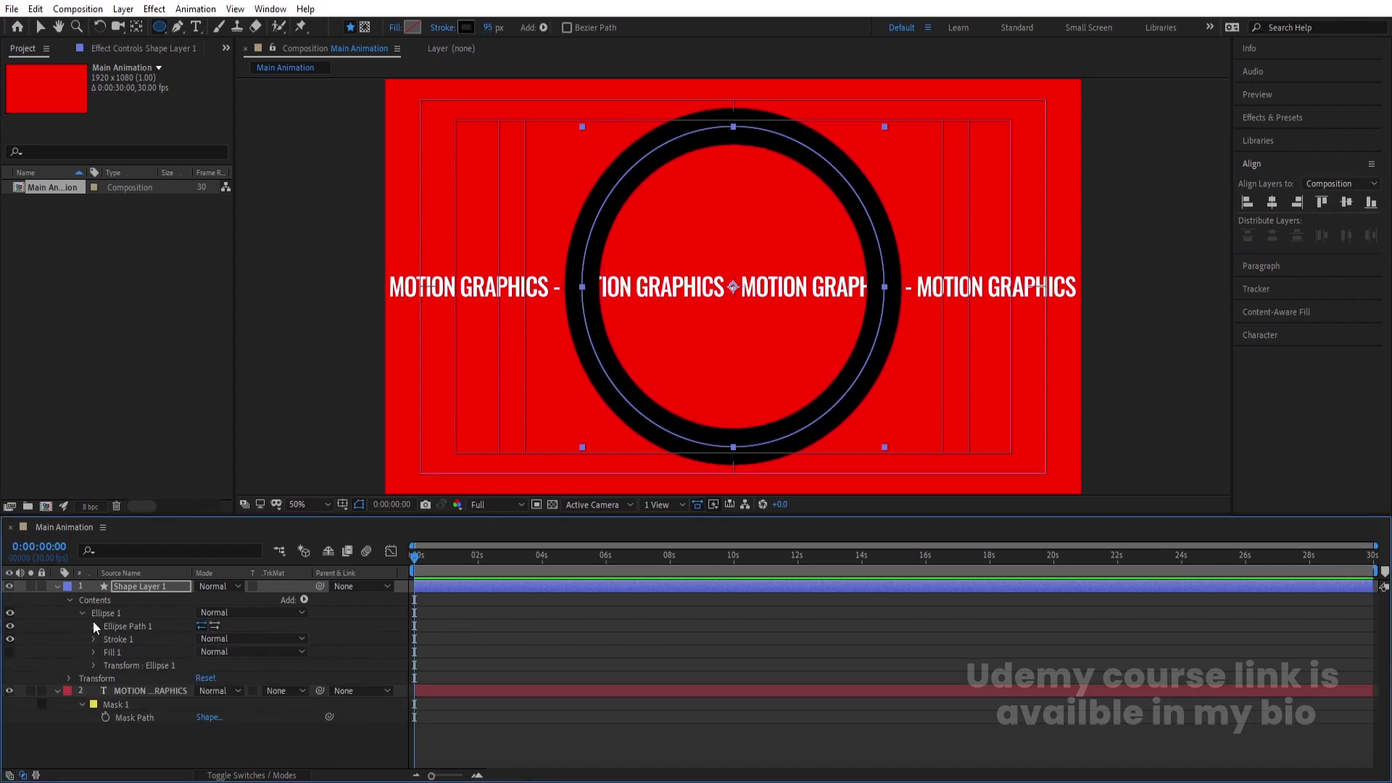
click(95, 623)
drag(218, 639, 74, 637)
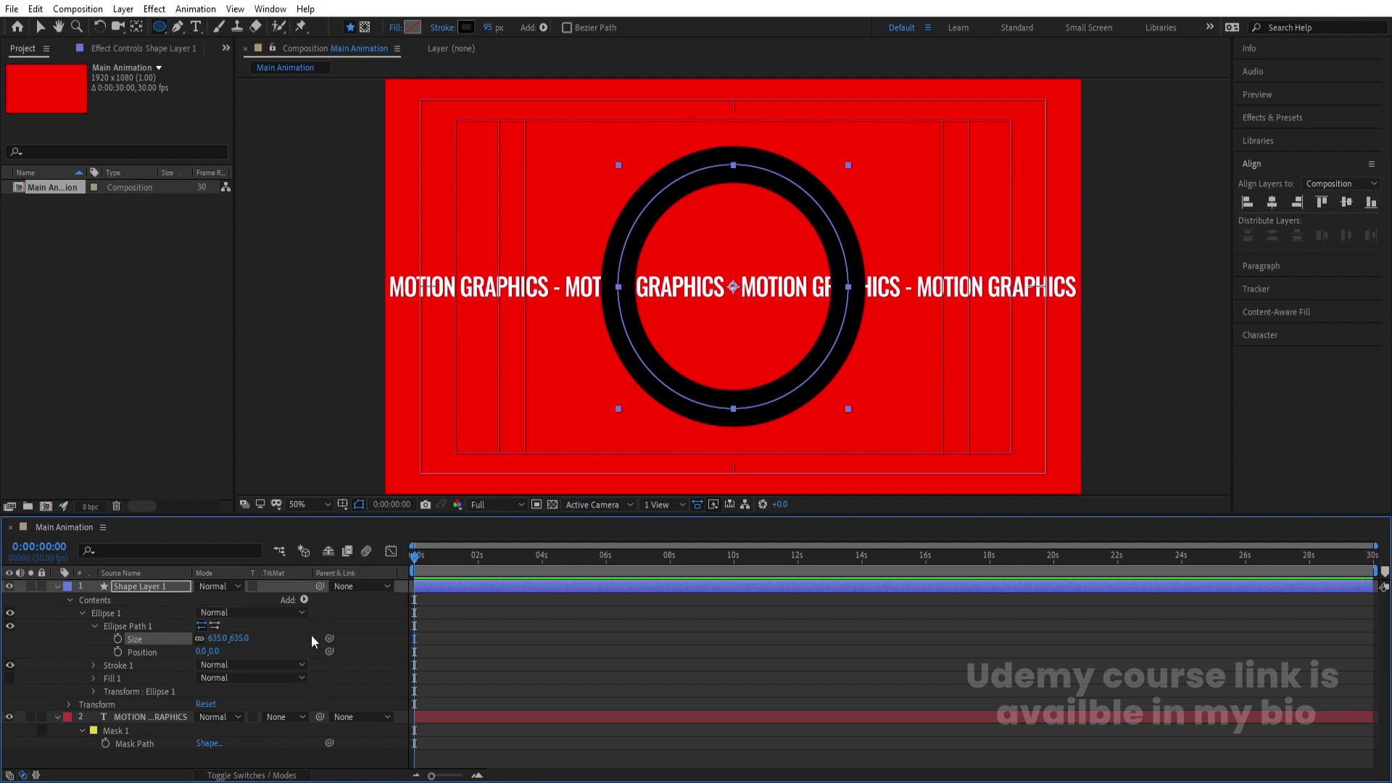
click(289, 629)
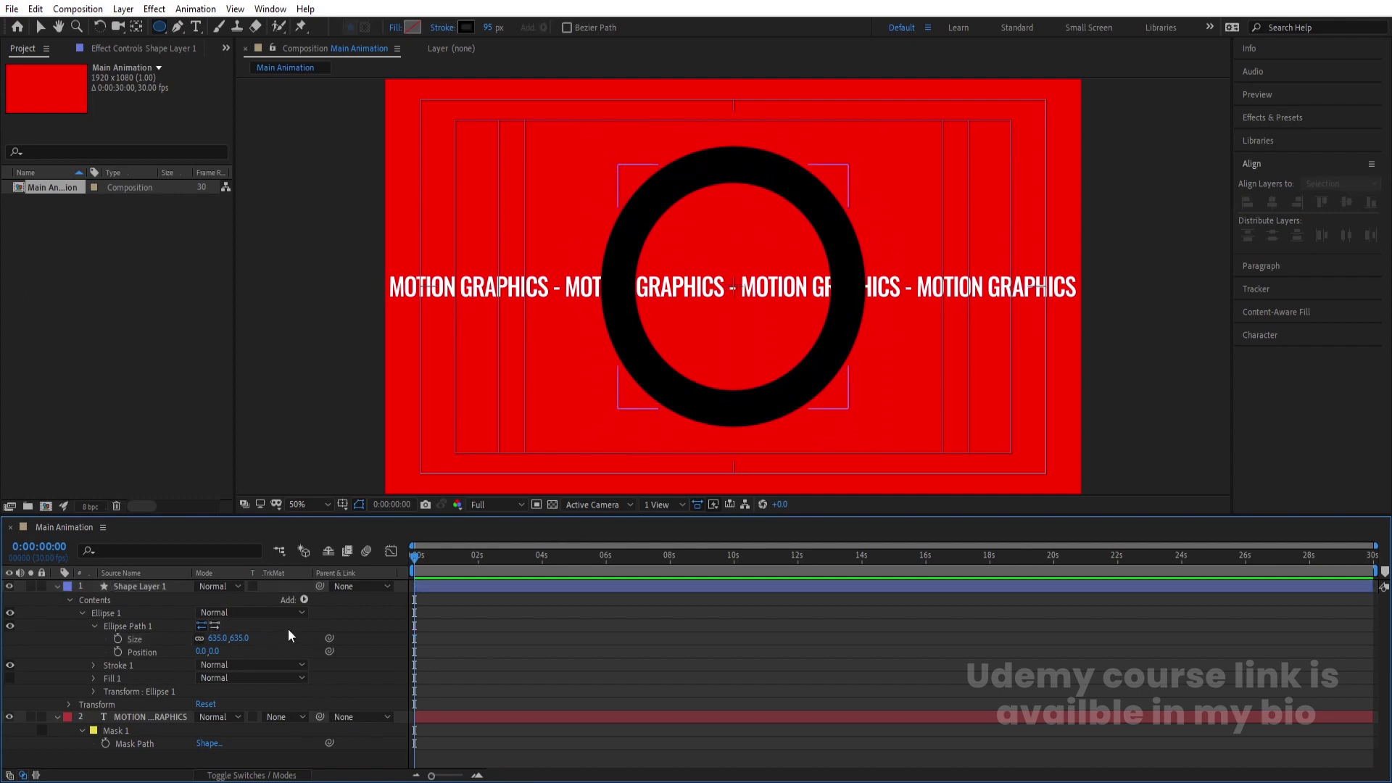
click(136, 627)
- Convert Ellipse Path 1 to a Bezier path and set a Path keyframe
right_click(137, 628)
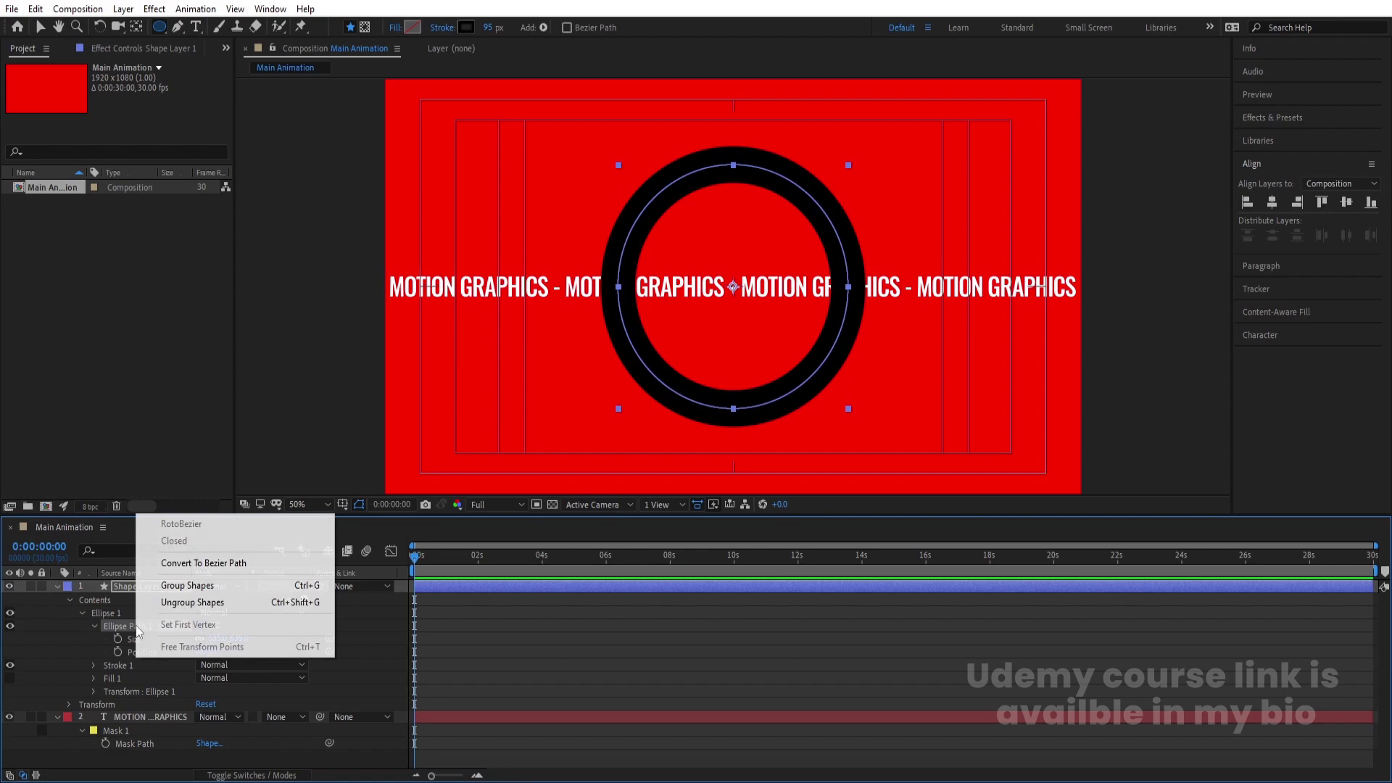
click(171, 567)
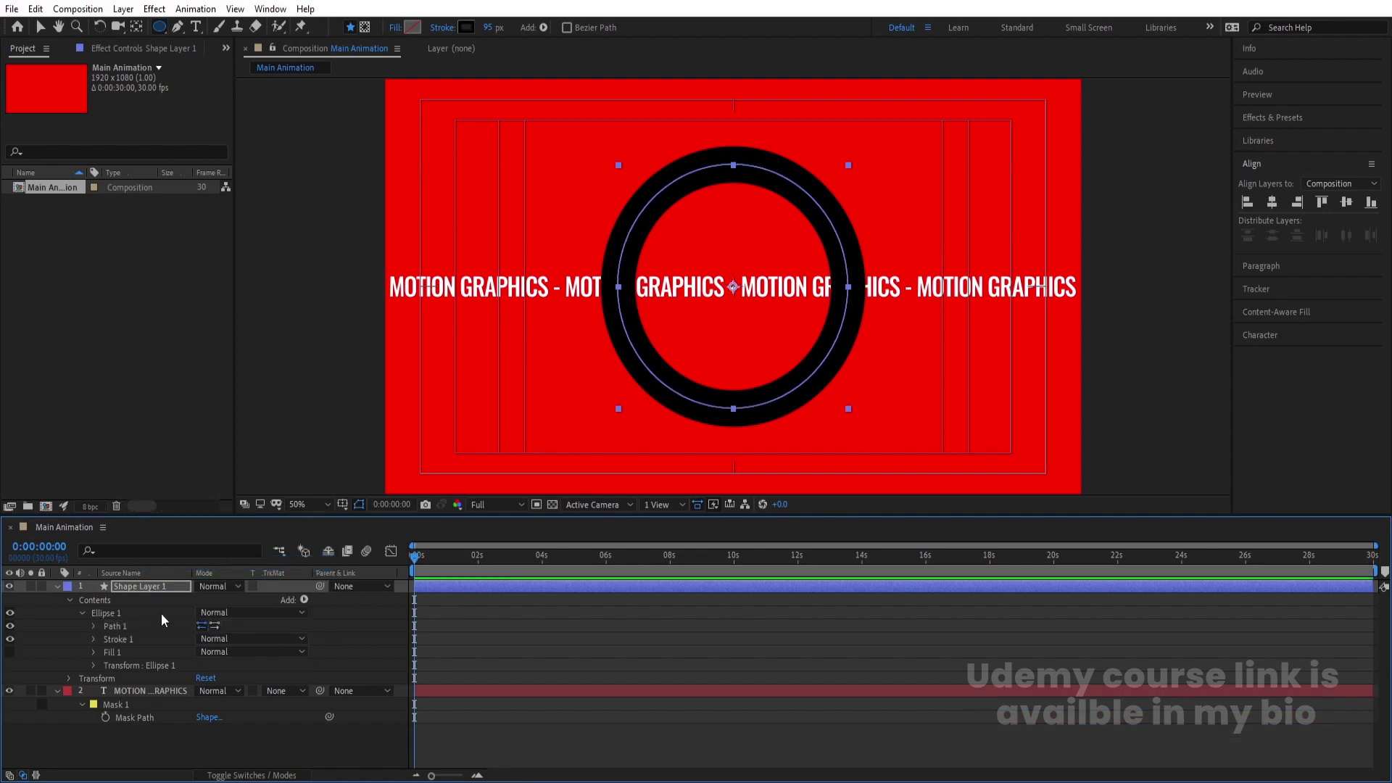
click(94, 627)
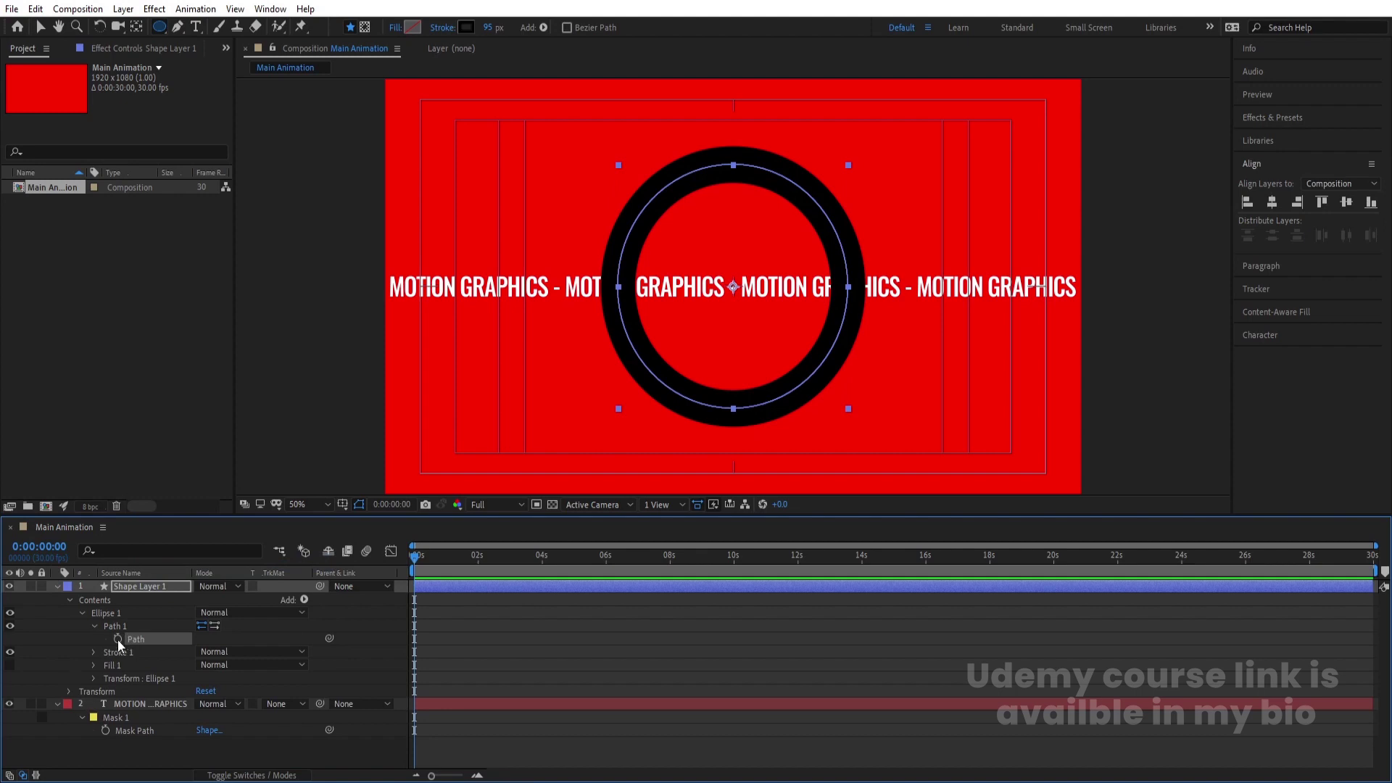
click(118, 640)
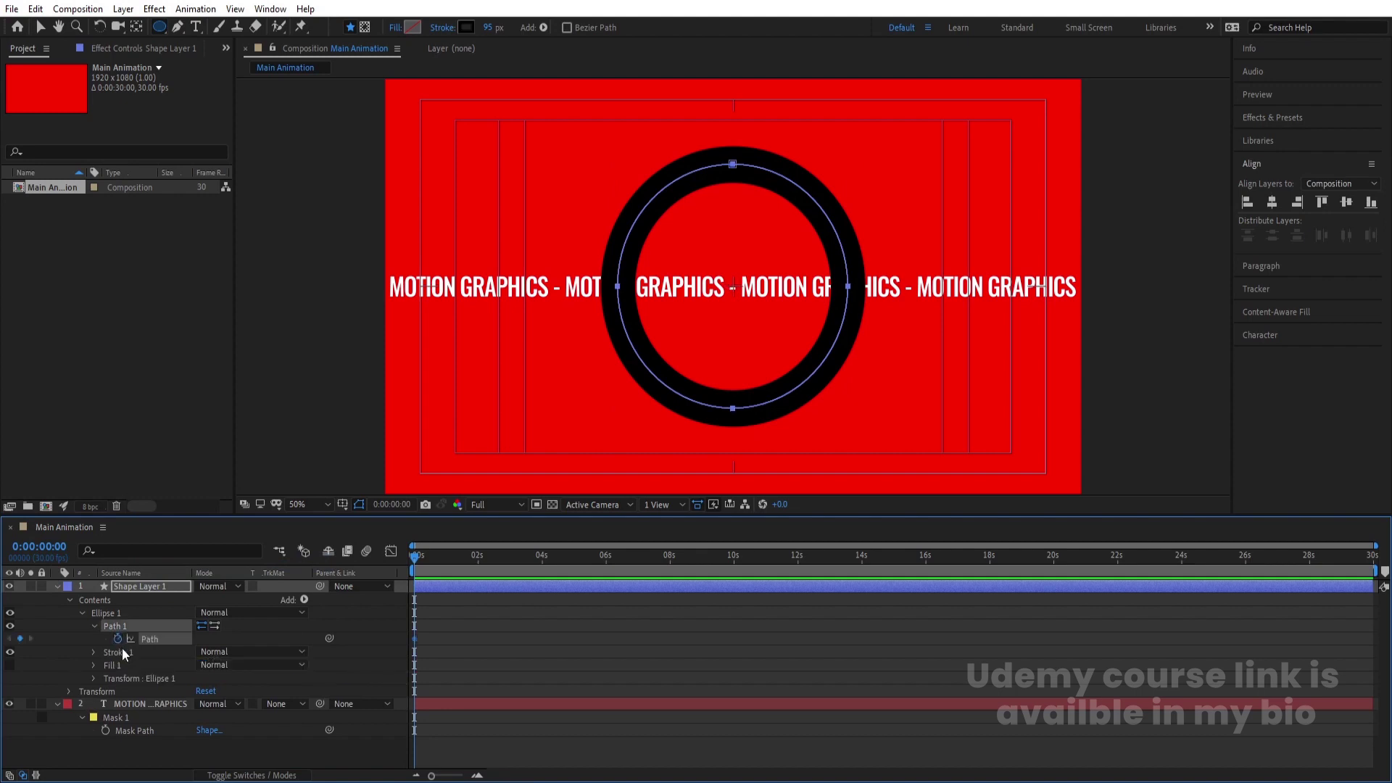
- Move Shape Layer 1 below the MOTION GRAPHICS text layer
click(469, 672)
key(u)
drag(170, 591, 150, 637)
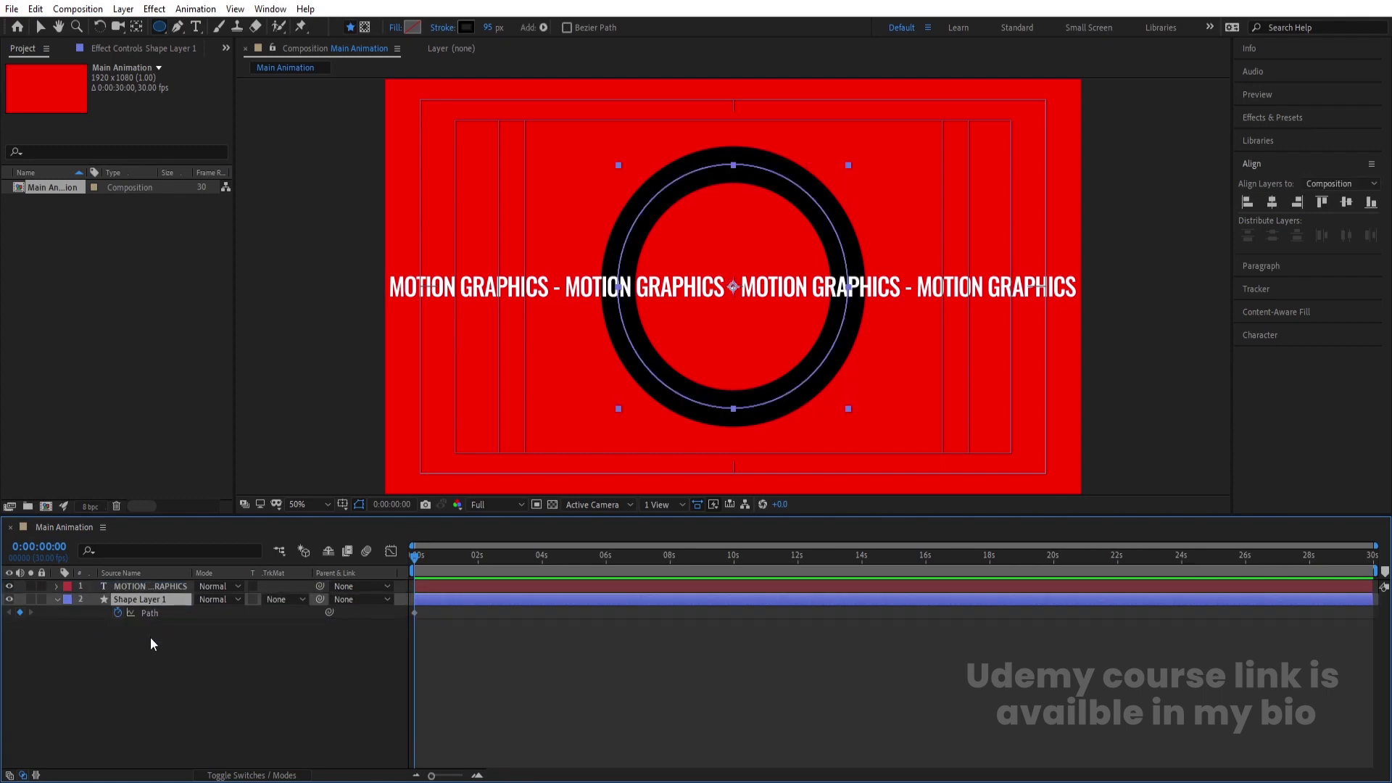
click(119, 586)
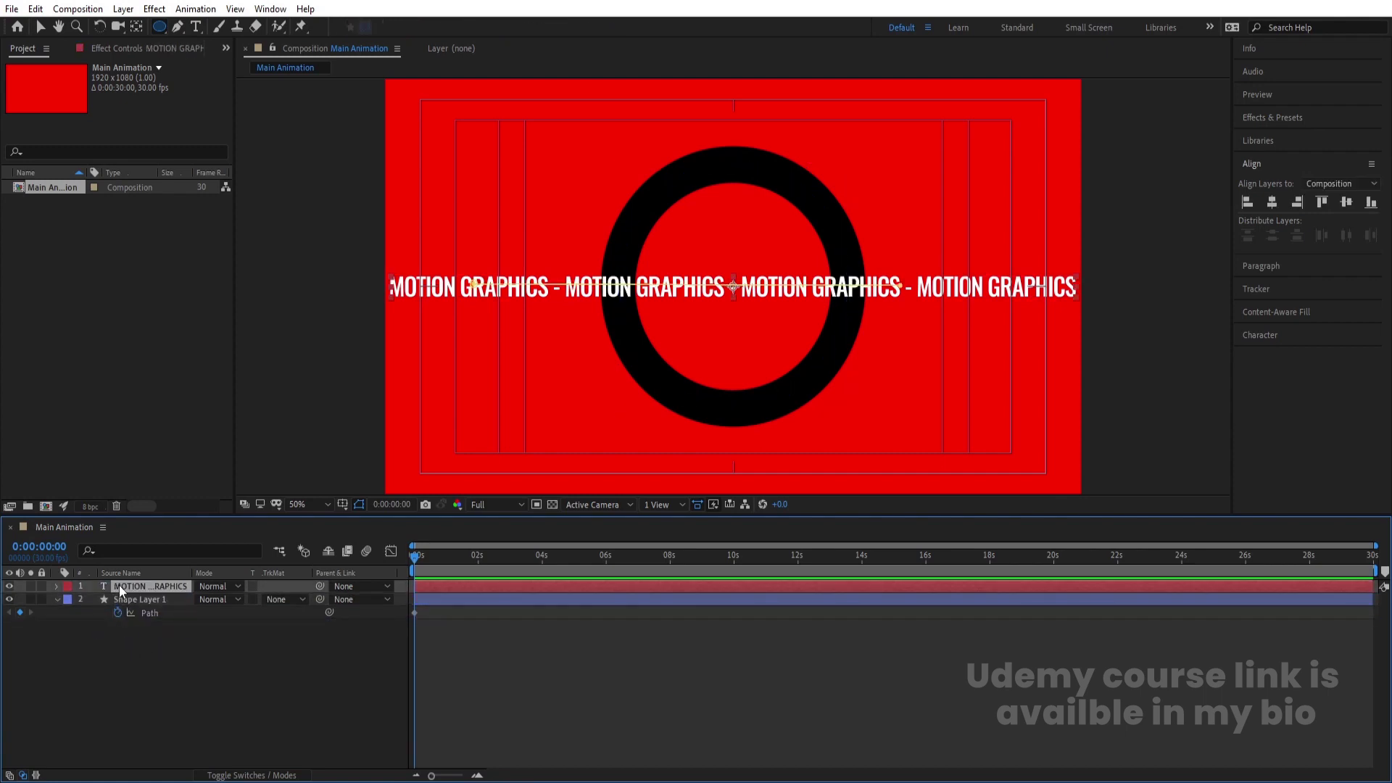
- Copy the ring's Path into the text layer's keyframed Mask Path
key(ctrl+v)
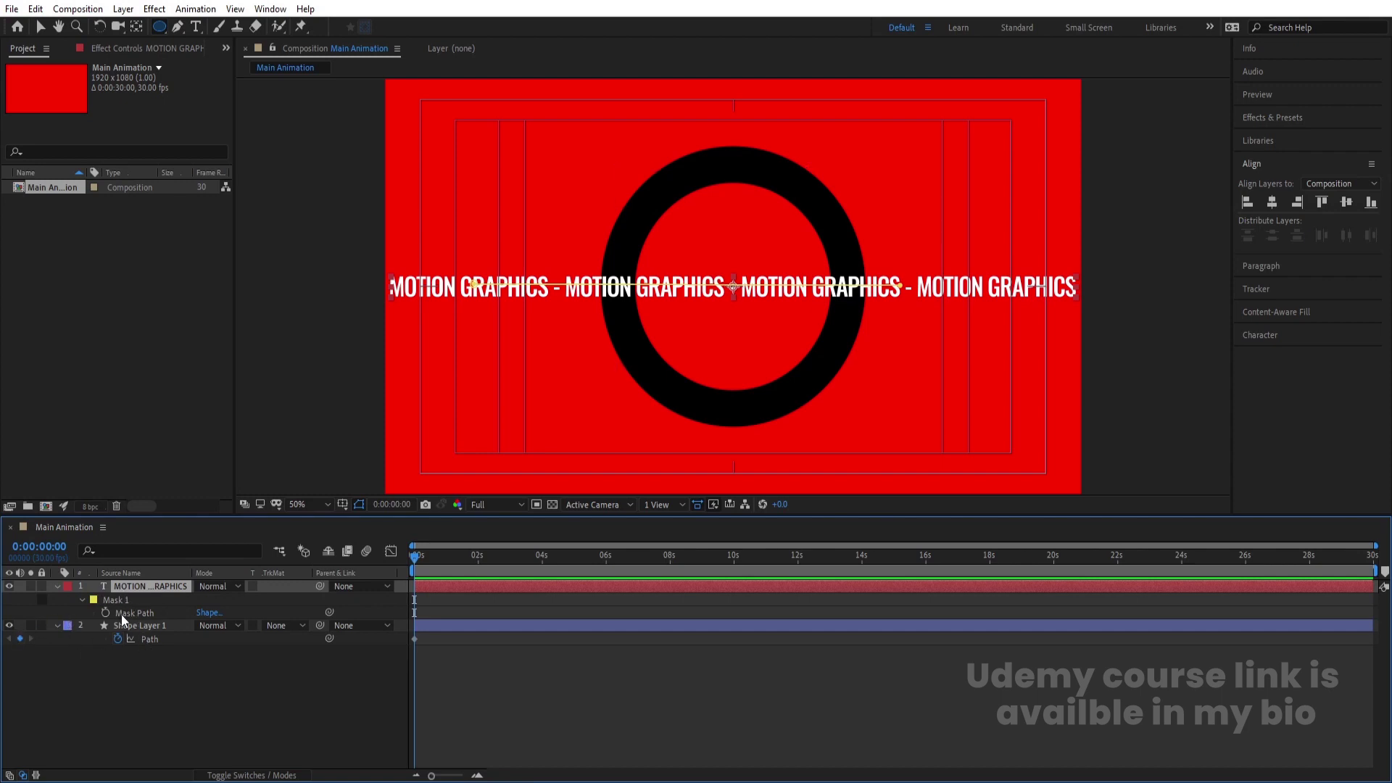
click(106, 613)
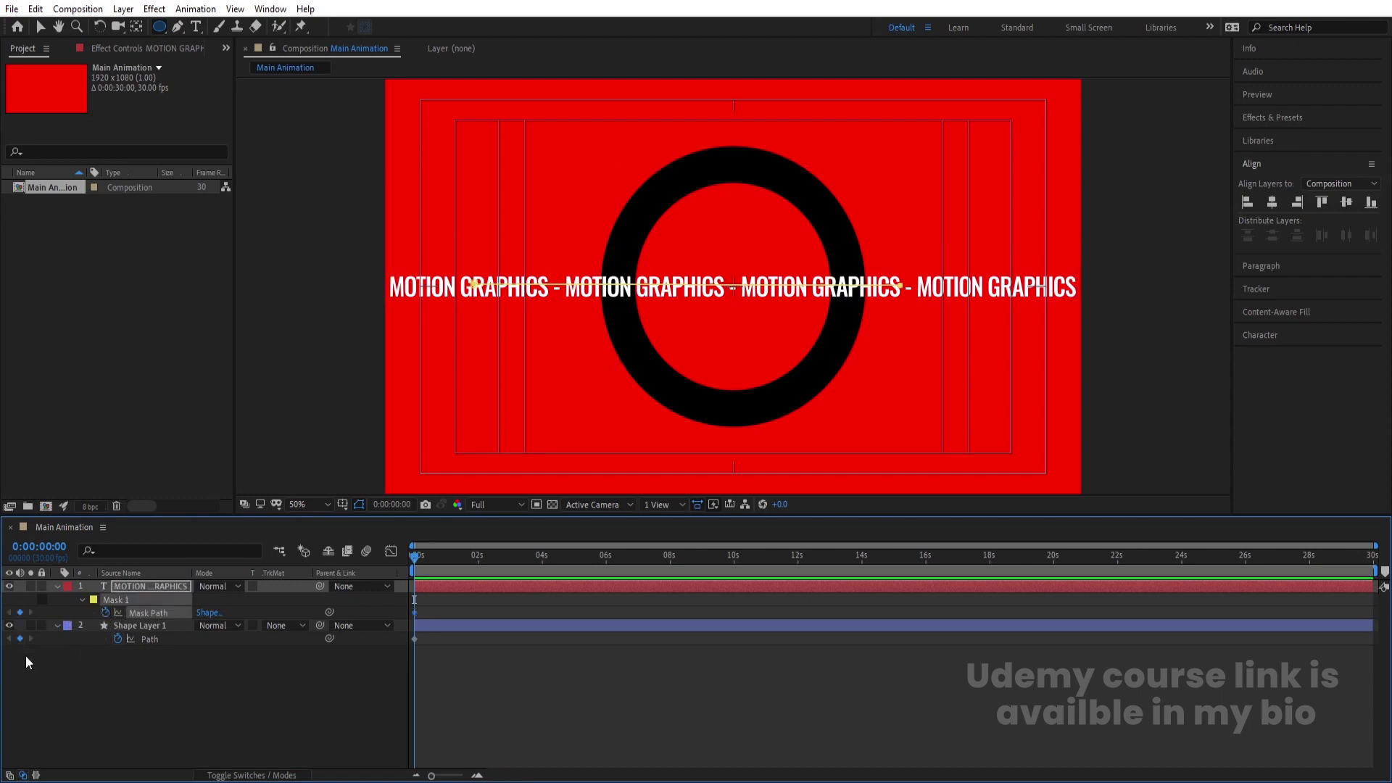
click(415, 639)
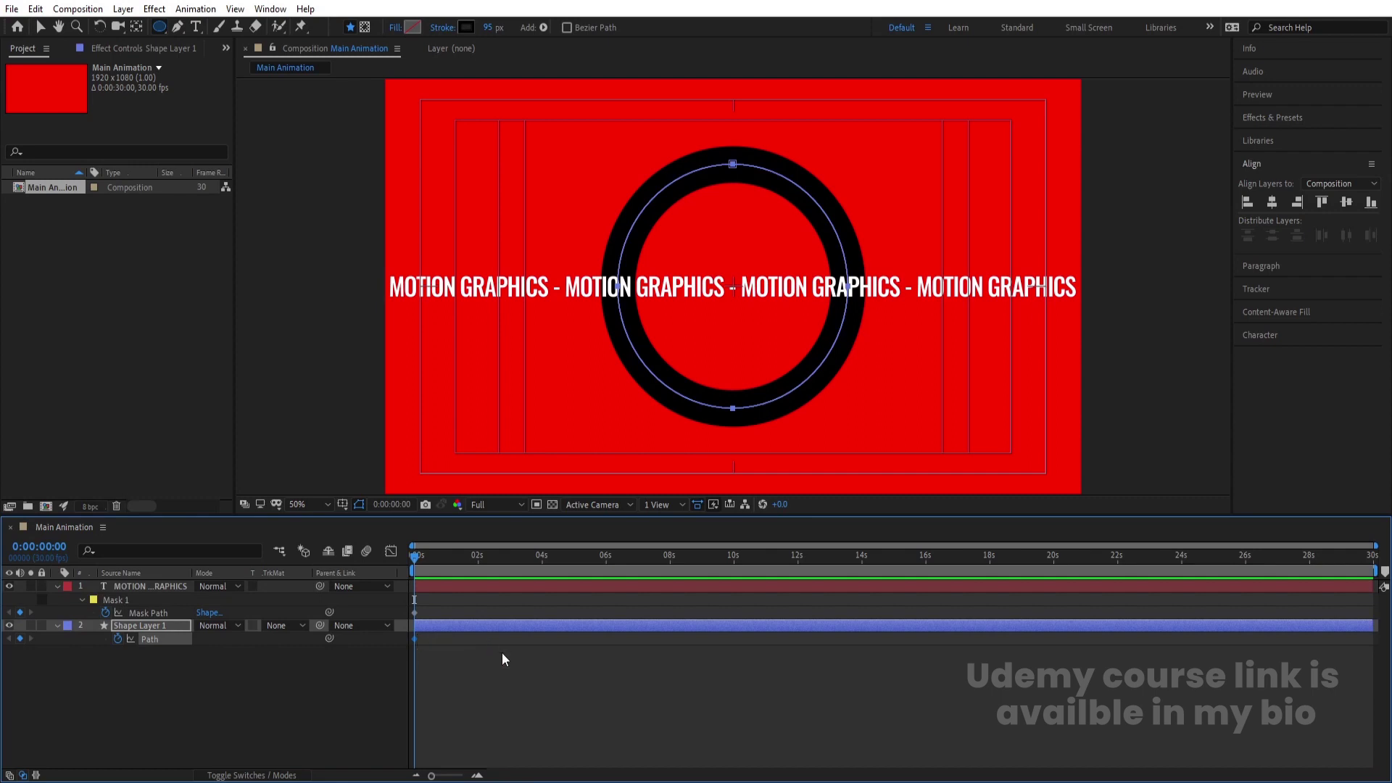
click(415, 617)
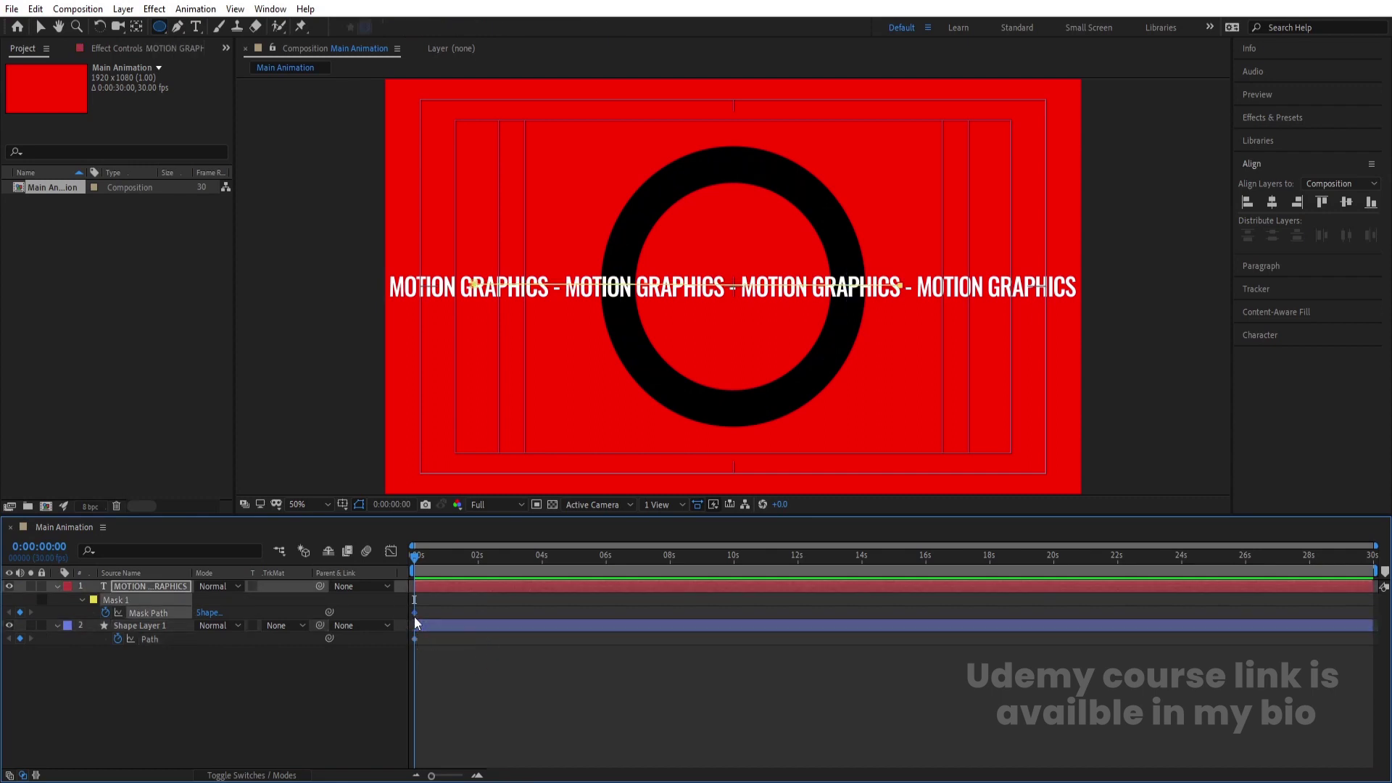
key(ctrl+v)
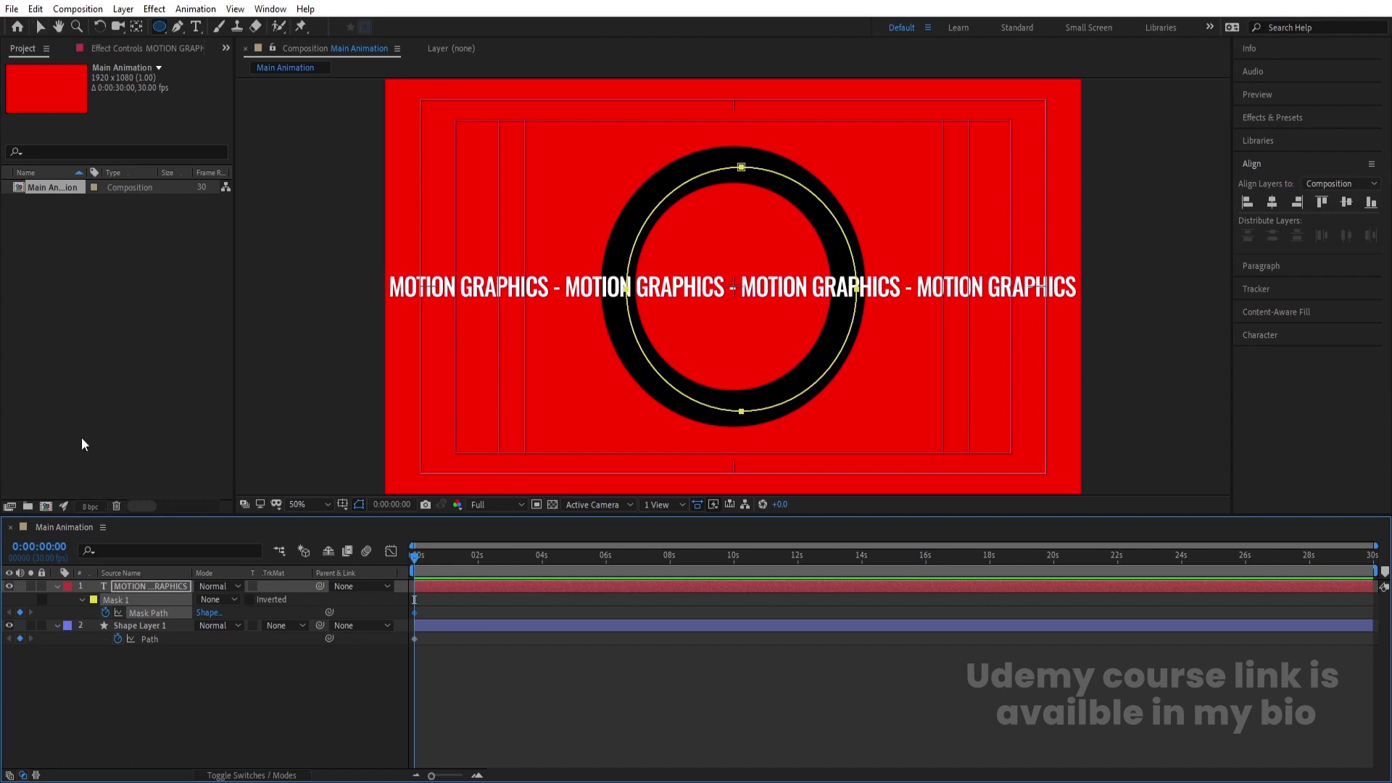
- Free-transform the circular mask so it runs through the ring's middle
click(40, 26)
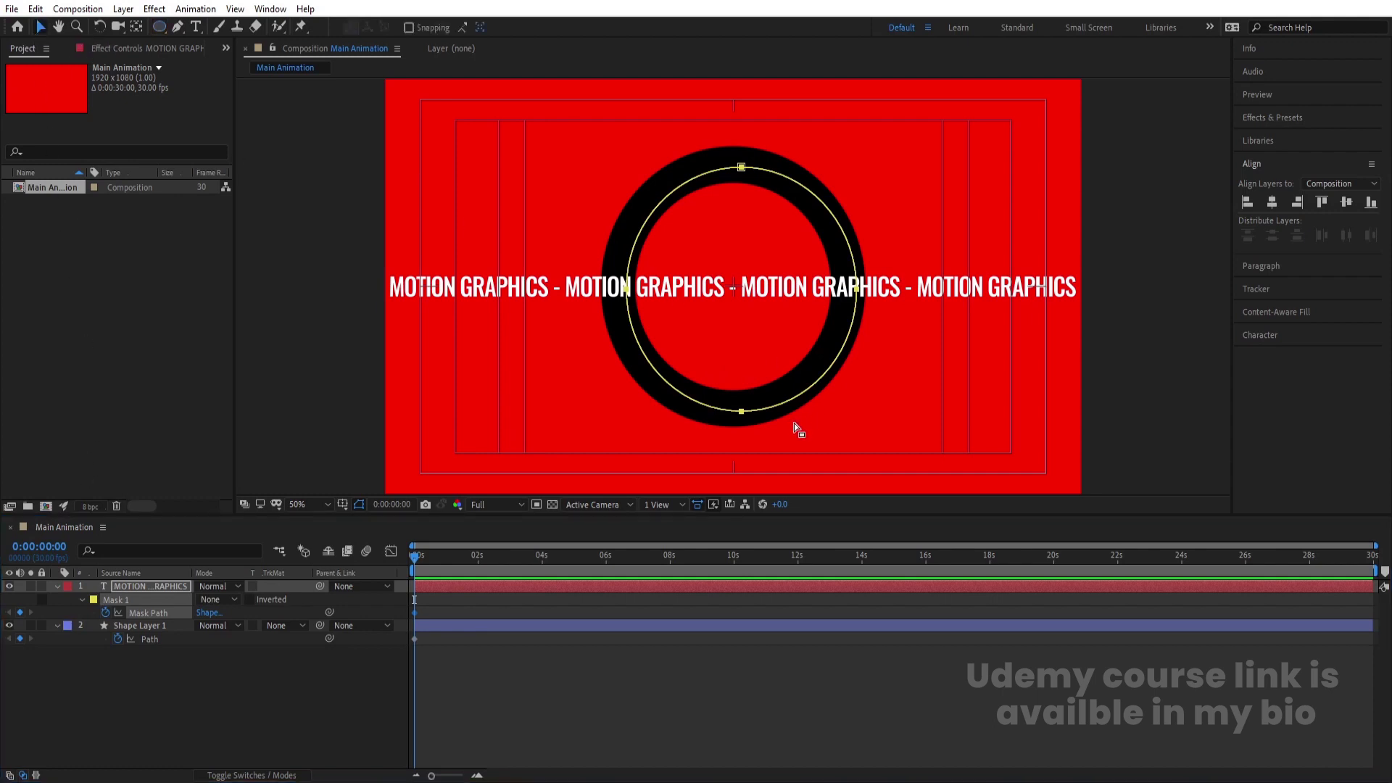
double_click(743, 413)
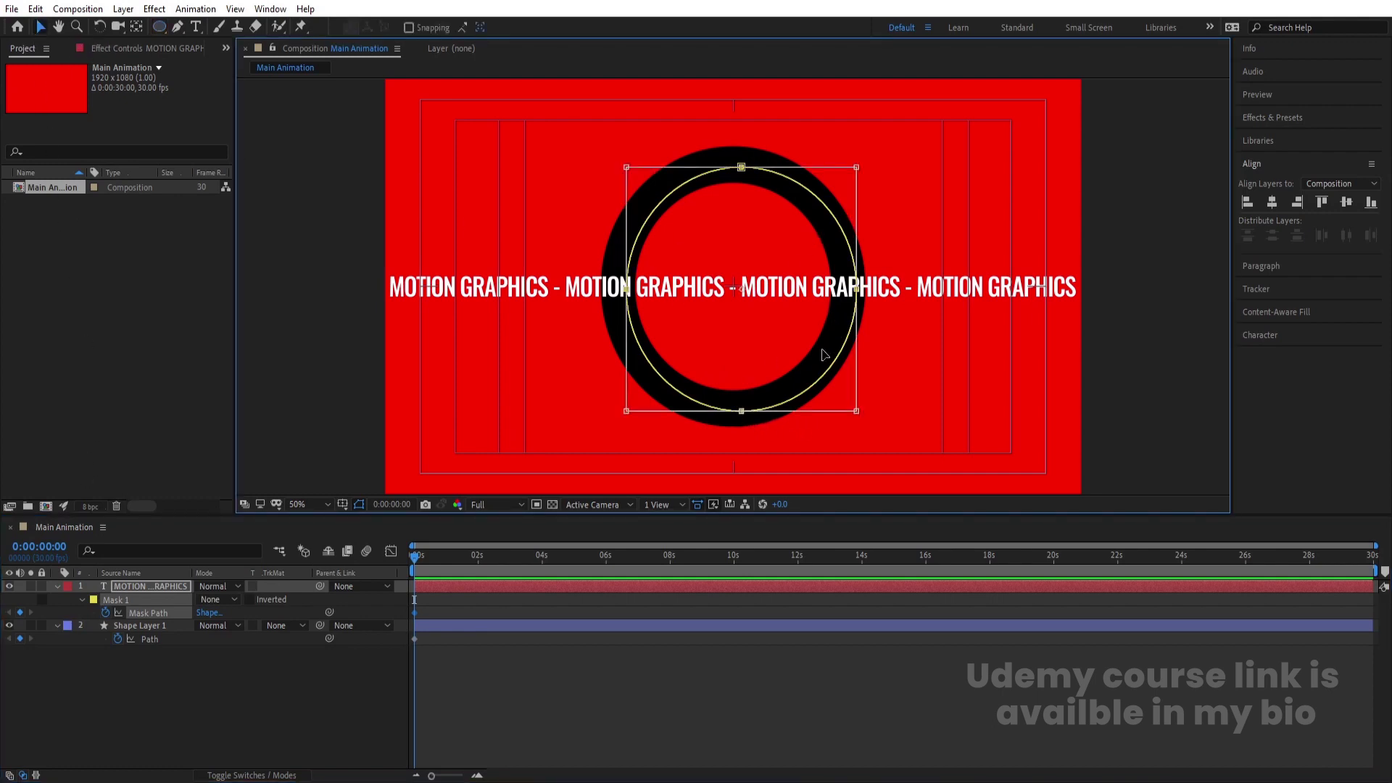
drag(812, 350, 807, 349)
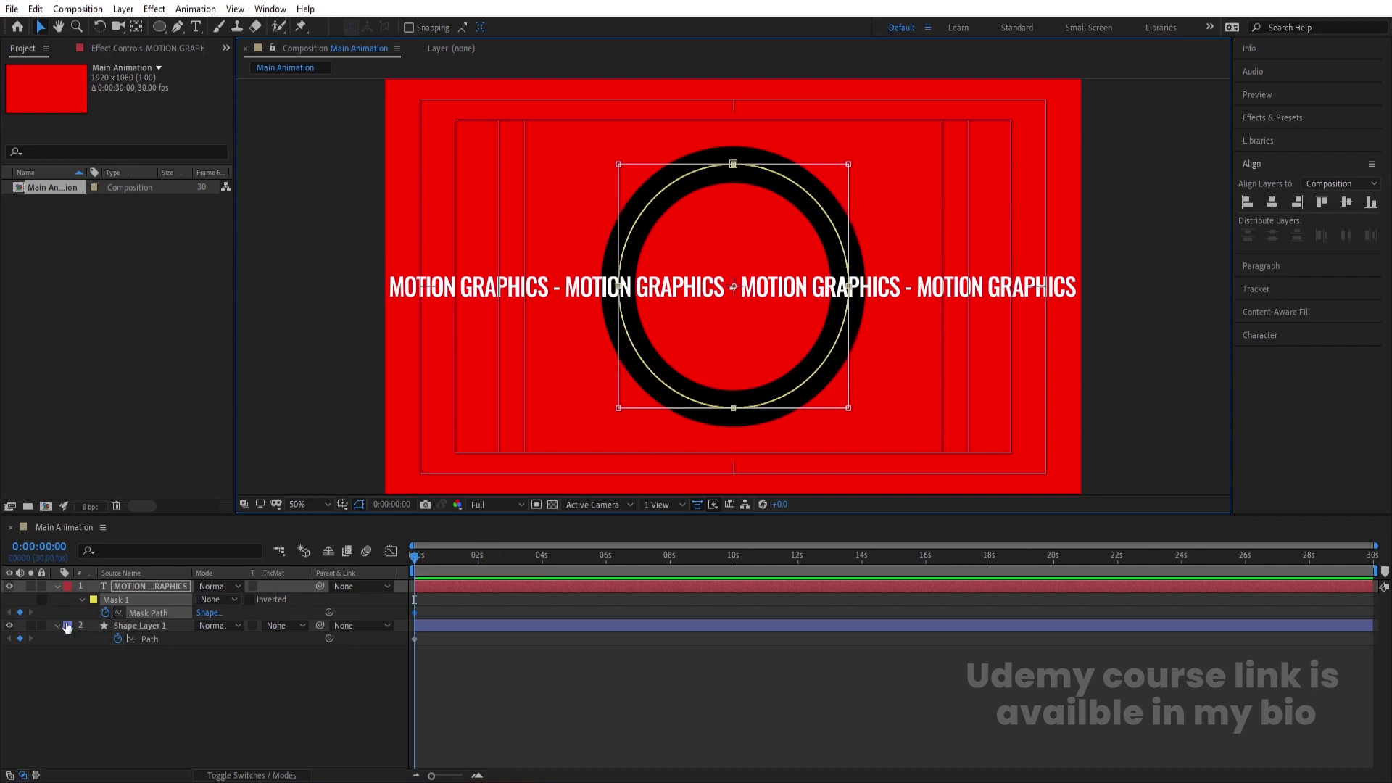
- Set the text's Path Options Path to Mask 1, then collapse to keyframed properties
click(57, 587)
click(57, 587)
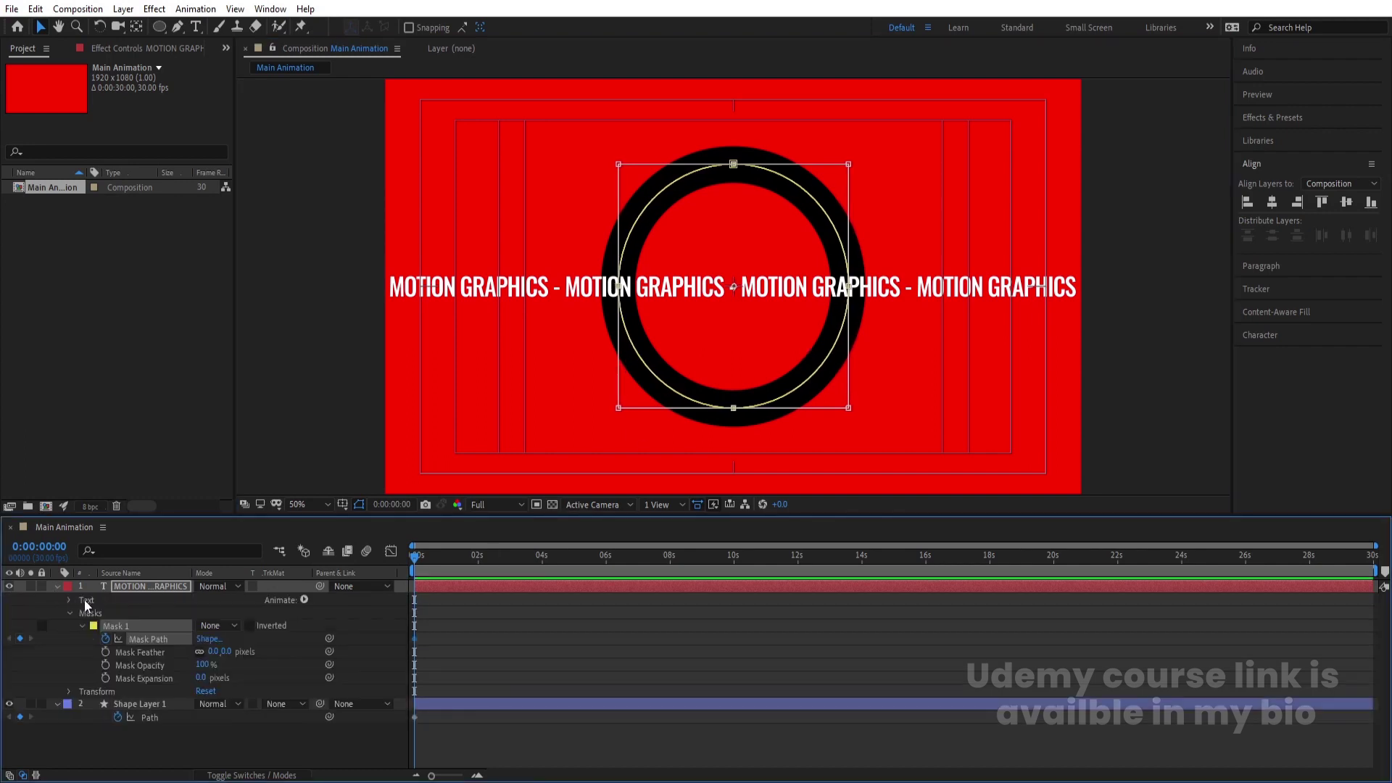
click(71, 599)
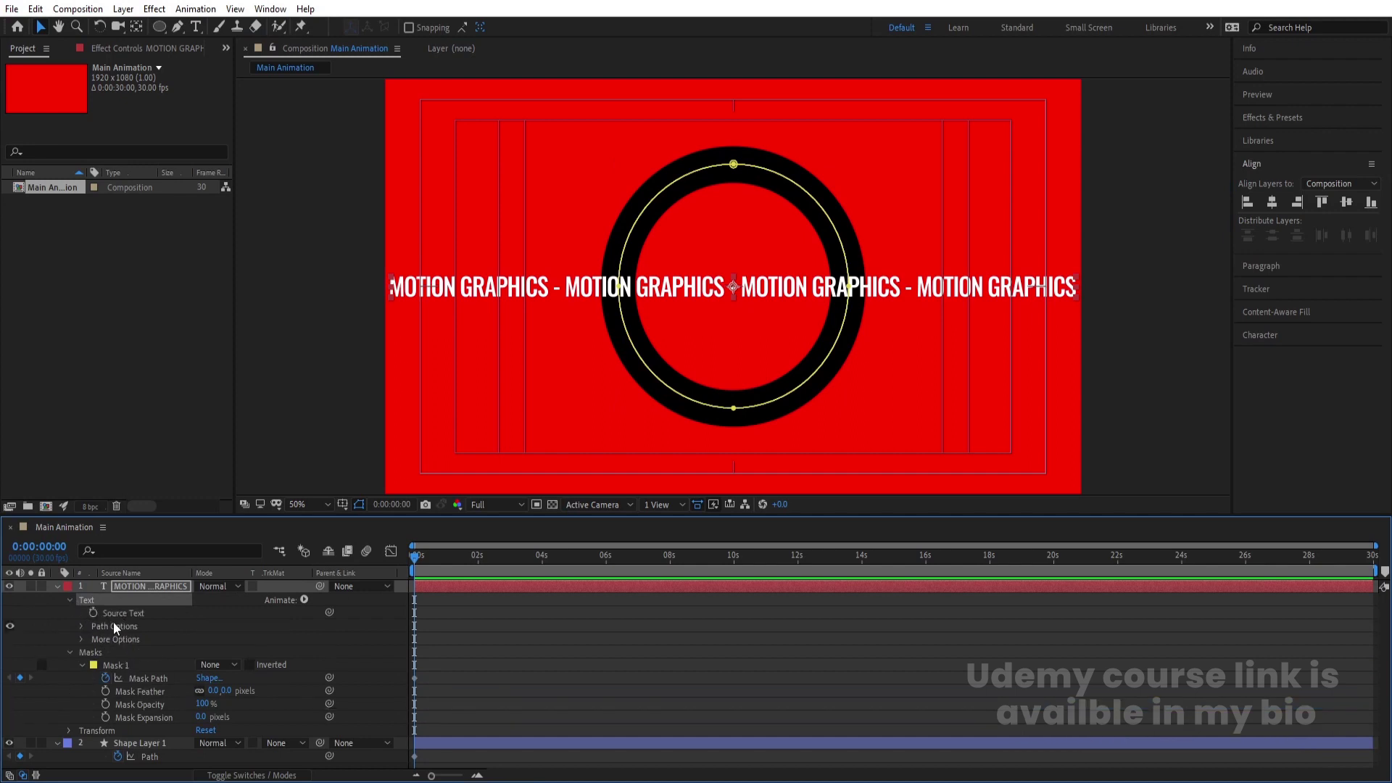
click(88, 626)
click(80, 626)
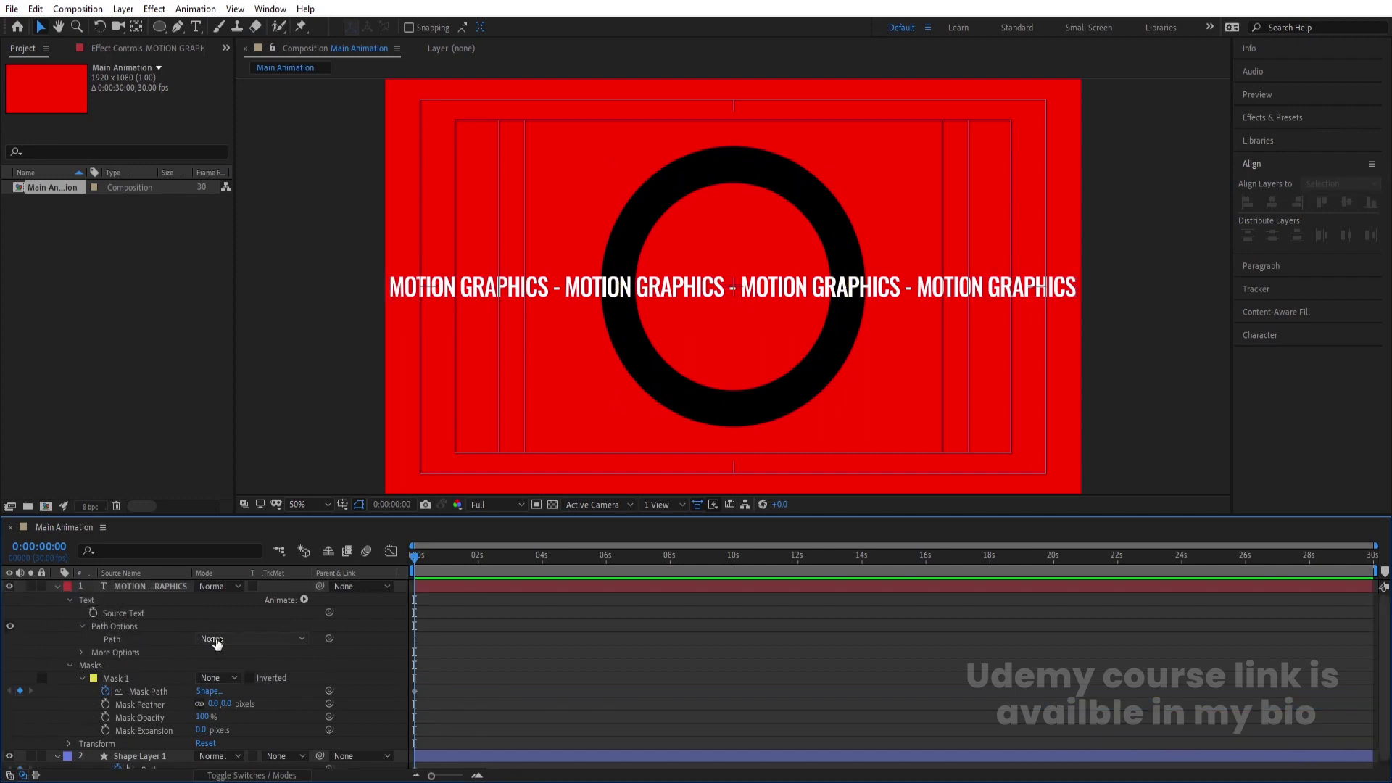
click(217, 639)
click(232, 677)
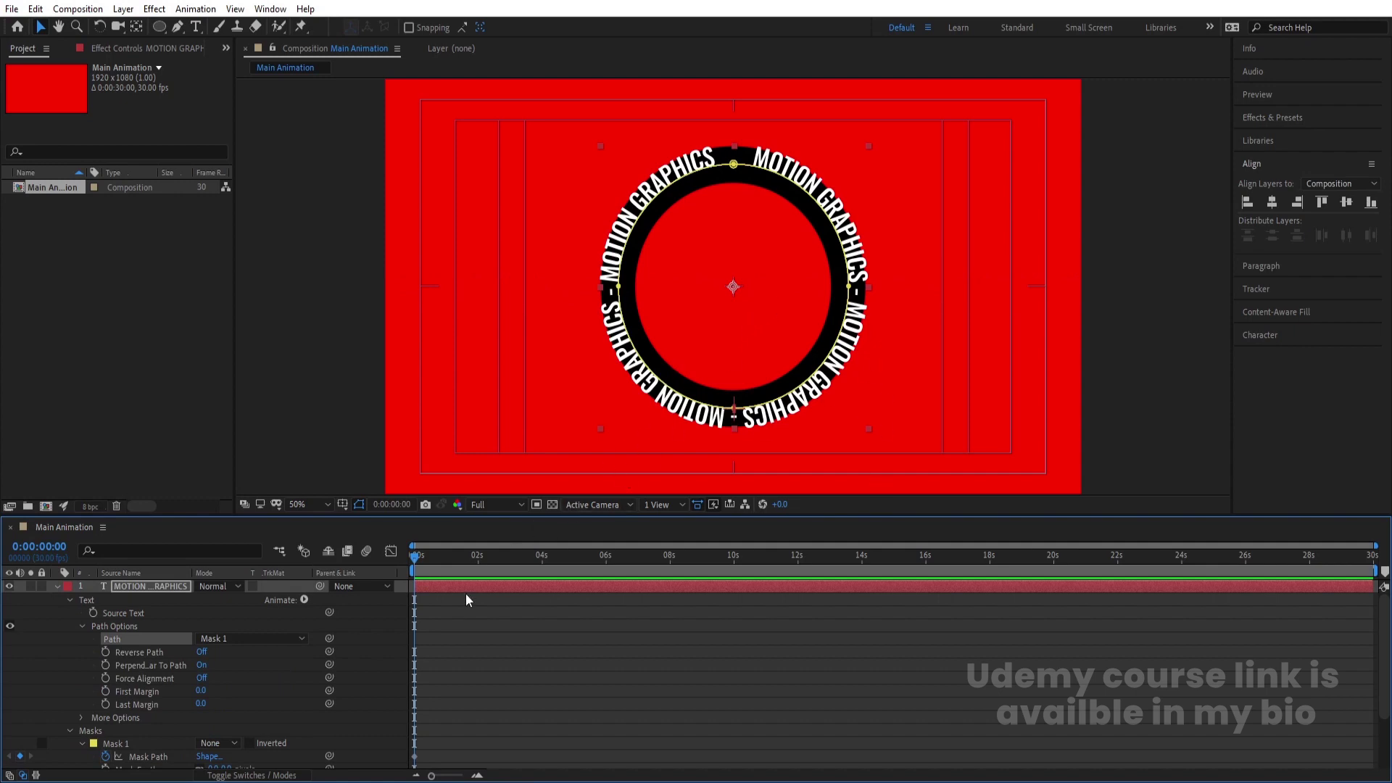
click(446, 618)
key(u)
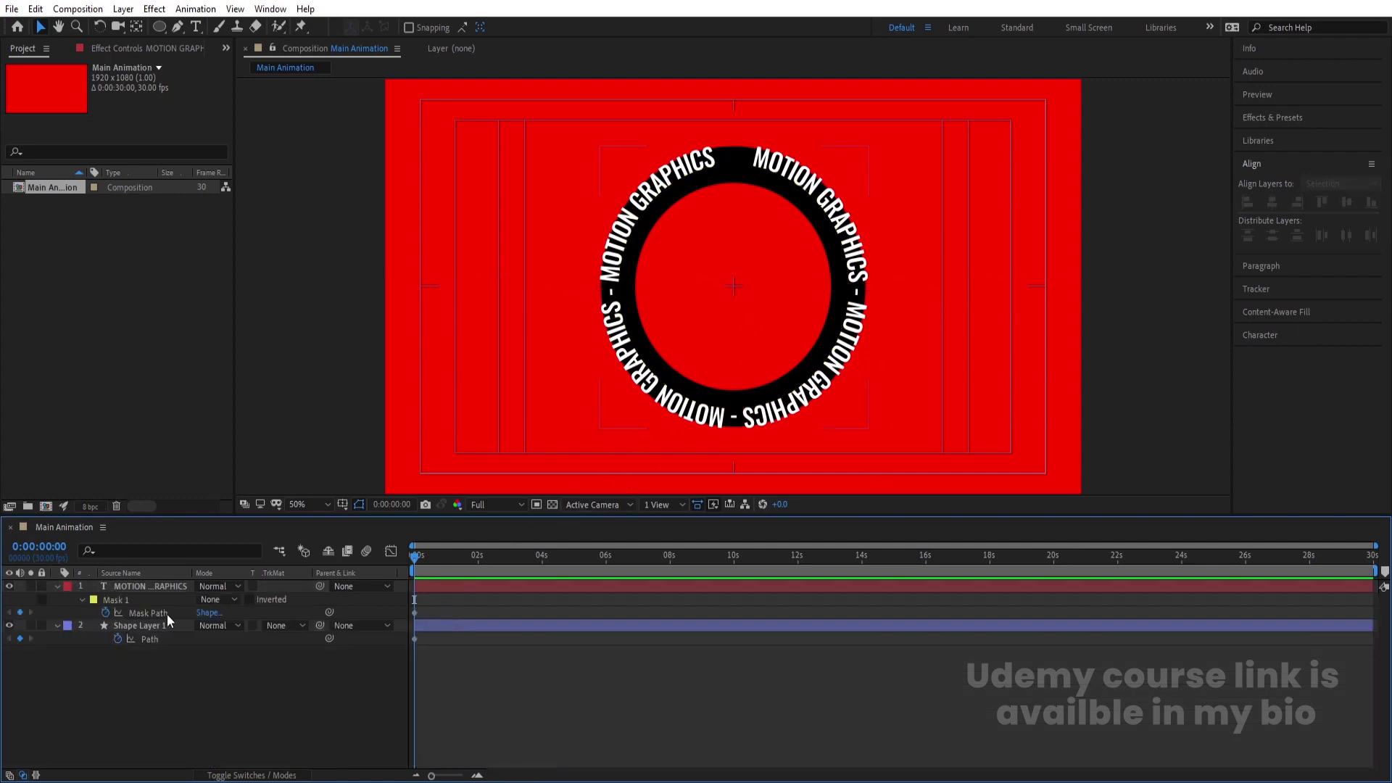
click(137, 621)
- Scrub Shape Layer 1's Scale up, then back down to 108%
key(s)
drag(216, 641, 223, 638)
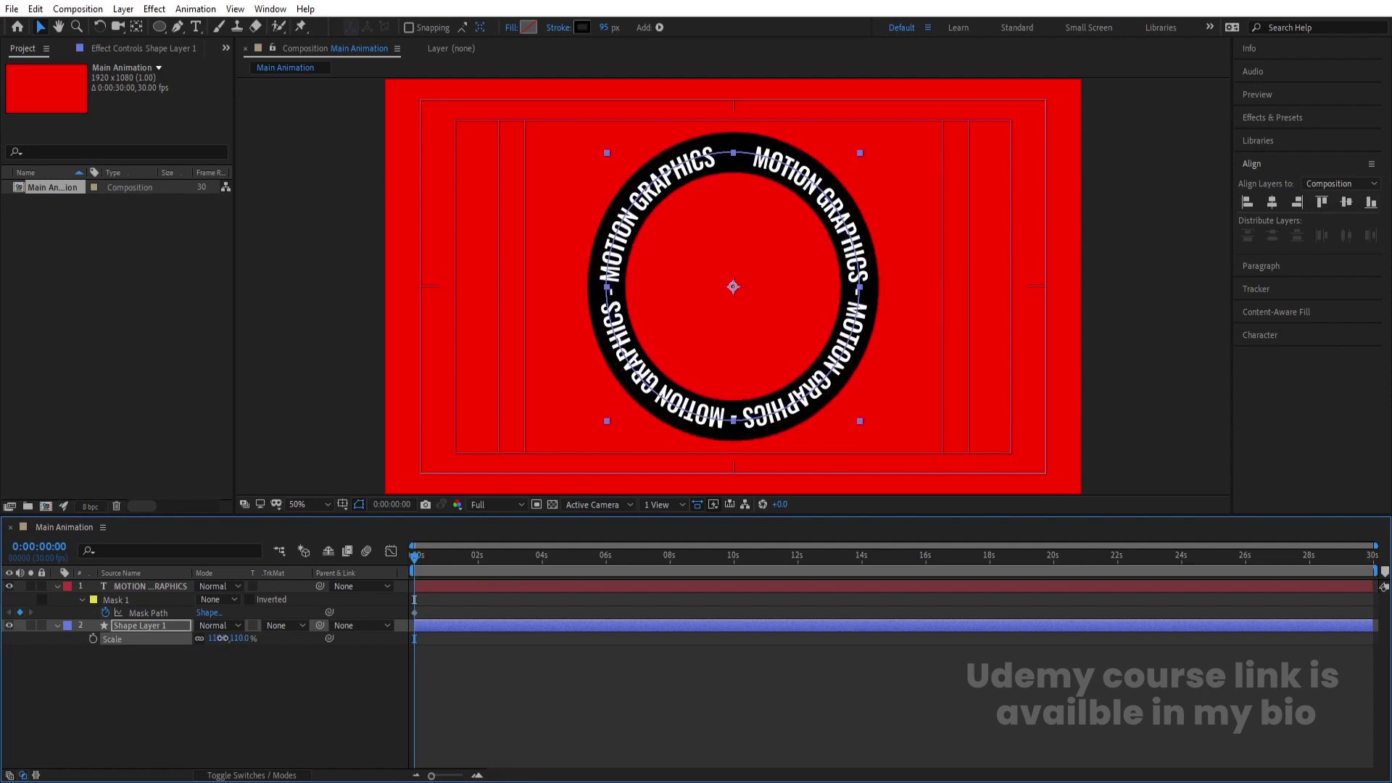
click(168, 677)
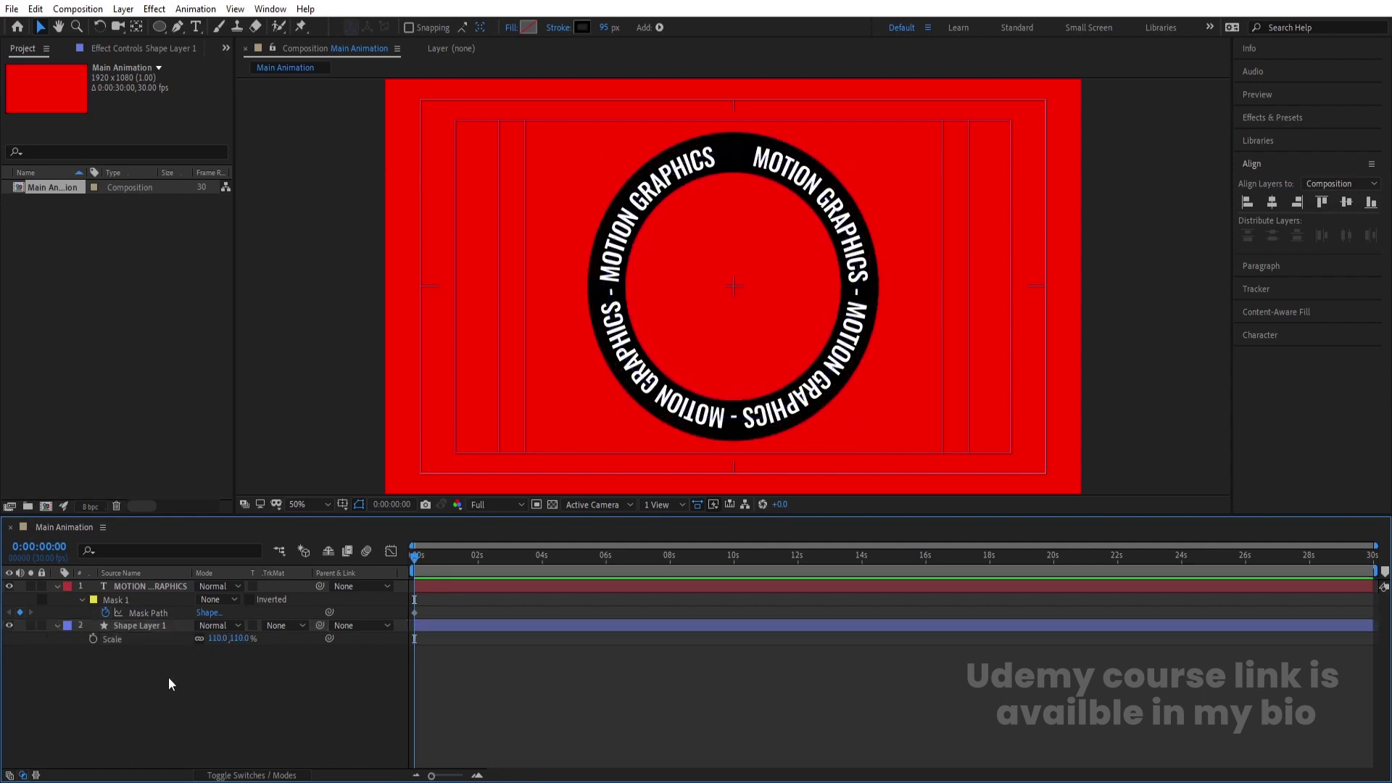
click(139, 587)
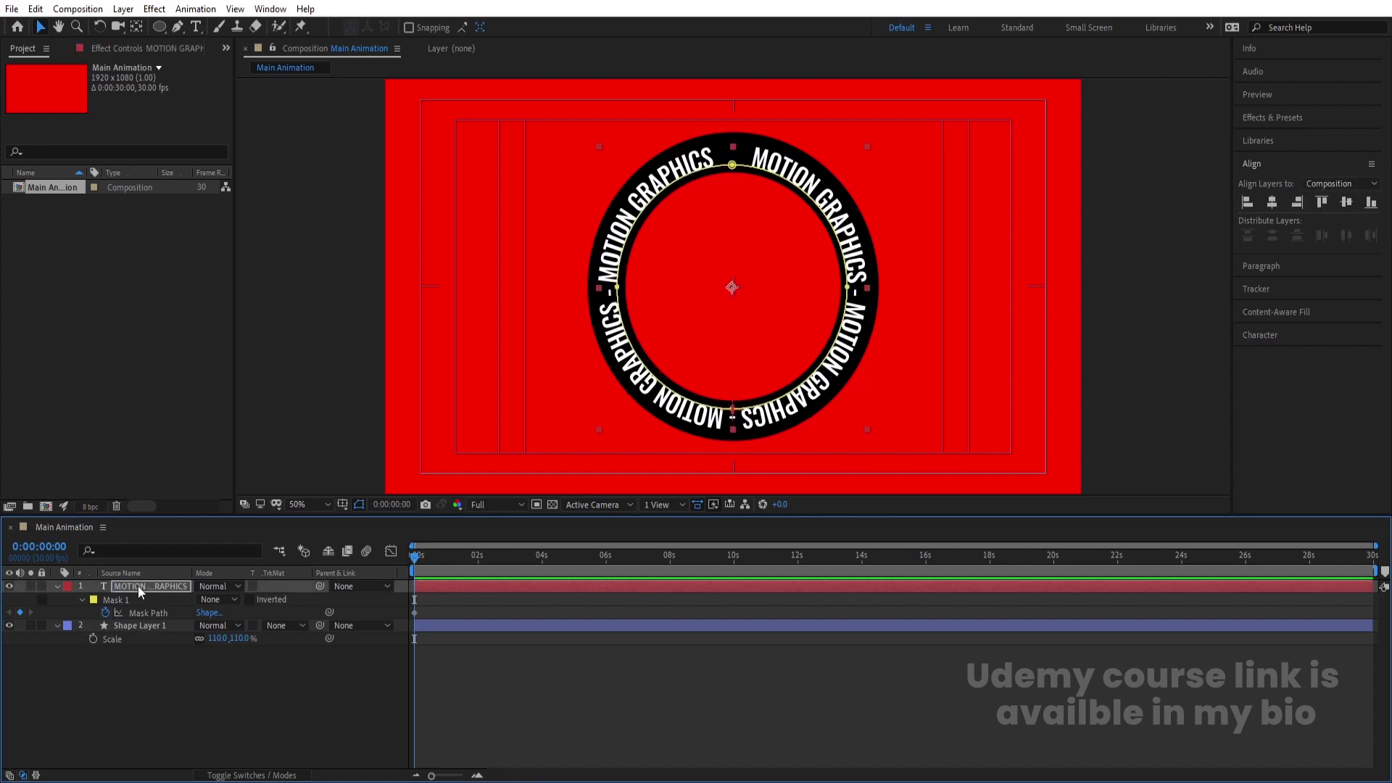
click(130, 667)
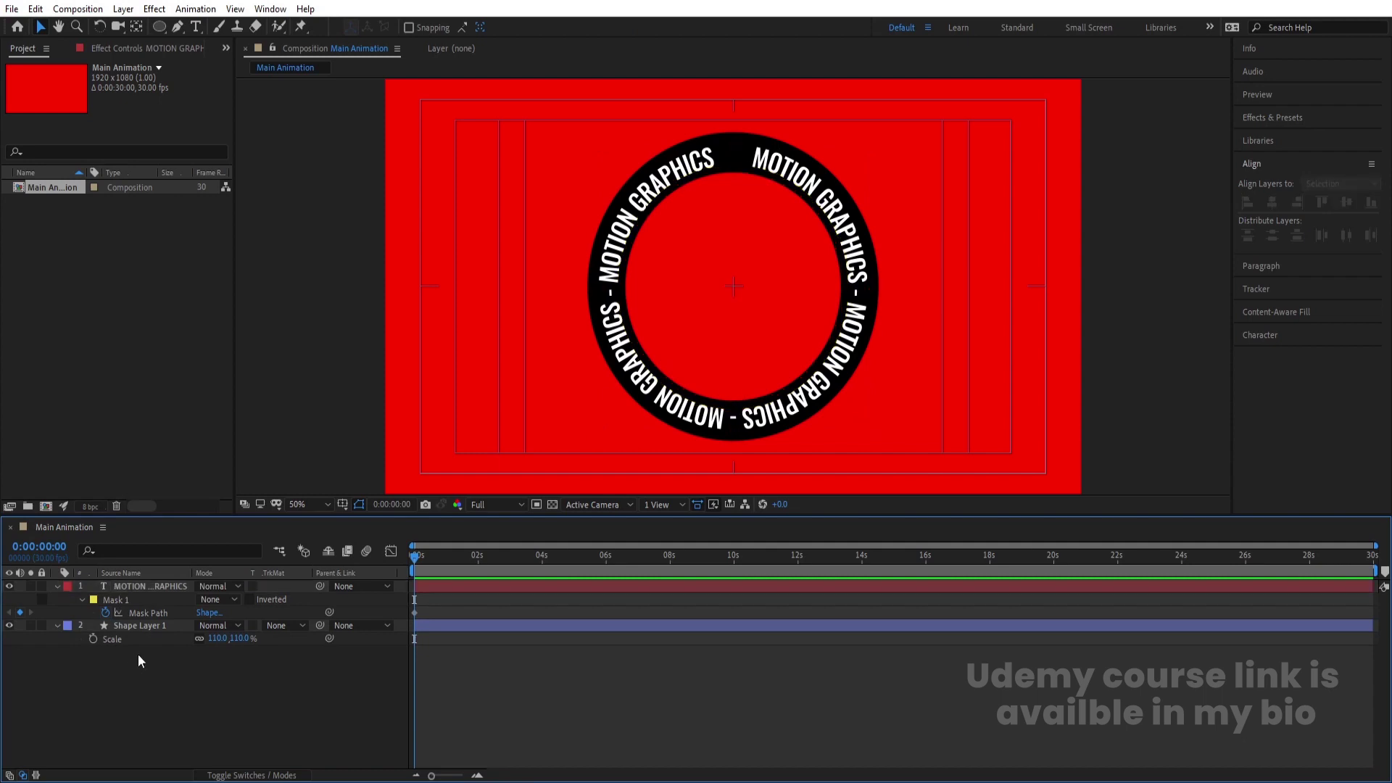
click(143, 627)
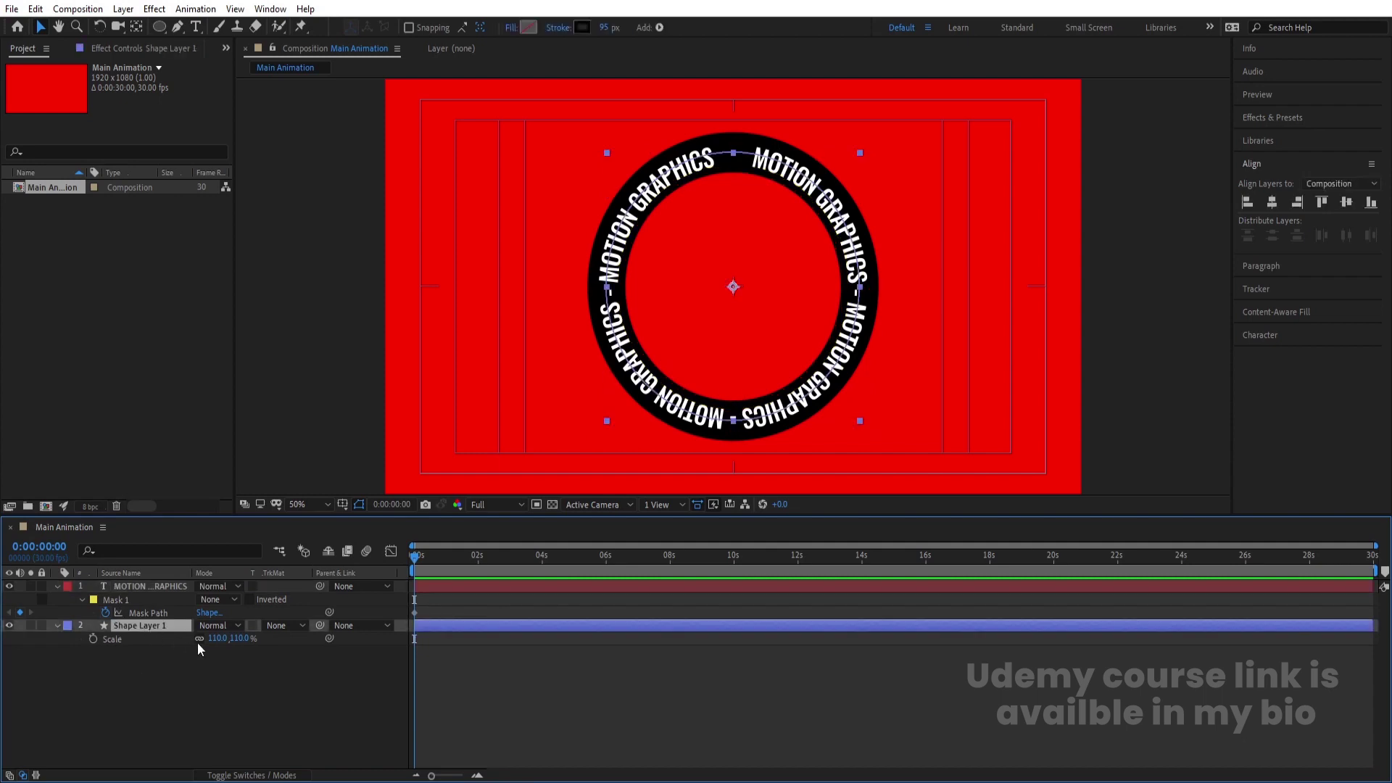
drag(217, 638, 215, 638)
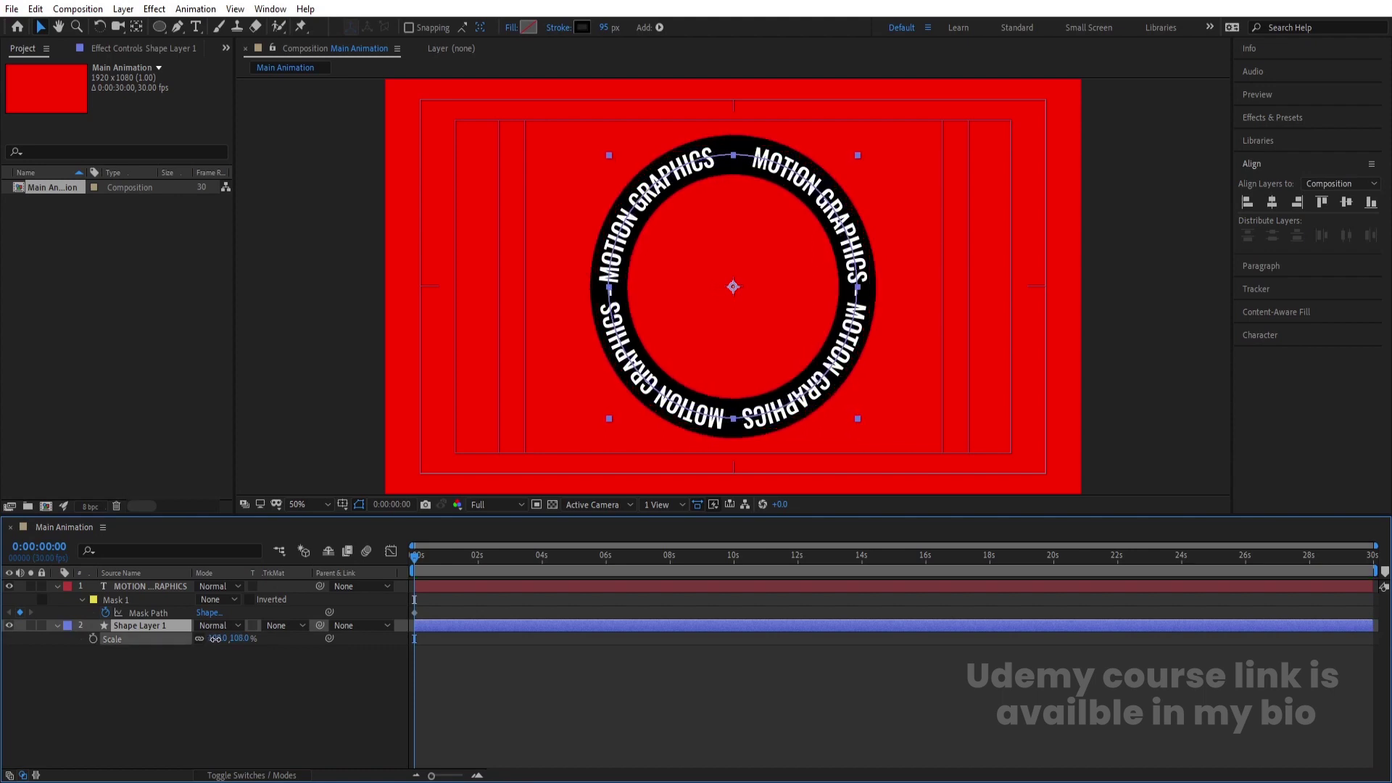
click(175, 692)
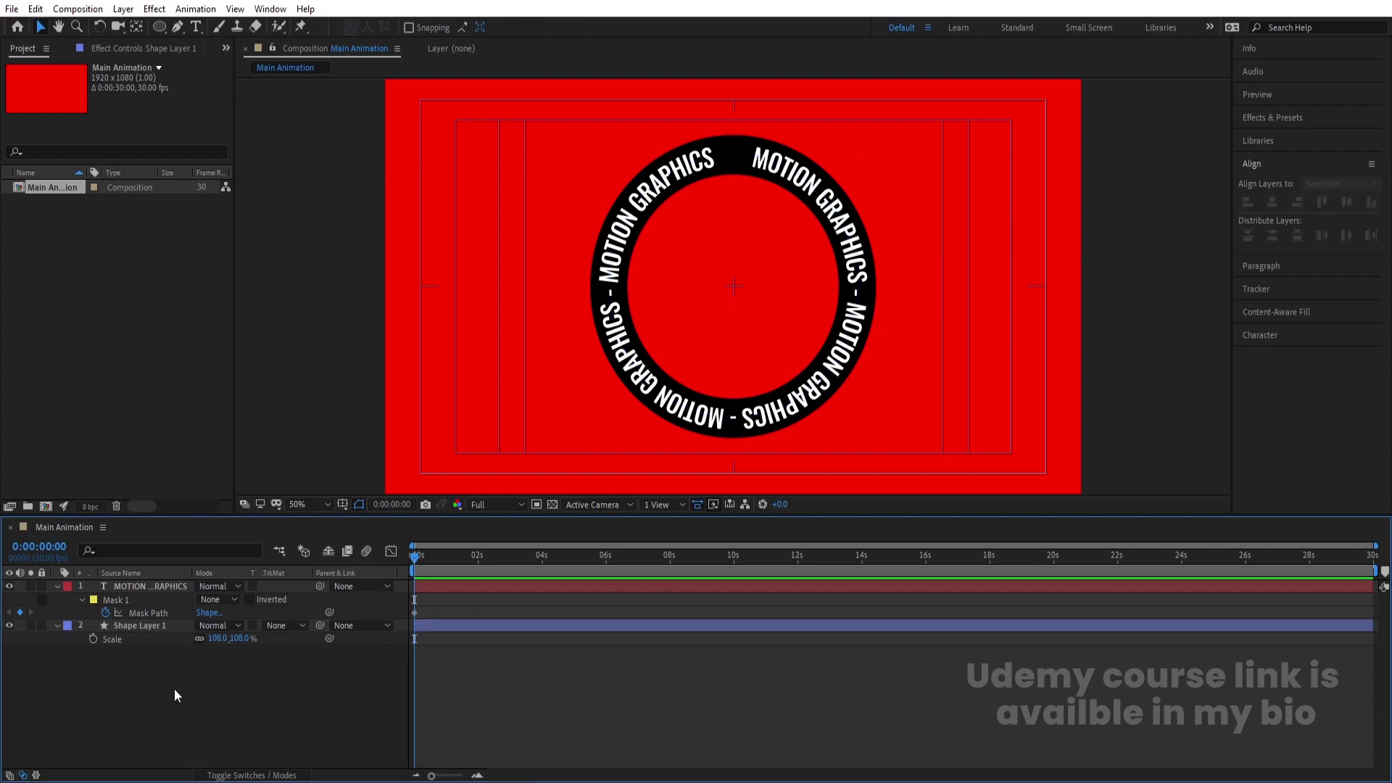
- Pre-compose the text and circle layers into a composition named Black
click(54, 586)
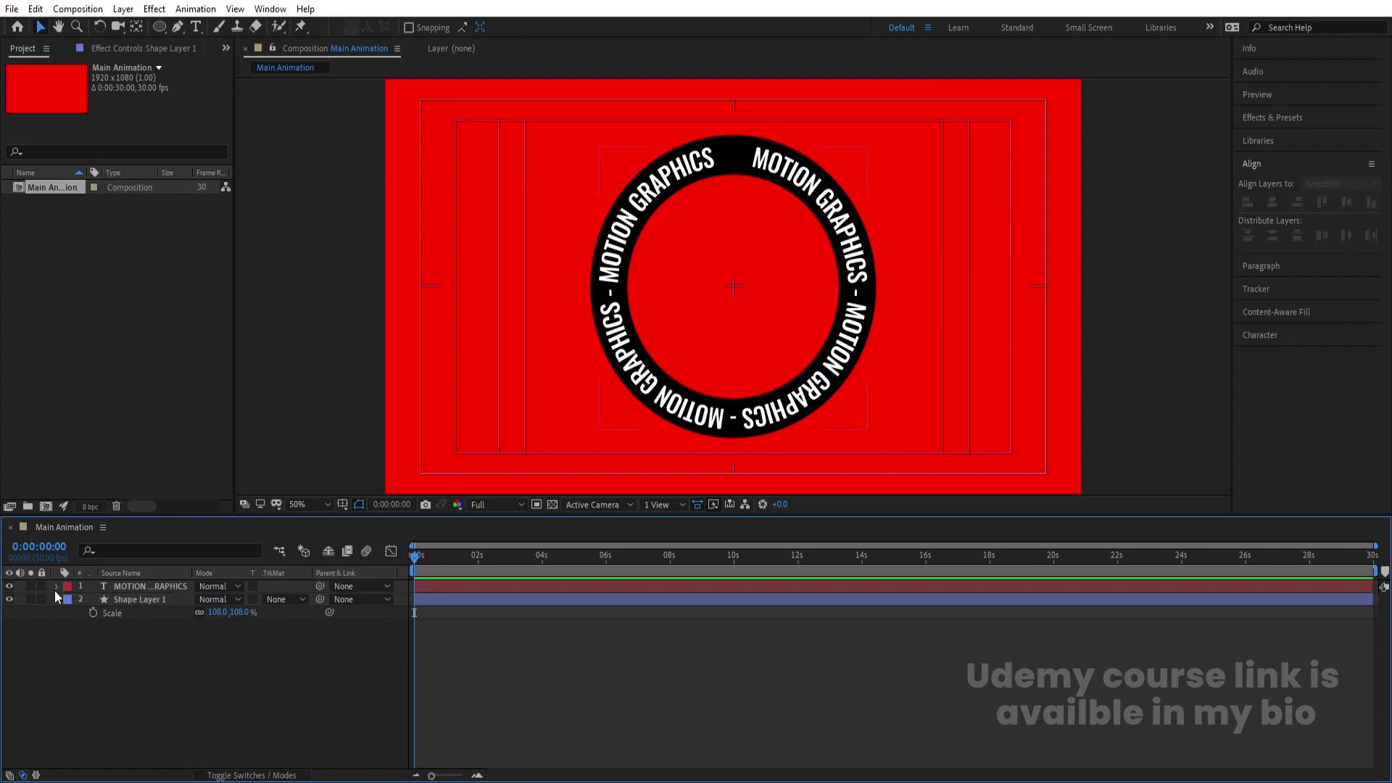
click(55, 600)
drag(154, 654, 110, 572)
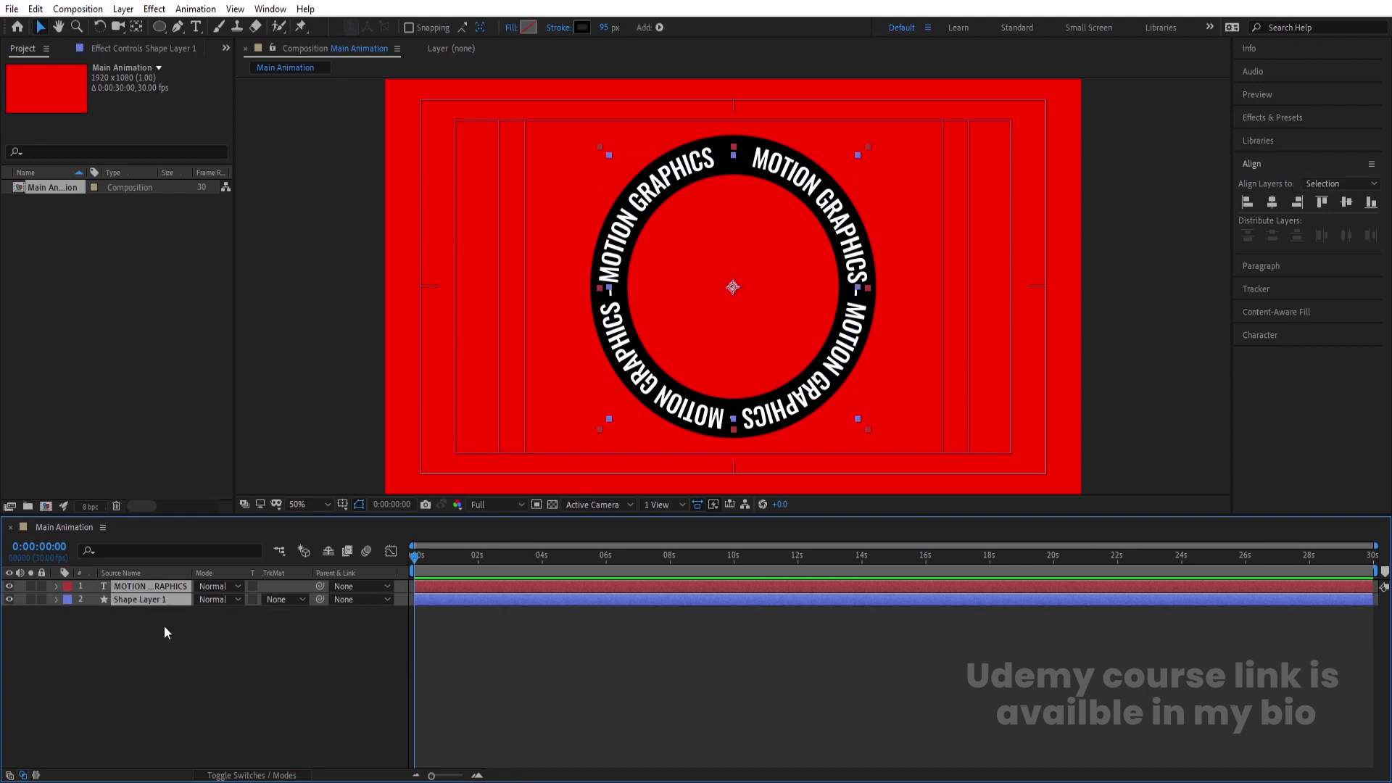
key(ctrl+shift+c)
text(Black)
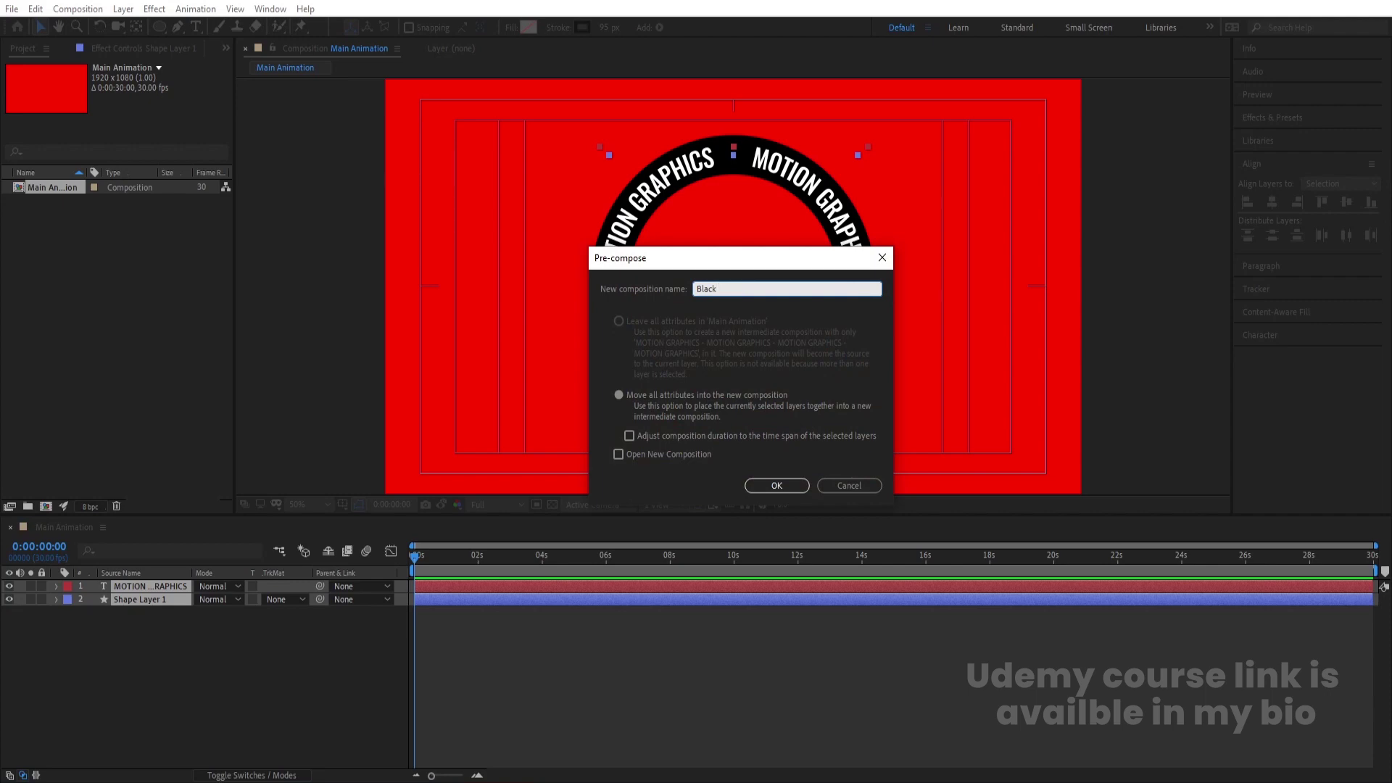
key(Return)
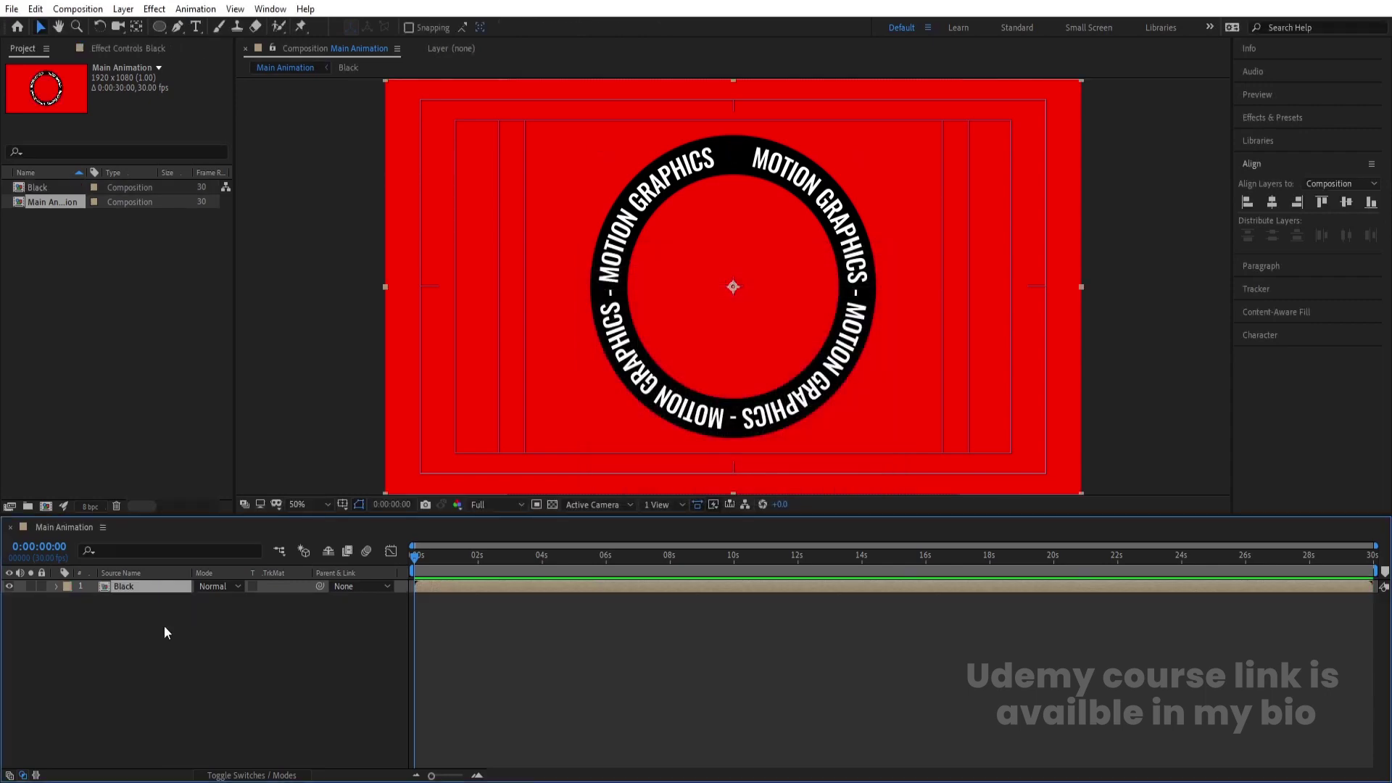
- Duplicate the Black layer and rename the top copy white
key(ctrl+d)
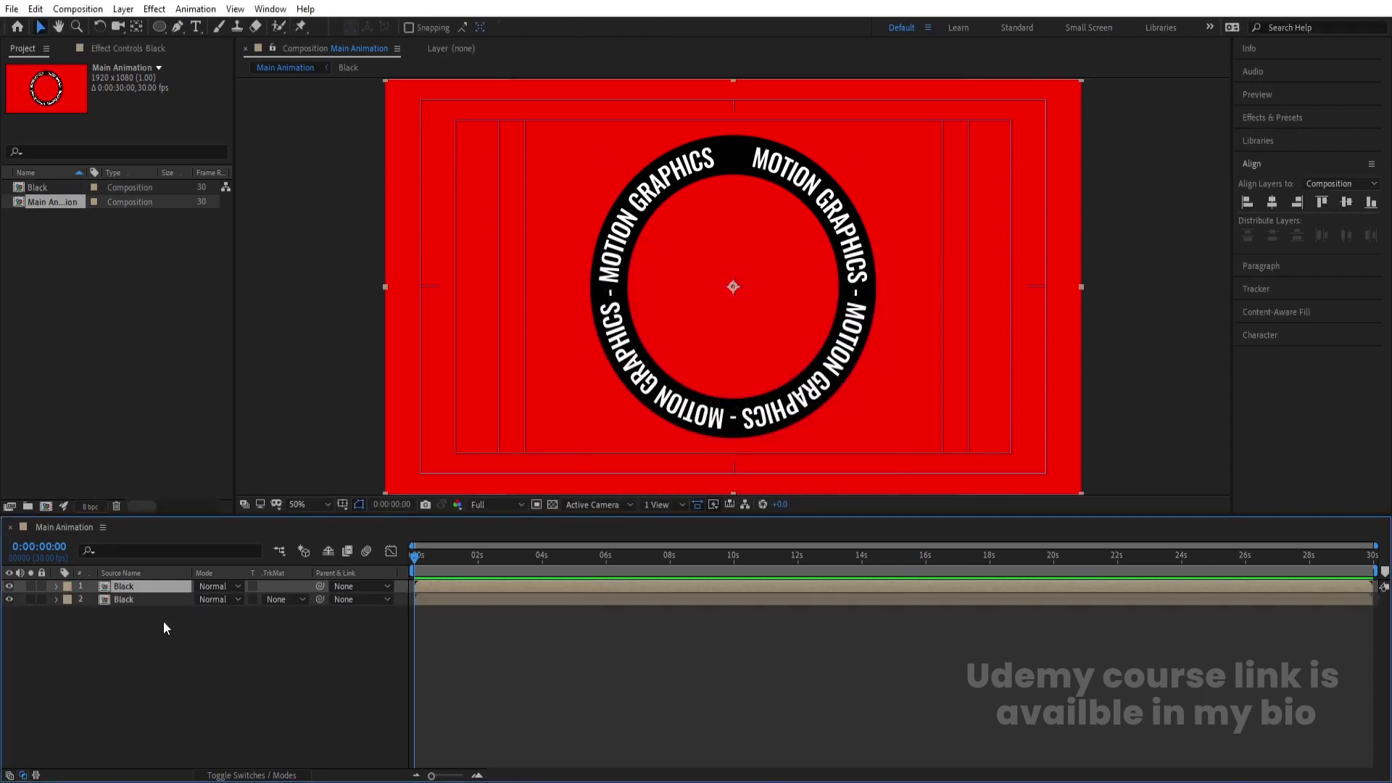
key(Return)
text(white)
key(Return)
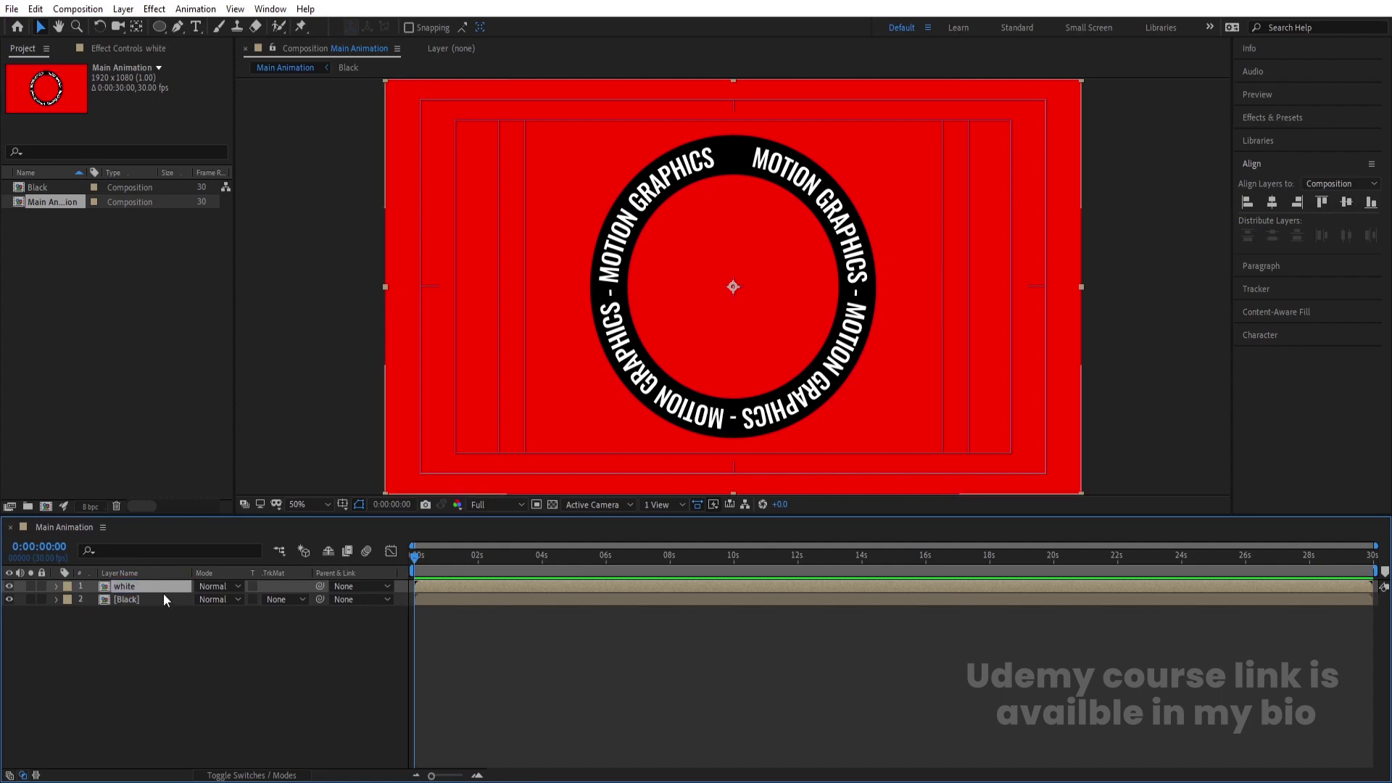
- Apply a Tint effect to the 'white' layer and swap its colours
click(1270, 122)
click(1282, 136)
text(tint)
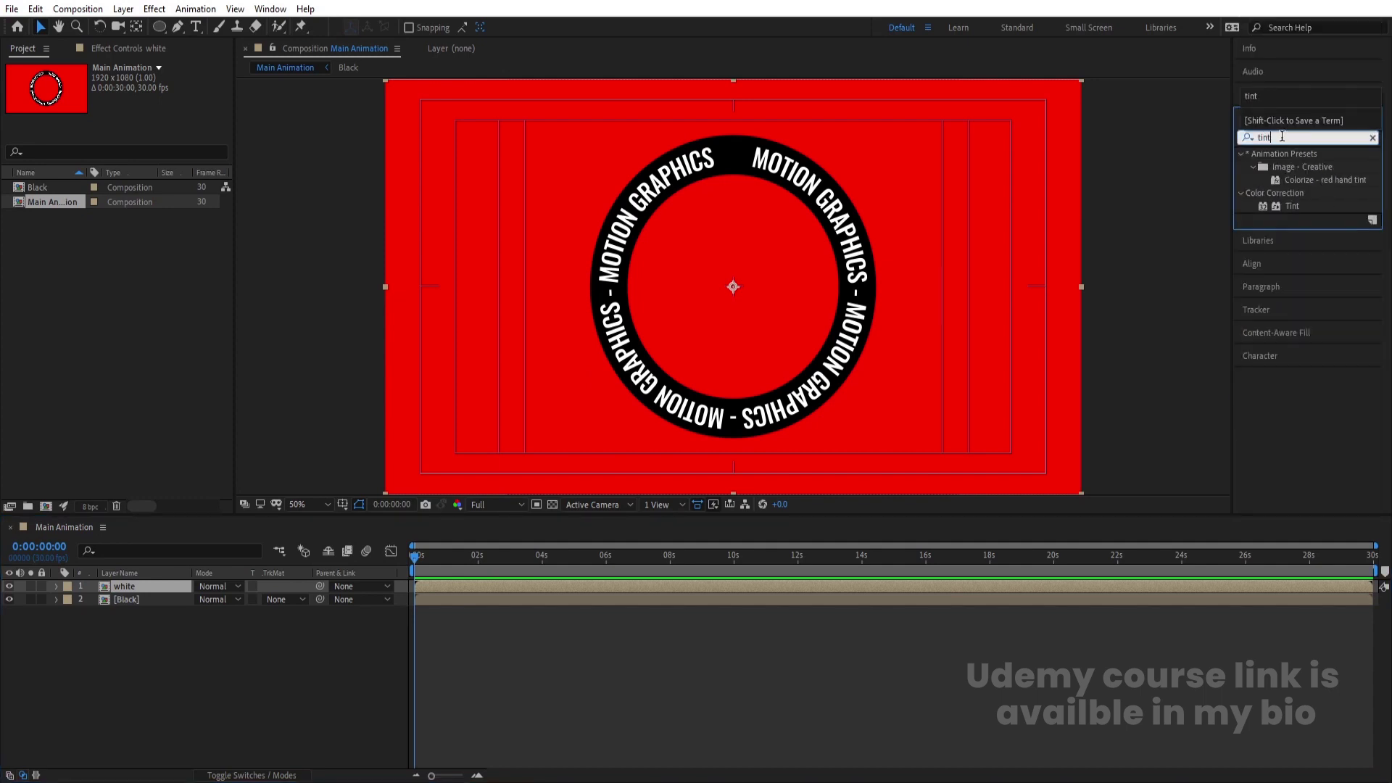
double_click(1292, 206)
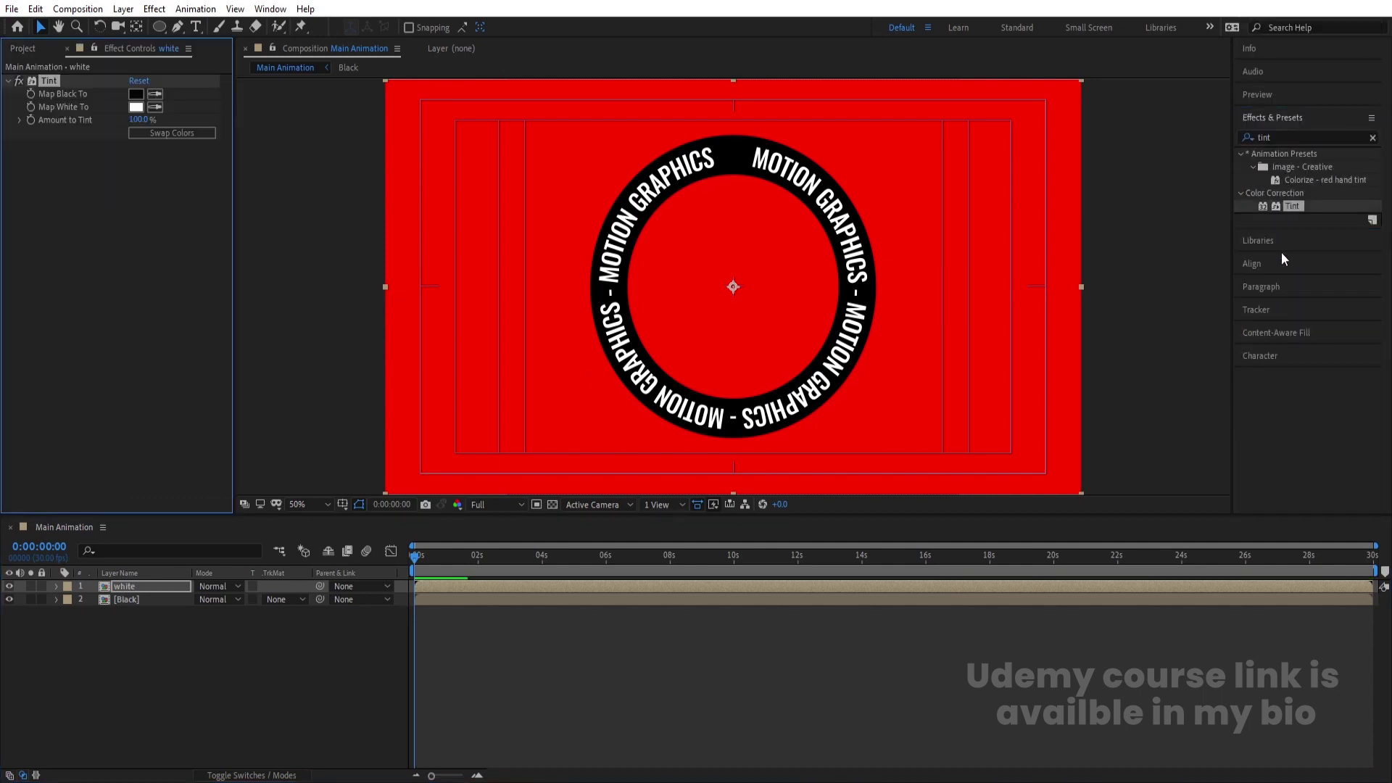
click(185, 643)
- Copy Shape Layer 1 from the Black precomp into Main Animation
double_click(117, 586)
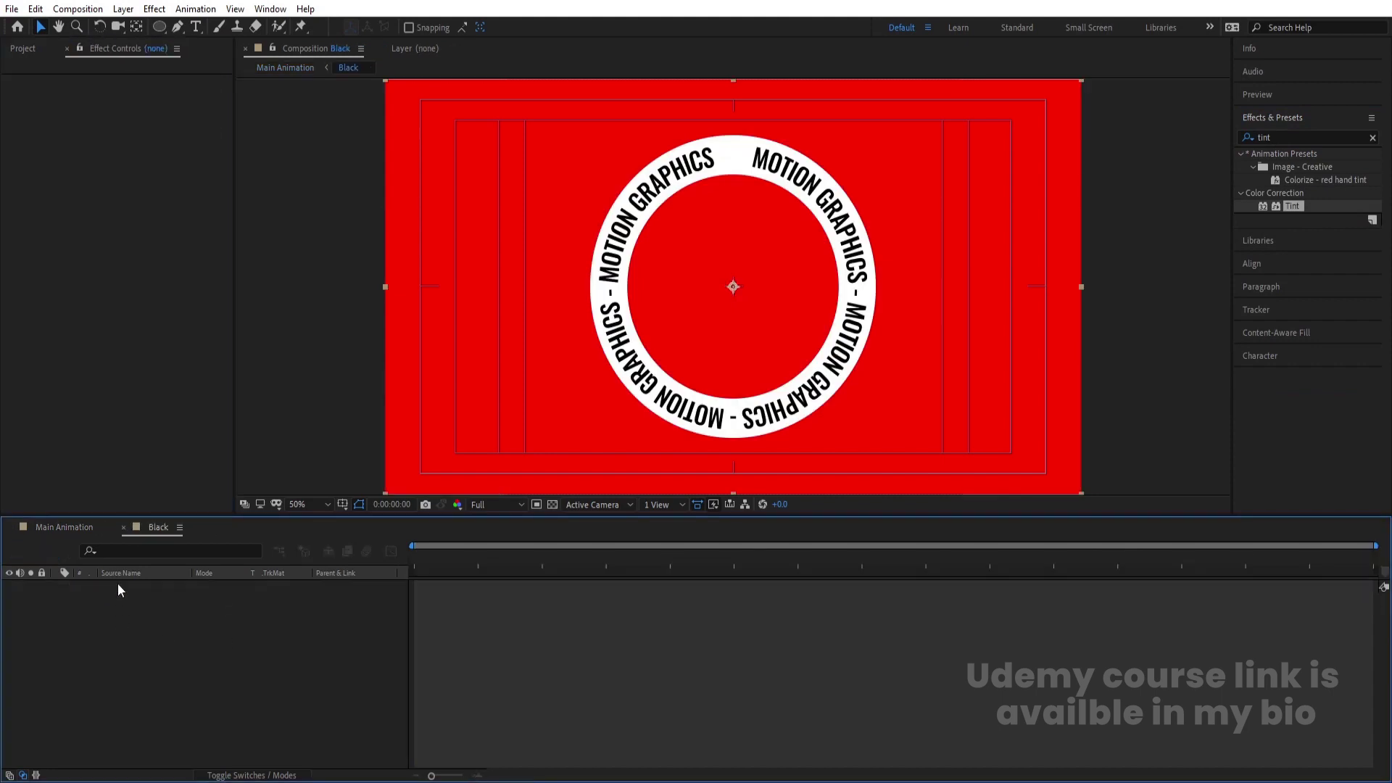
click(130, 602)
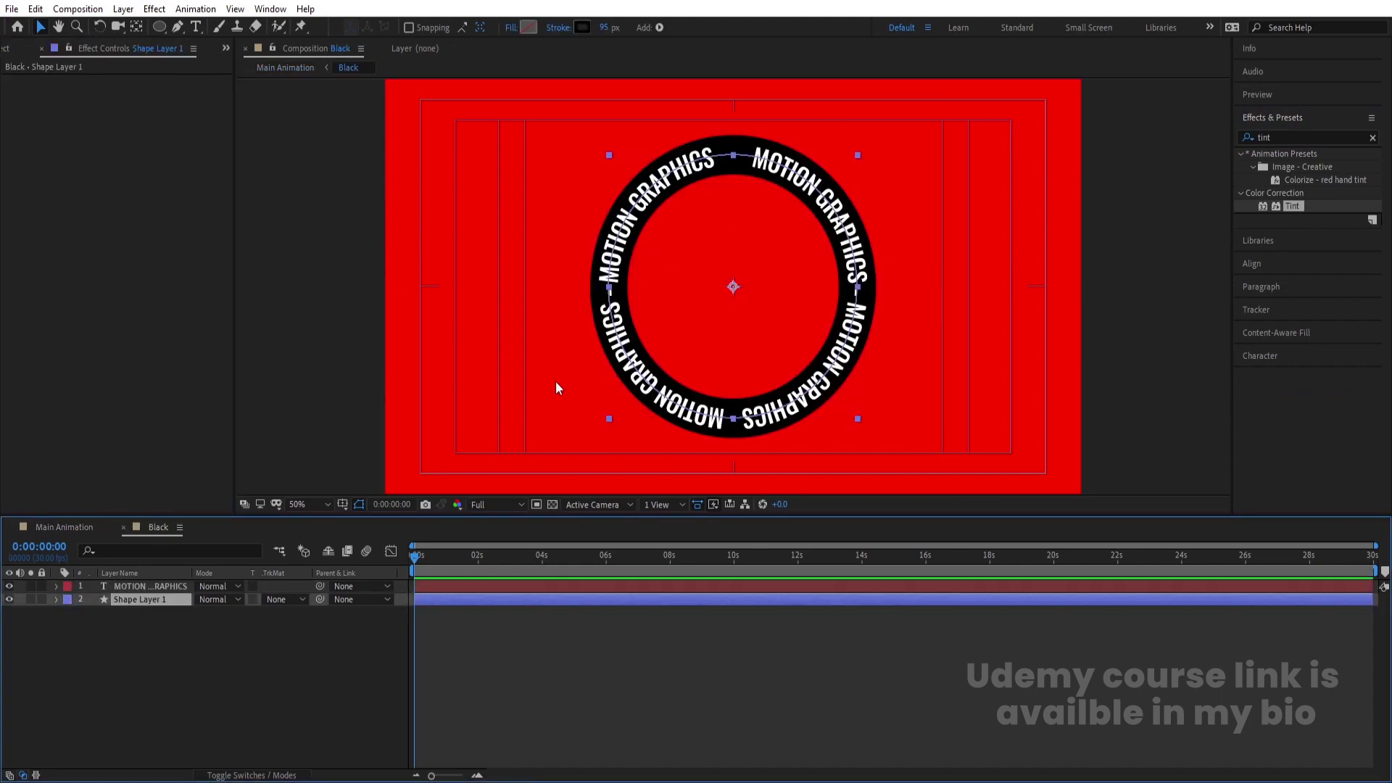
click(85, 527)
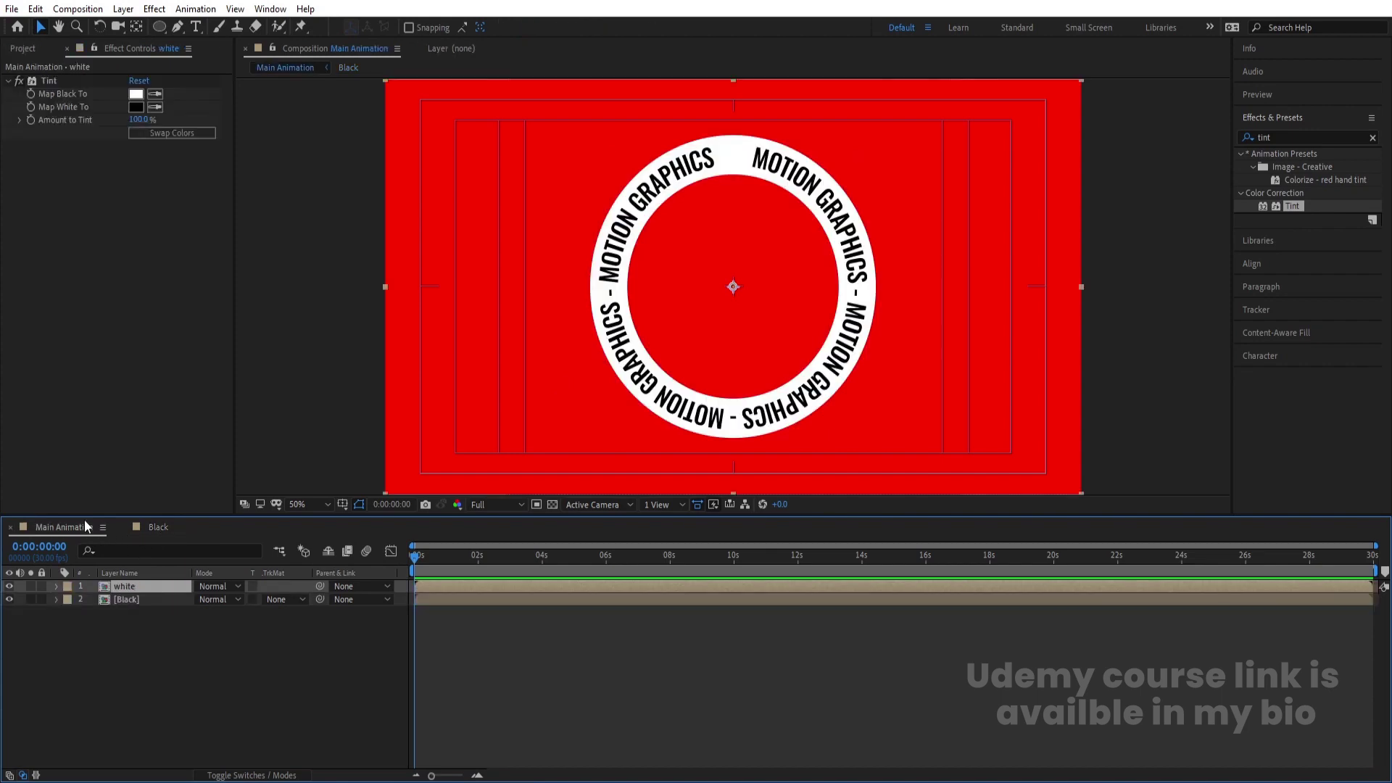
key(ctrl+v)
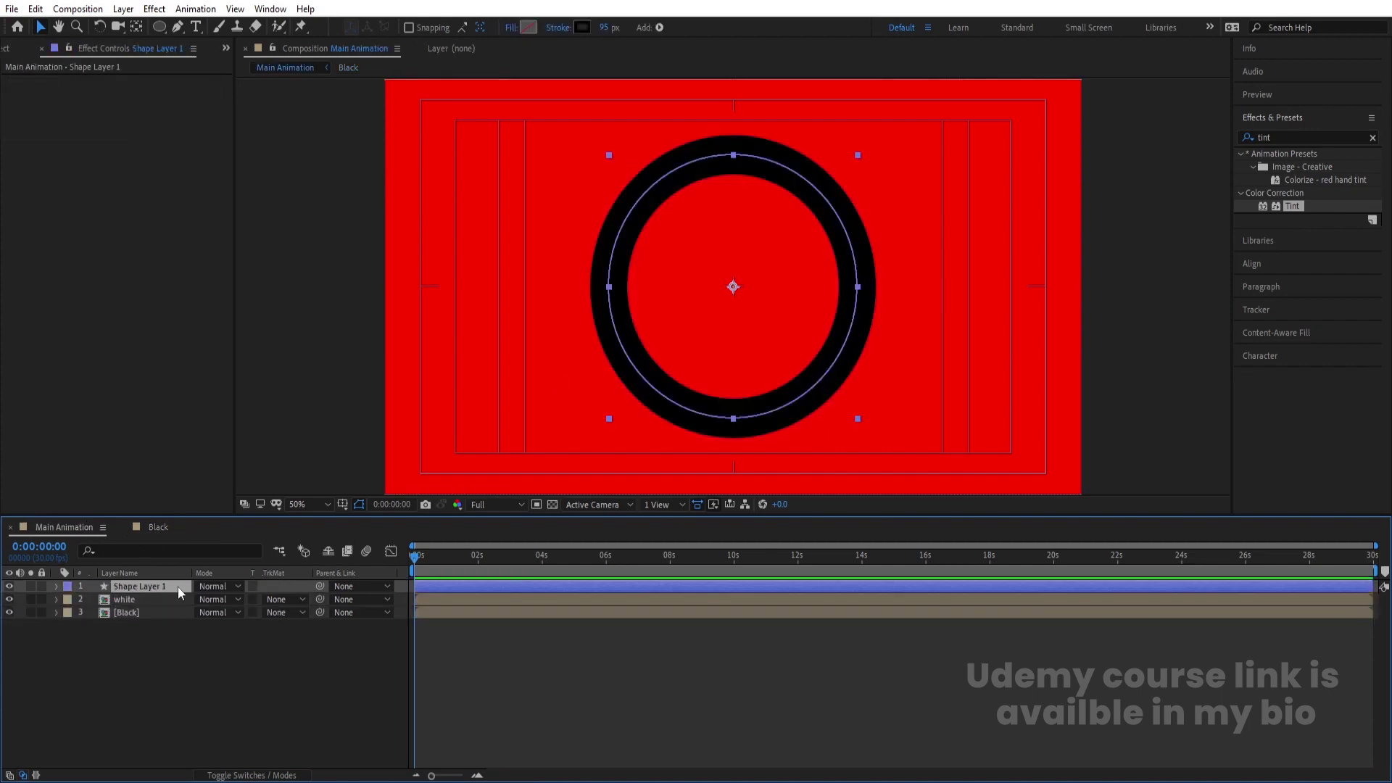
- Rename the pasted shape layer to 'mask' and add Trim Paths to it
key(Return)
text(mask)
key(Return)
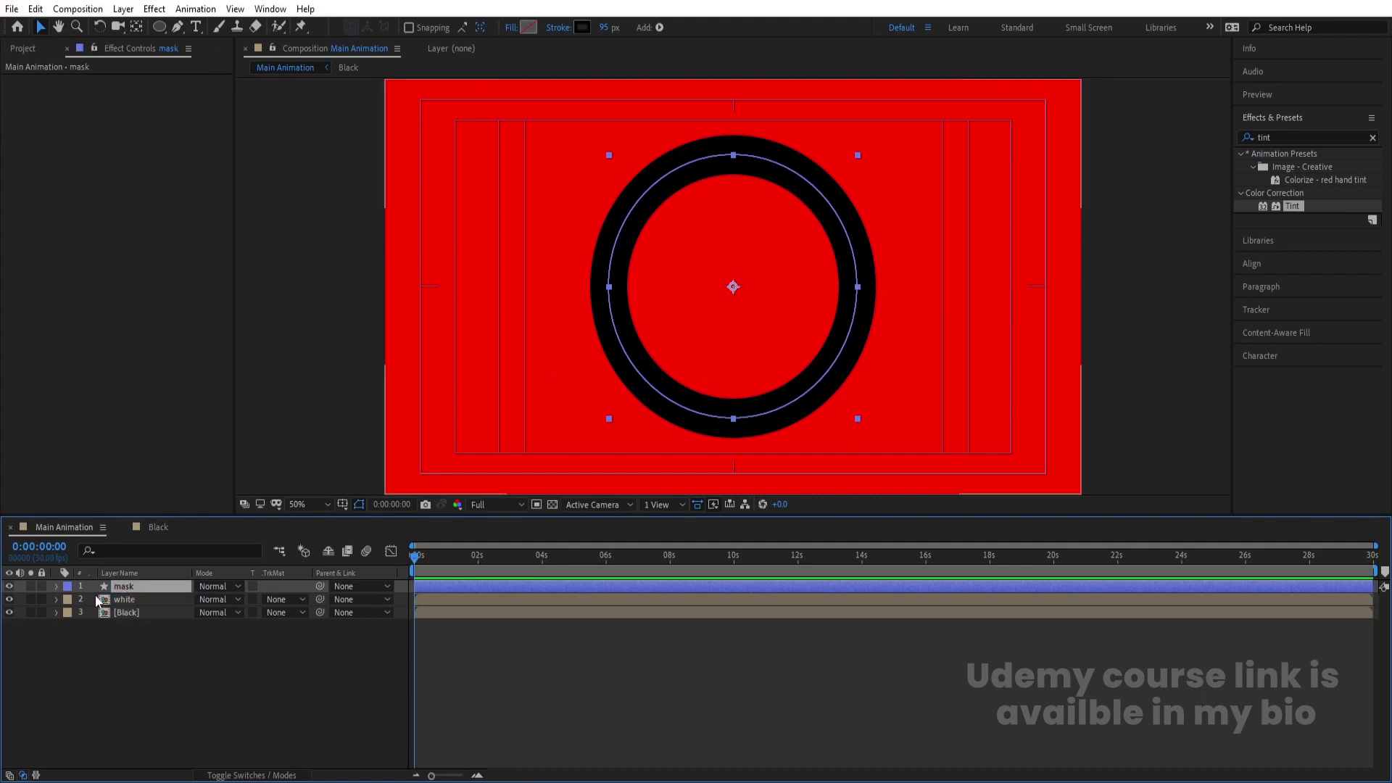
click(56, 586)
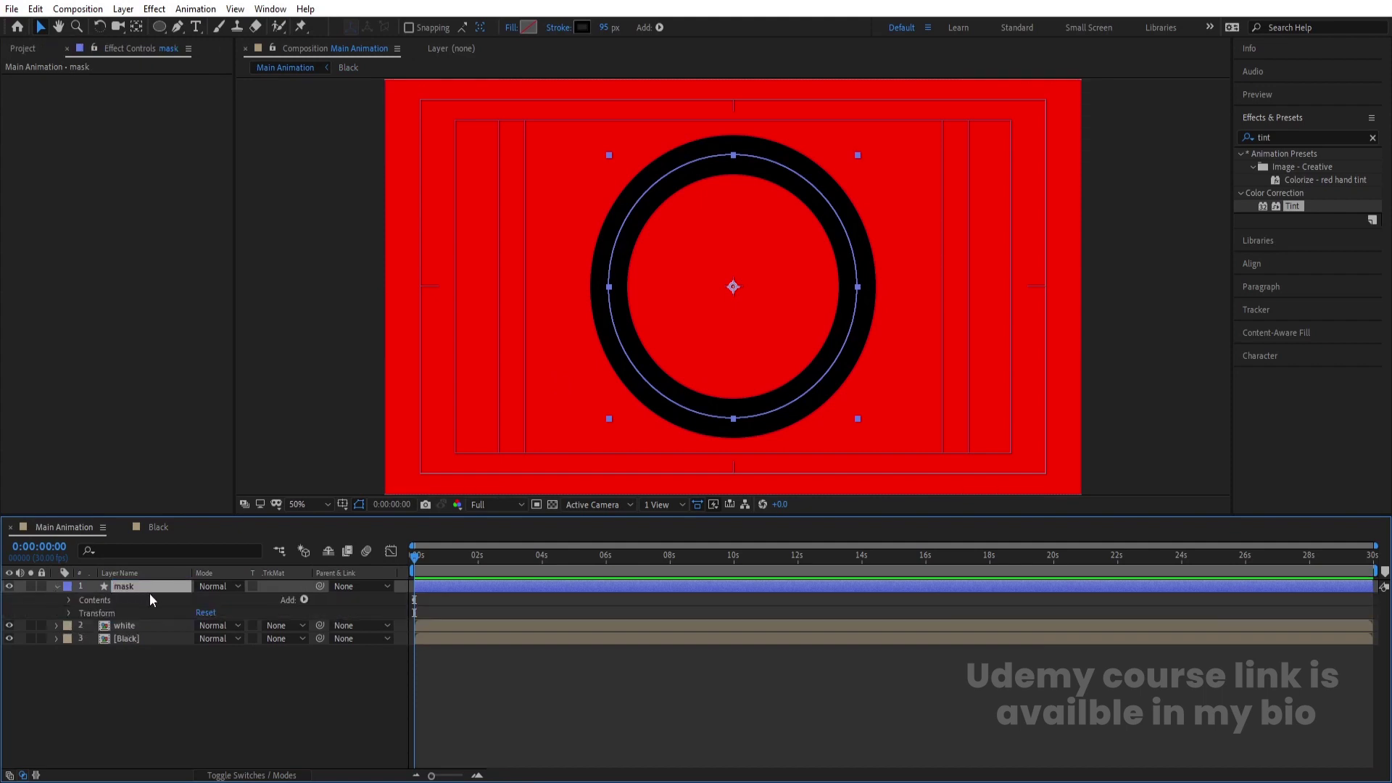
click(303, 601)
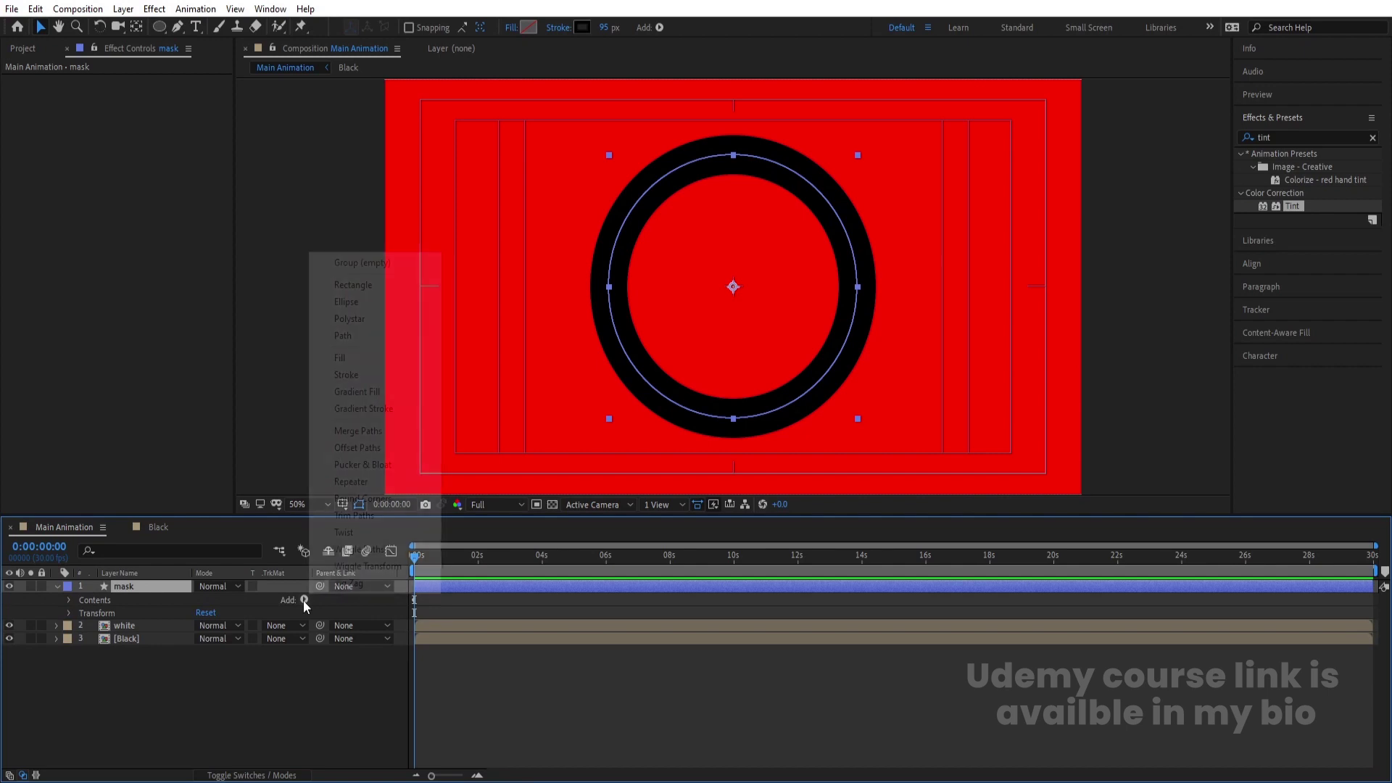
click(349, 518)
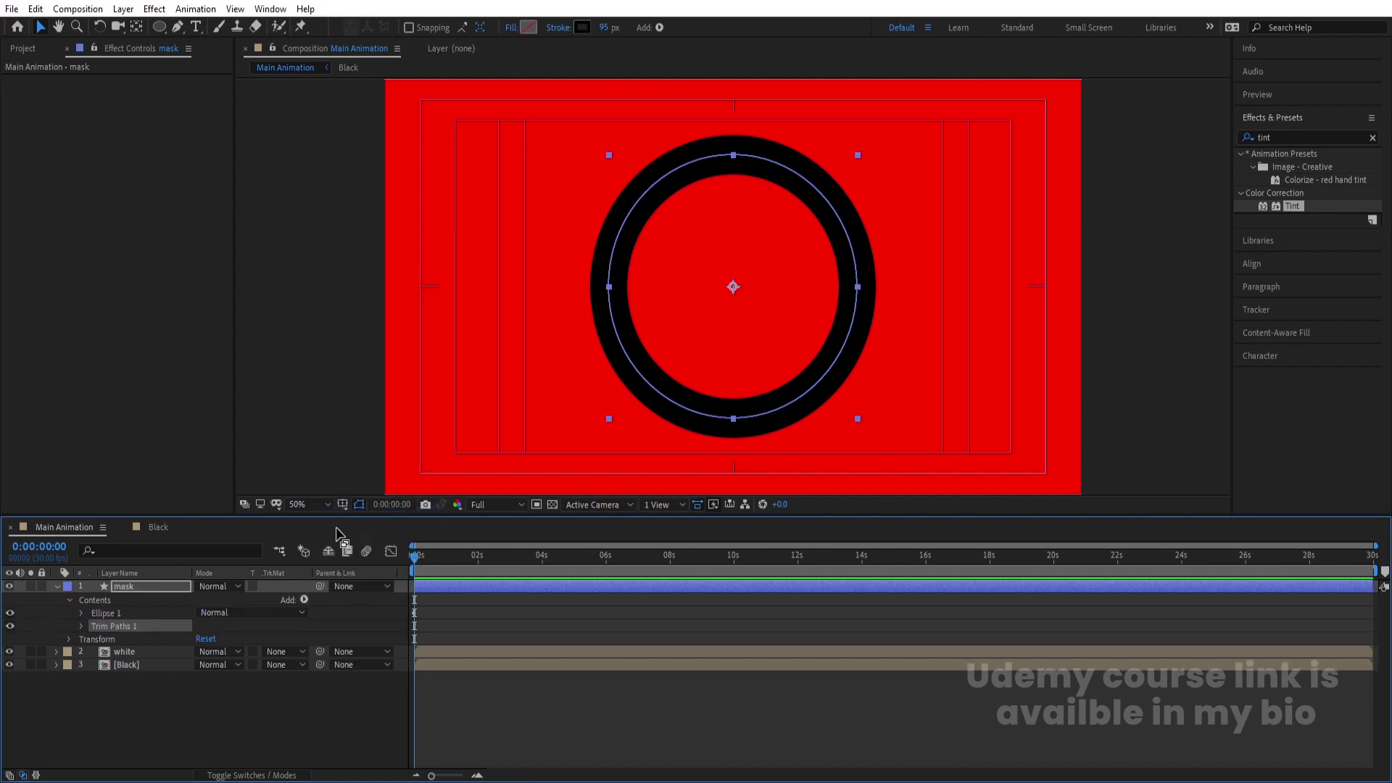
click(79, 625)
- Keyframe Trim Paths End from 0% at 0 s to 100% at 3 s, then preview
drag(205, 651, 118, 667)
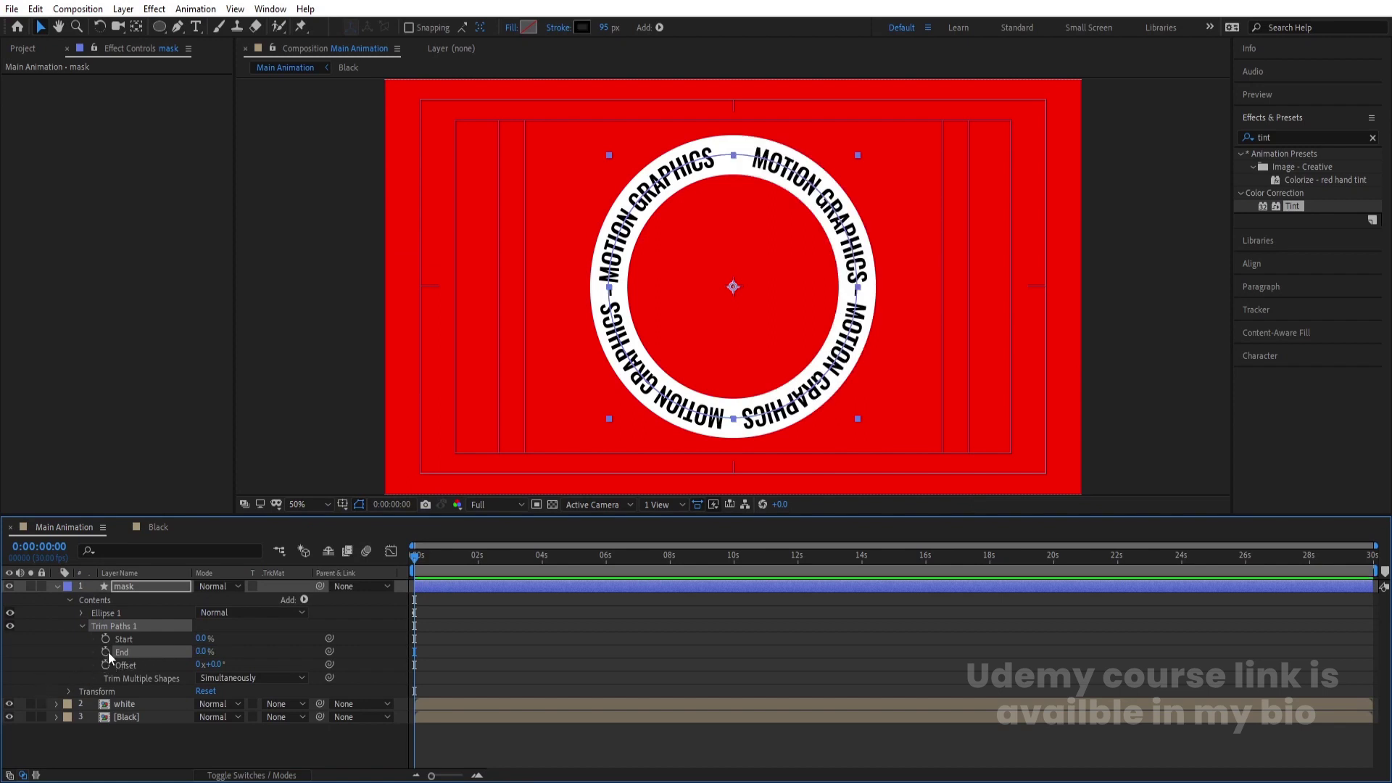
scroll(559, 623, up, 2)
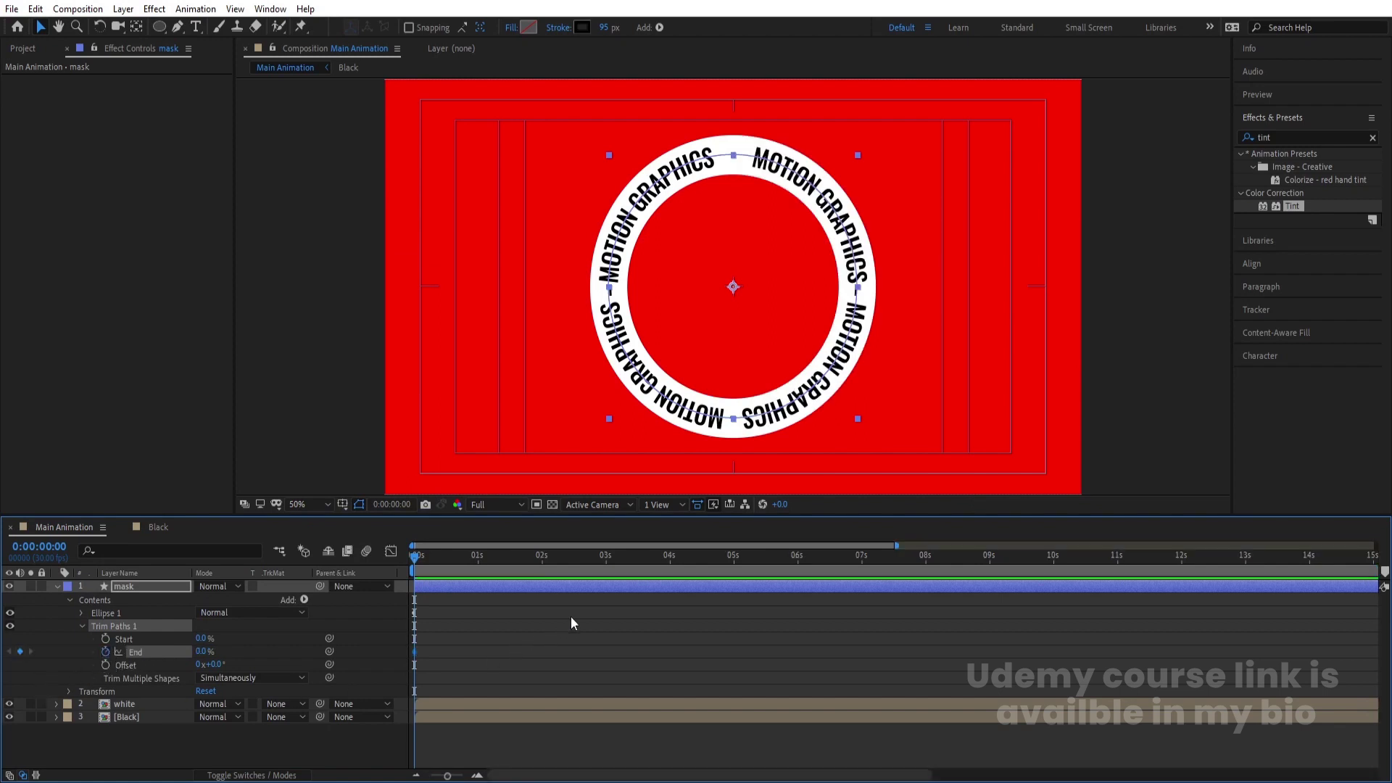
click(541, 559)
click(606, 560)
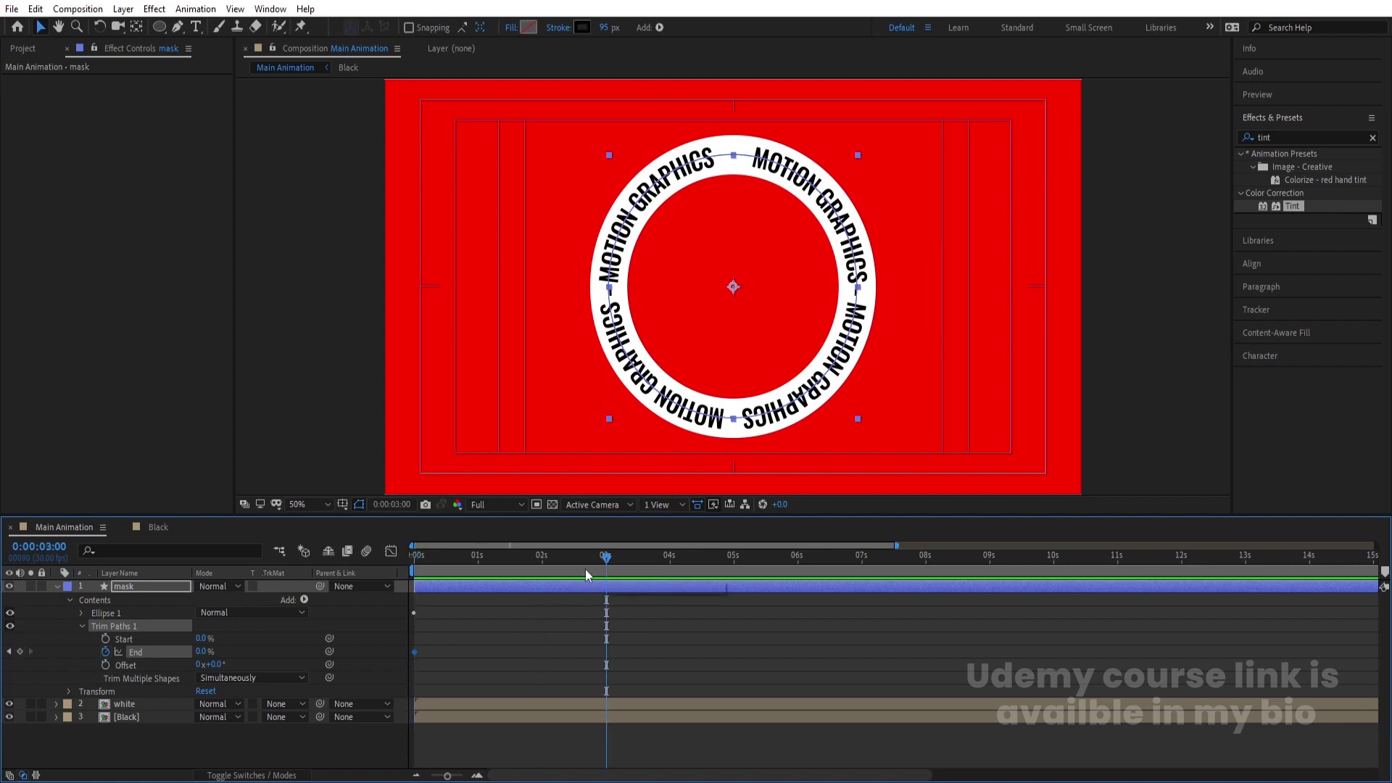
drag(207, 651, 278, 651)
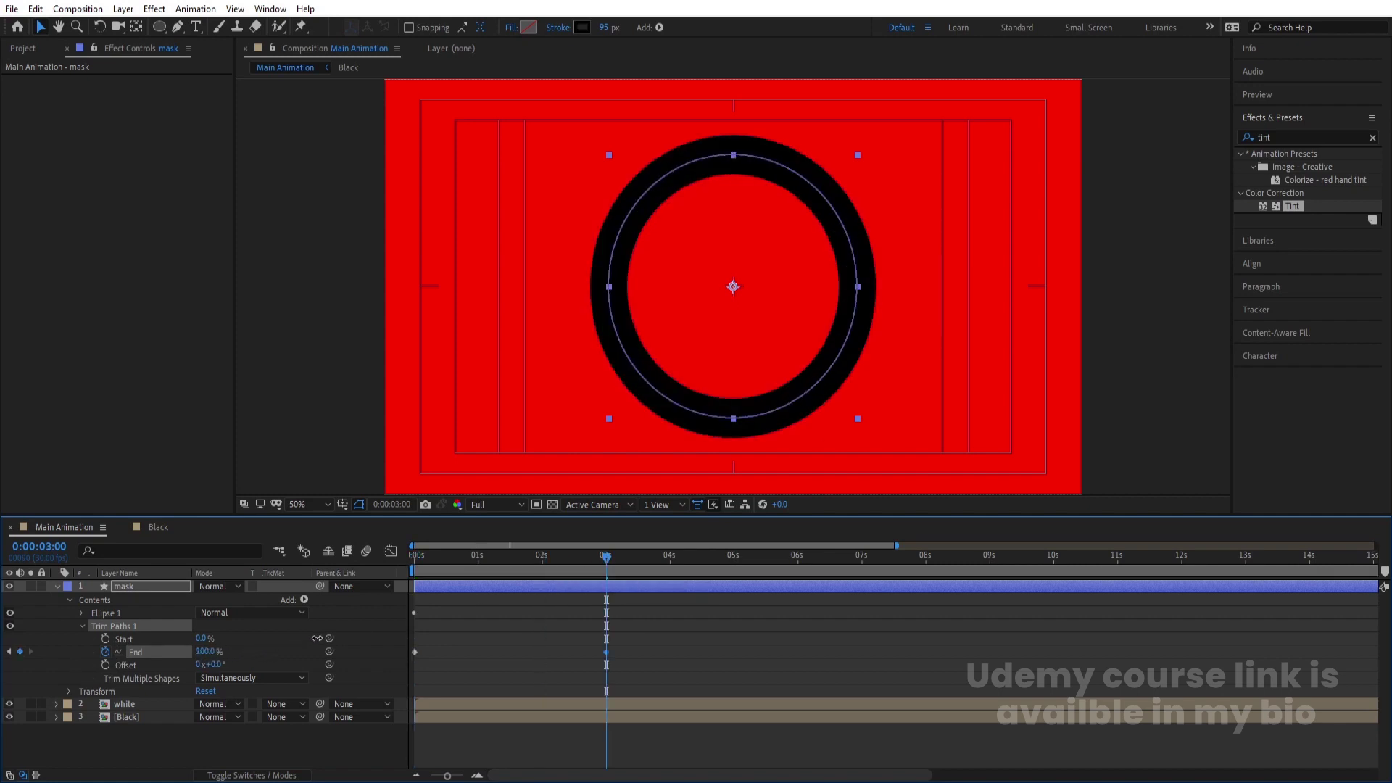
key(Home)
key(space)
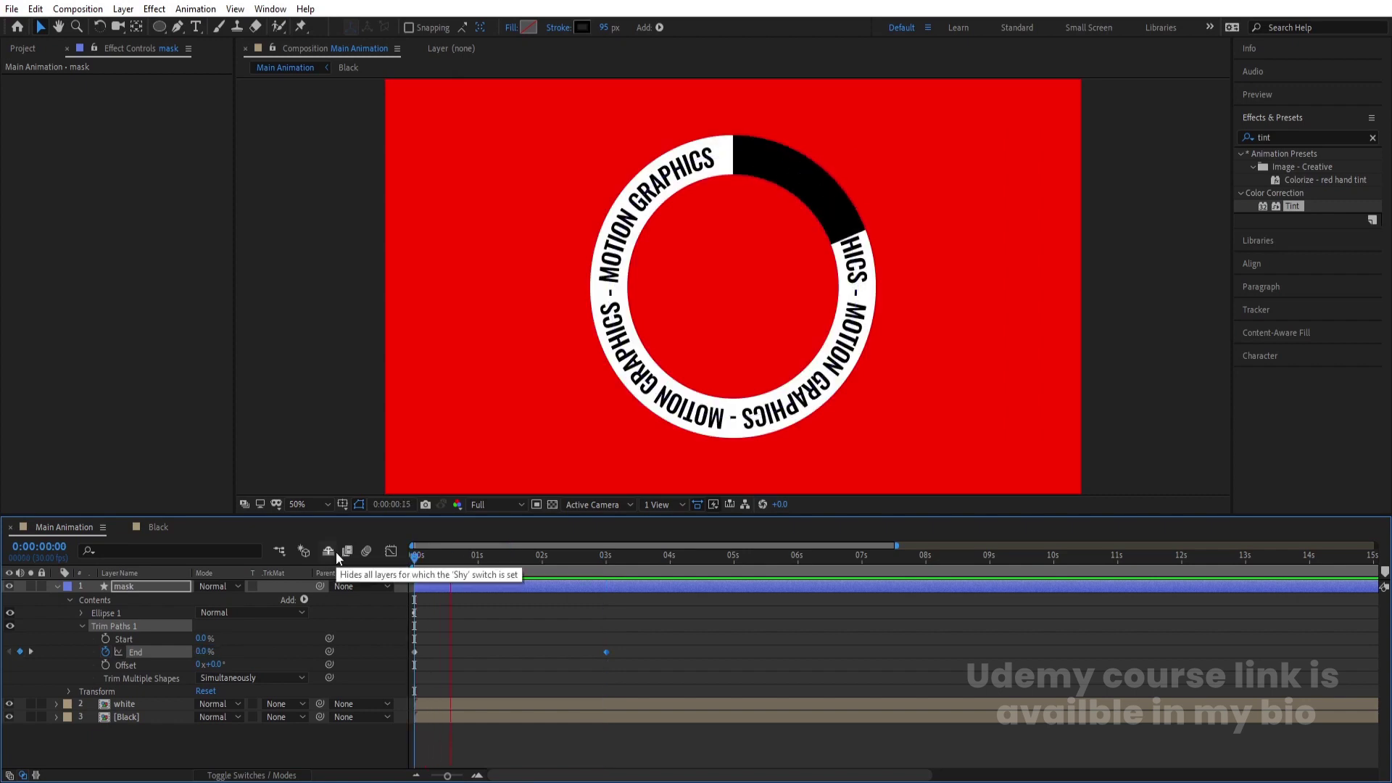
key(space)
- Set the white layer's track matte to Alpha Matte 'mask'
click(463, 625)
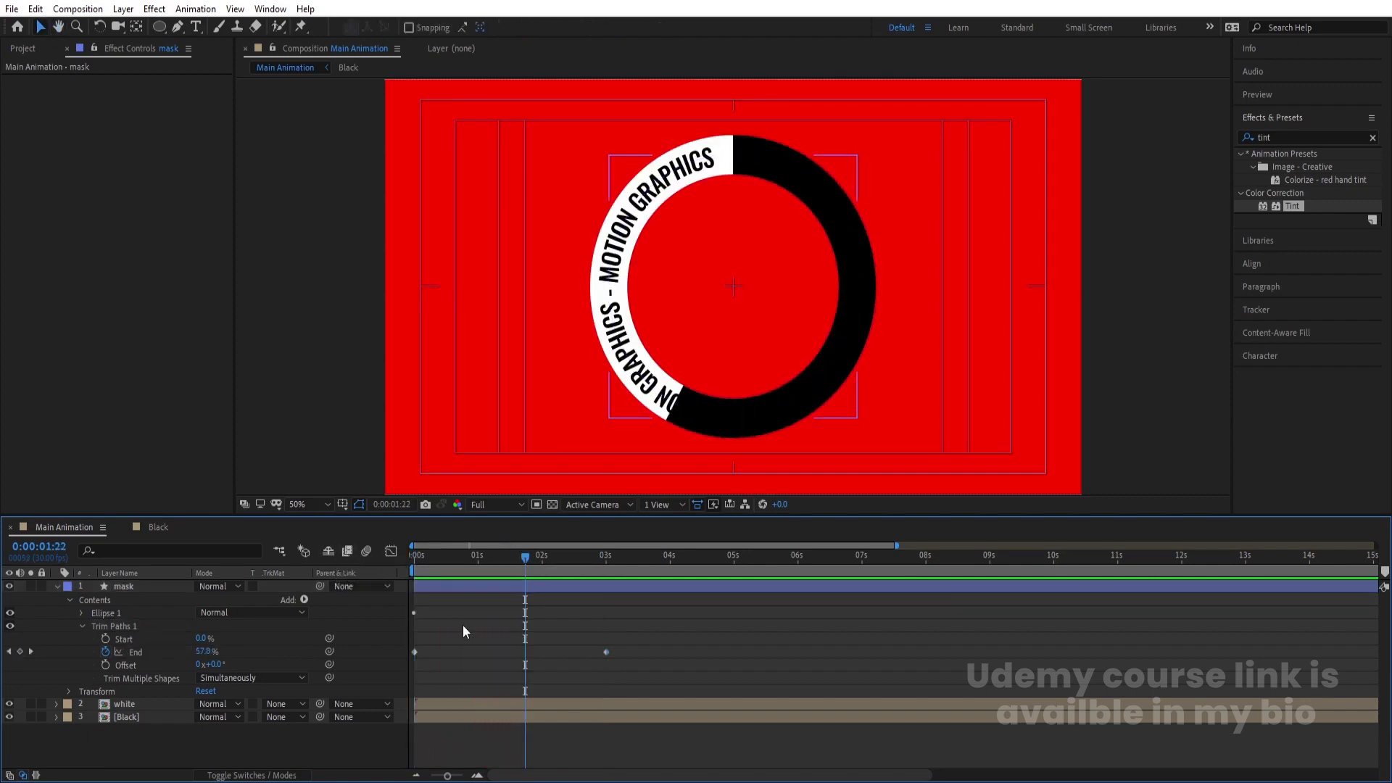
key(u)
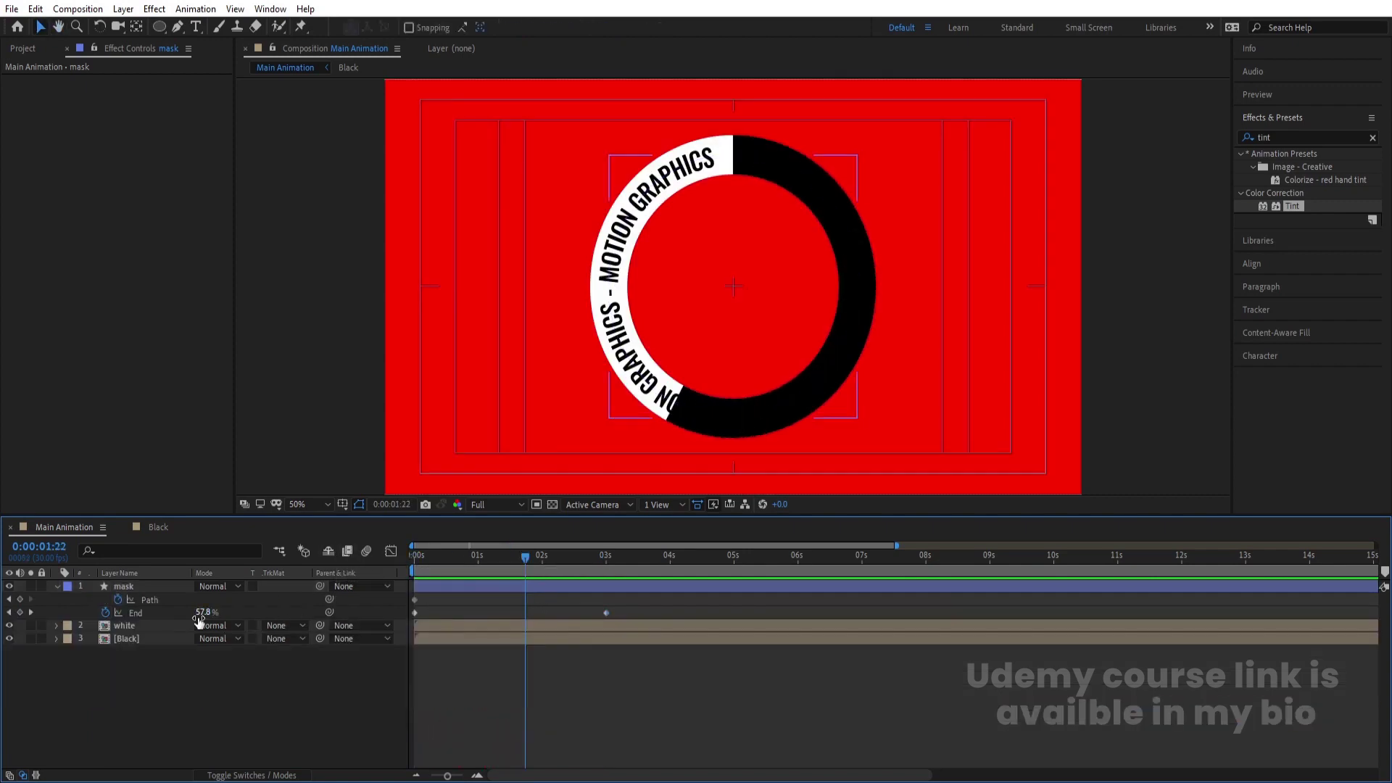
click(142, 624)
click(270, 628)
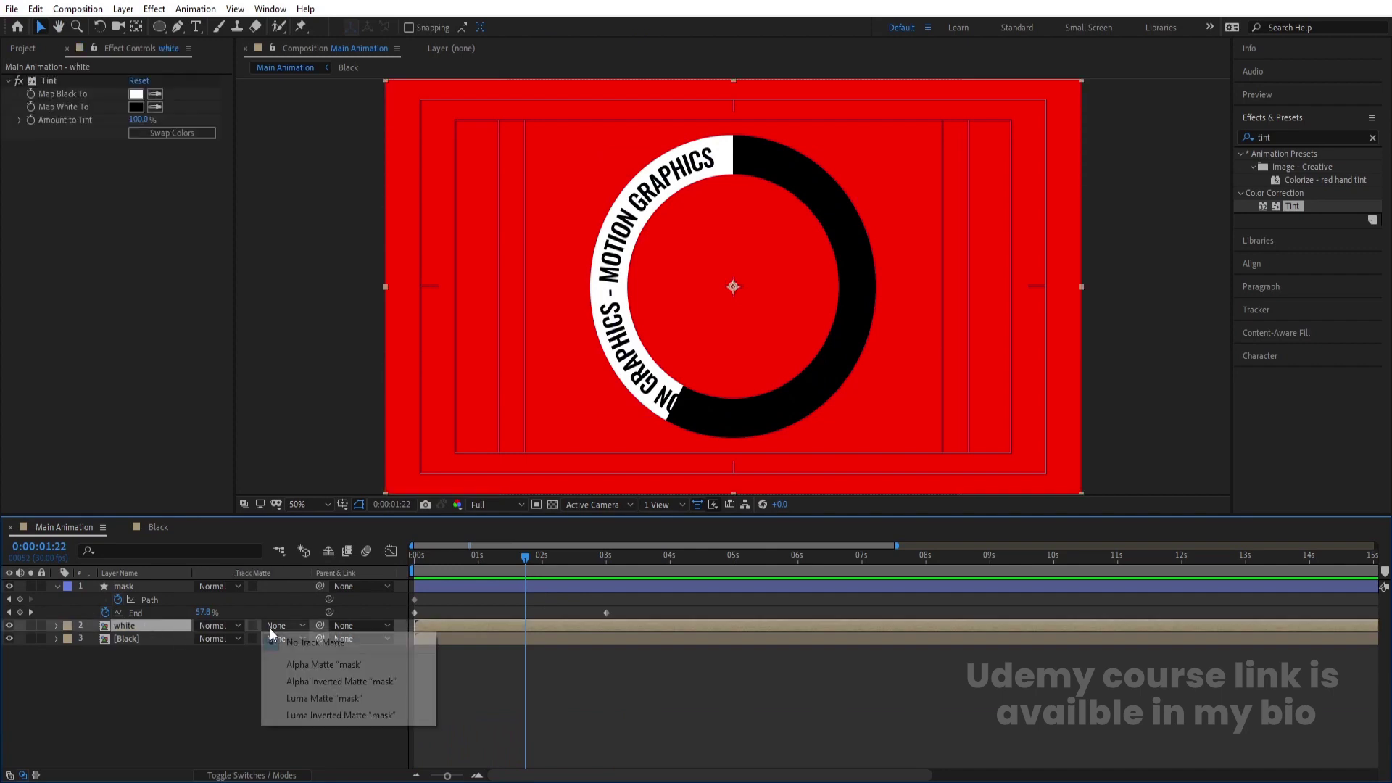
click(287, 662)
click(543, 673)
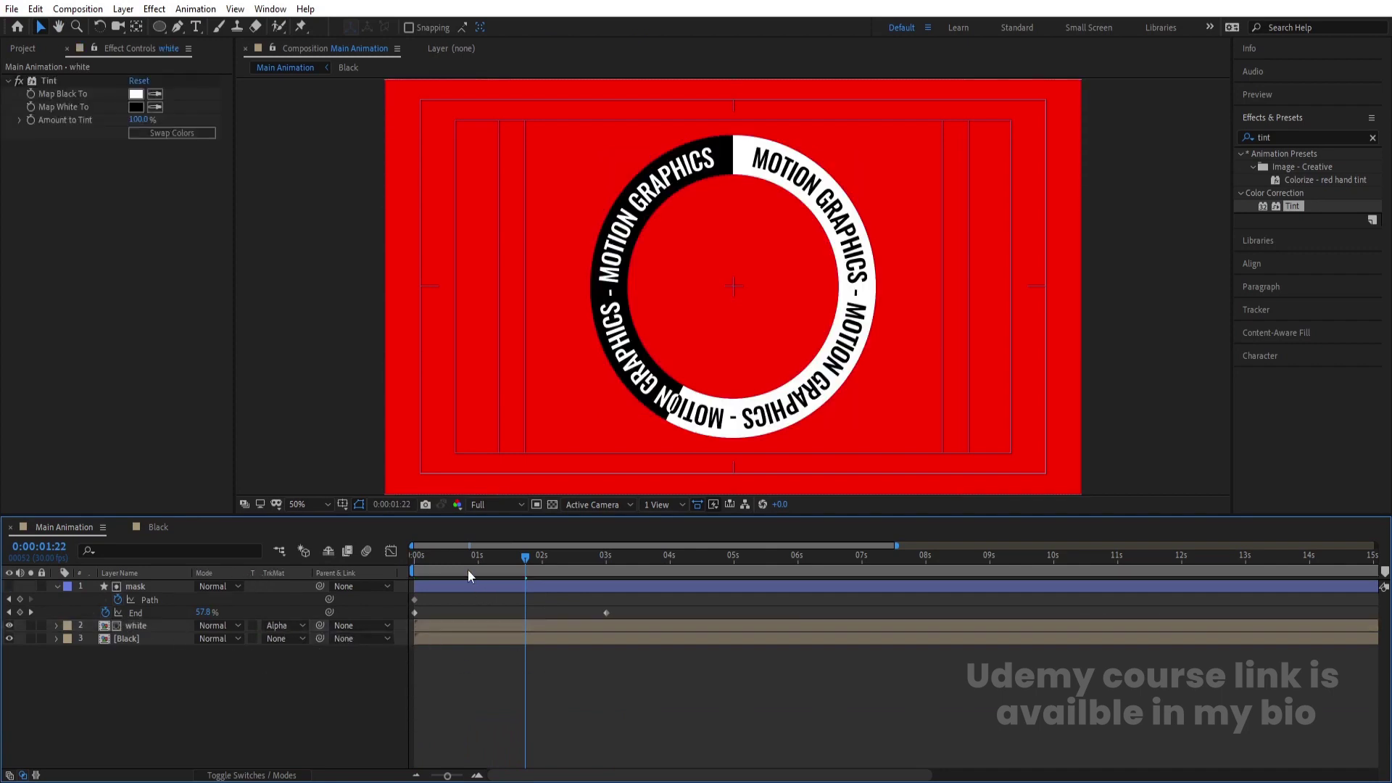
- Preview the masked wipe and reselect the mask layer at its End keyframe
key(u)
key(Home)
key(space)
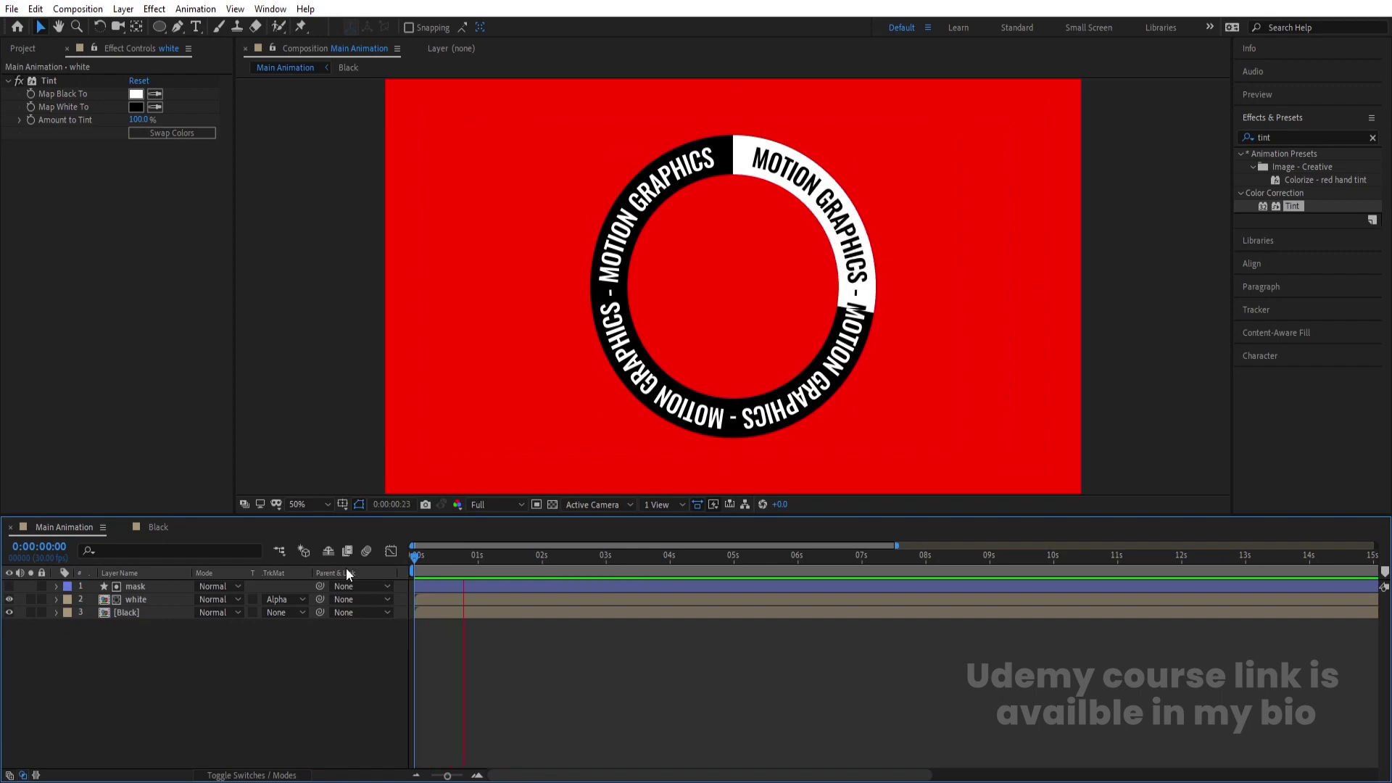
key(space)
key(u)
click(607, 613)
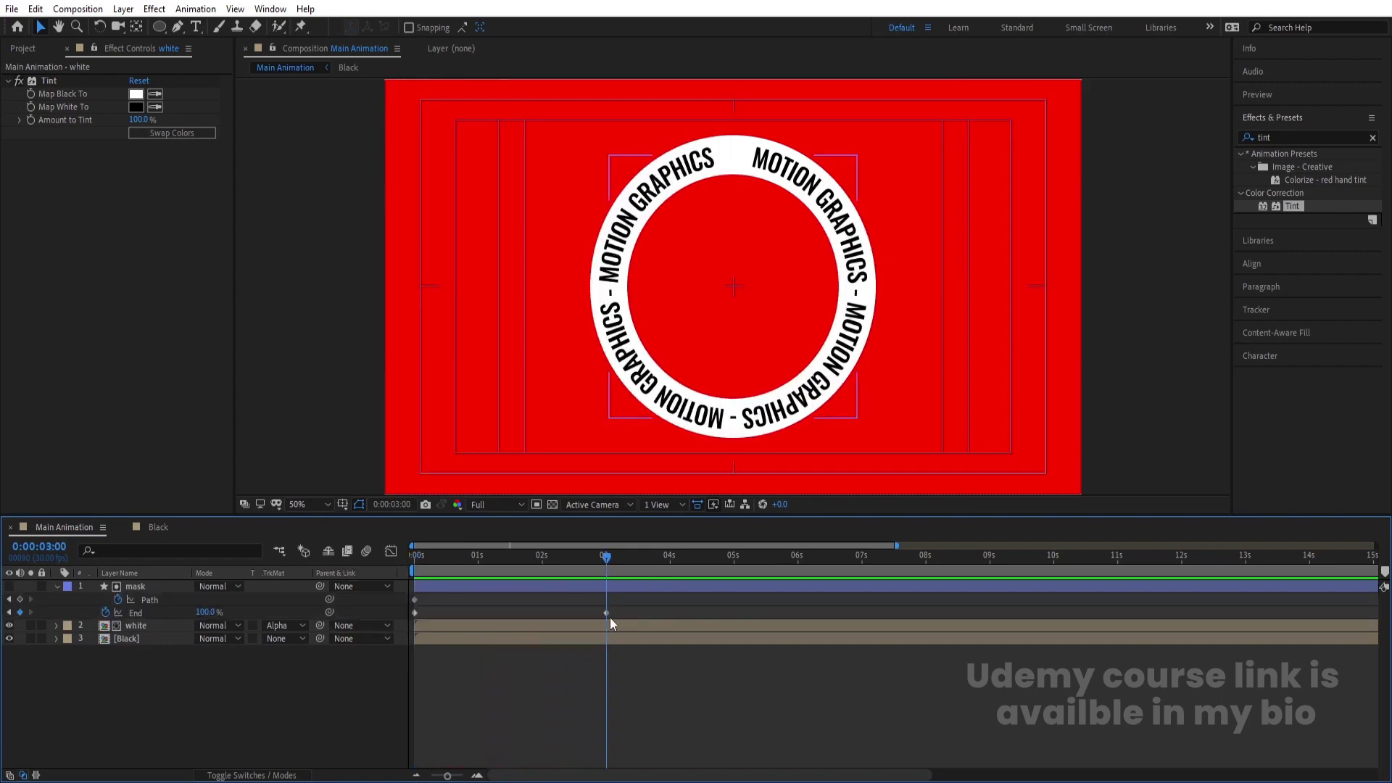
click(128, 585)
- Duplicate mask and Black, and matte the Black copy with mask 2
key(ctrl+d)
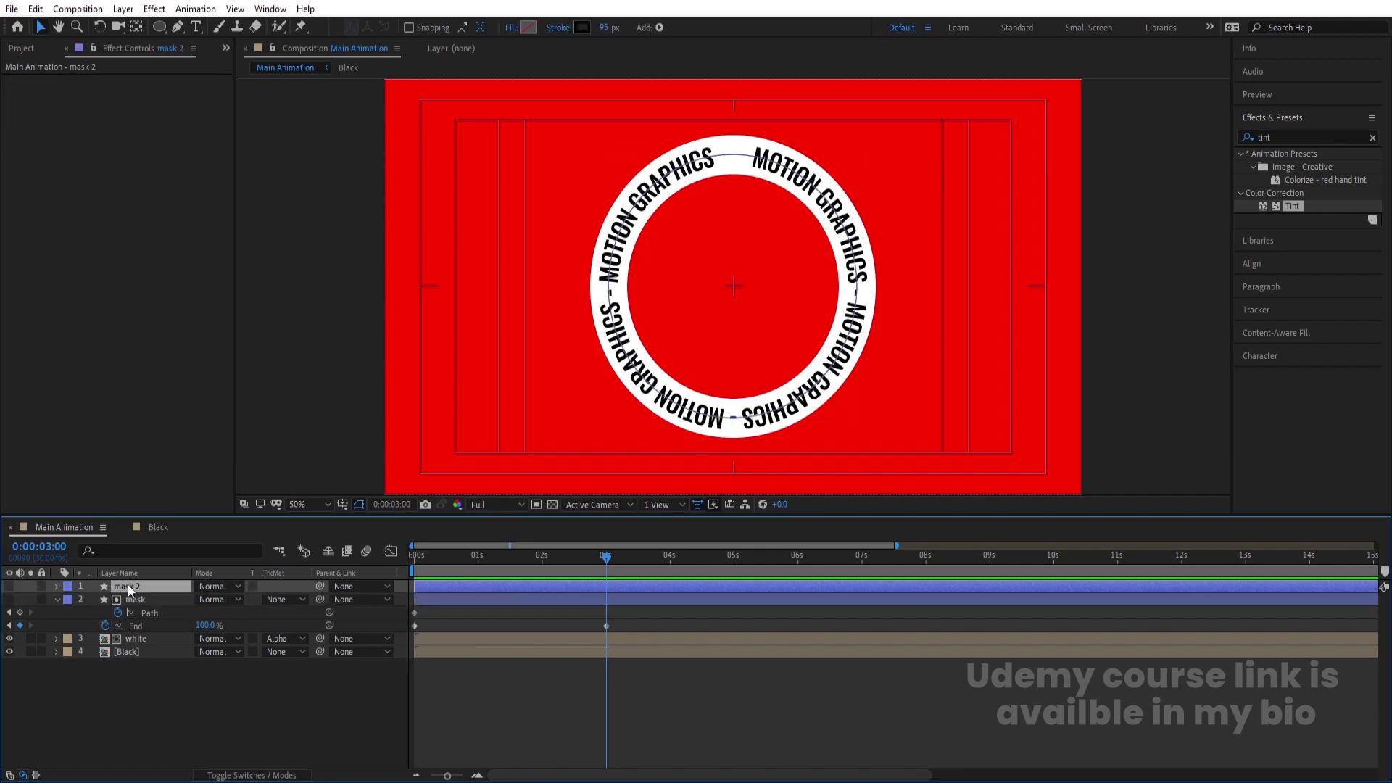
click(119, 651)
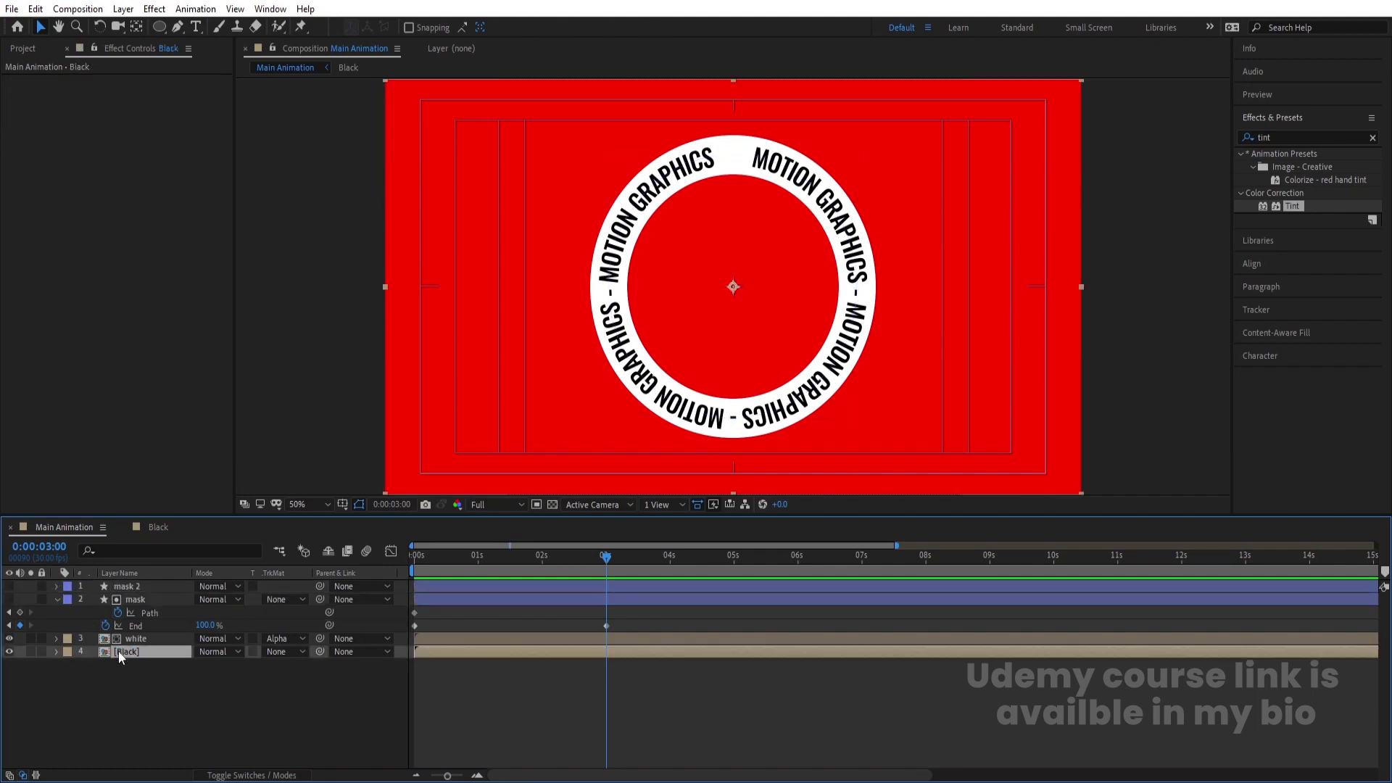
key(ctrl+d)
drag(119, 651, 120, 599)
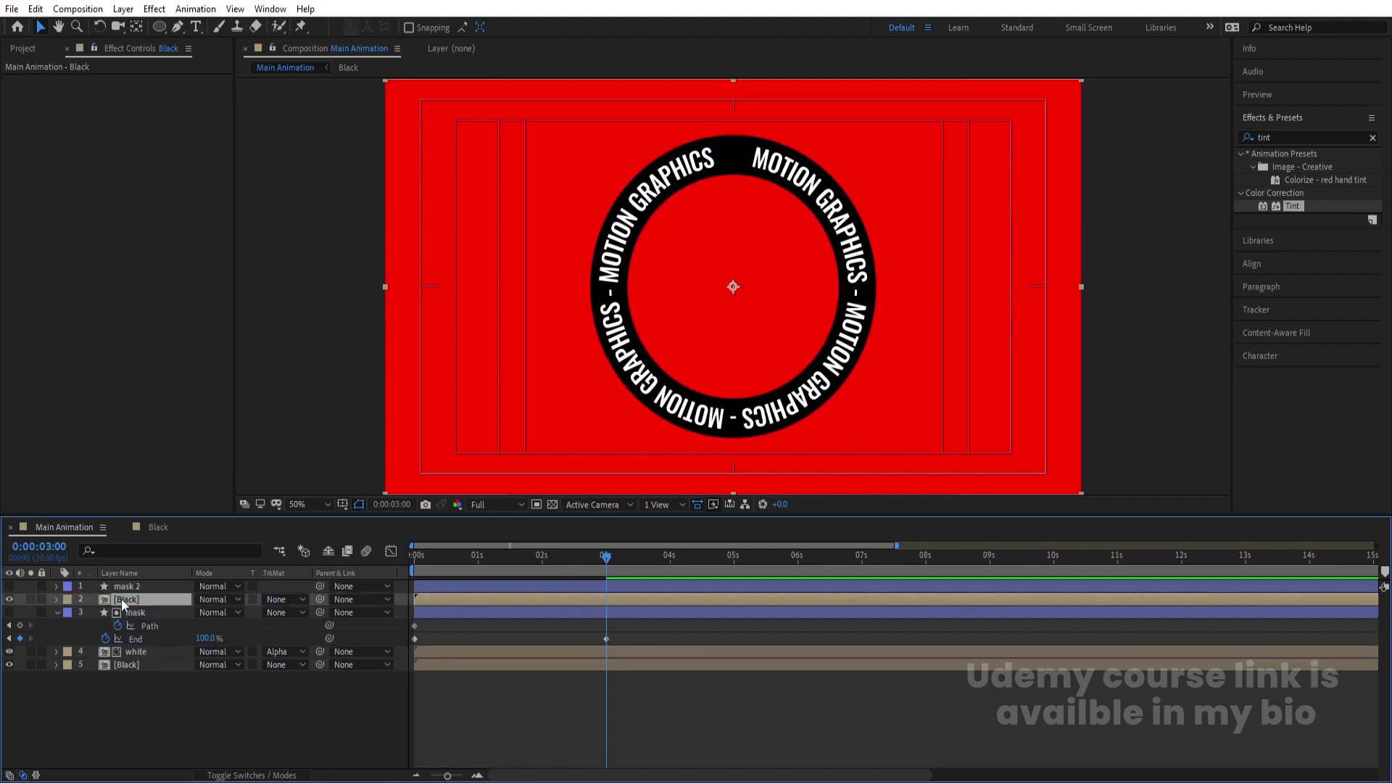
click(287, 601)
click(297, 637)
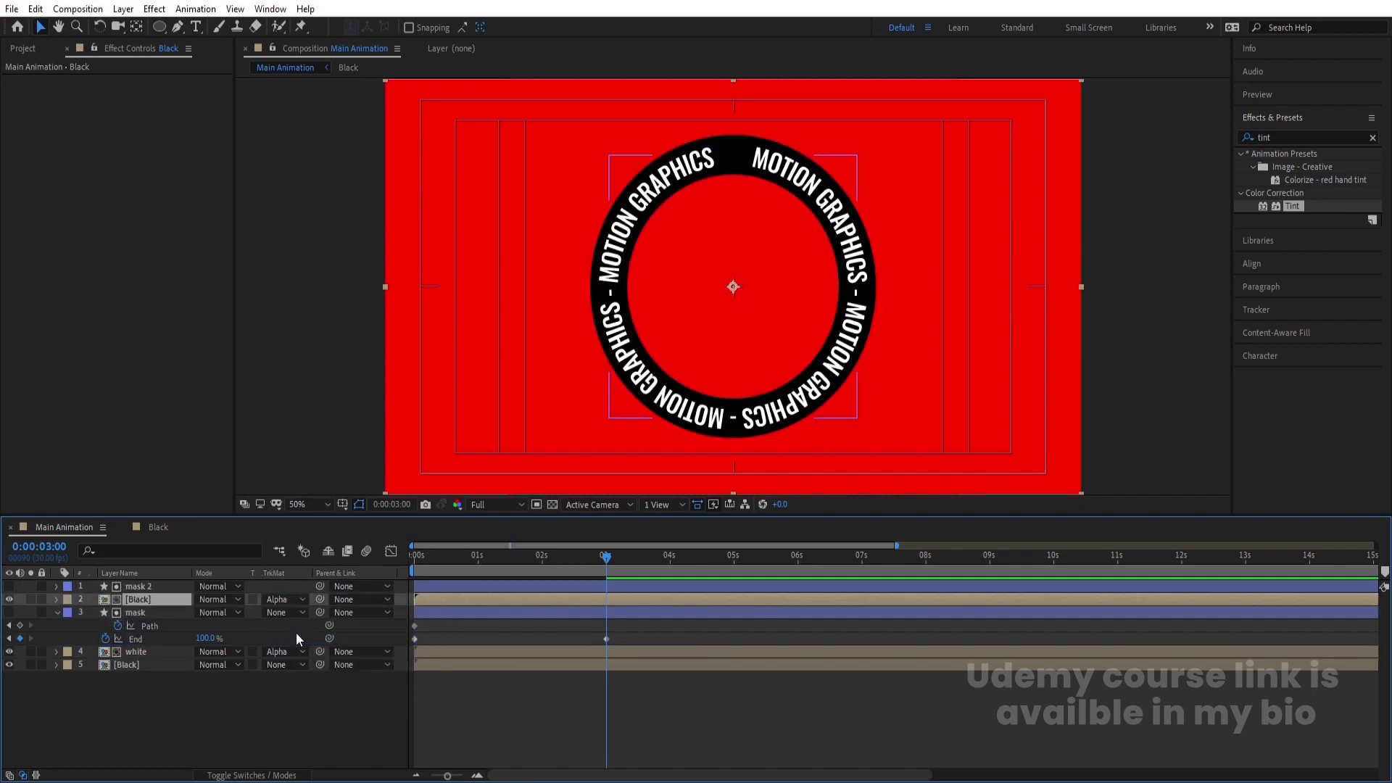
- Move mask 2's in-point to 3 seconds
click(147, 607)
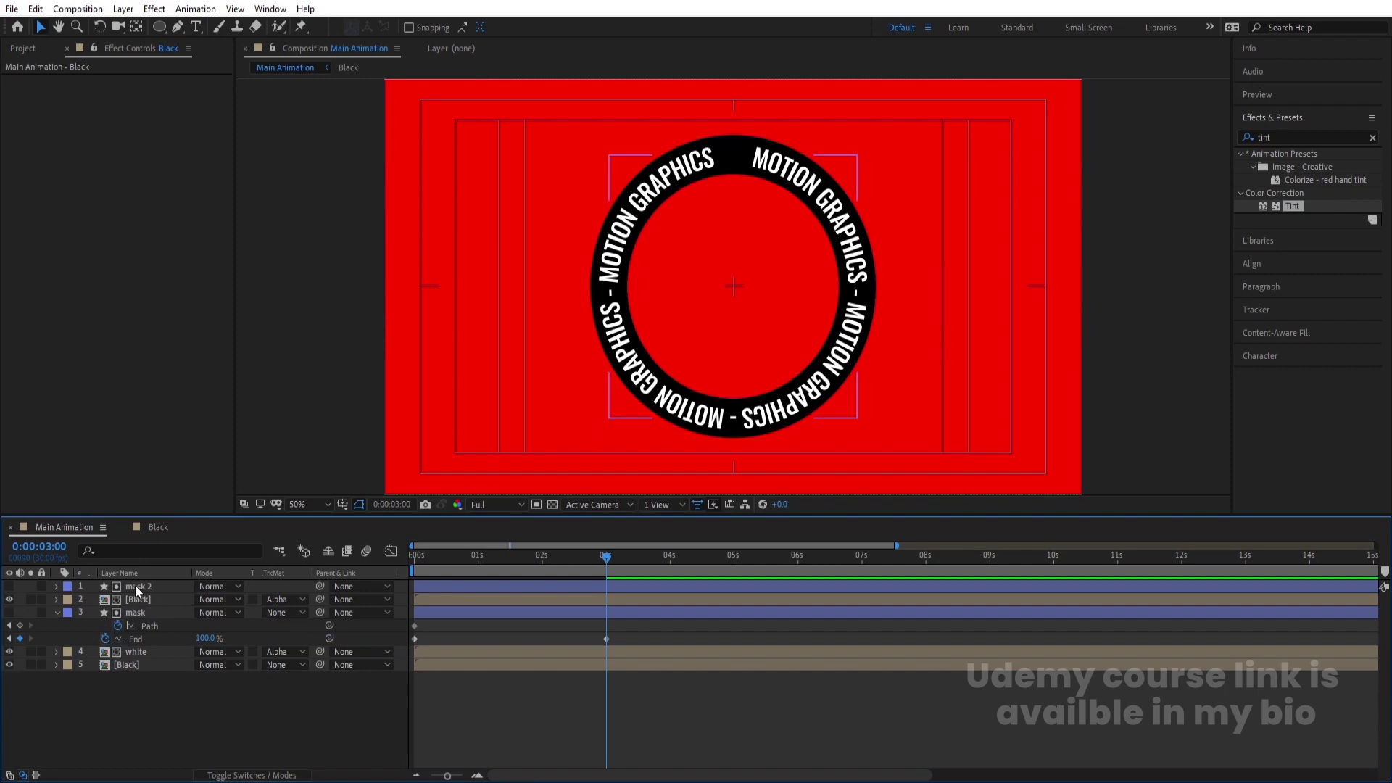
click(135, 590)
key(bracketleft)
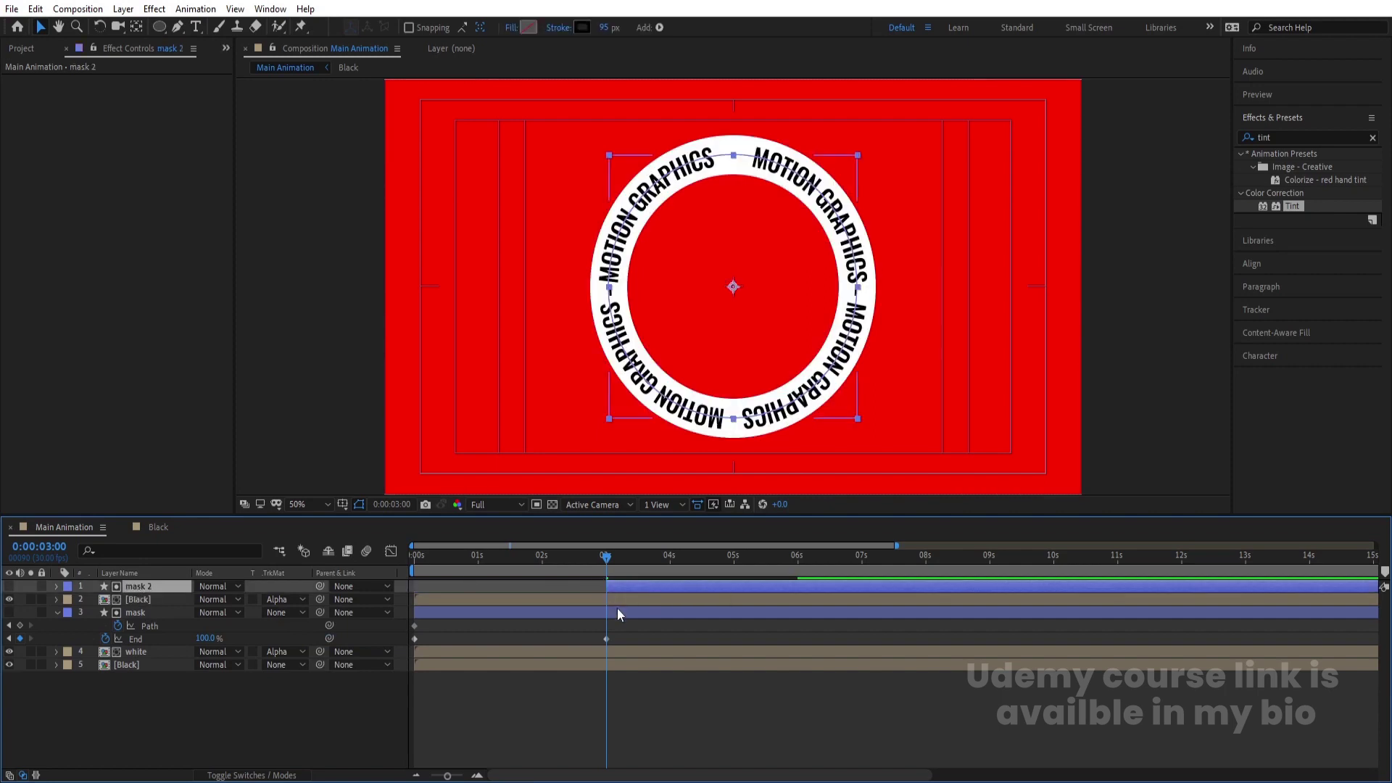
key(u)
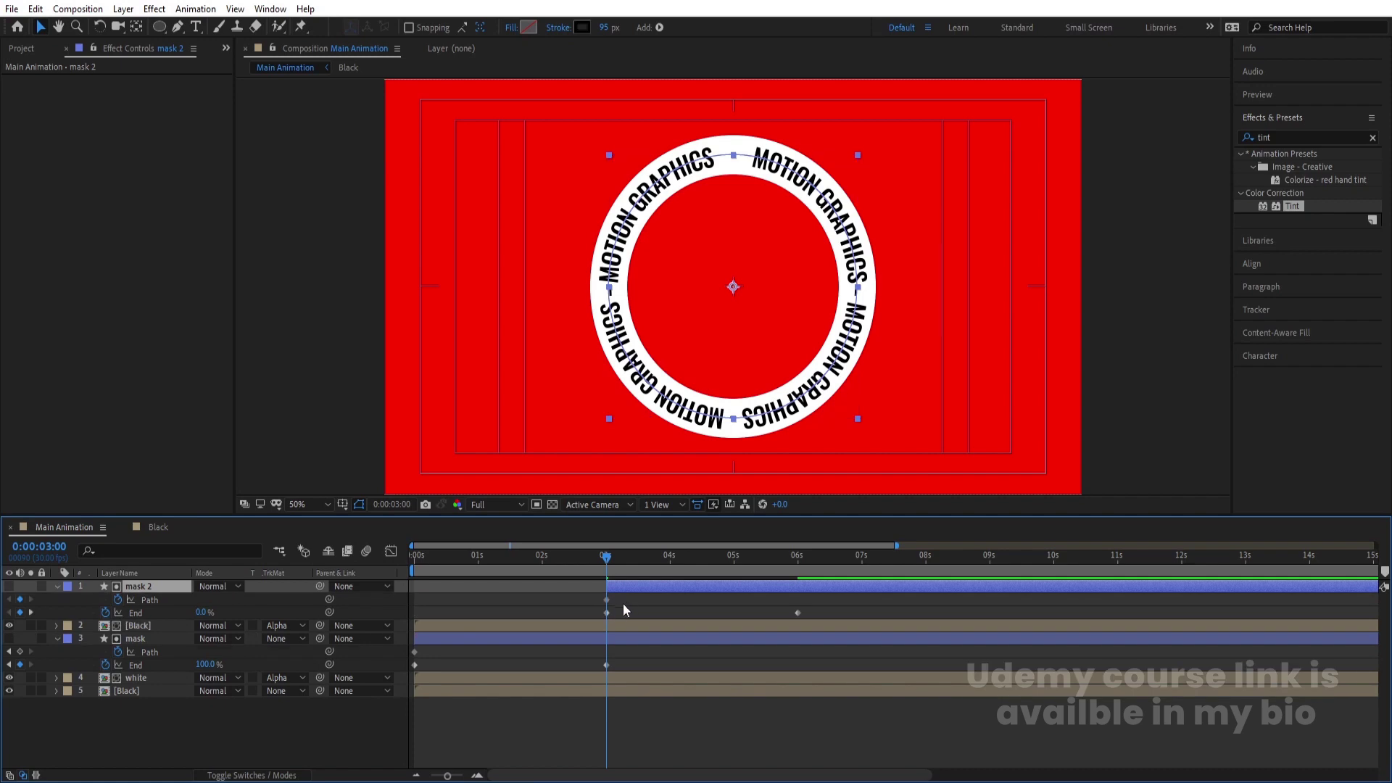
click(481, 594)
key(u)
- Preview the ring animation and zoom the timeline in around 6 seconds
drag(607, 557, 572, 560)
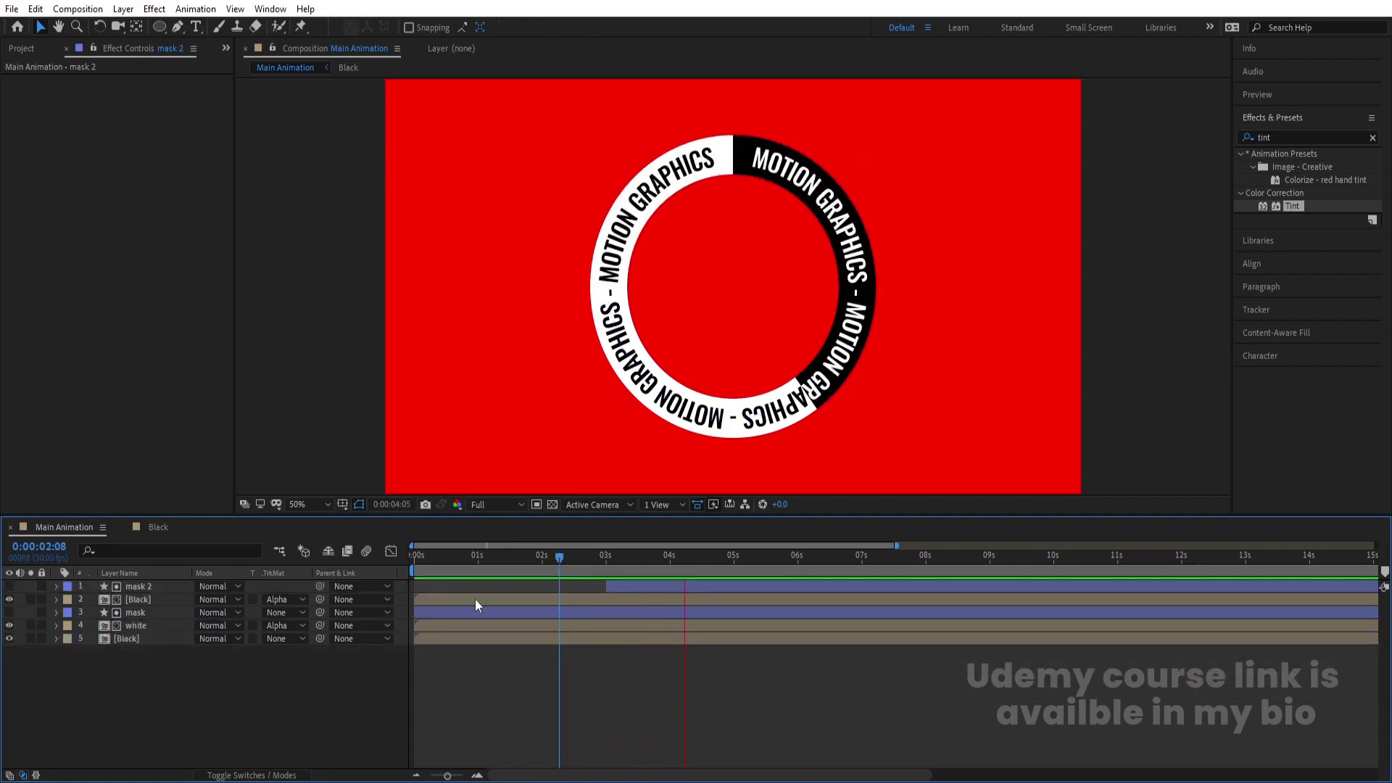
key(h)
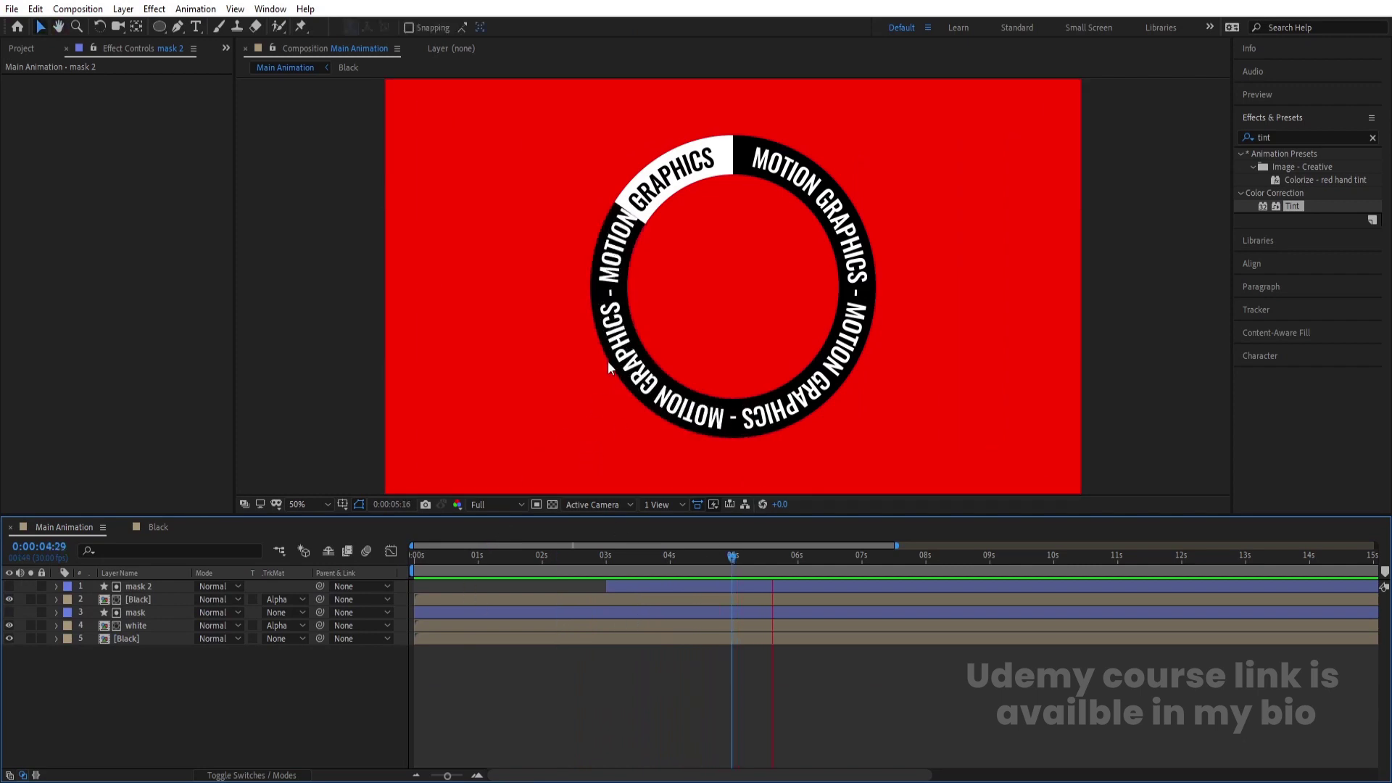
key(space)
key(v)
key(u)
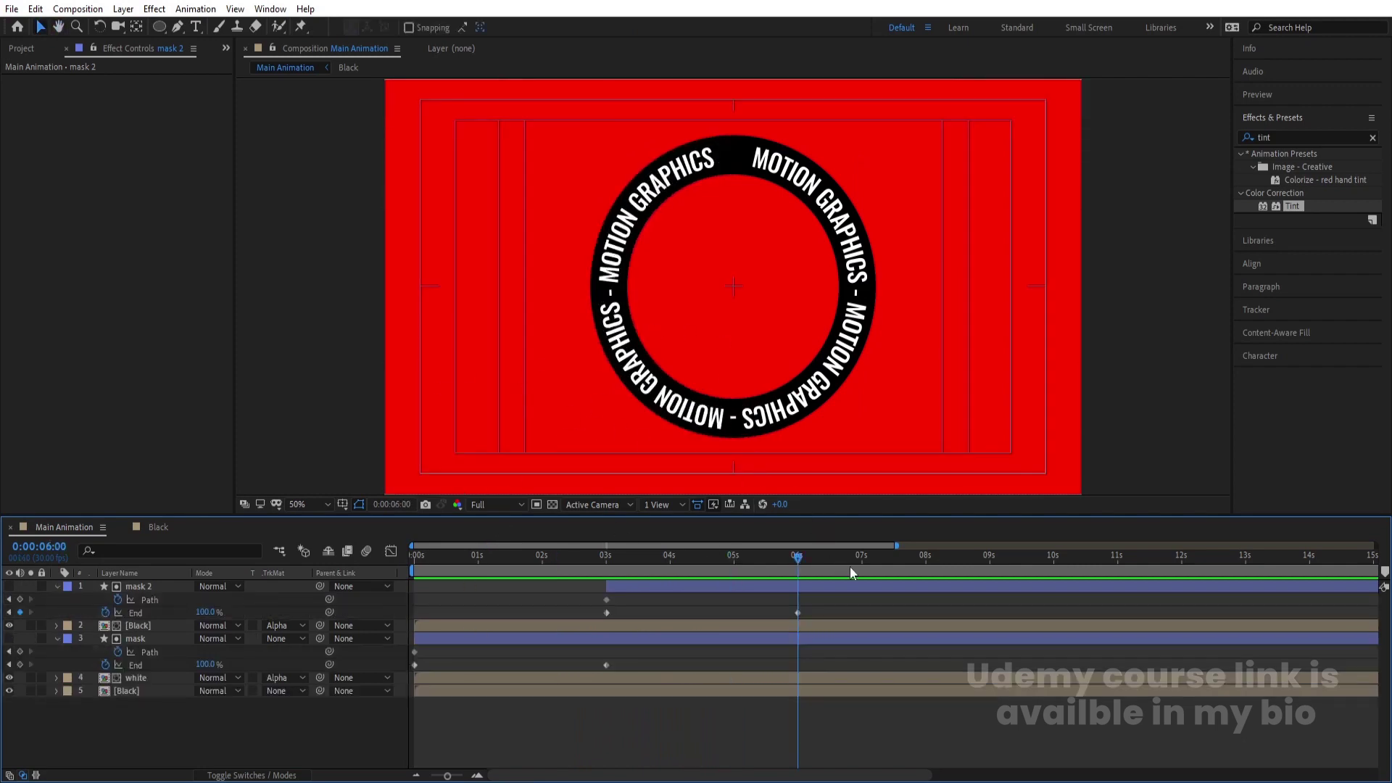
key(equal)
key(equal)
key(equal)
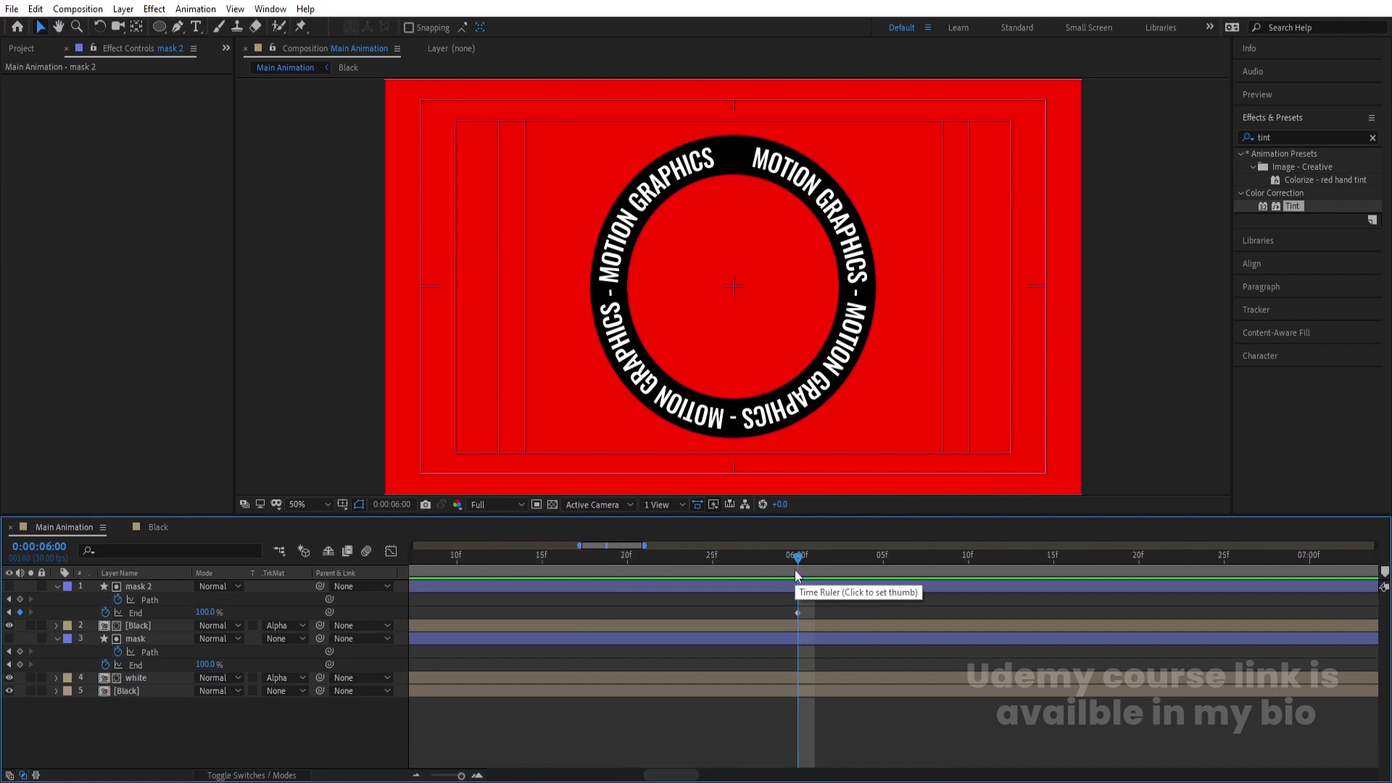
- End the work area at 6 s and pre-compose all layers into 'Circle'
key(n)
drag(154, 724, 108, 585)
key(ctrl+shift+c)
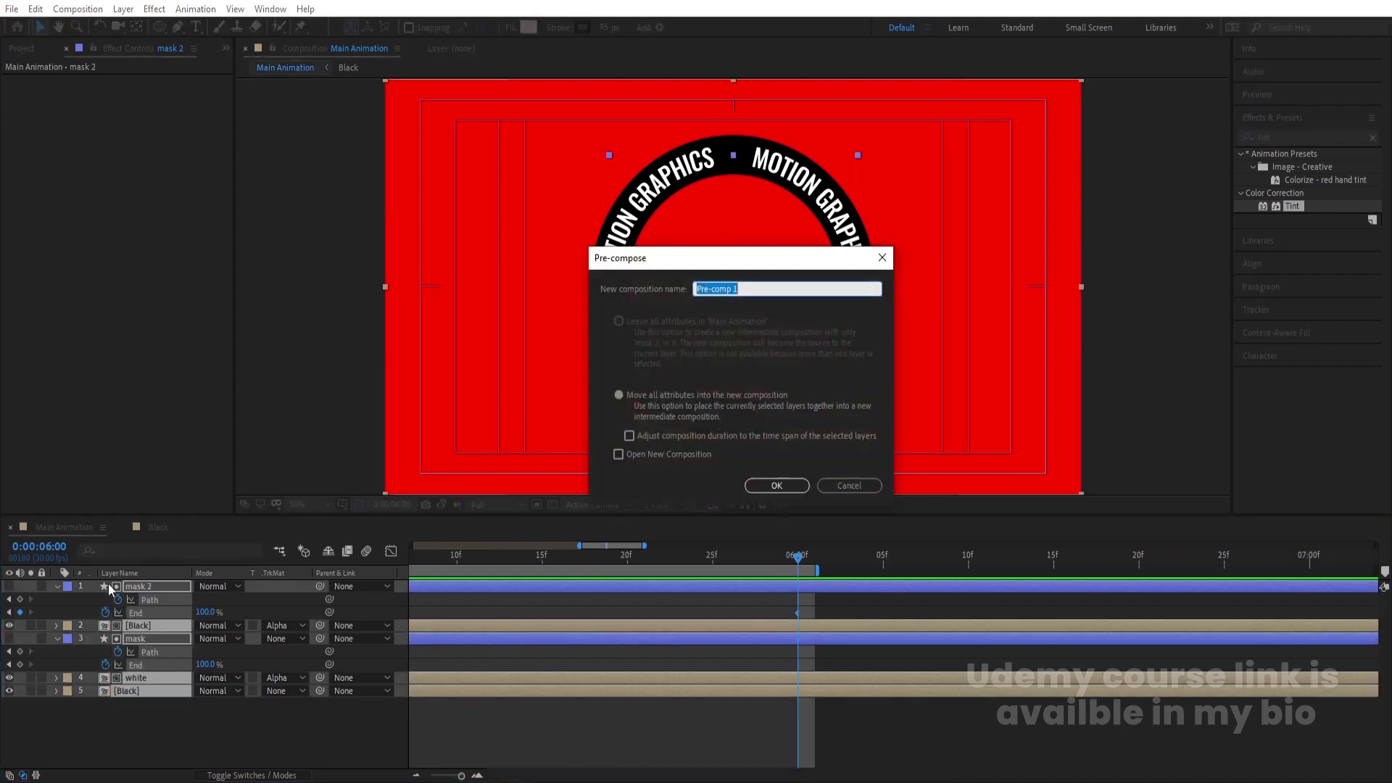
text(Circle)
key(Return)
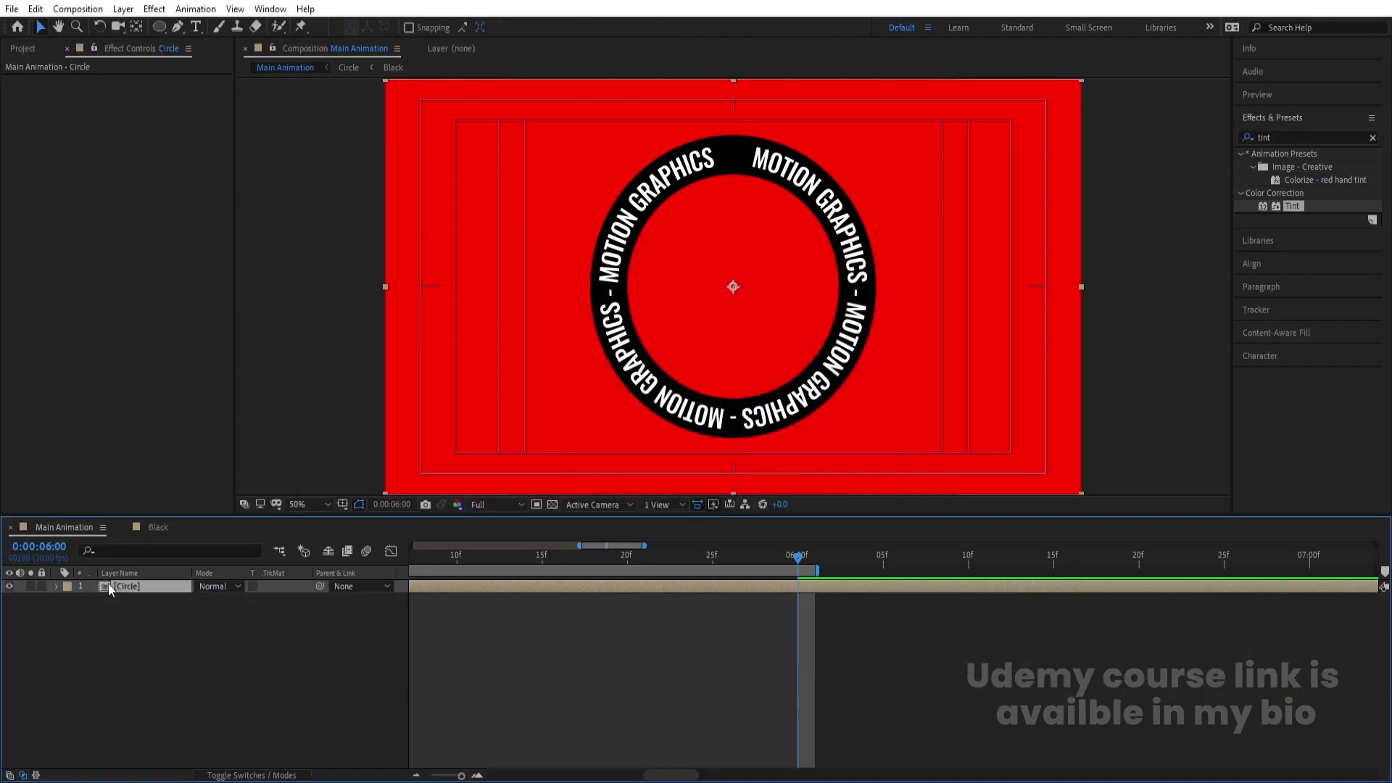
- Trim the Circle comp to its 6-second work area
double_click(108, 584)
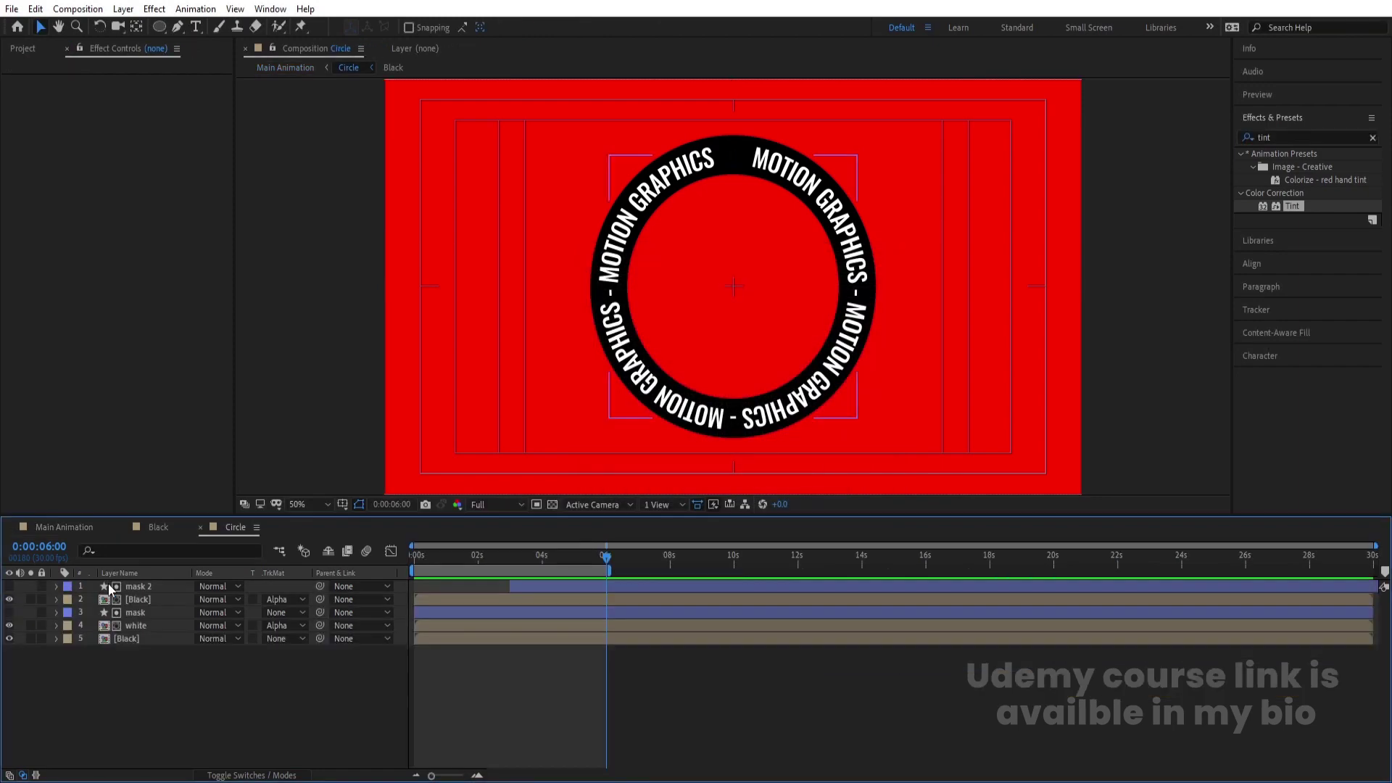
right_click(591, 570)
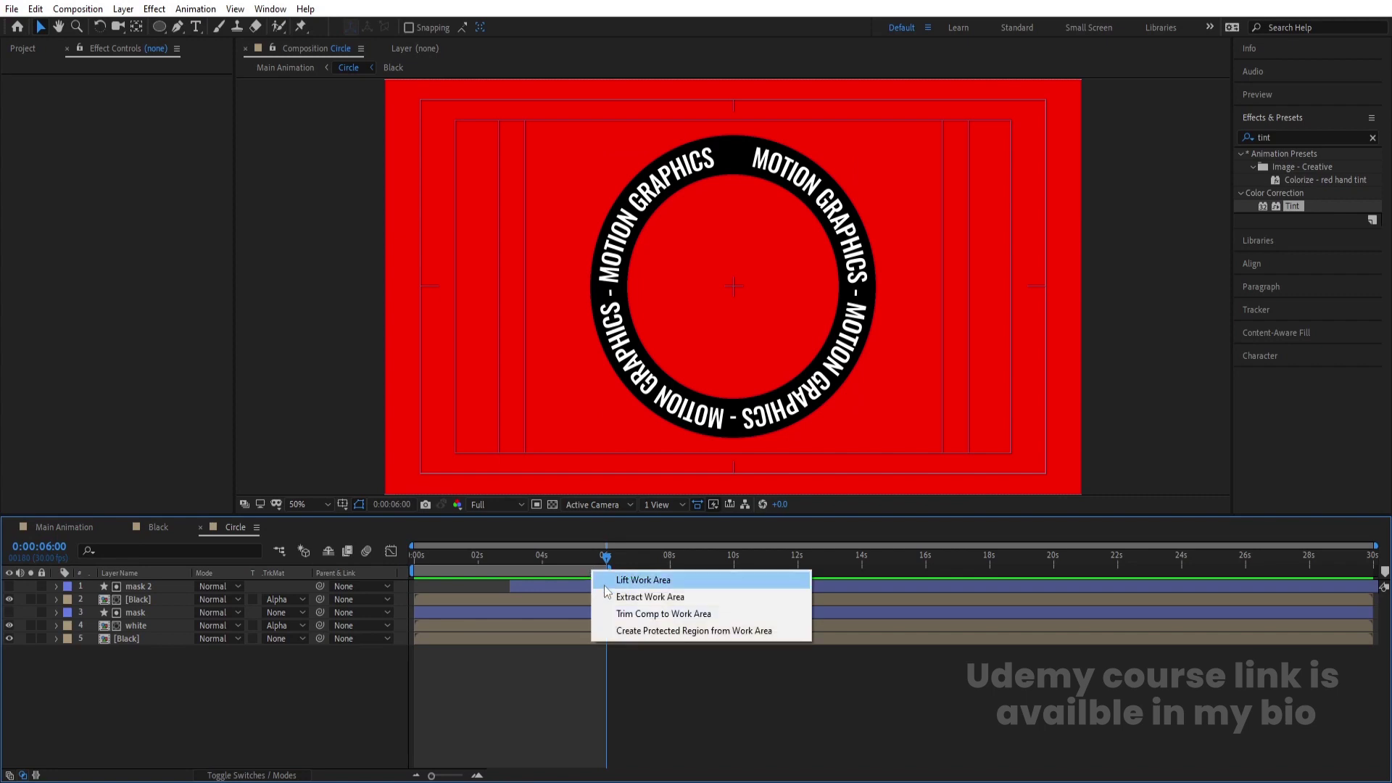
click(628, 610)
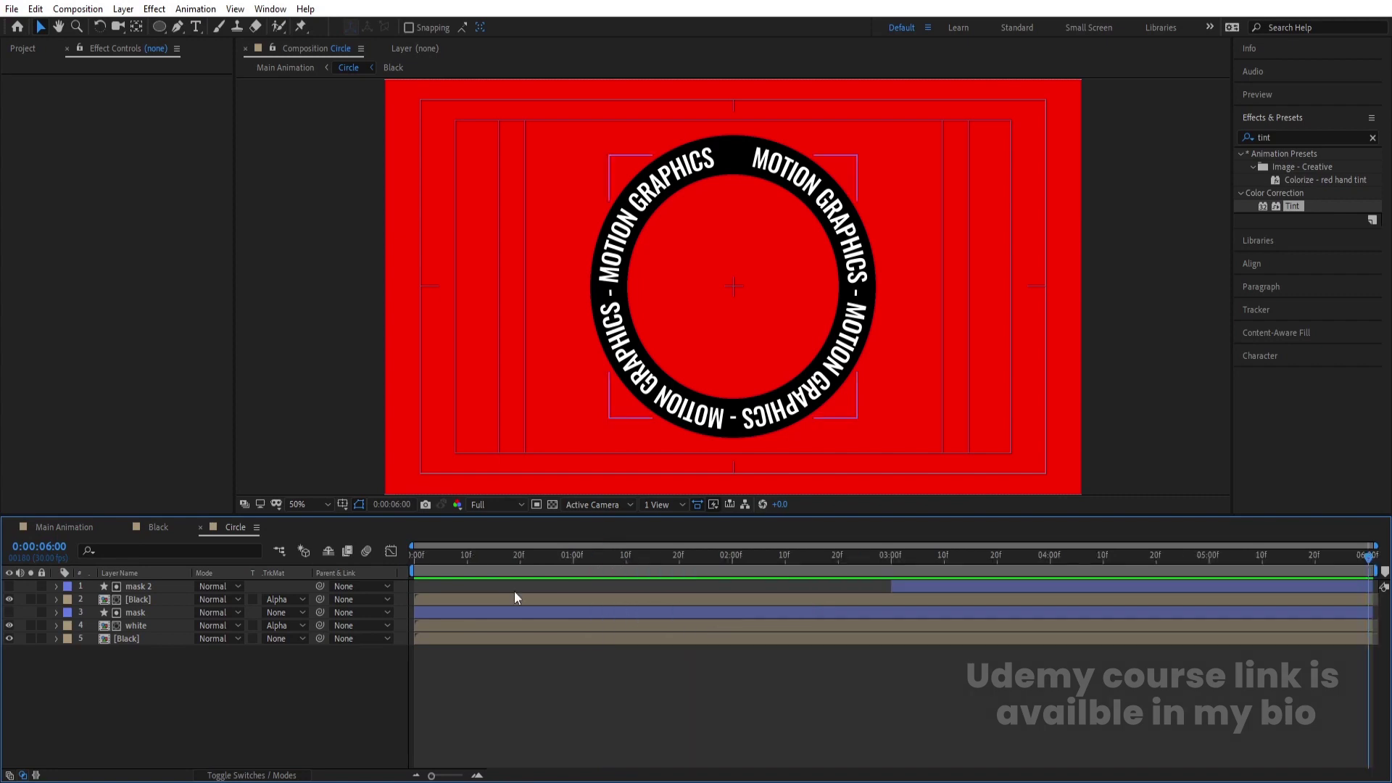
click(77, 527)
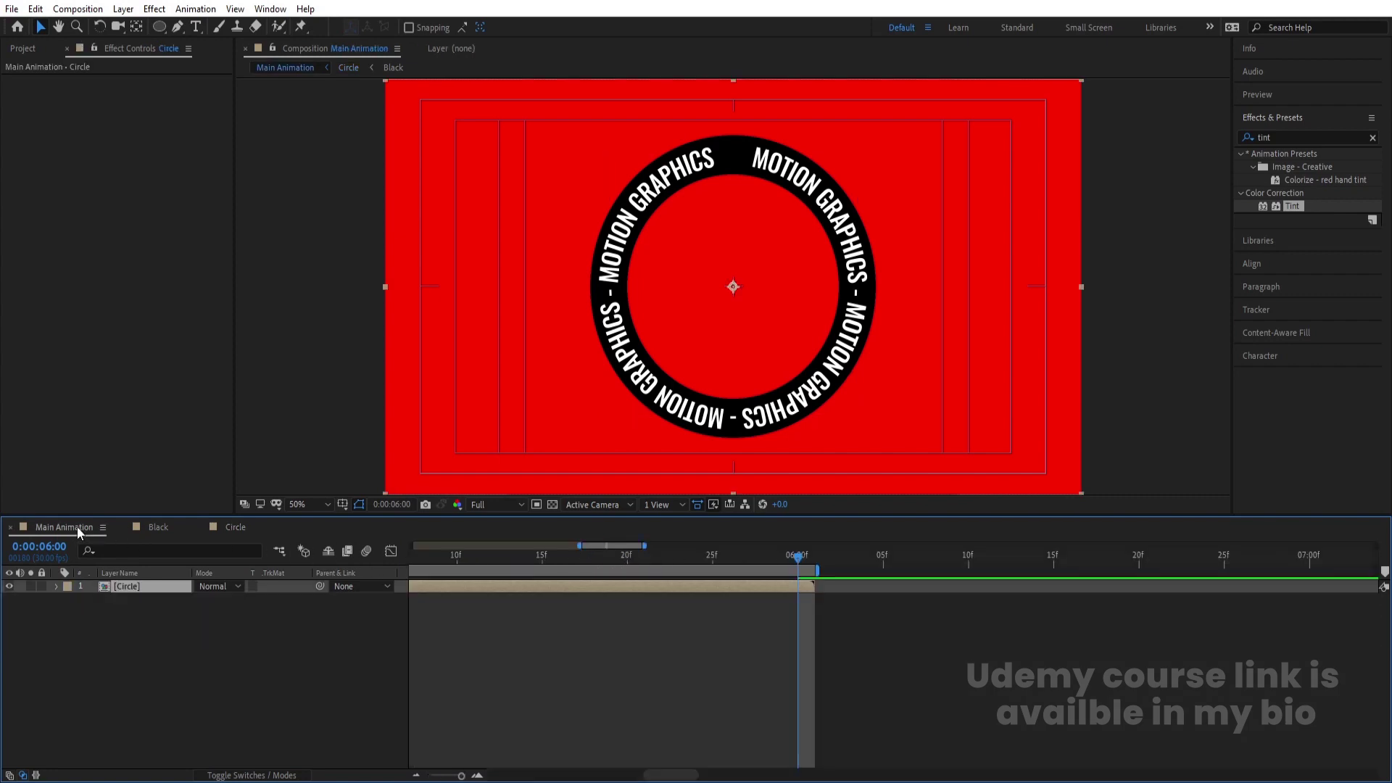
- Extend the Main Animation work area and scrub through the Circle layer
scroll(753, 634, down, 2)
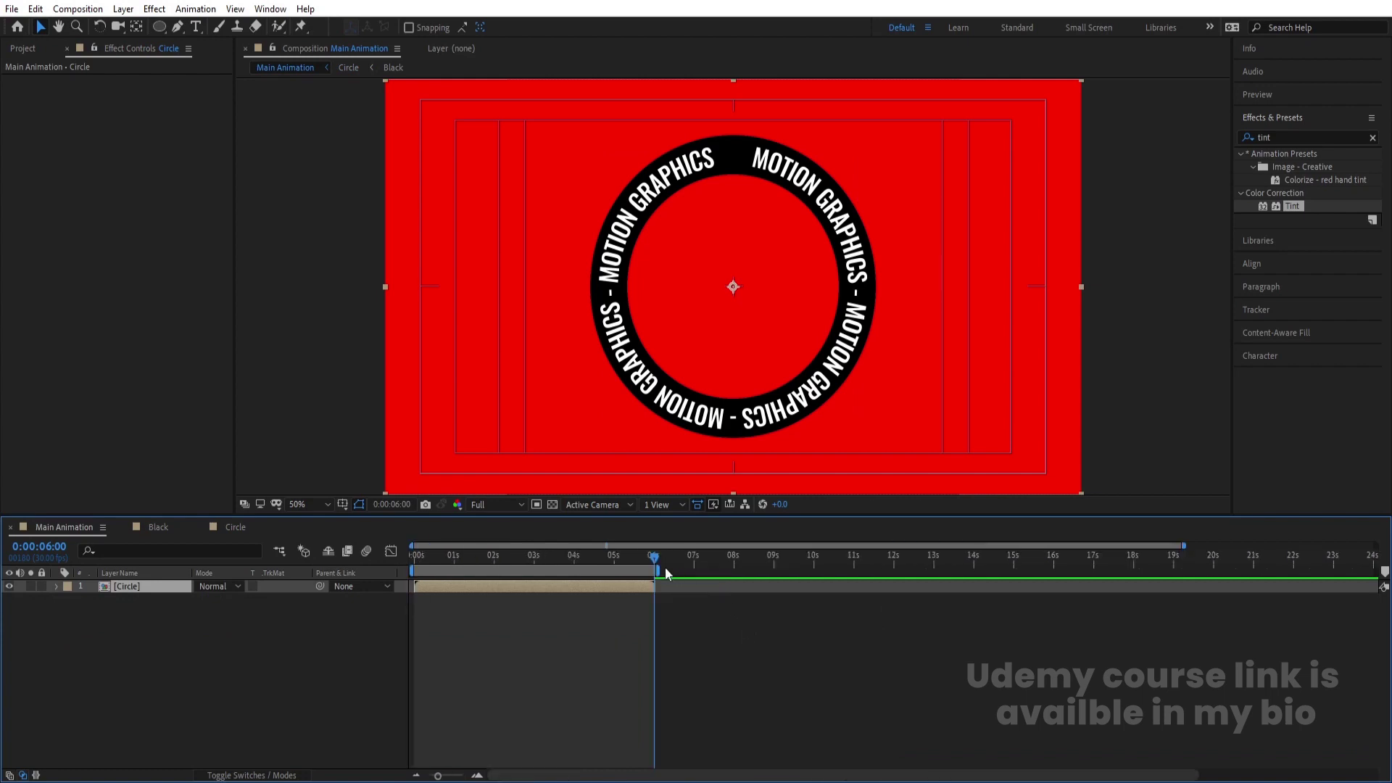
drag(666, 571, 1374, 570)
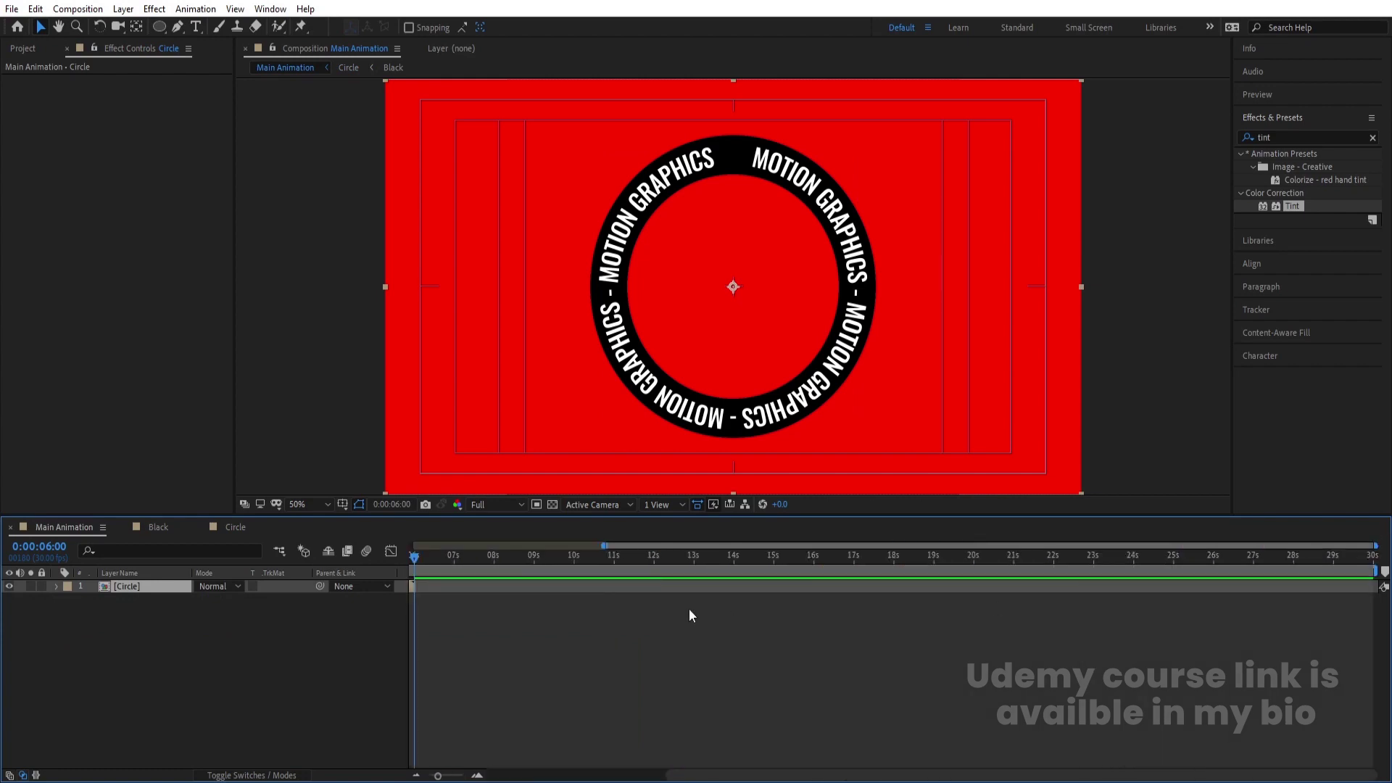
mouse_move(424, 554)
mouse_down()
mouse_move(375, 551)
mouse_move(406, 555)
mouse_up()
drag(646, 563, 654, 568)
click(233, 647)
click(119, 582)
right_click(651, 588)
mouse_move(698, 251)
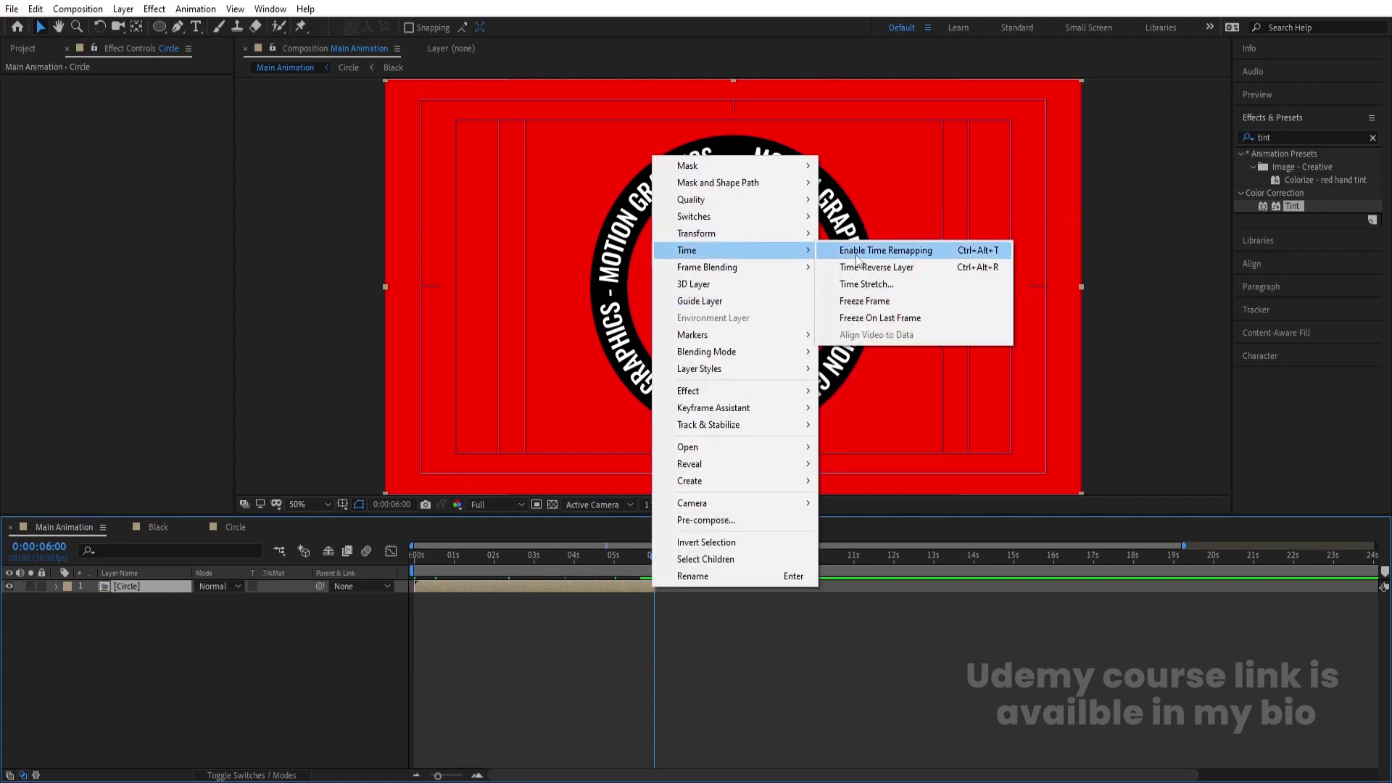
- Enable Time Remapping on Circle, keyframe it at 6 s, and delete the end keyframe
click(856, 254)
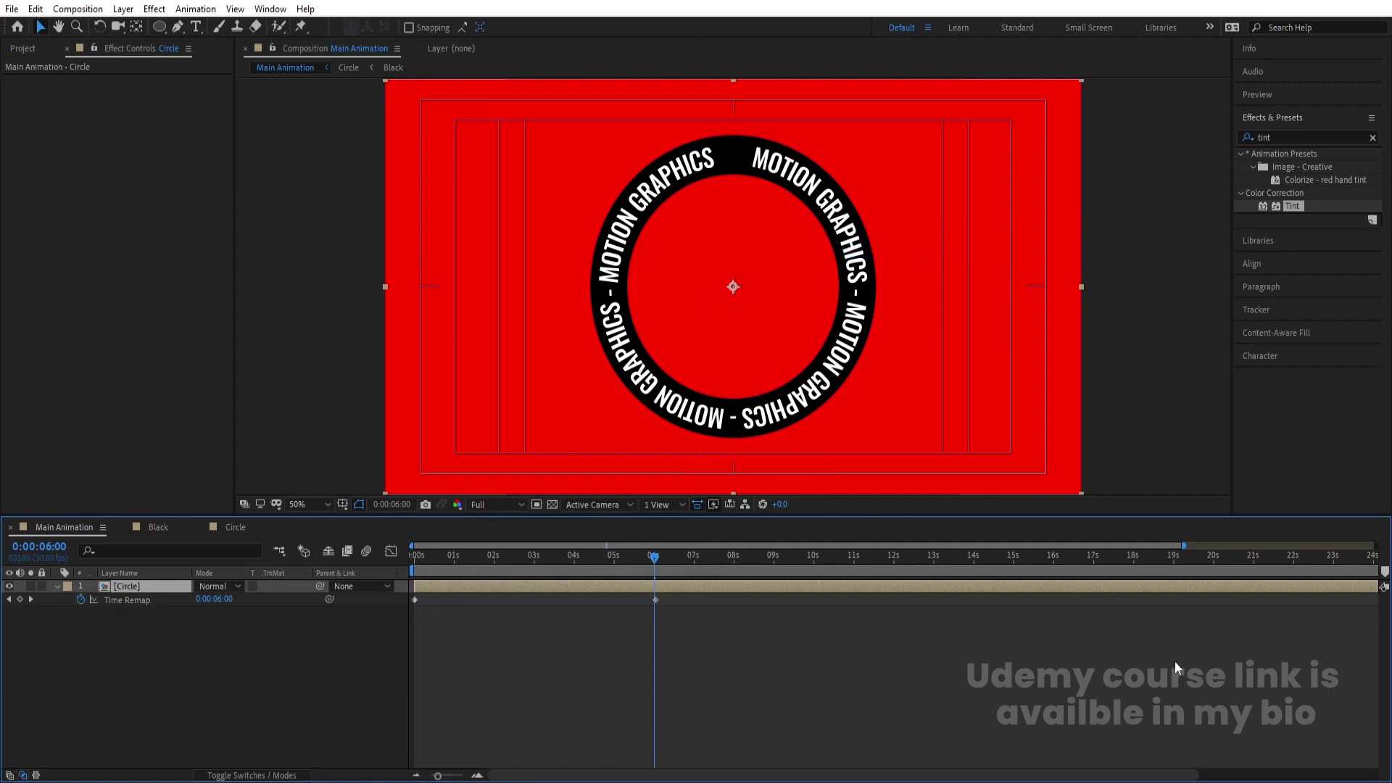
alt+scroll(729, 620, up, 5)
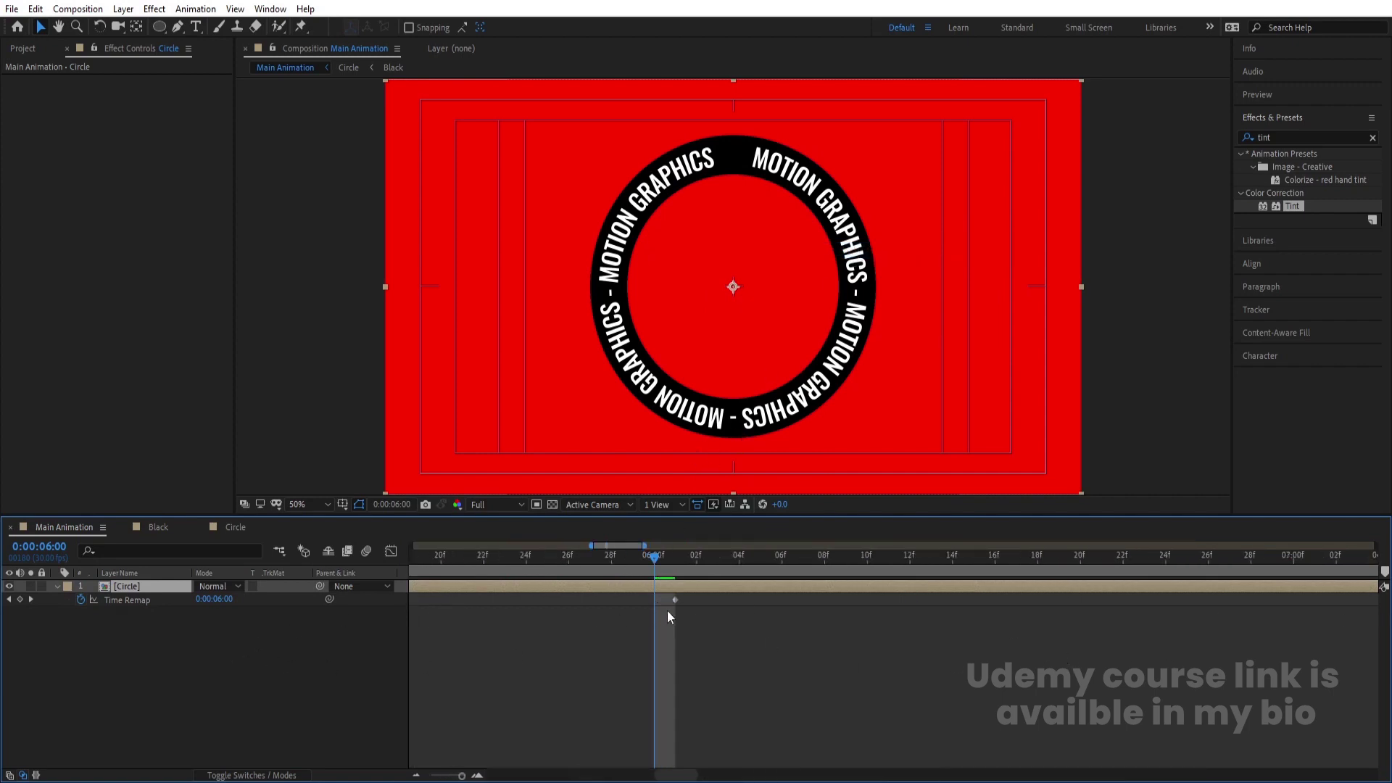
scroll(676, 599, up, 2)
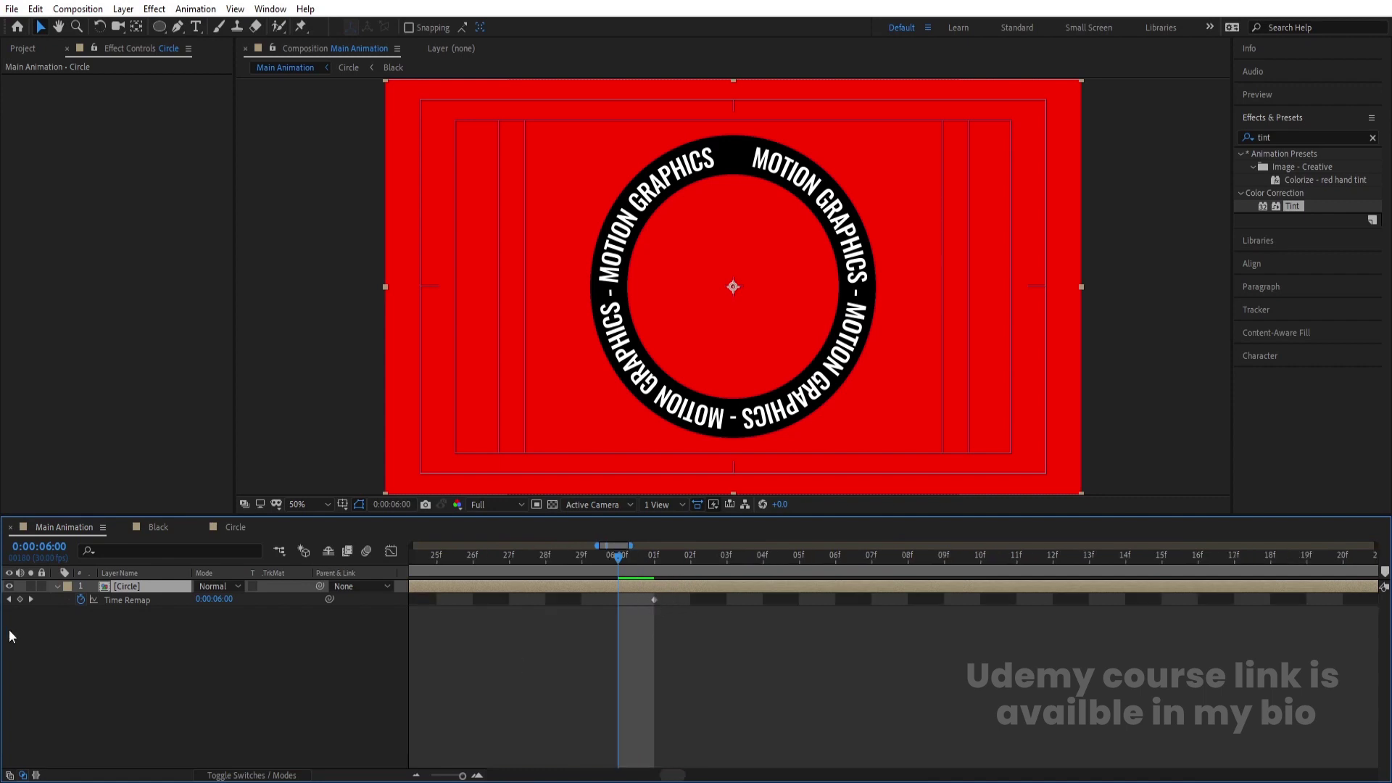
click(20, 599)
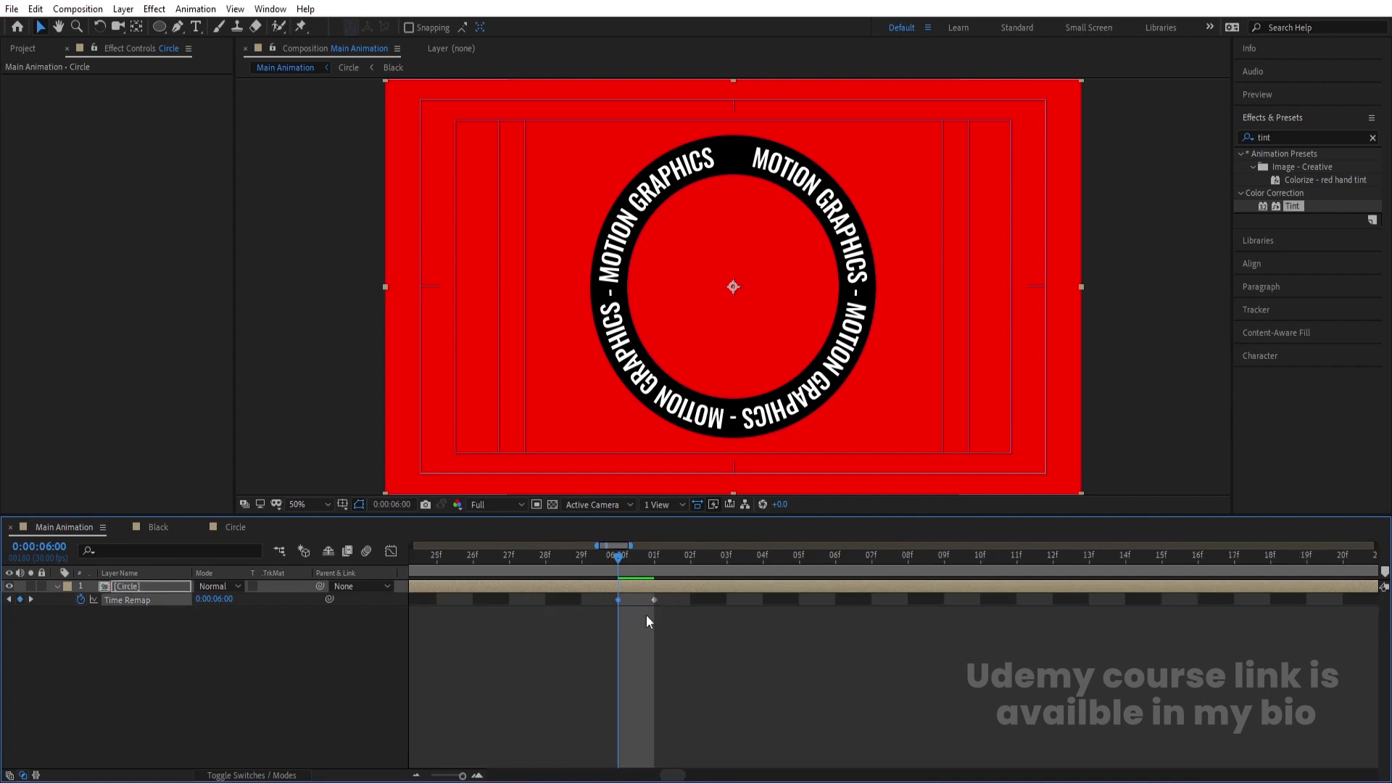
key(Delete)
click(276, 655)
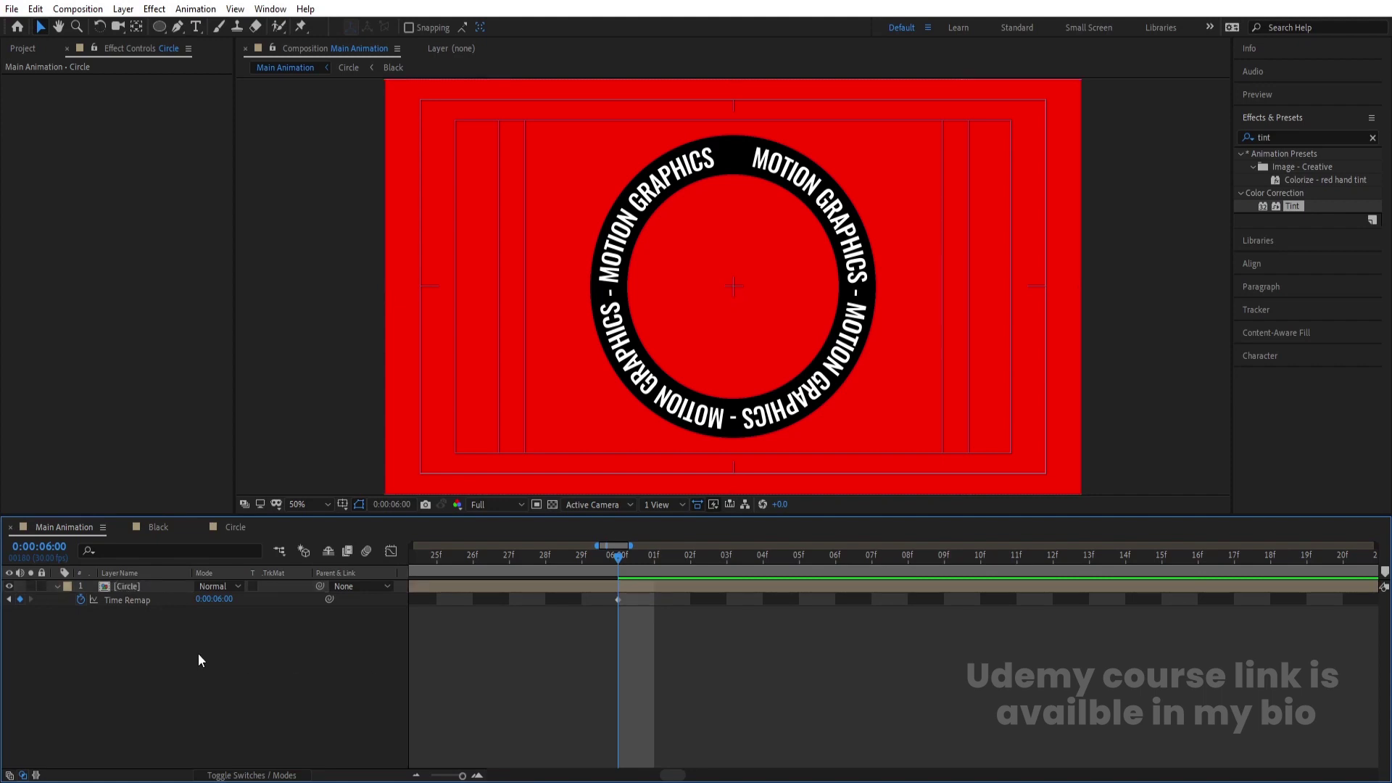
- Add a loopOut() expression to the Circle layer's Time Remap
alt+click(79, 601)
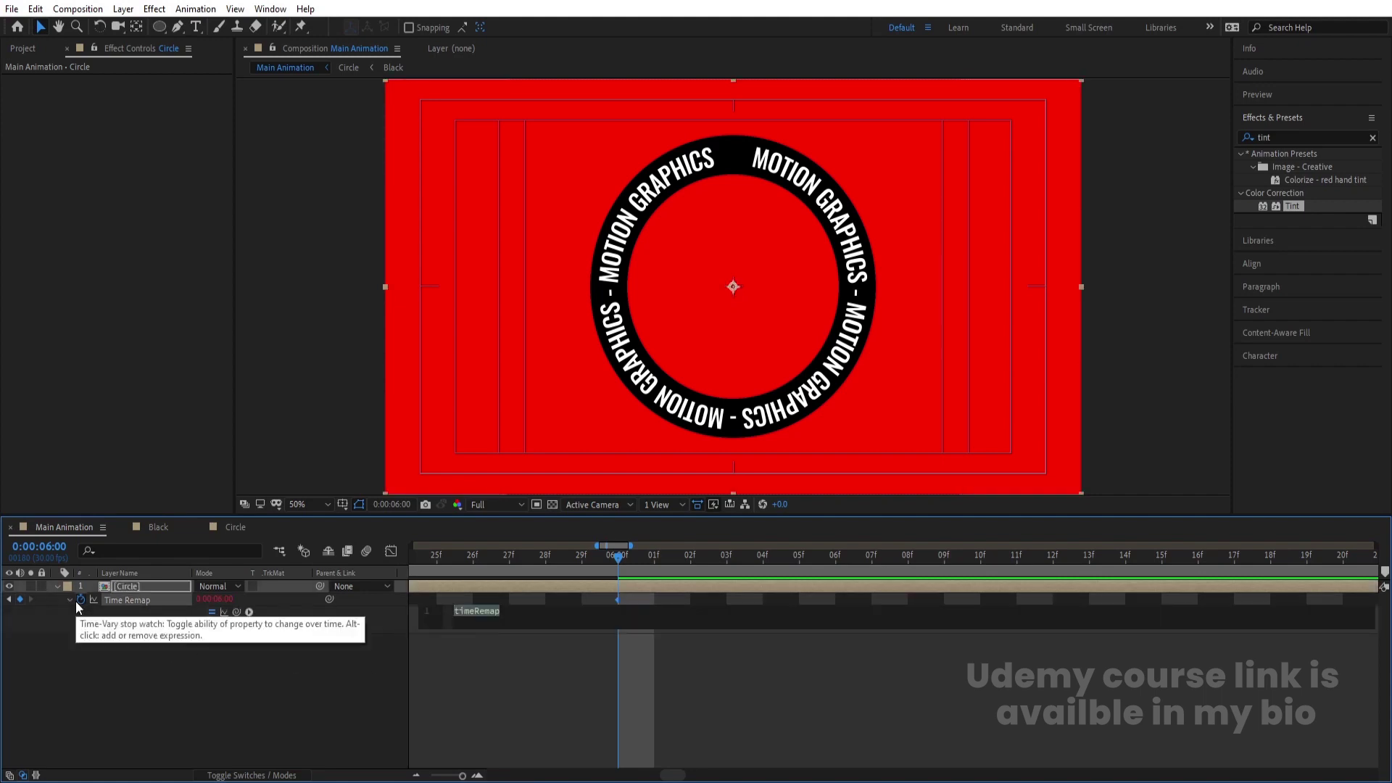
text(loop)
key(Down)
key(Down)
key(Return)
click(124, 677)
- Preview the looping ring animation across the full timeline
key(semicolon)
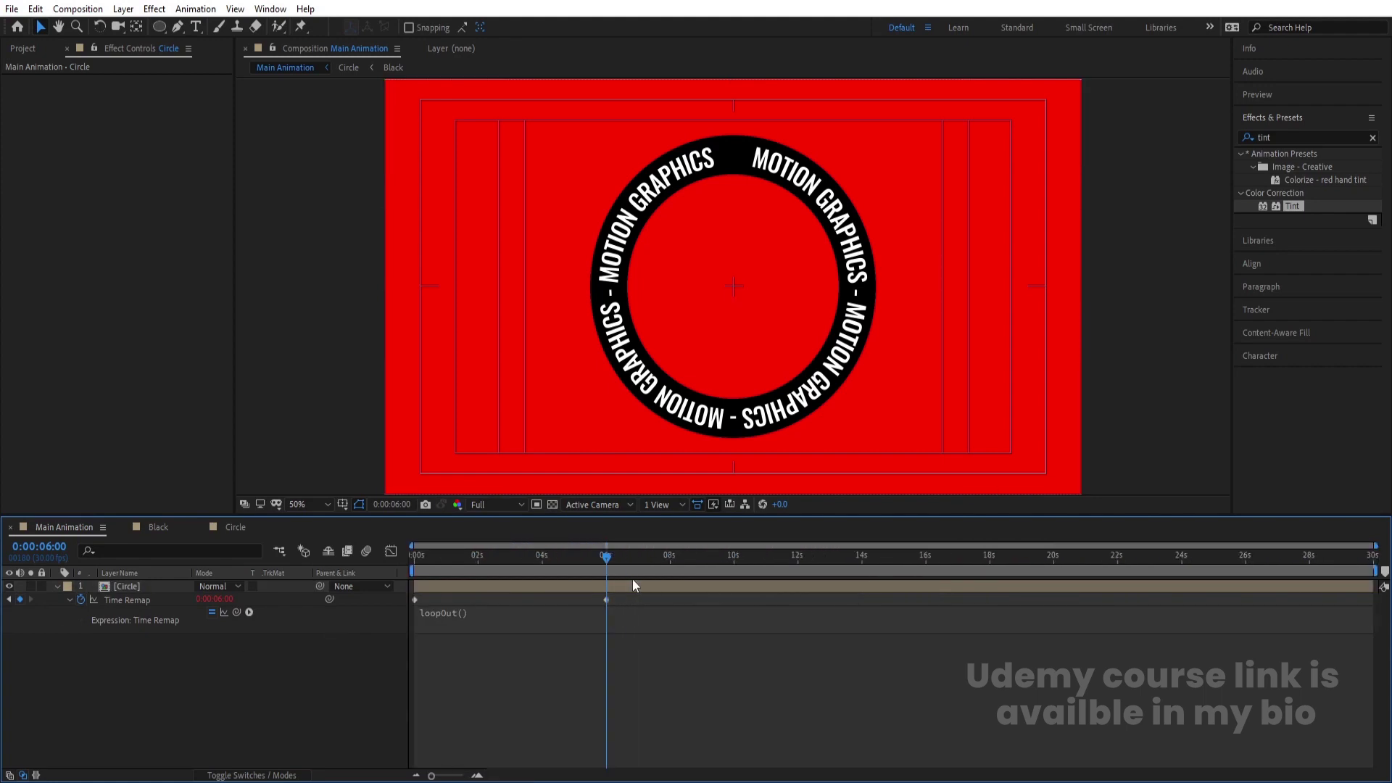
key(space)
key(apostrophe)
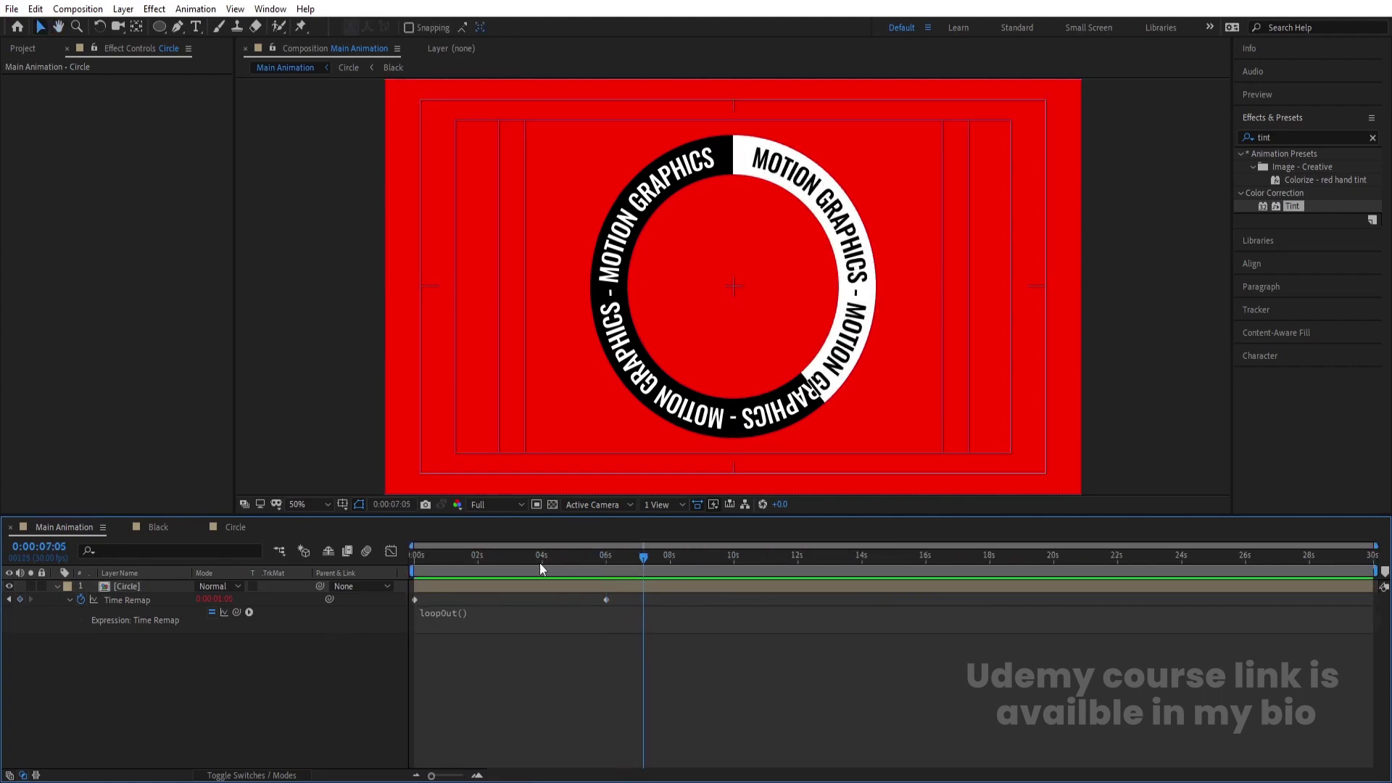
key(Home)
key(space)
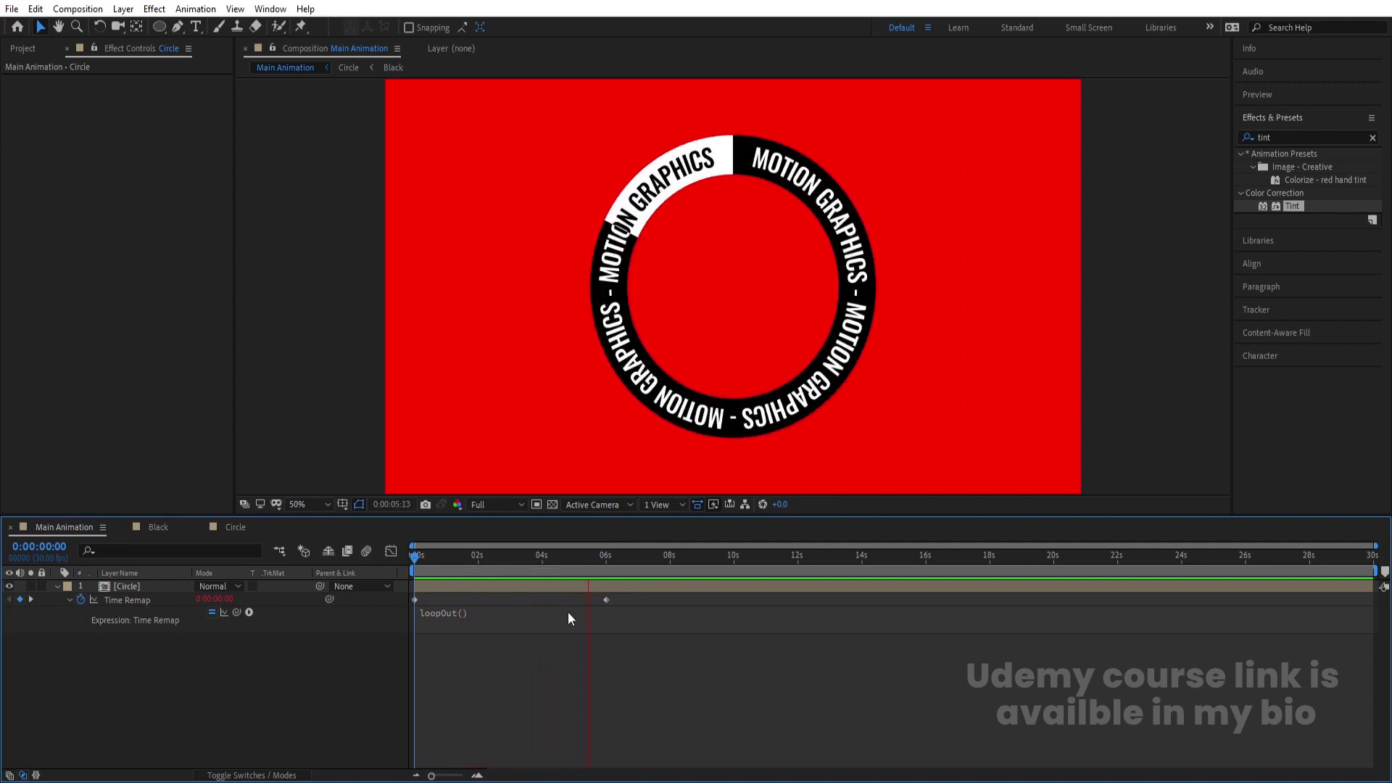
key(space)
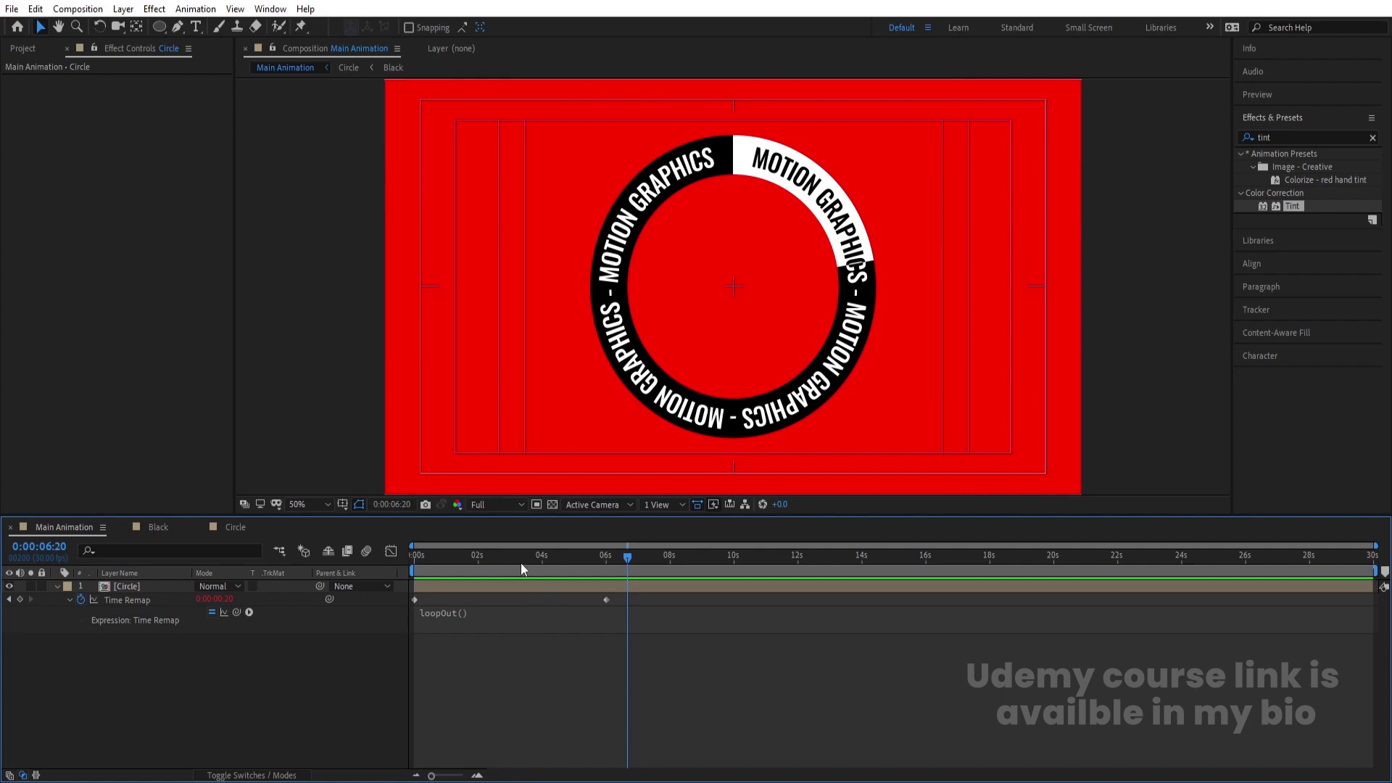
- Play the ring animation inside the Circle precomp
double_click(130, 587)
key(Home)
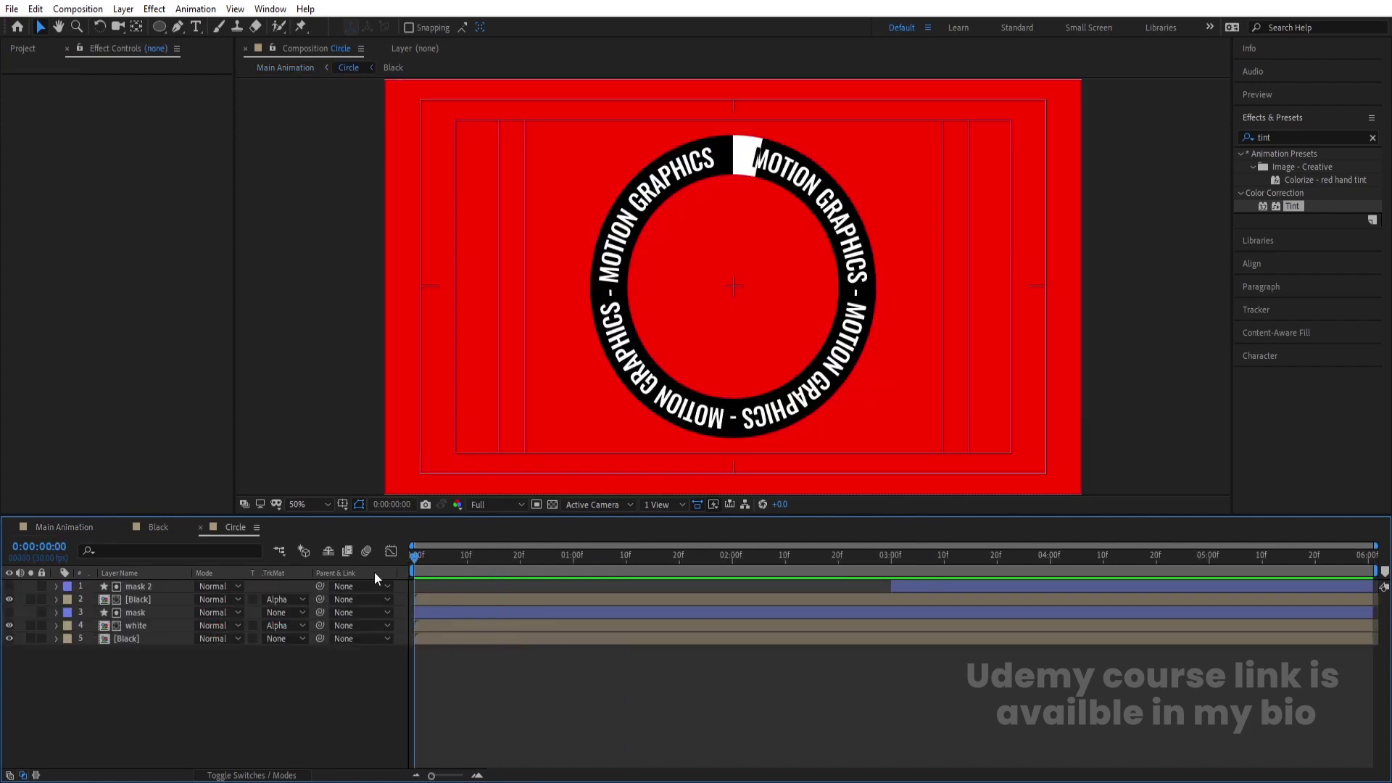
key(space)
key(apostrophe)
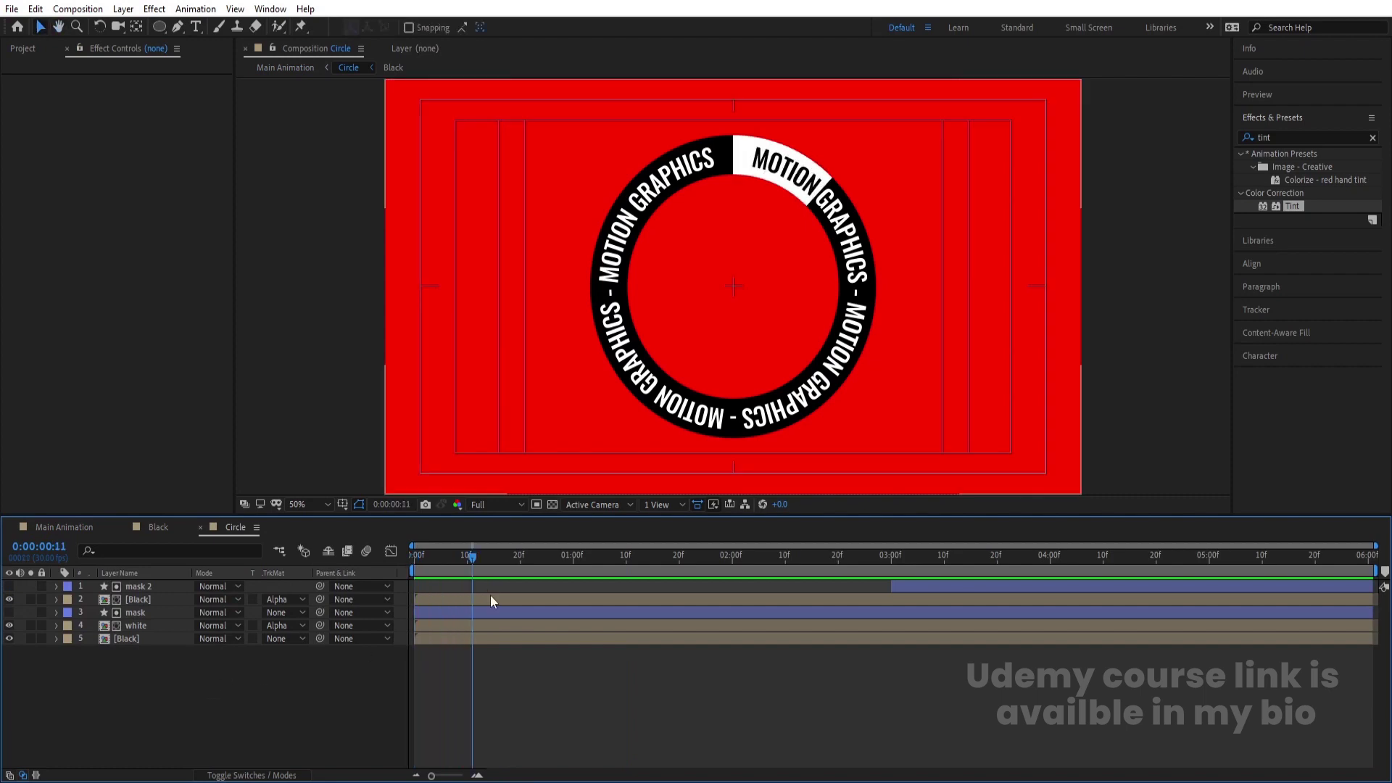
- Set the Ellipse tool to white fill with no stroke
click(161, 32)
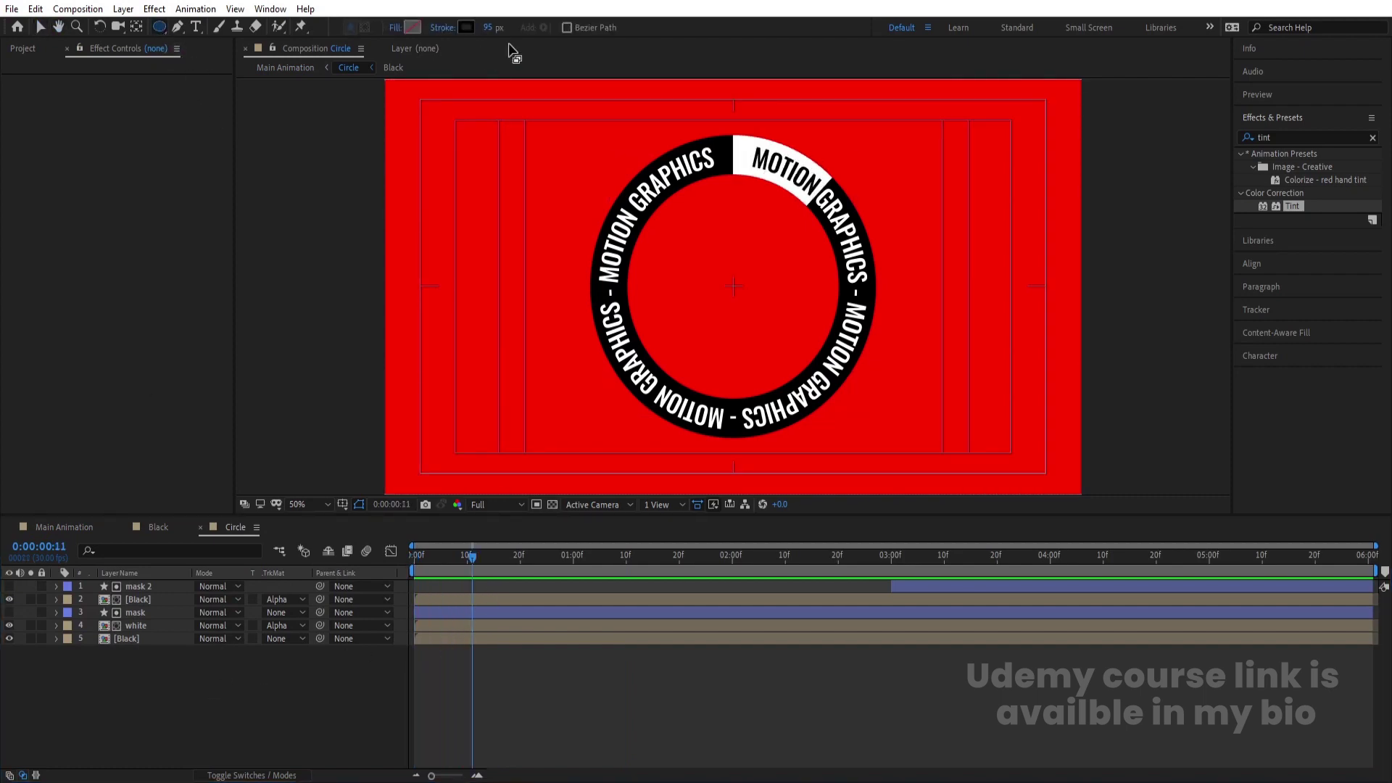
click(405, 27)
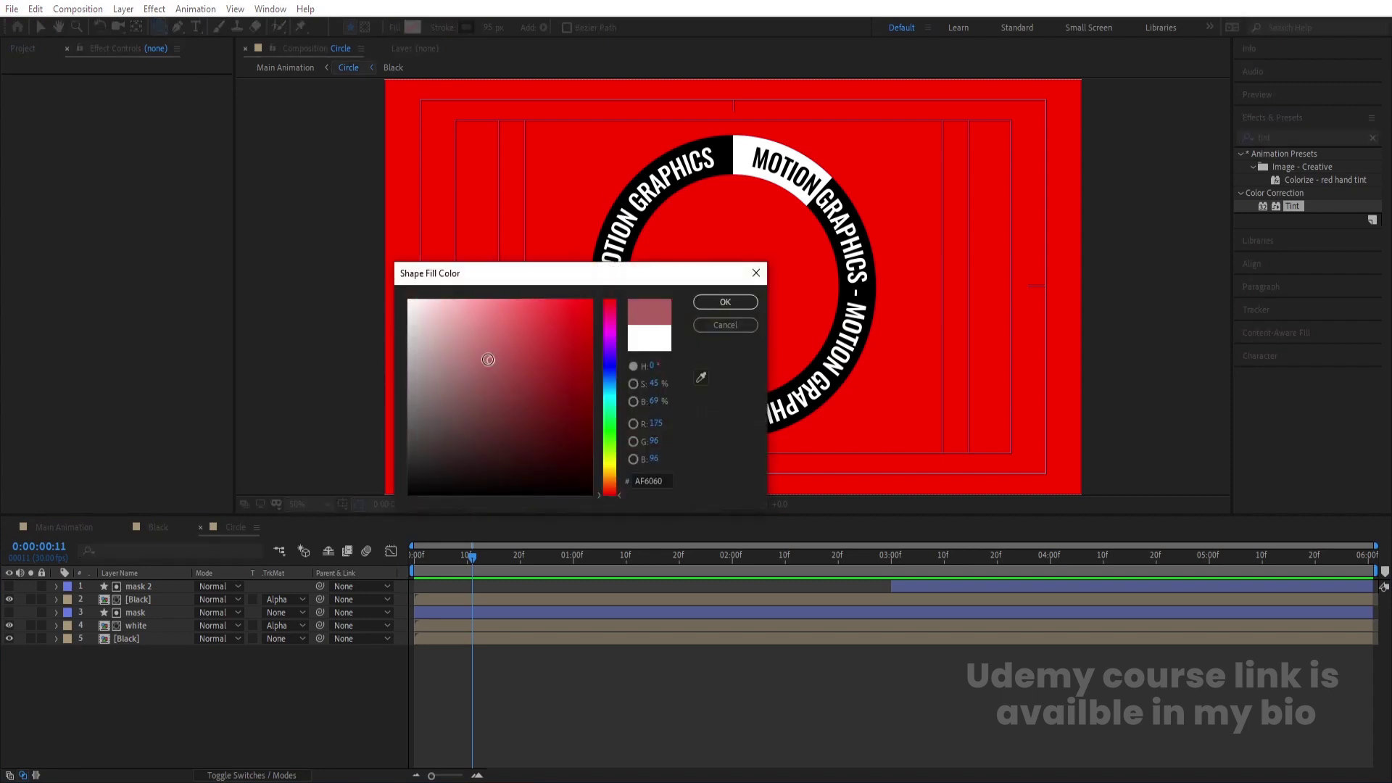
key(Return)
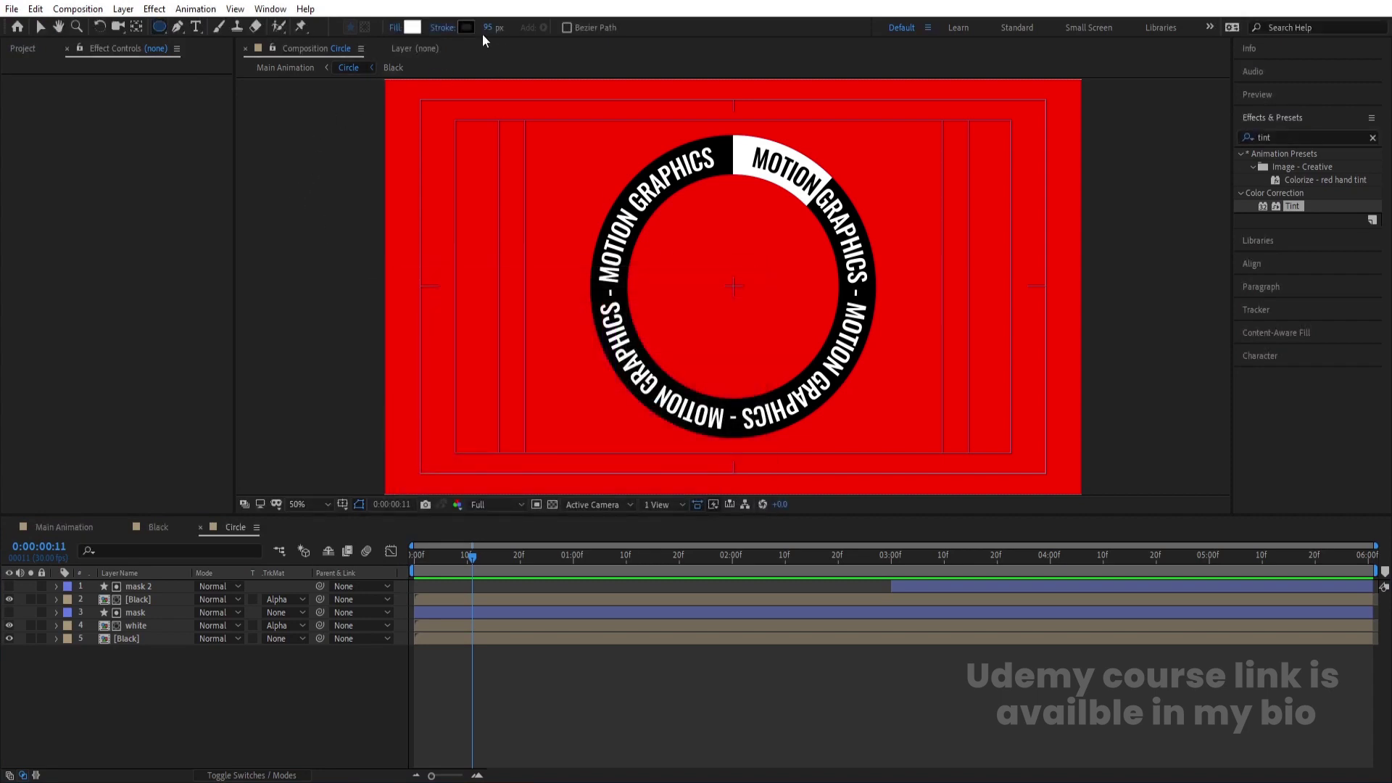
click(440, 28)
click(1145, 485)
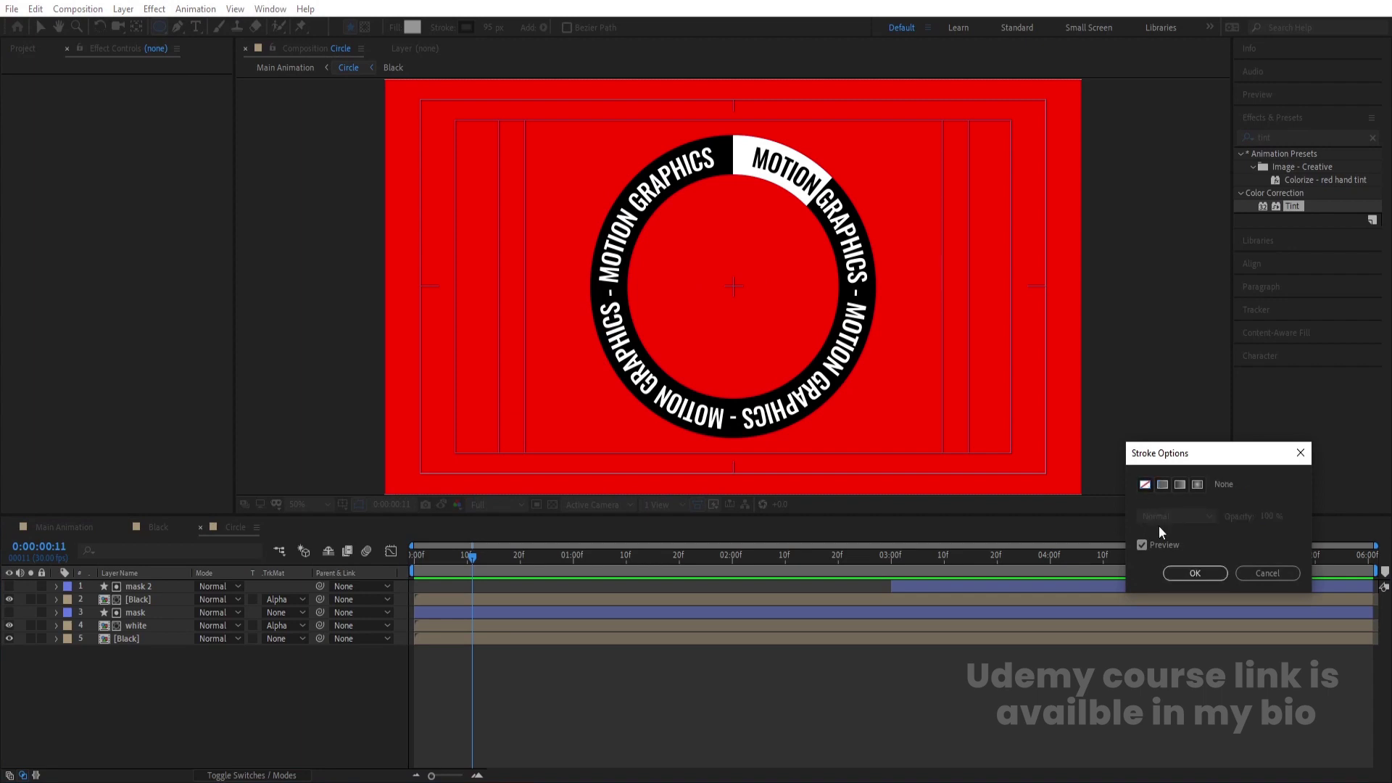
click(1195, 572)
- Draw a white circle and position it at the ring's top junction
scroll(916, 265, up, 4)
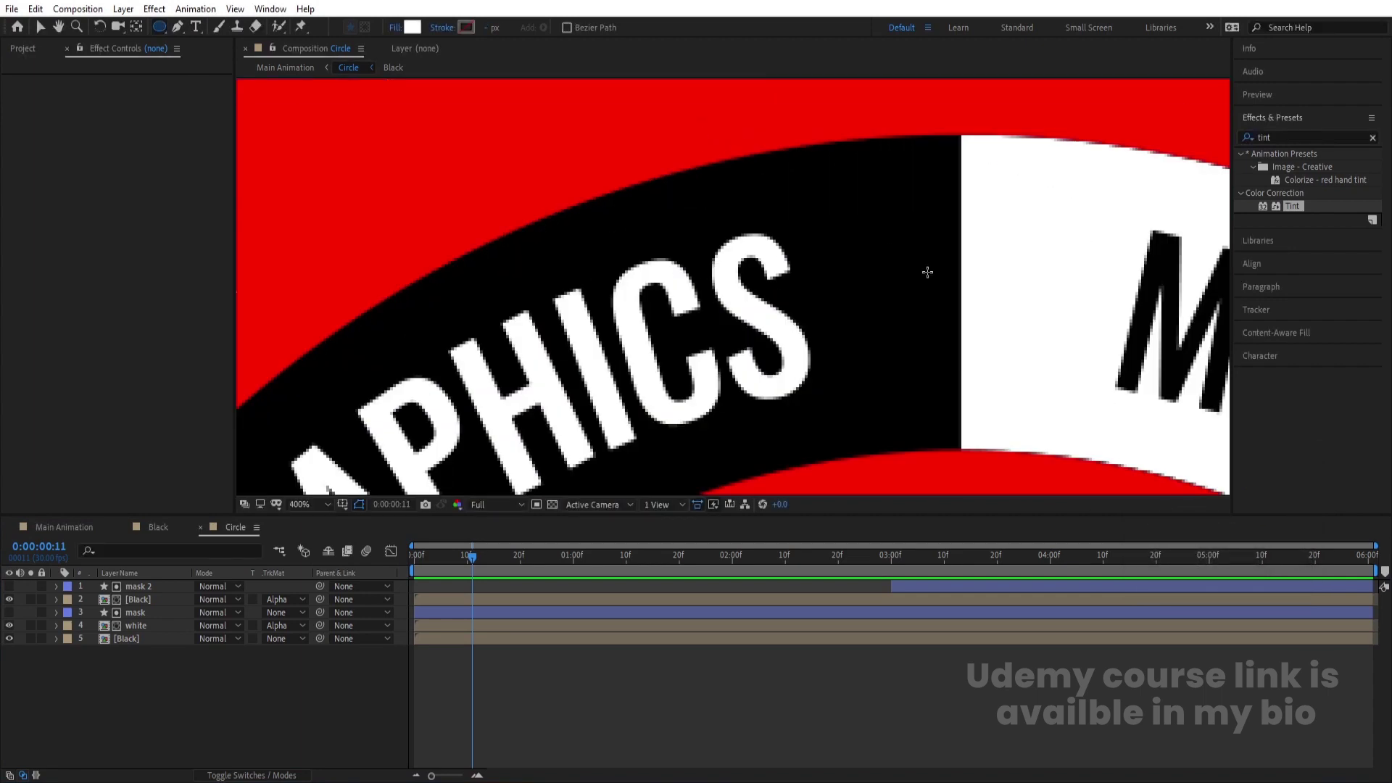
mouse_move(902, 211)
mouse_down()
mouse_move(1037, 349)
mouse_move(1026, 355)
mouse_up()
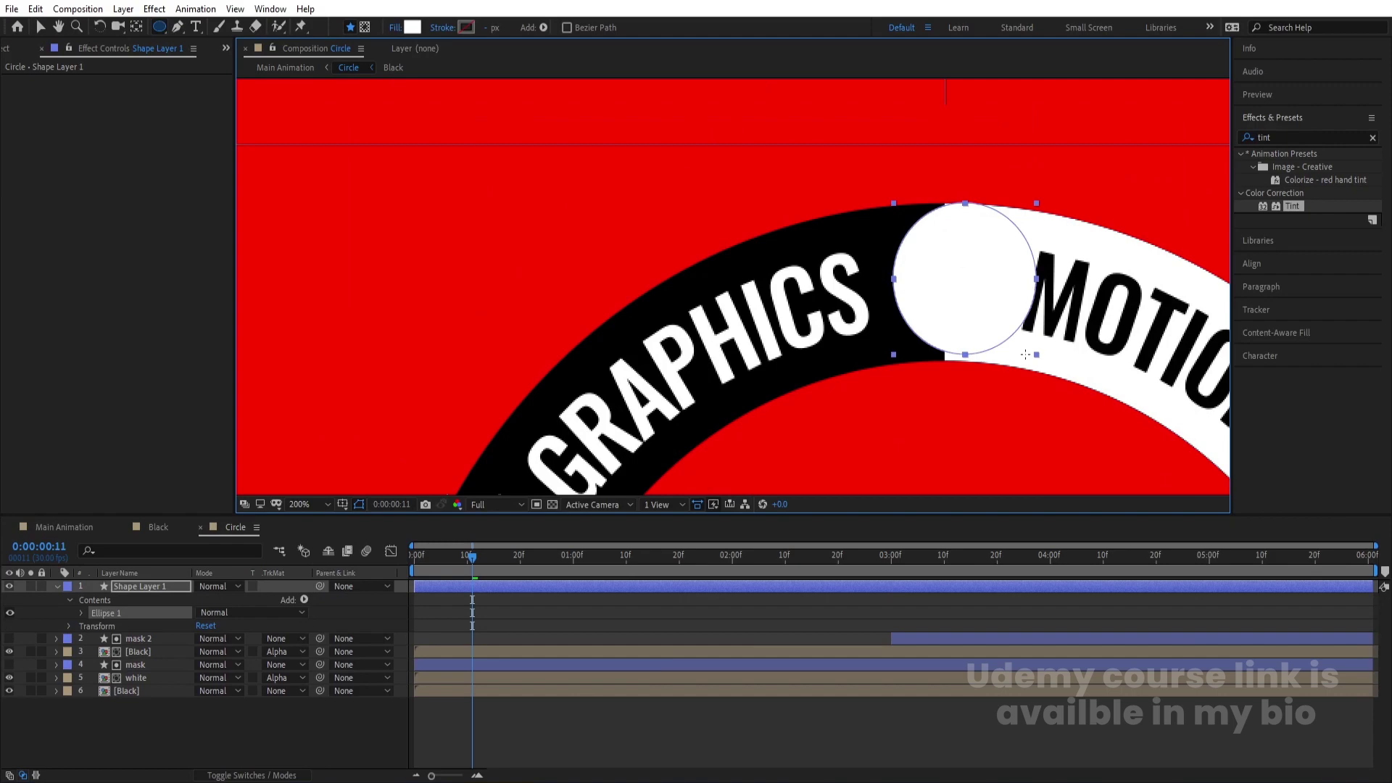
click(111, 584)
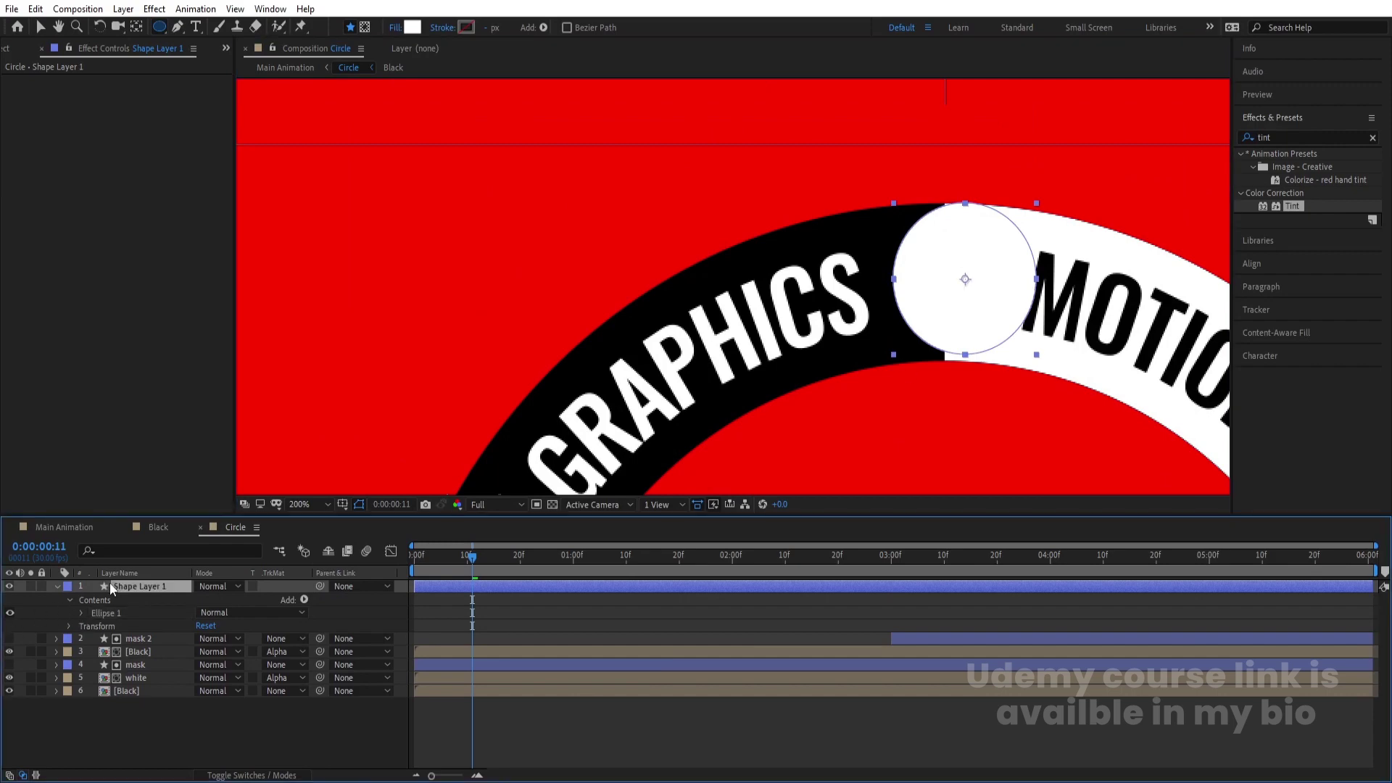
key(v)
drag(997, 313, 977, 316)
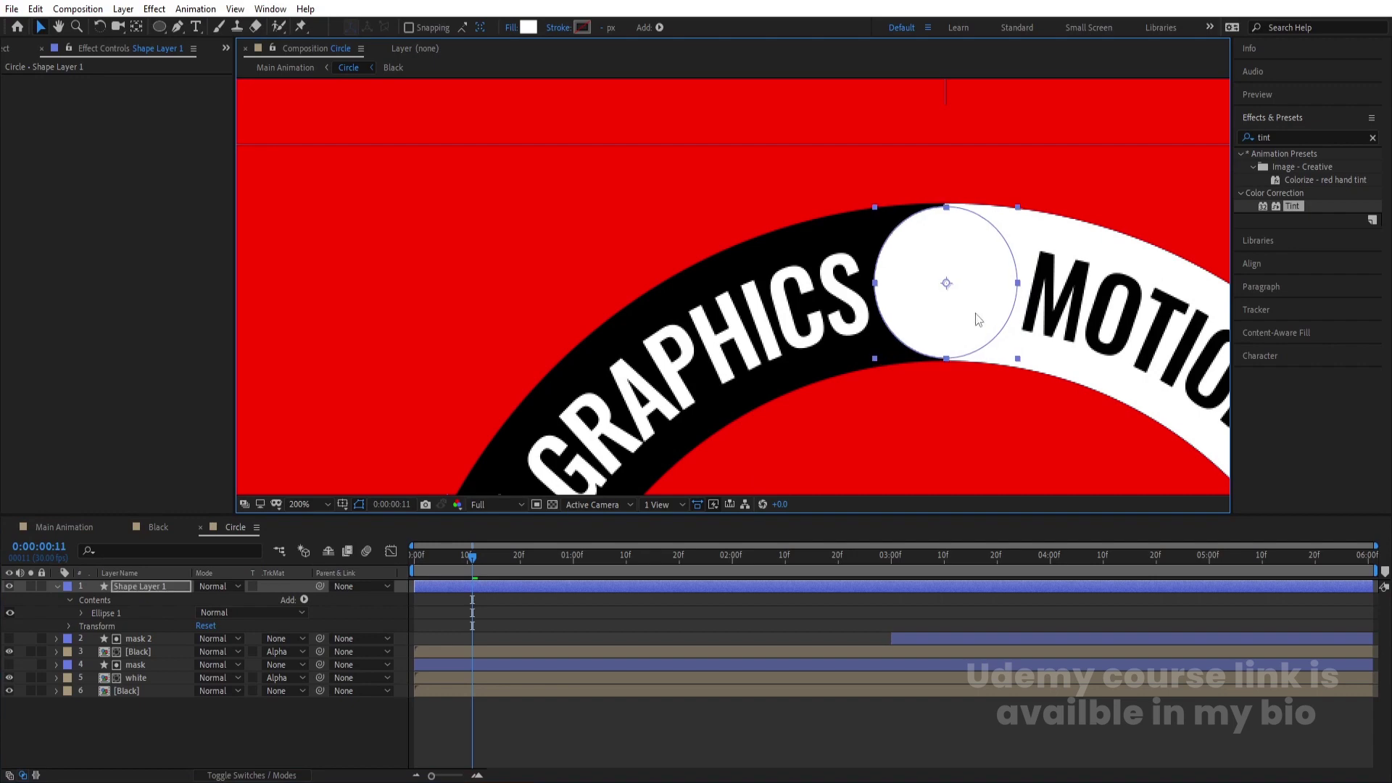
- Scale the dot to 105% and fit the composition in the viewer
key(s)
drag(220, 601, 224, 601)
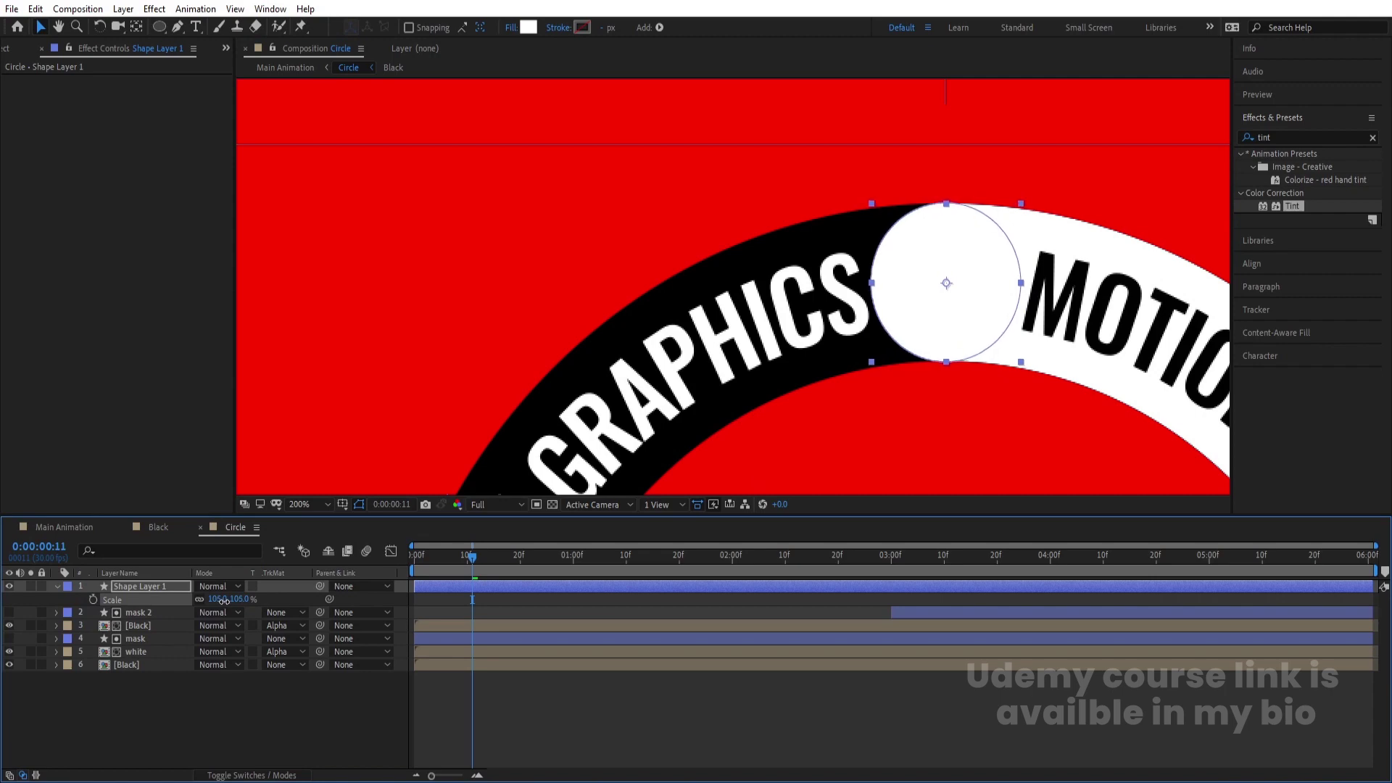
click(291, 502)
click(297, 237)
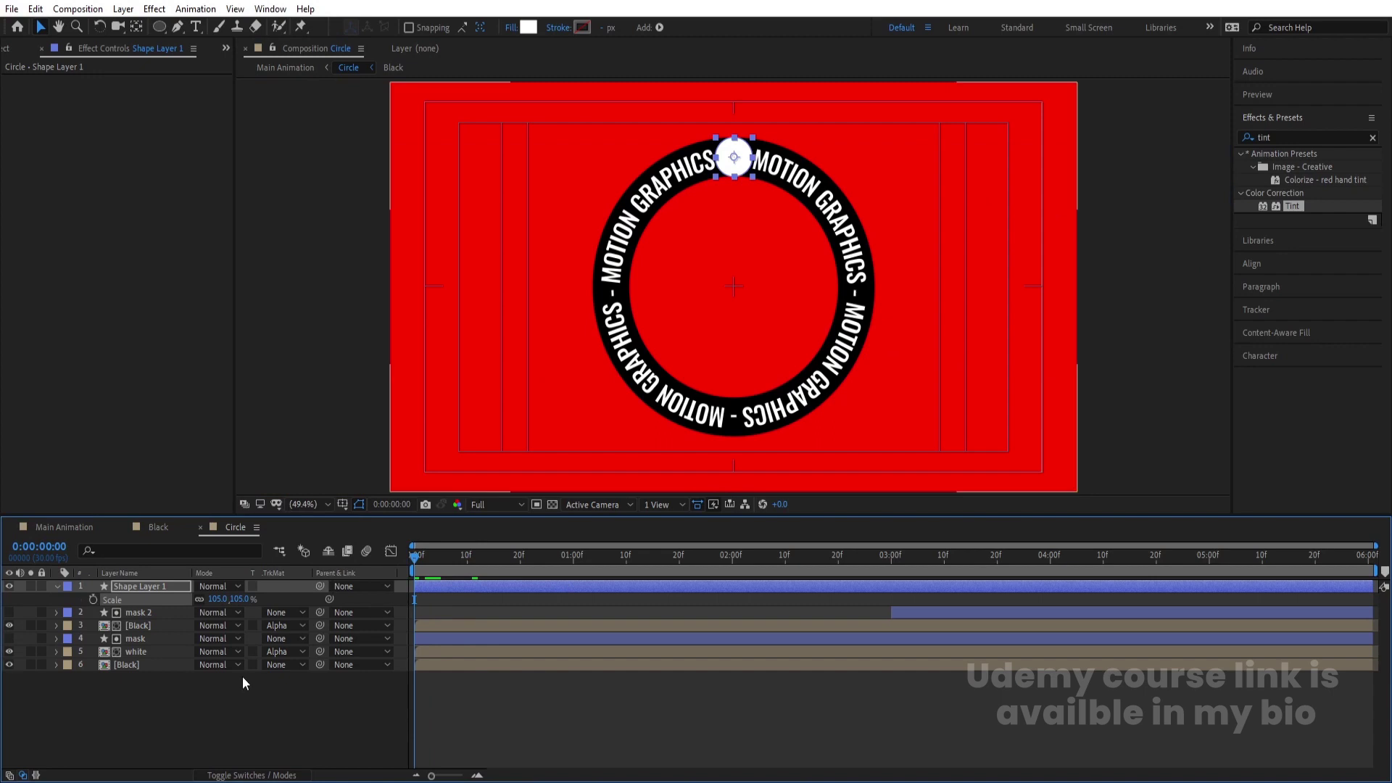
click(190, 714)
key(Home)
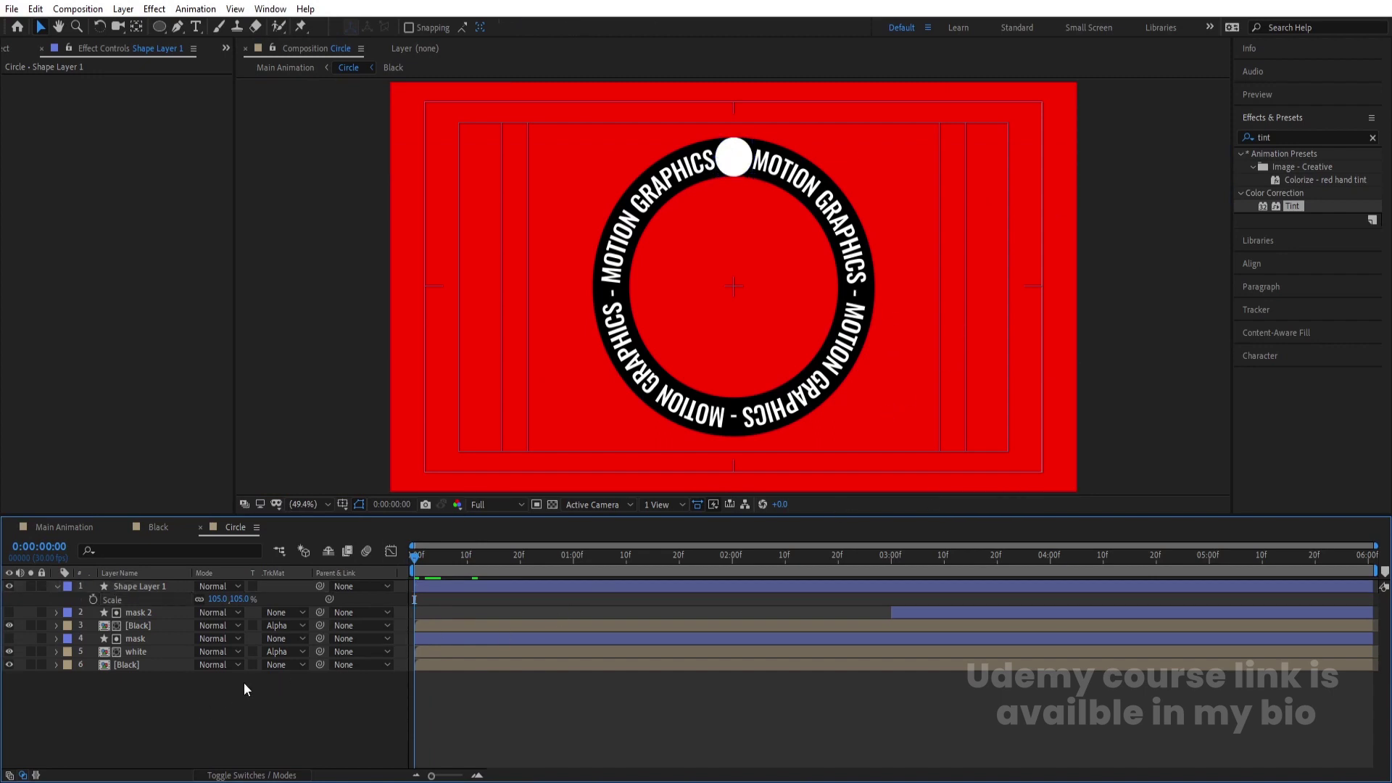
- Duplicate the mask layer as mask 3 and move it second in the stack
key(u)
key(u)
key(u)
key(u)
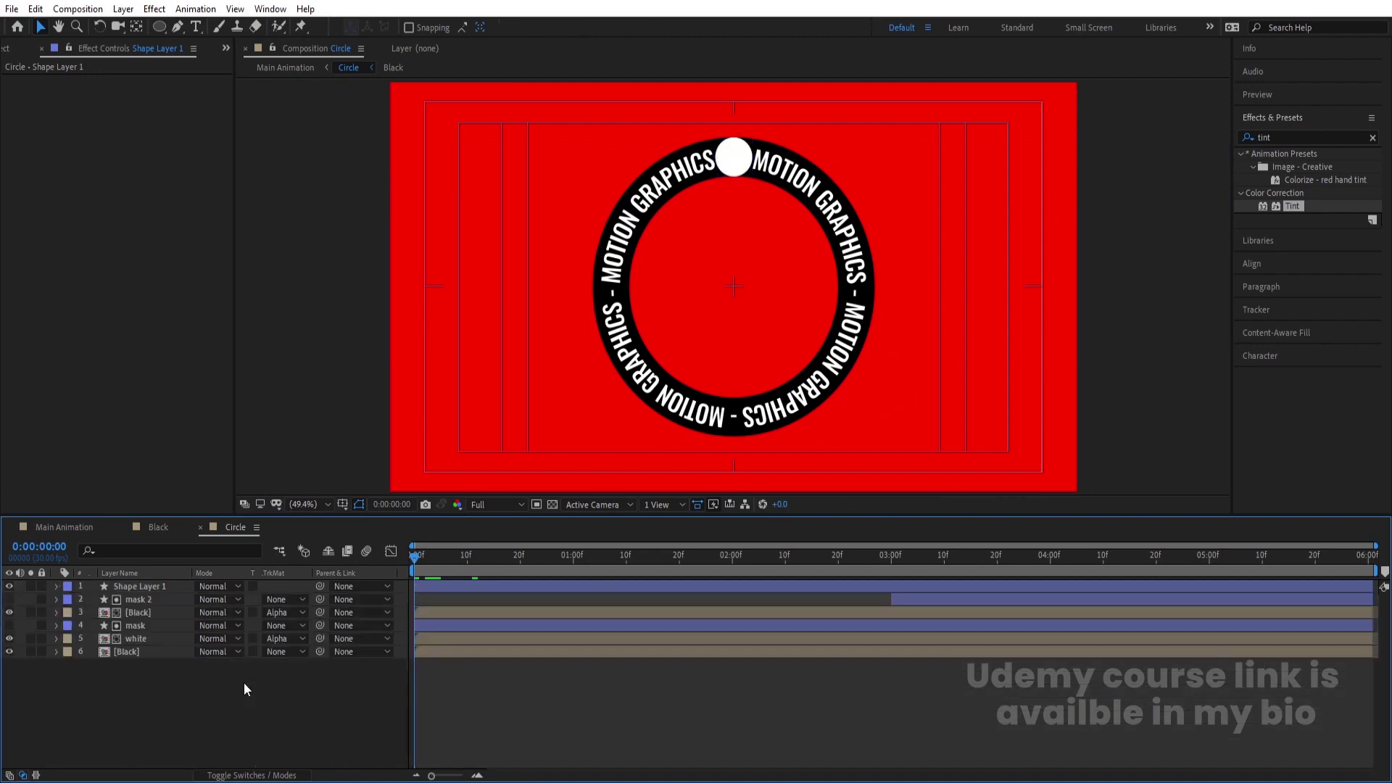
click(140, 602)
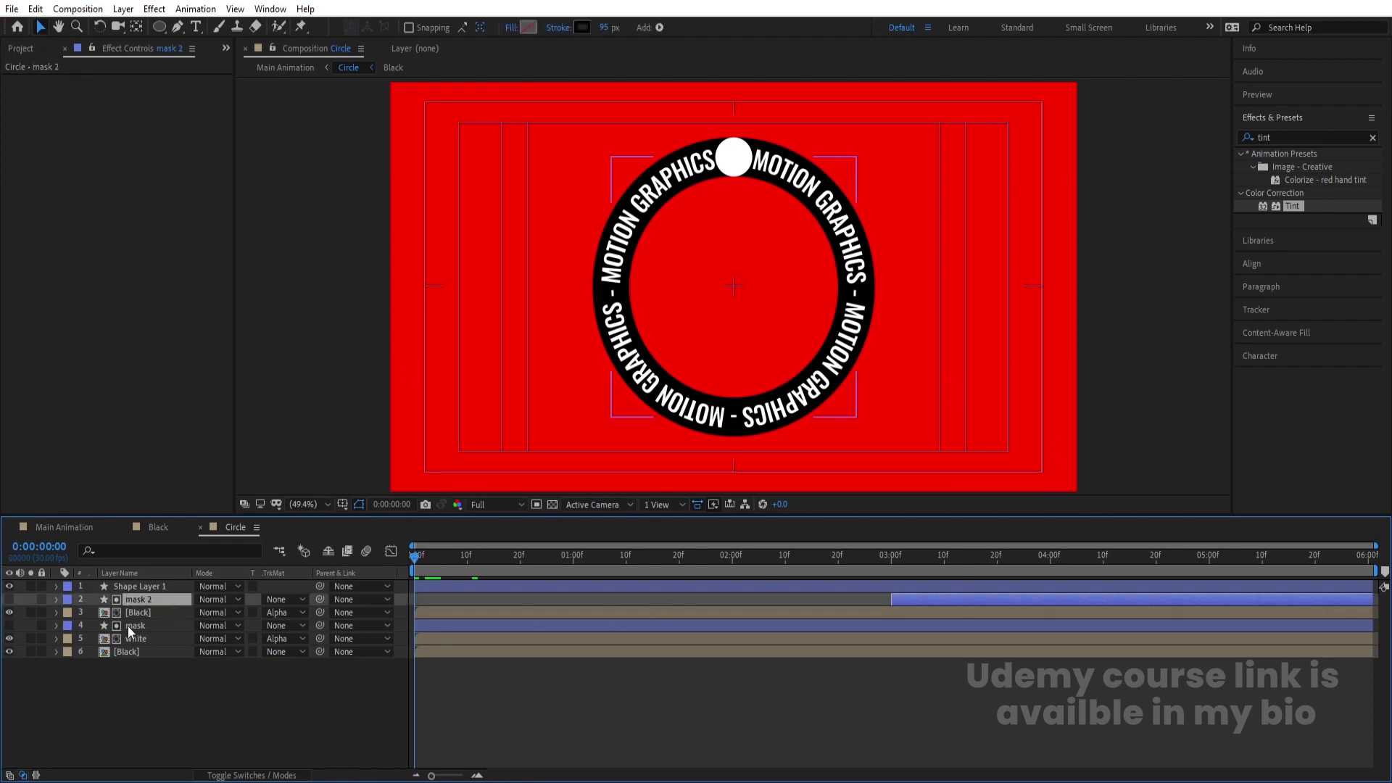
click(129, 626)
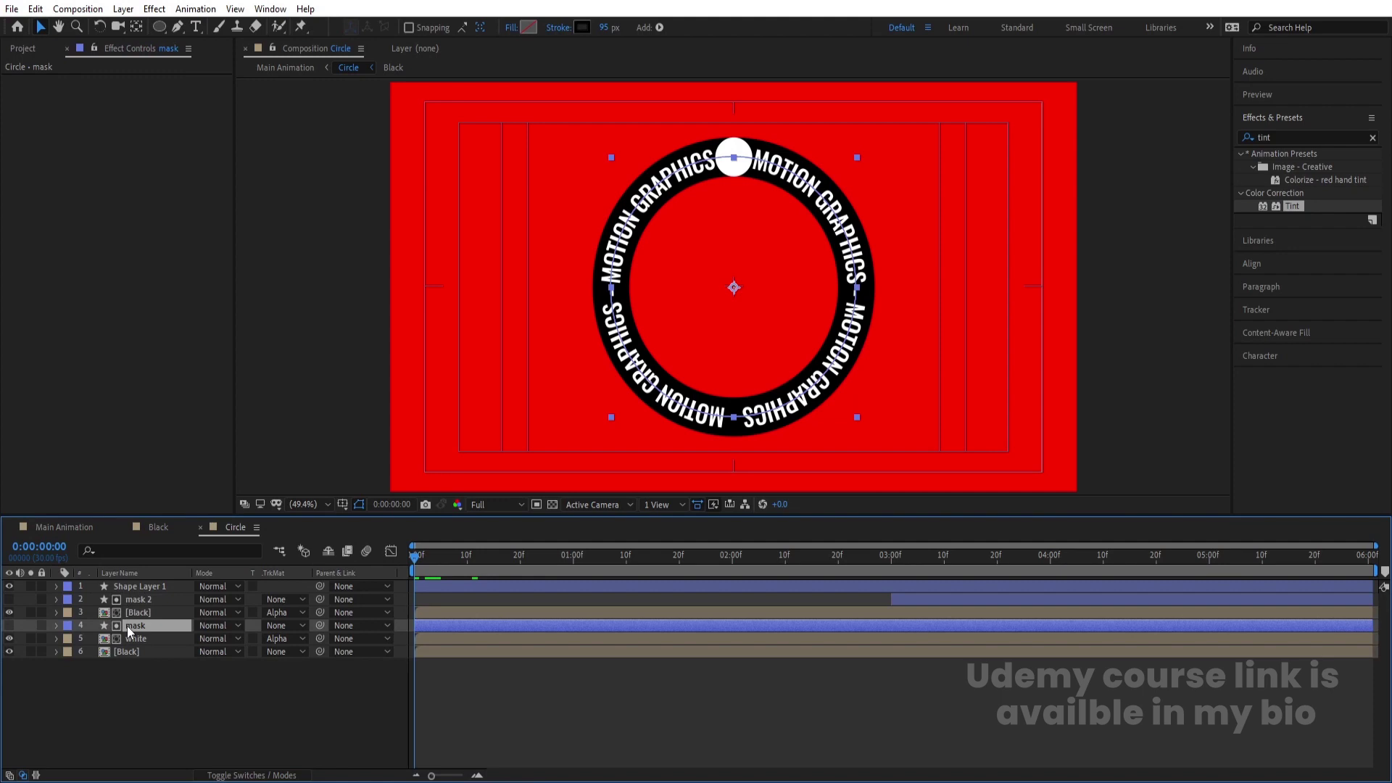
key(ctrl+d)
drag(128, 625, 125, 595)
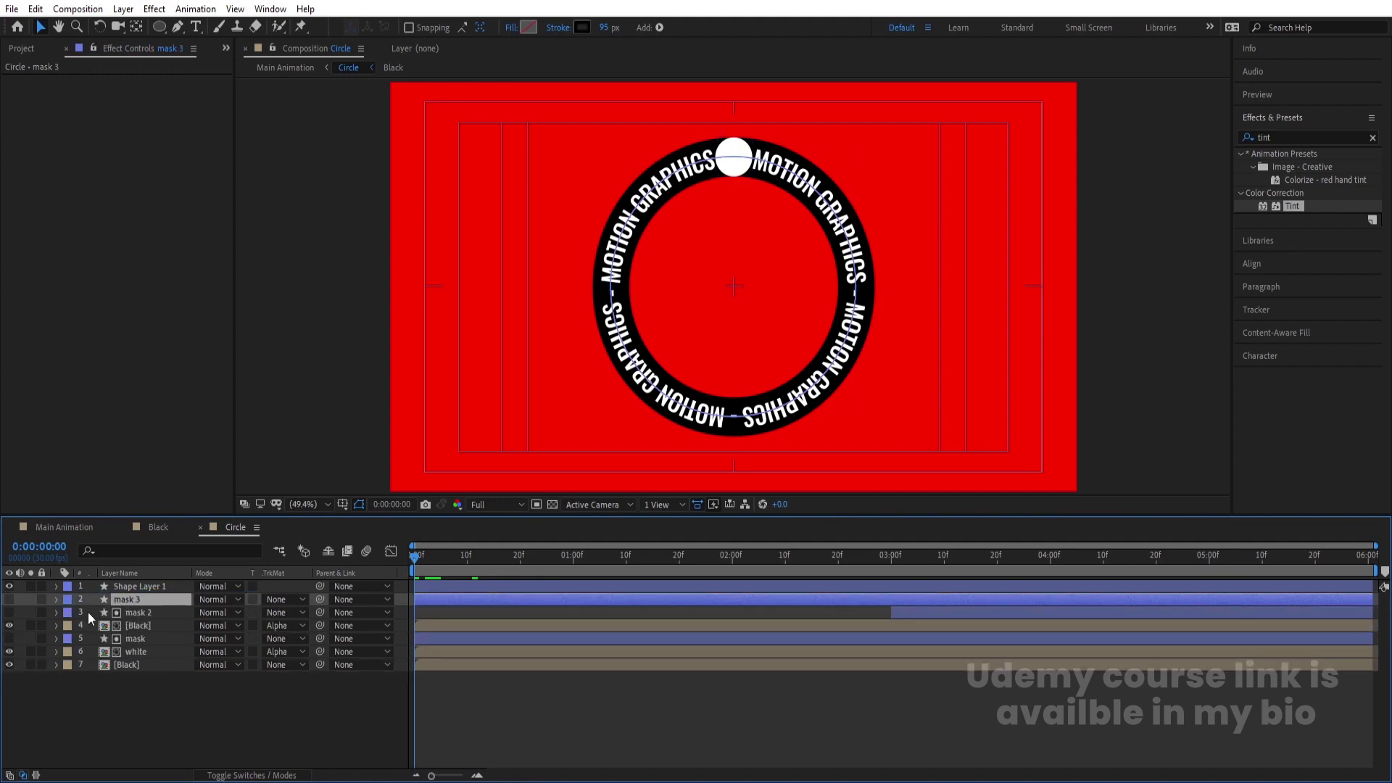
- Solo mask 3 and the white dot and preview up to 3 seconds
click(10, 600)
key(u)
key(space)
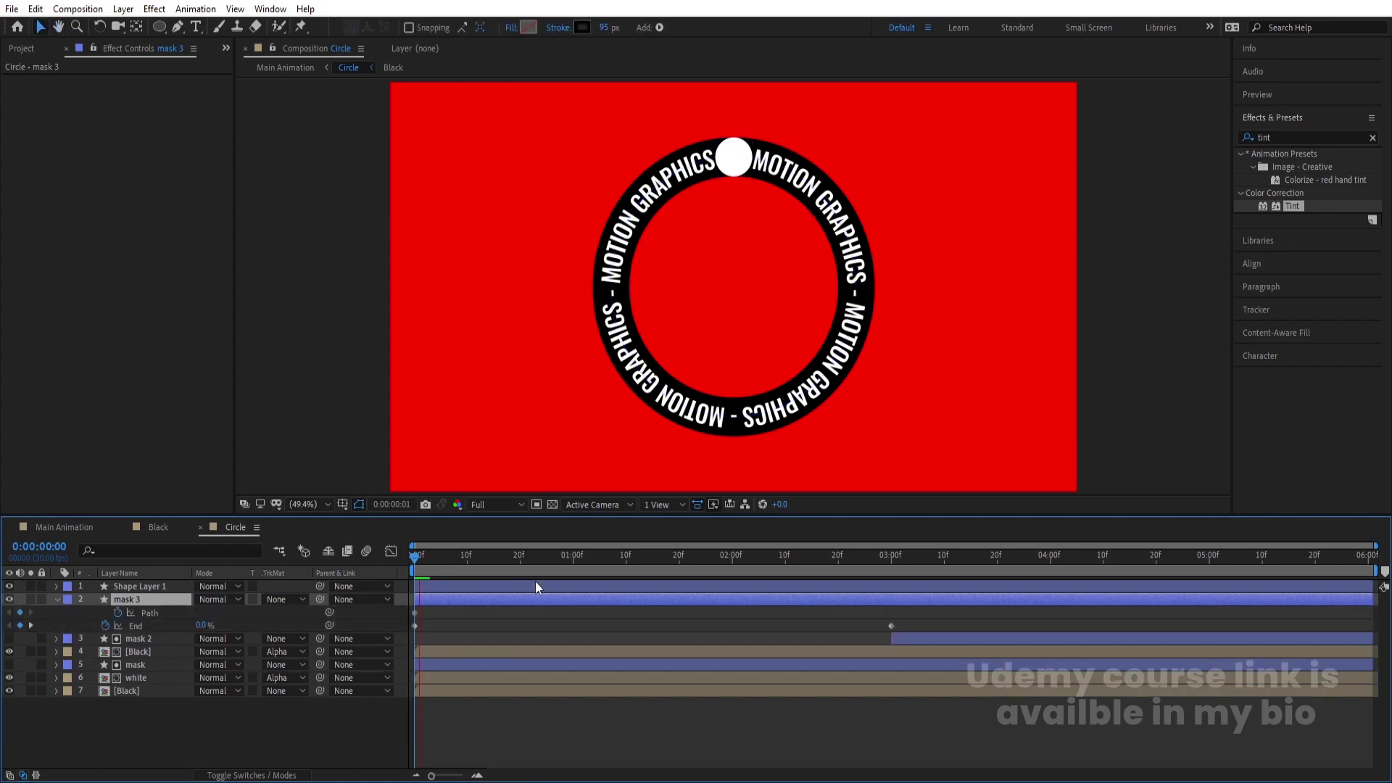
click(30, 600)
click(31, 586)
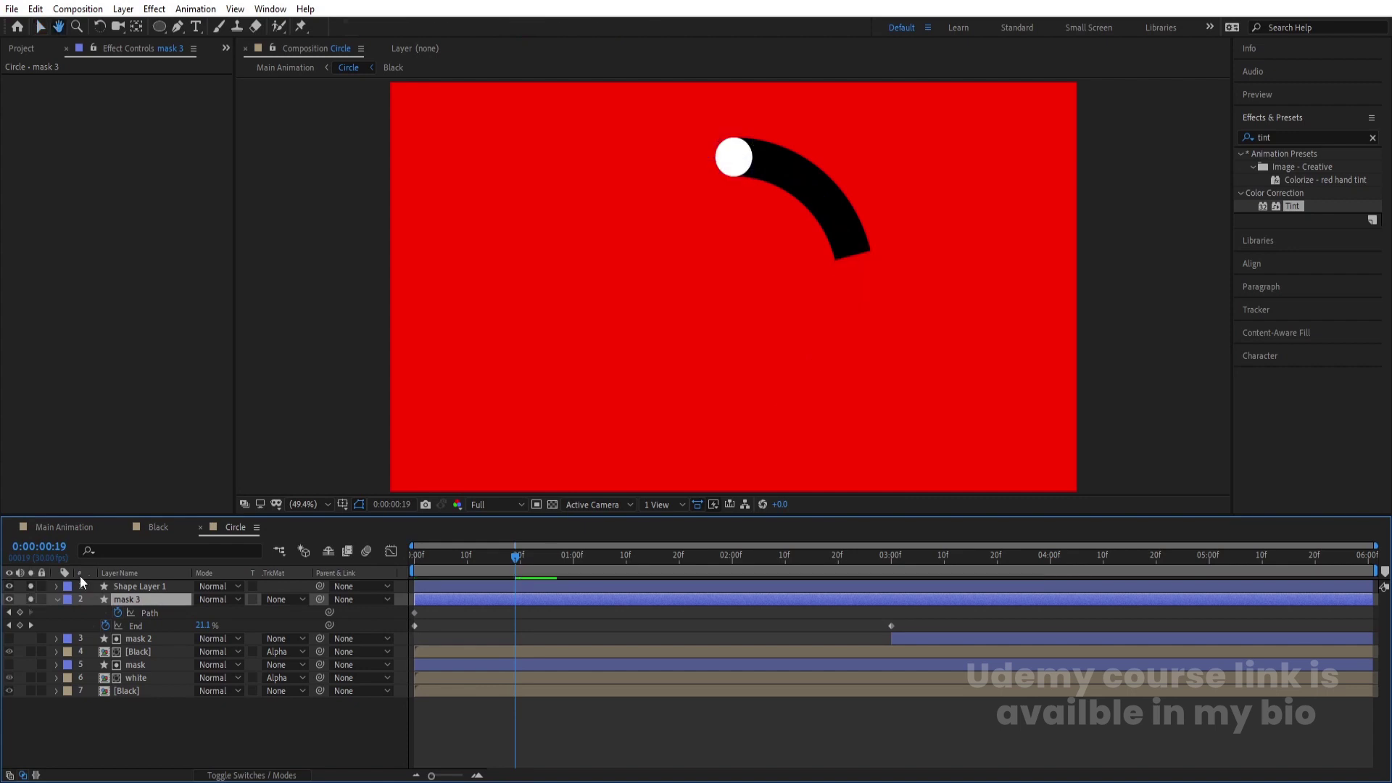
key(space)
click(892, 566)
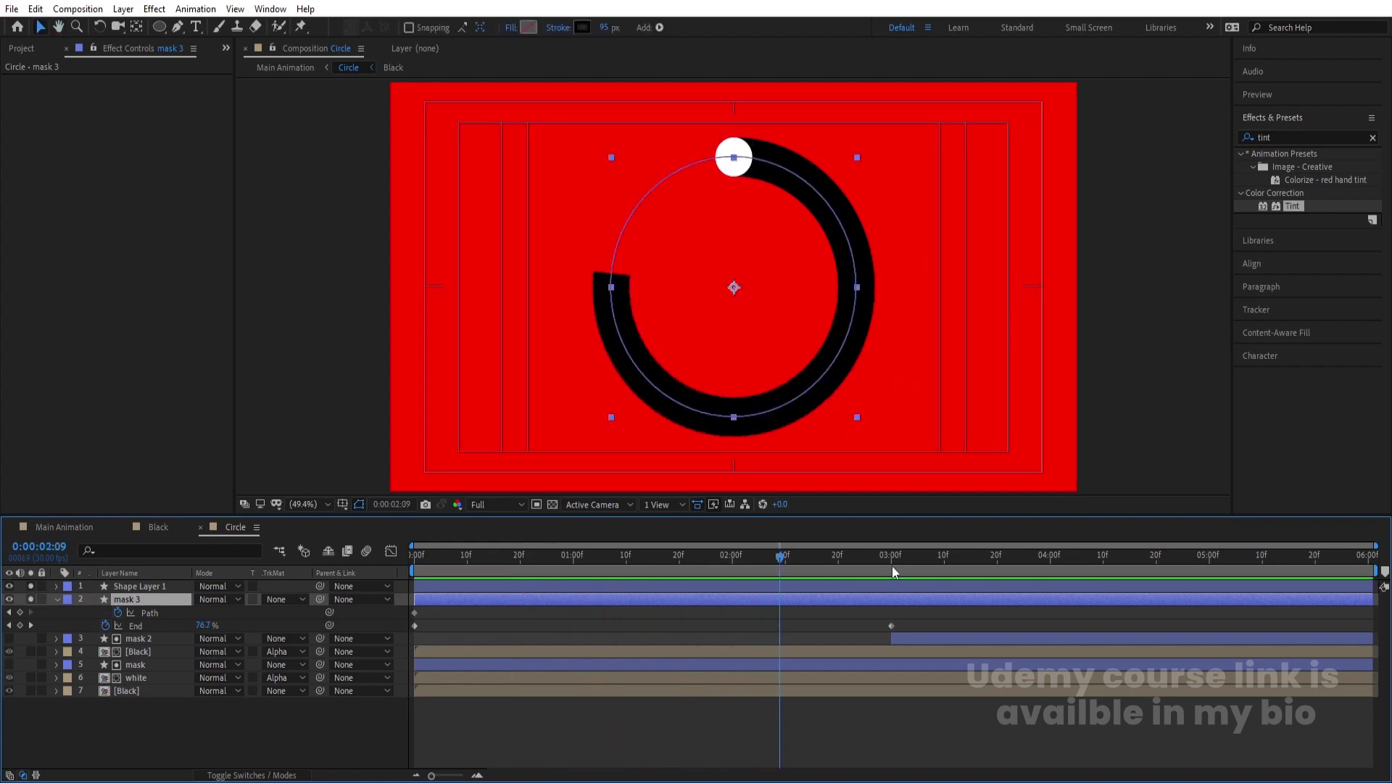
- Delete mask 3's End and Path keyframes and parent Shape Layer 1 to mask 3
drag(908, 616, 371, 634)
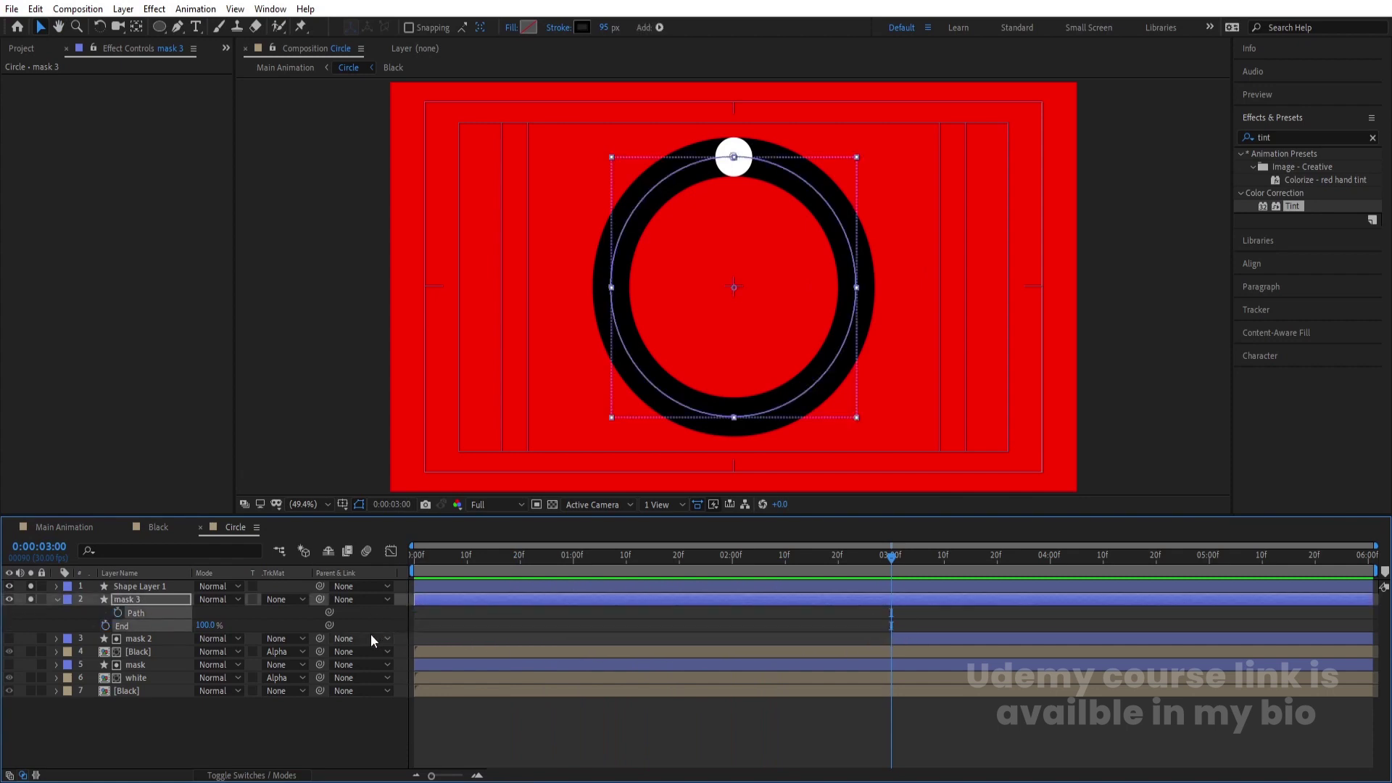
key(Delete)
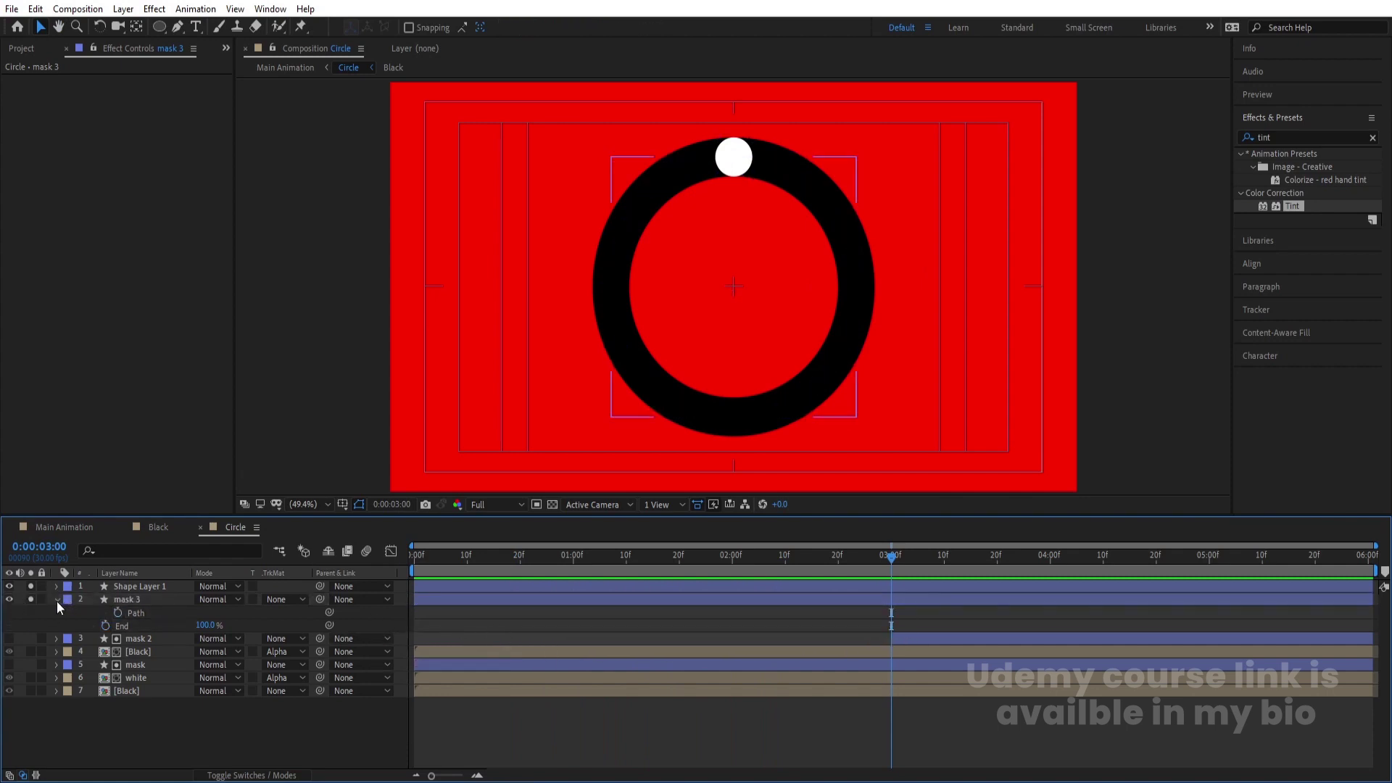
click(58, 600)
click(152, 587)
drag(321, 586, 154, 599)
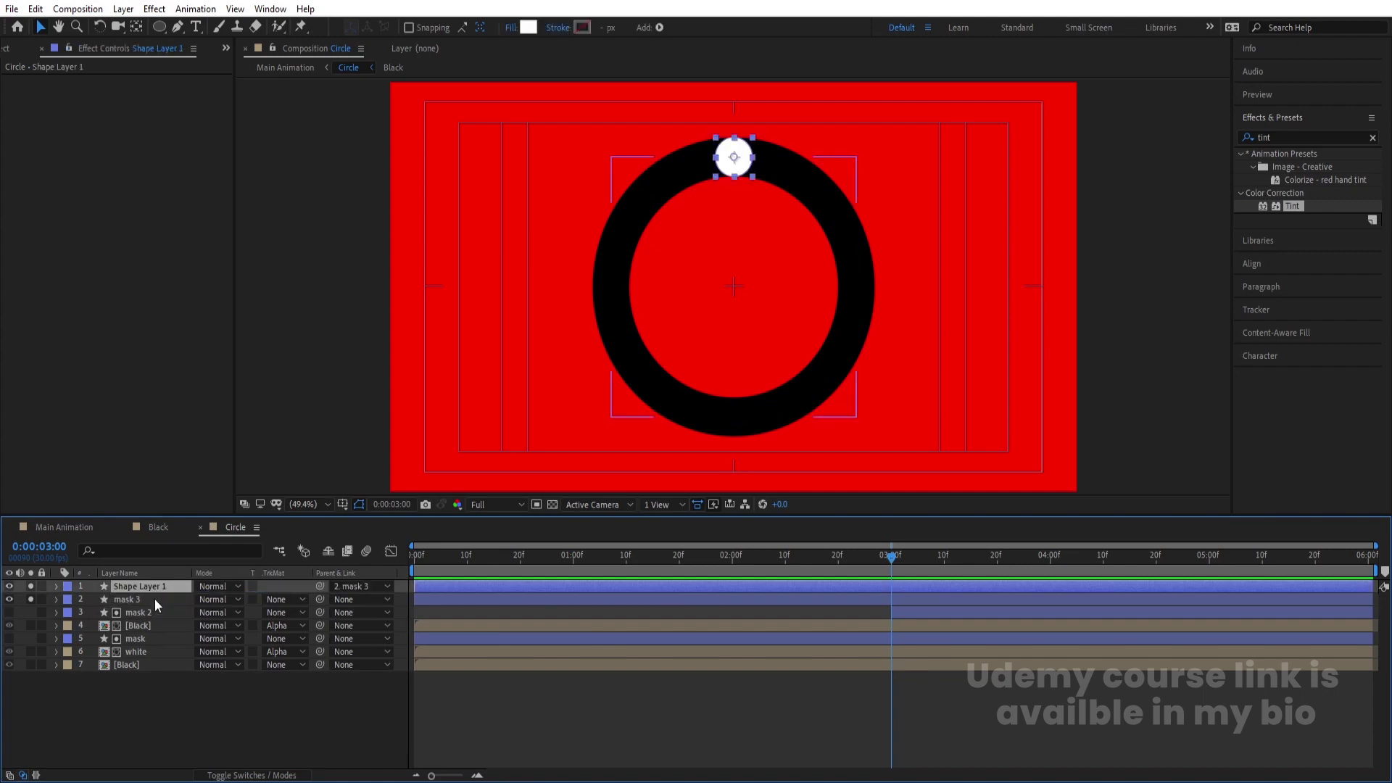
- Turn off solo on mask 3 and the dot, and hide mask 3
click(154, 599)
drag(435, 555, 415, 557)
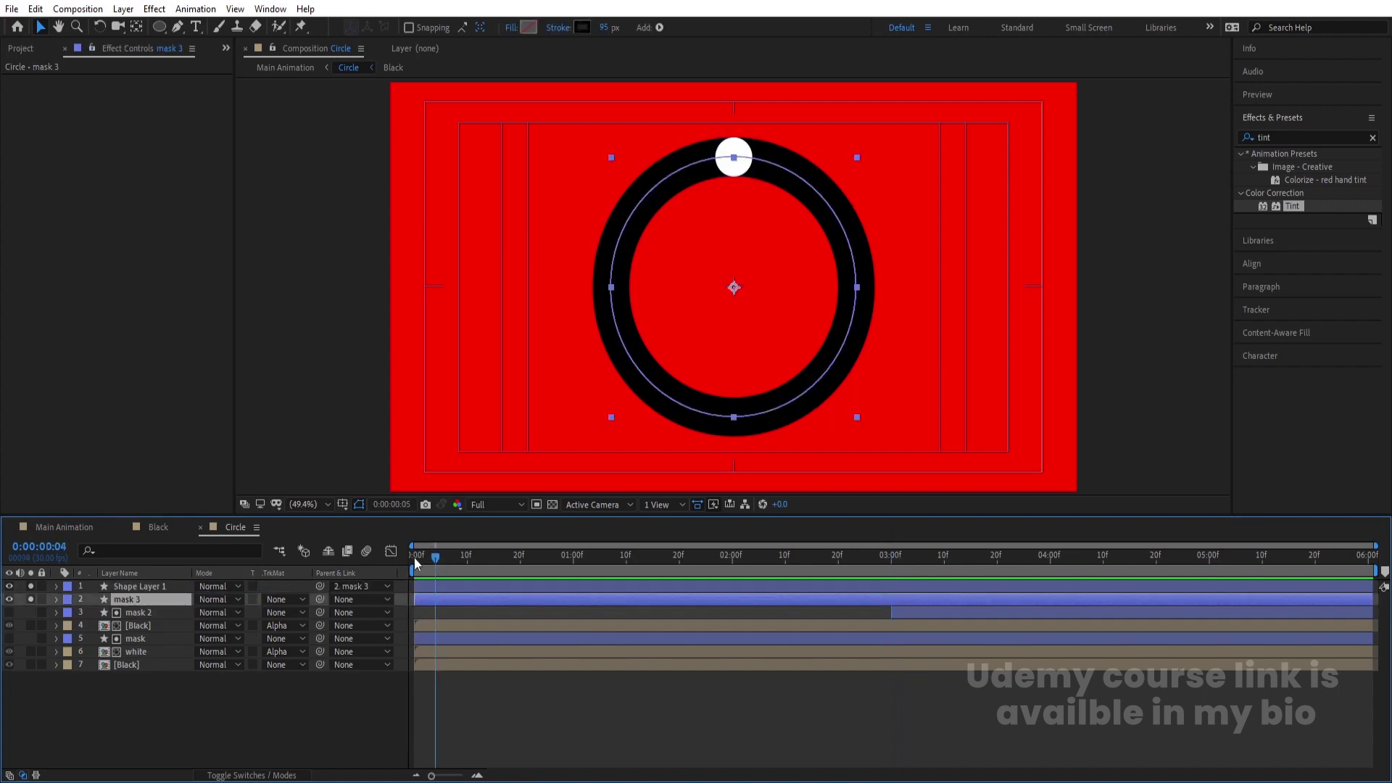
click(30, 599)
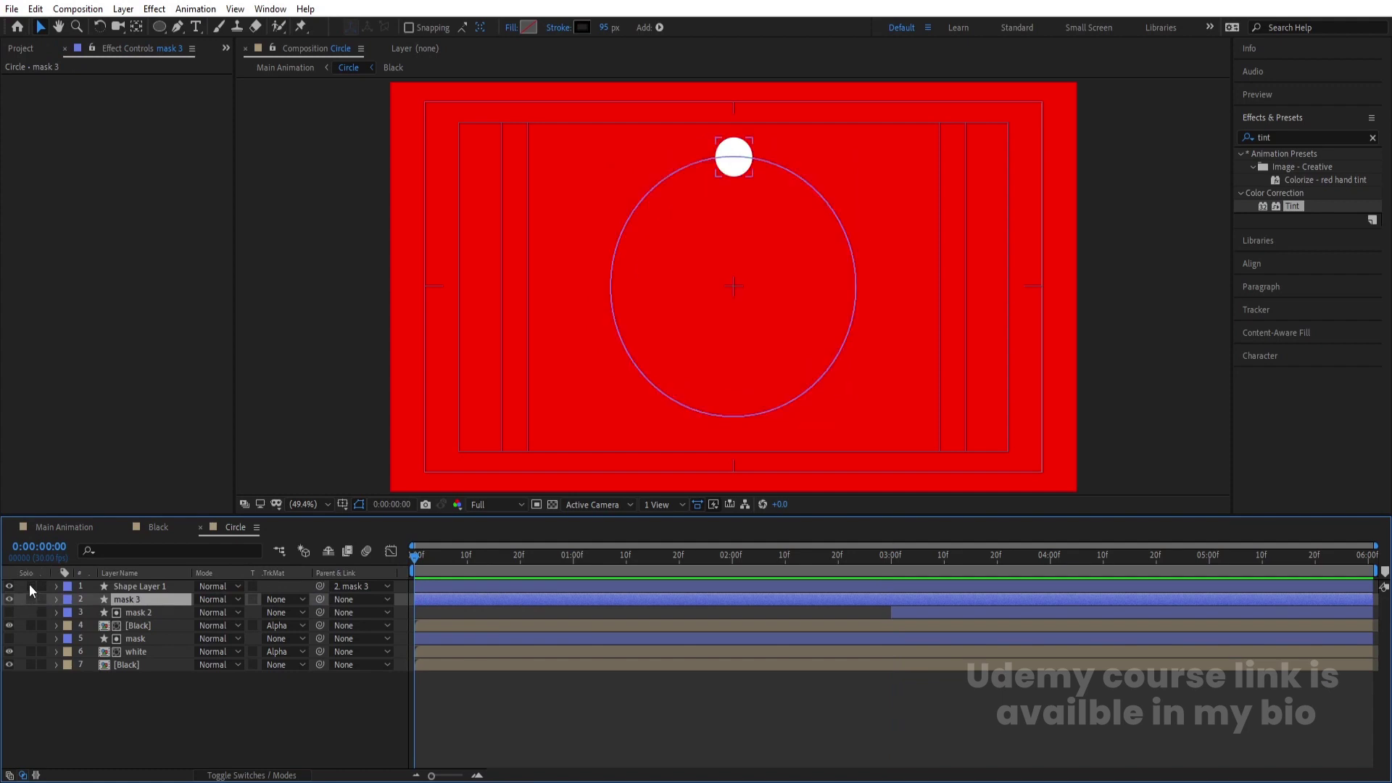
click(30, 586)
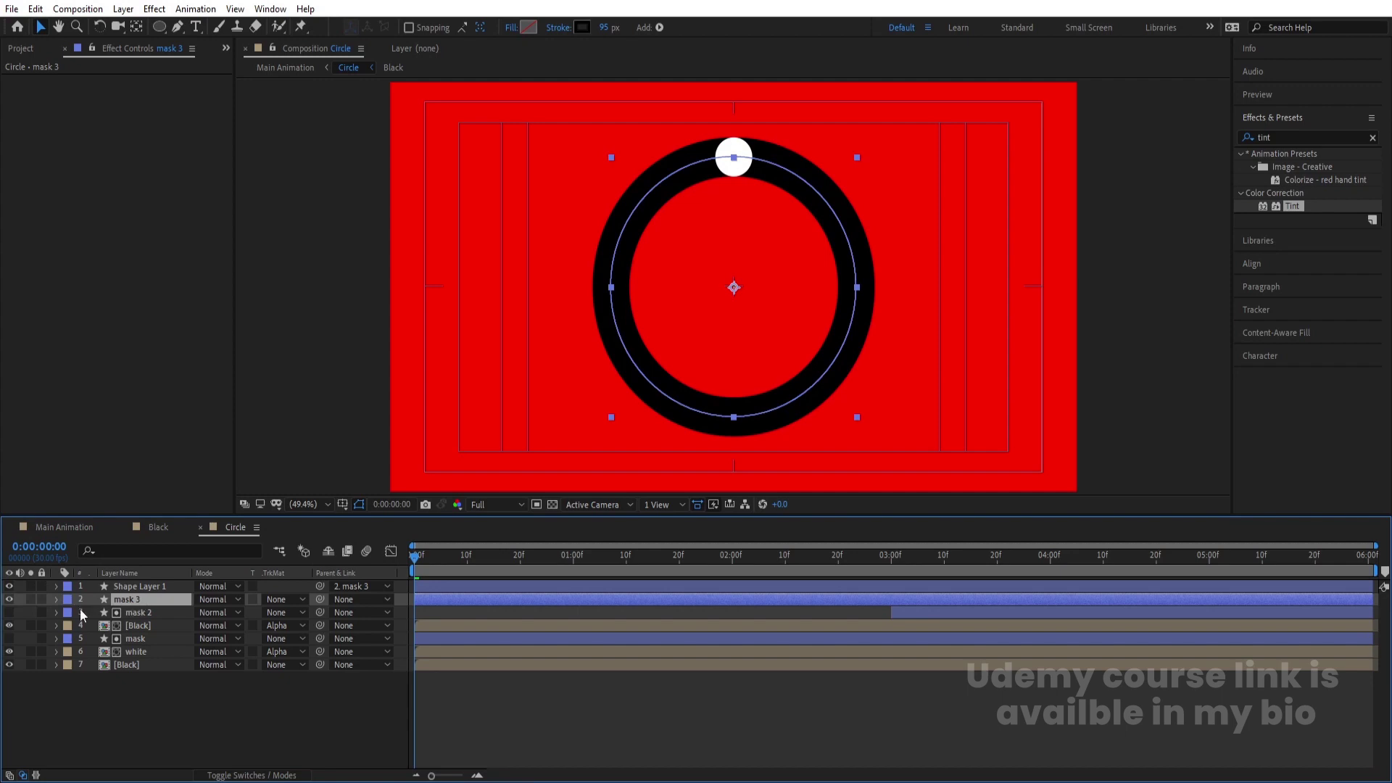
click(8, 599)
- Keyframe mask 3's Rotation from 0 at 0 s to 2x+0.0° at 6 s, then preview
key(r)
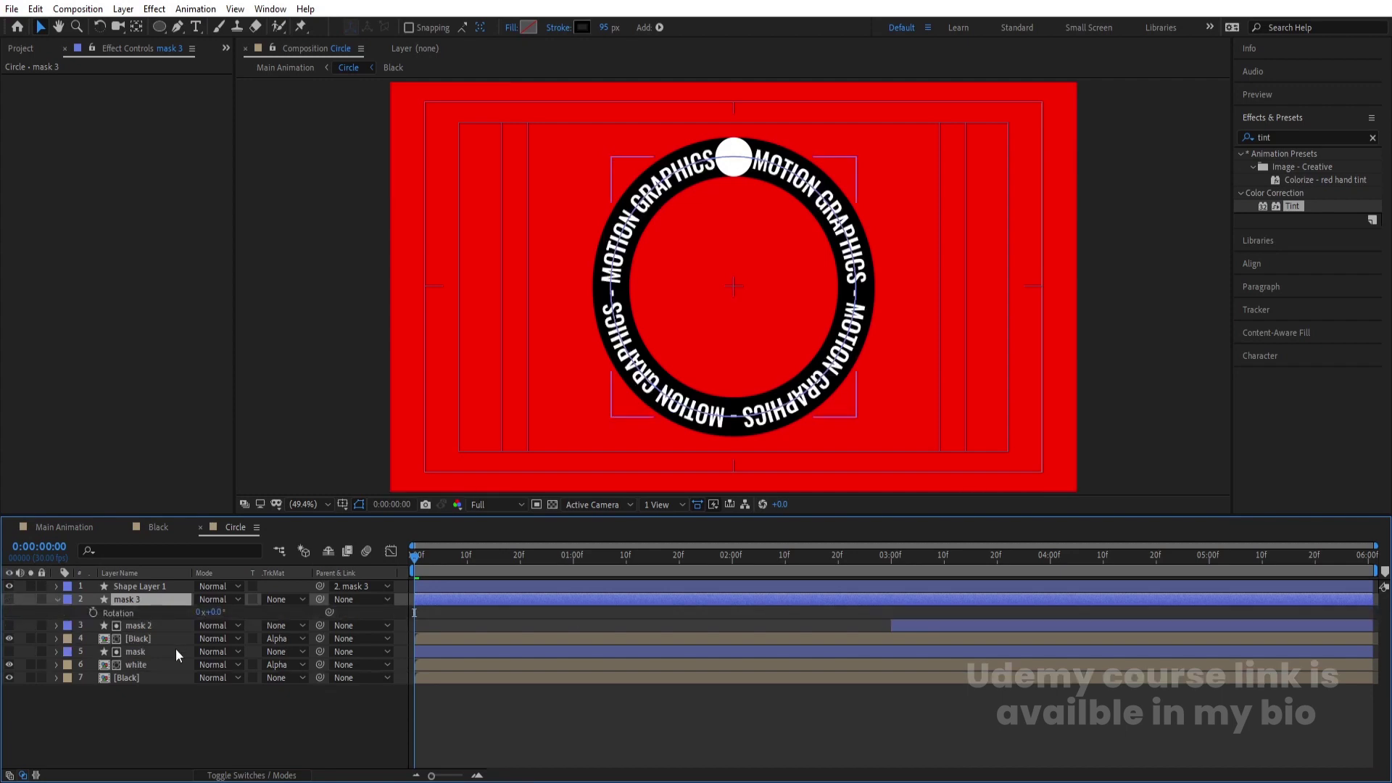
click(92, 612)
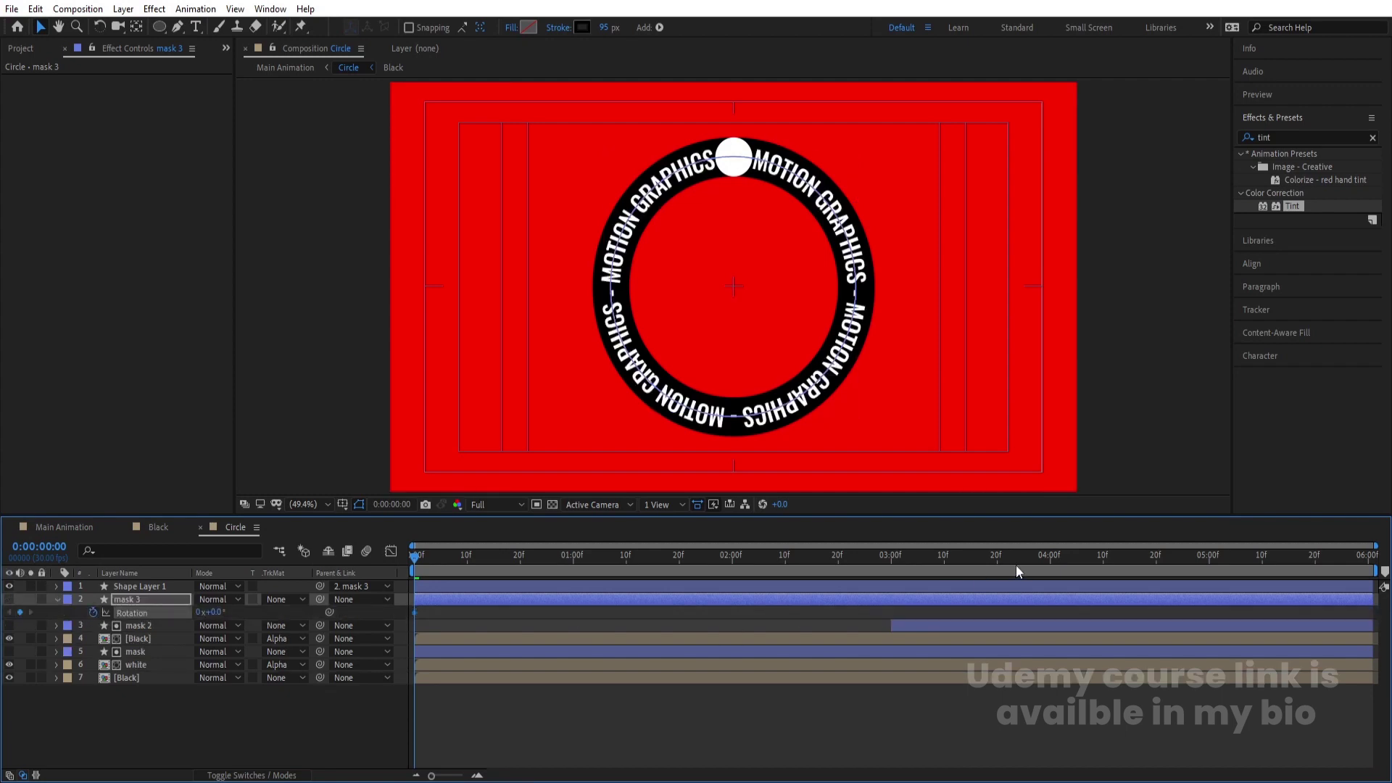
drag(1115, 555, 1387, 655)
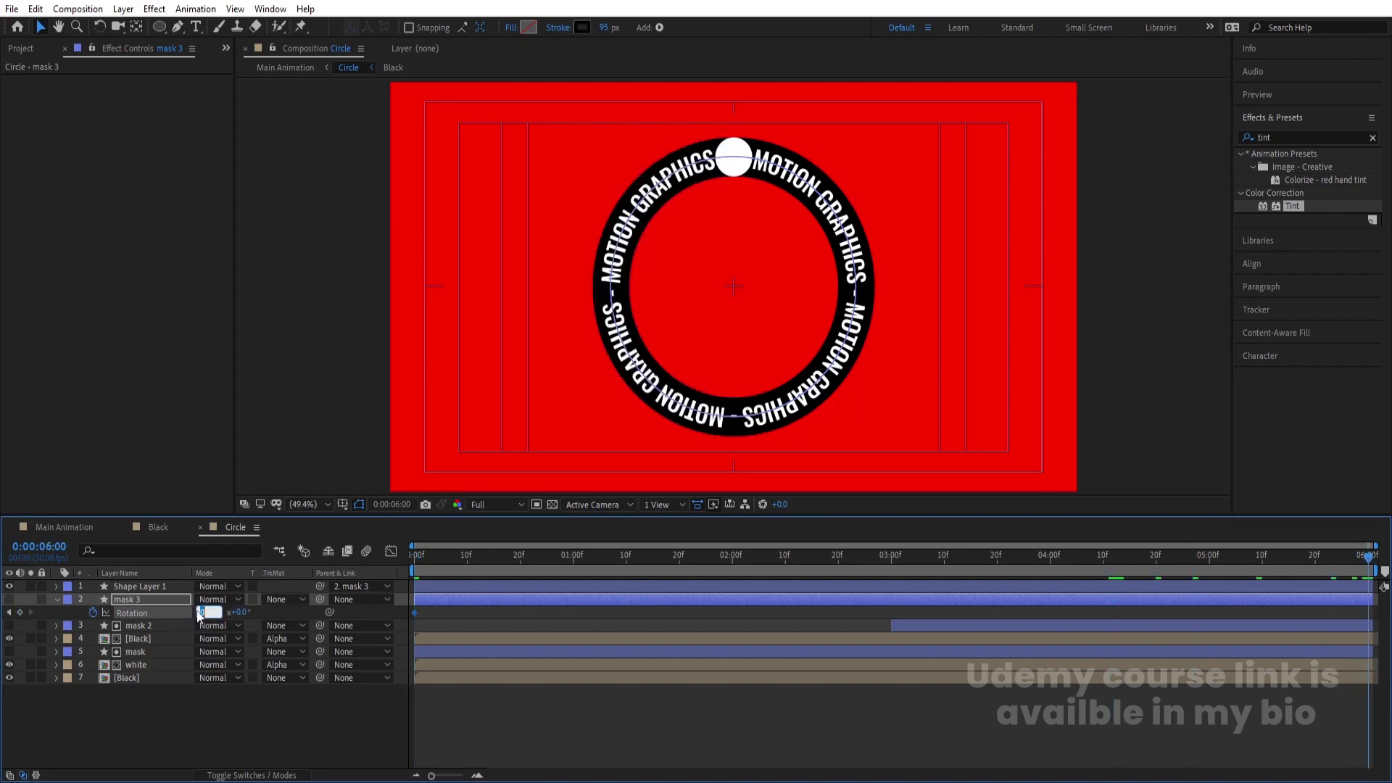
key(Return)
key(space)
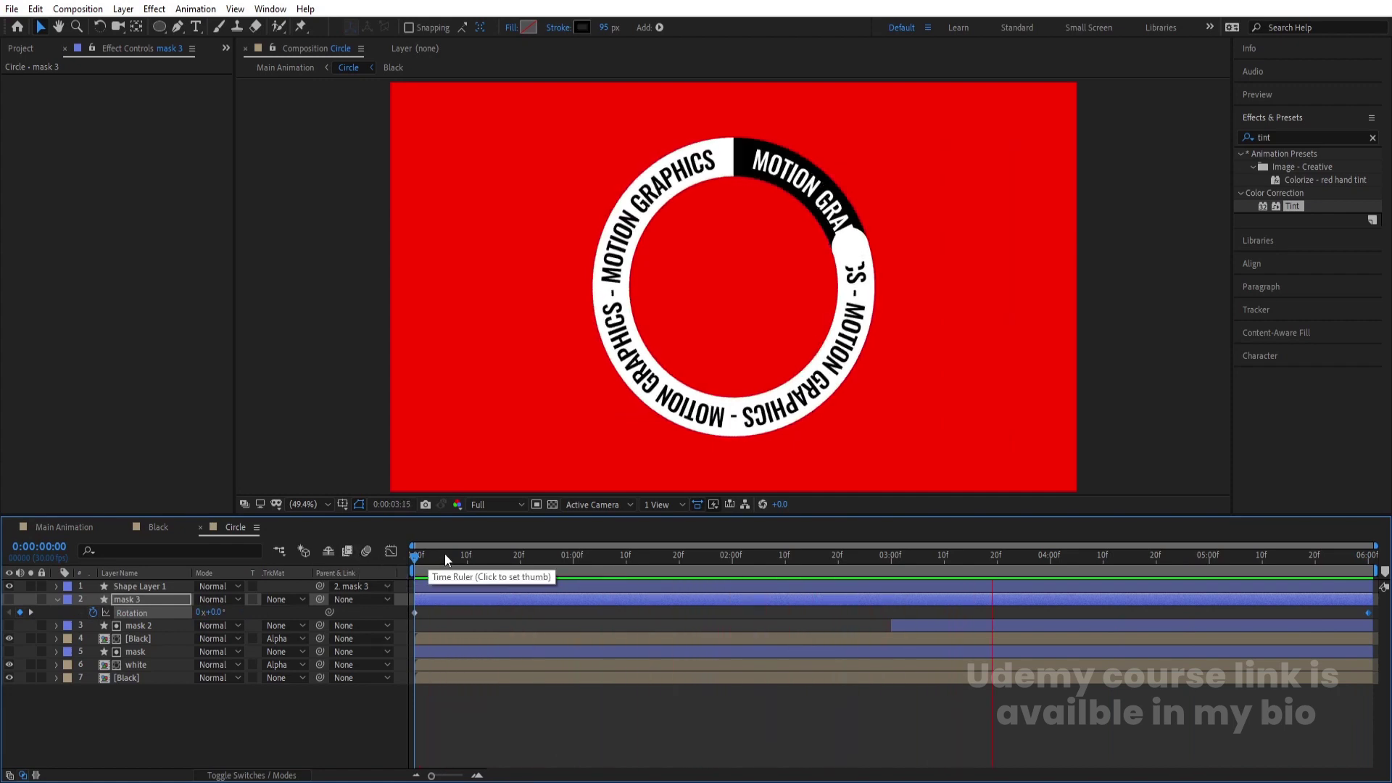
key(space)
- Apply a Drop Shadow effect to the white dot's Shape Layer 1
click(138, 585)
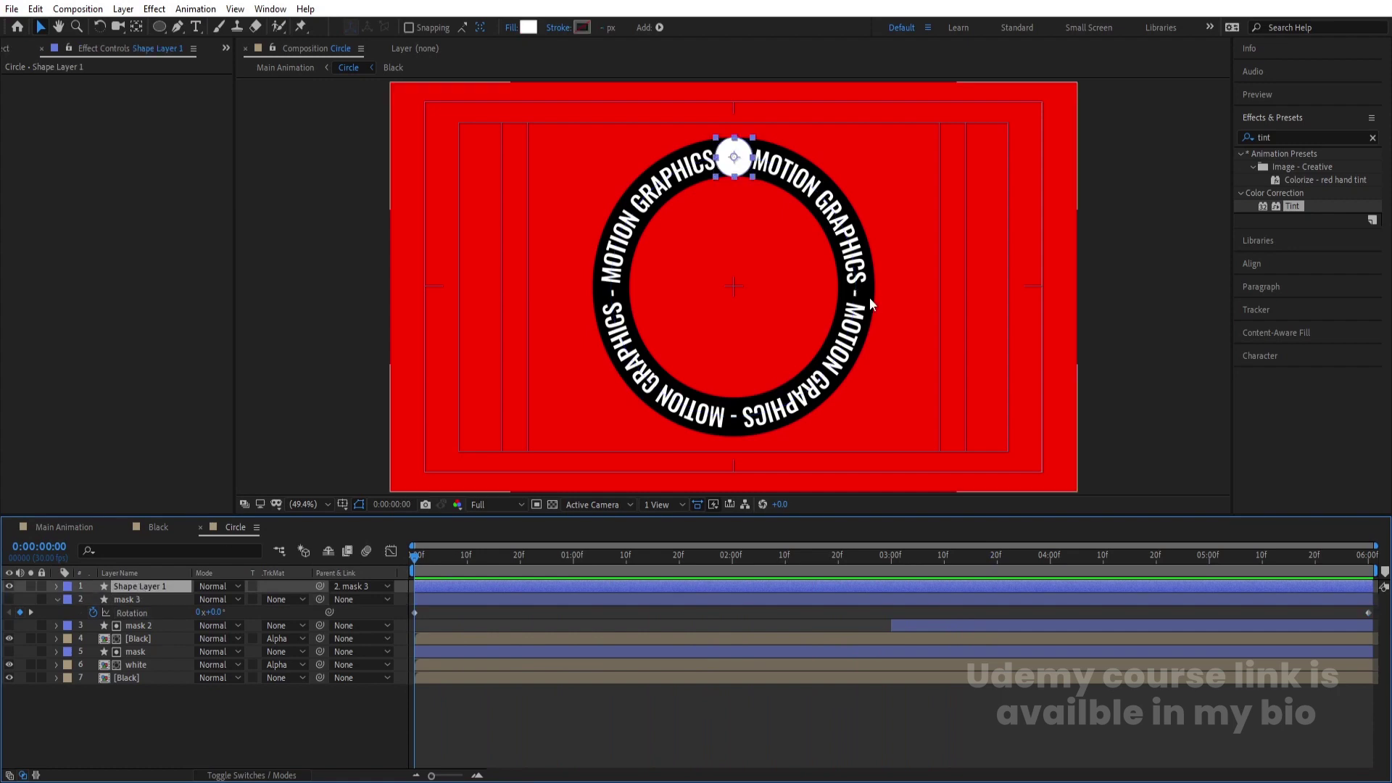
click(1285, 133)
key(BackSpace)
key(BackSpace)
key(BackSpace)
key(BackSpace)
text(drop)
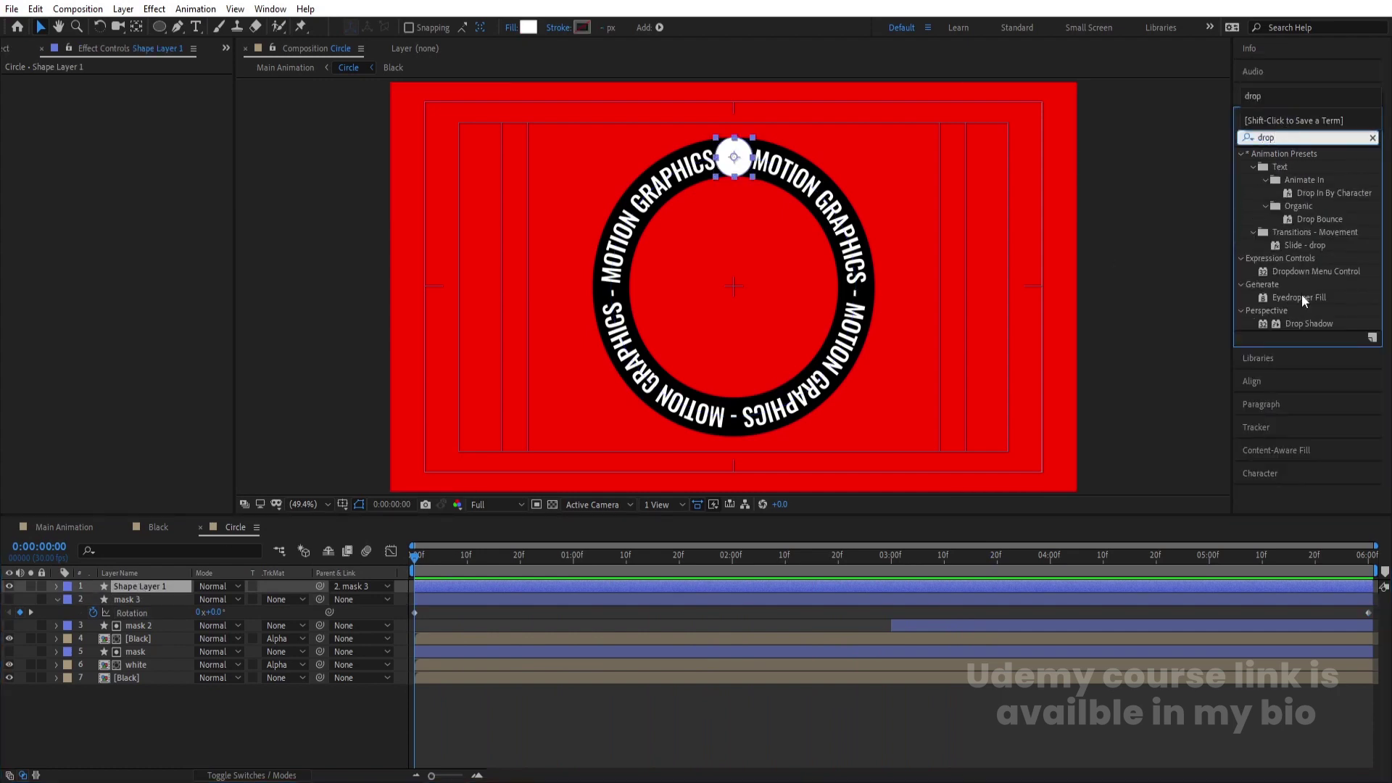
double_click(1310, 322)
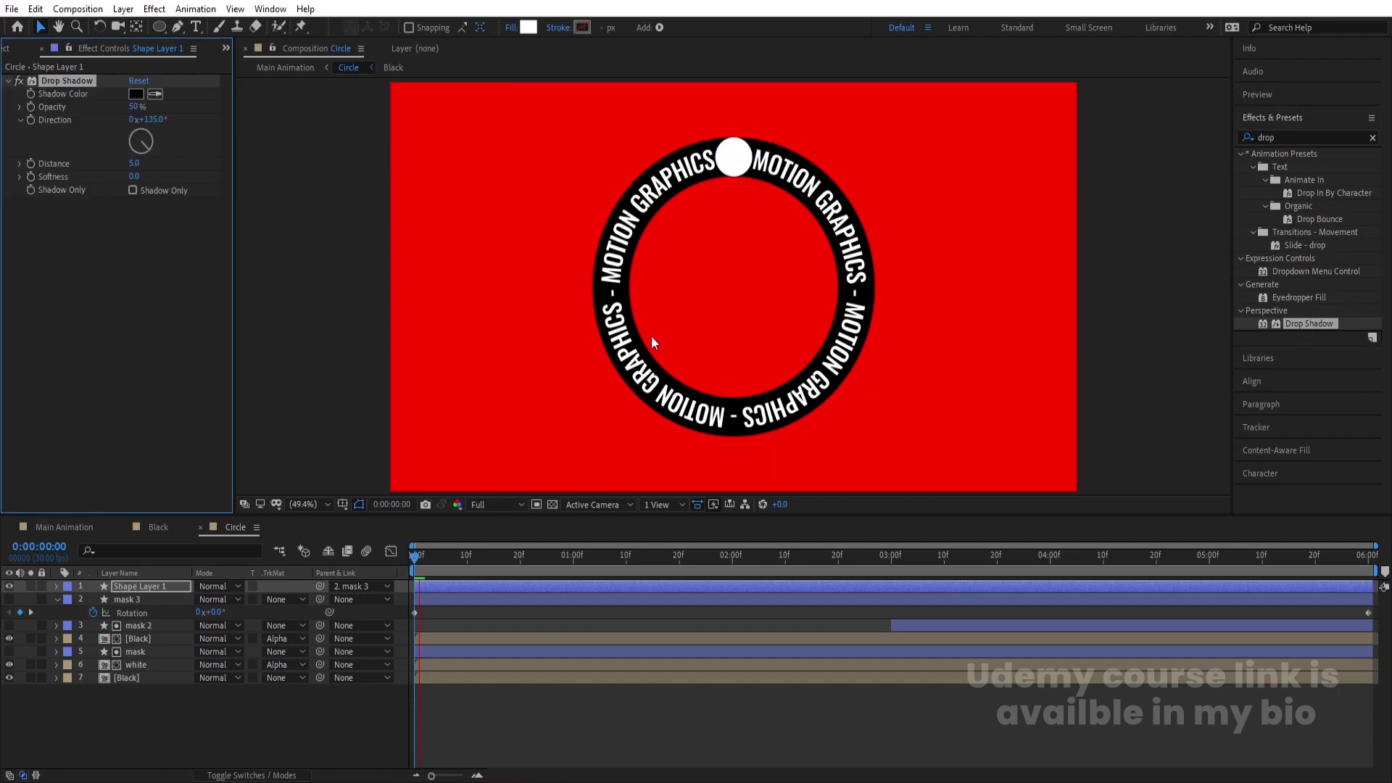
- Raise the Drop Shadow Softness to 89 and preview the soft shadow on the ring
key(space)
scroll(872, 131, up, 3)
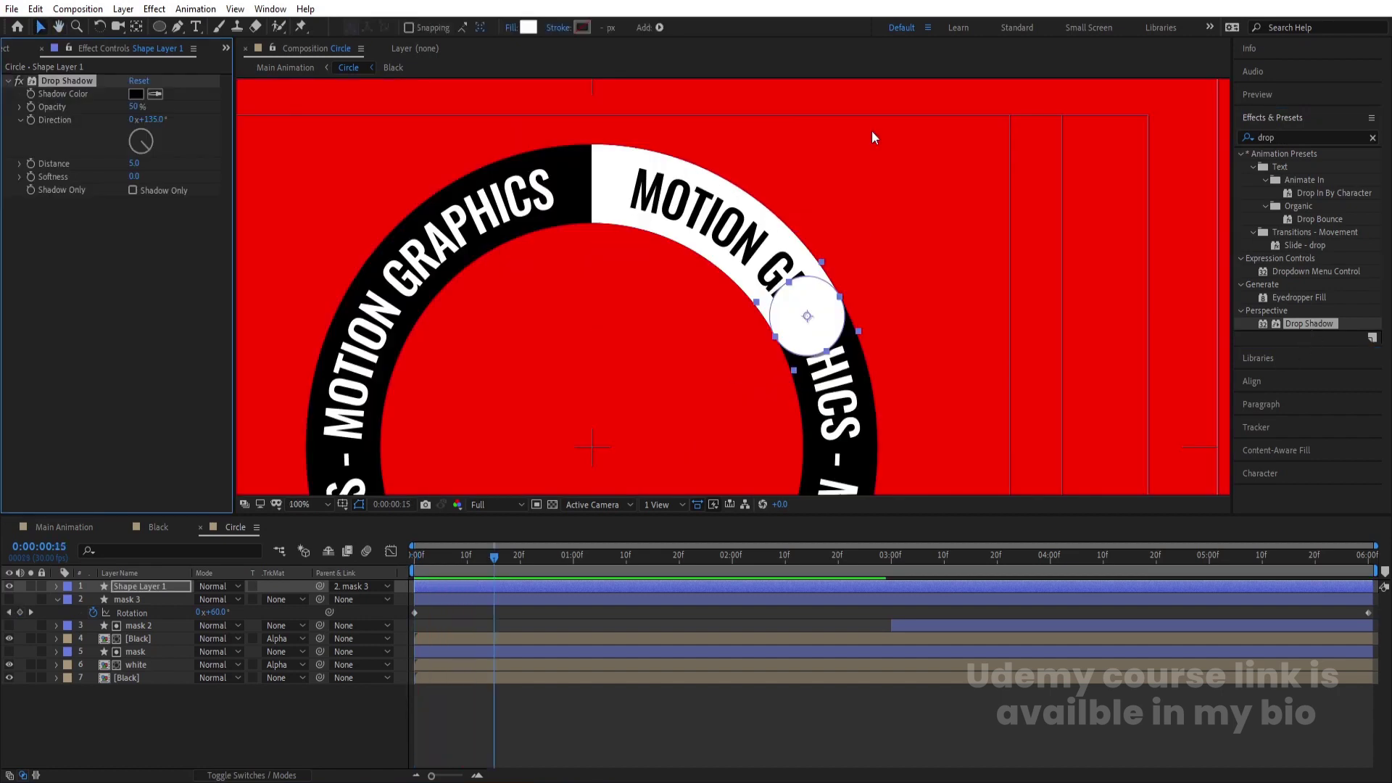
scroll(871, 131, up, 2)
drag(135, 176, 202, 185)
key(comma)
key(comma)
key(space)
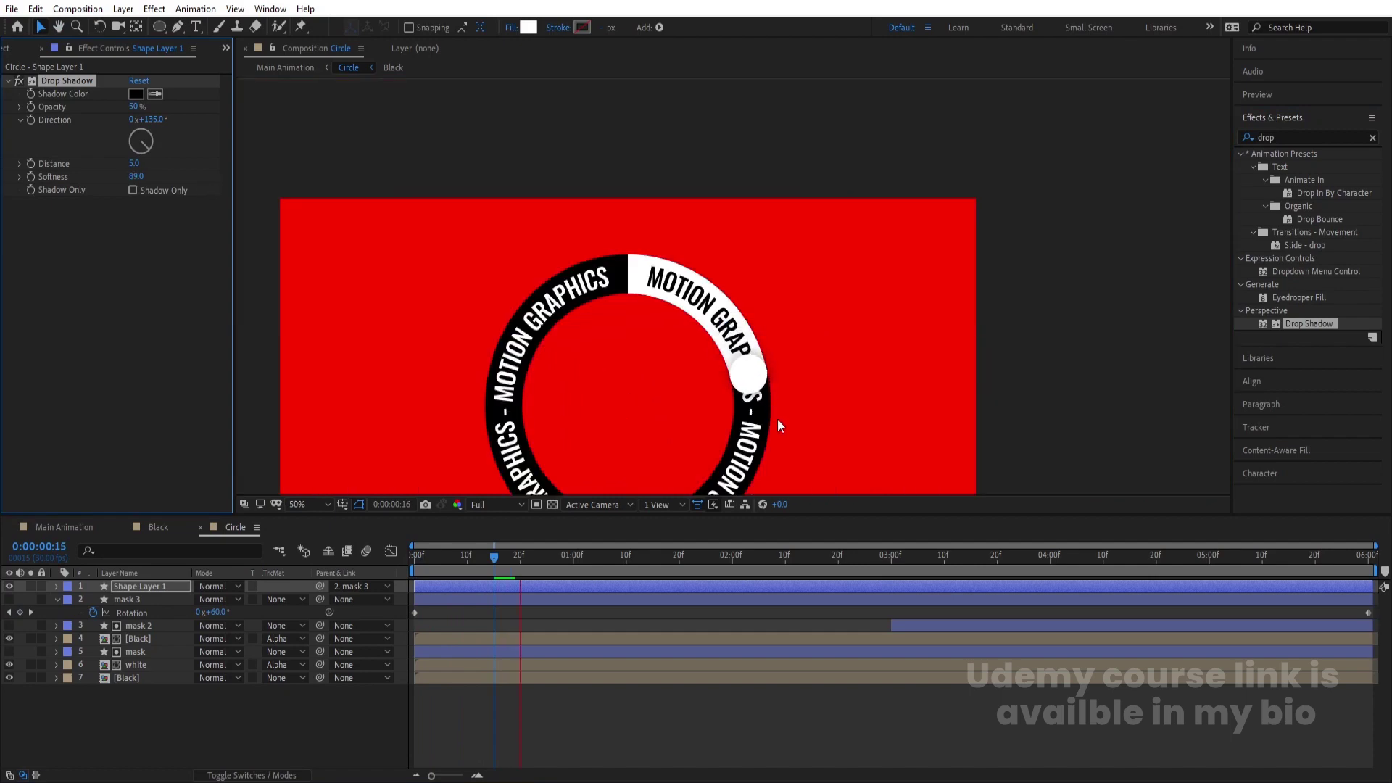
key(space)
click(119, 599)
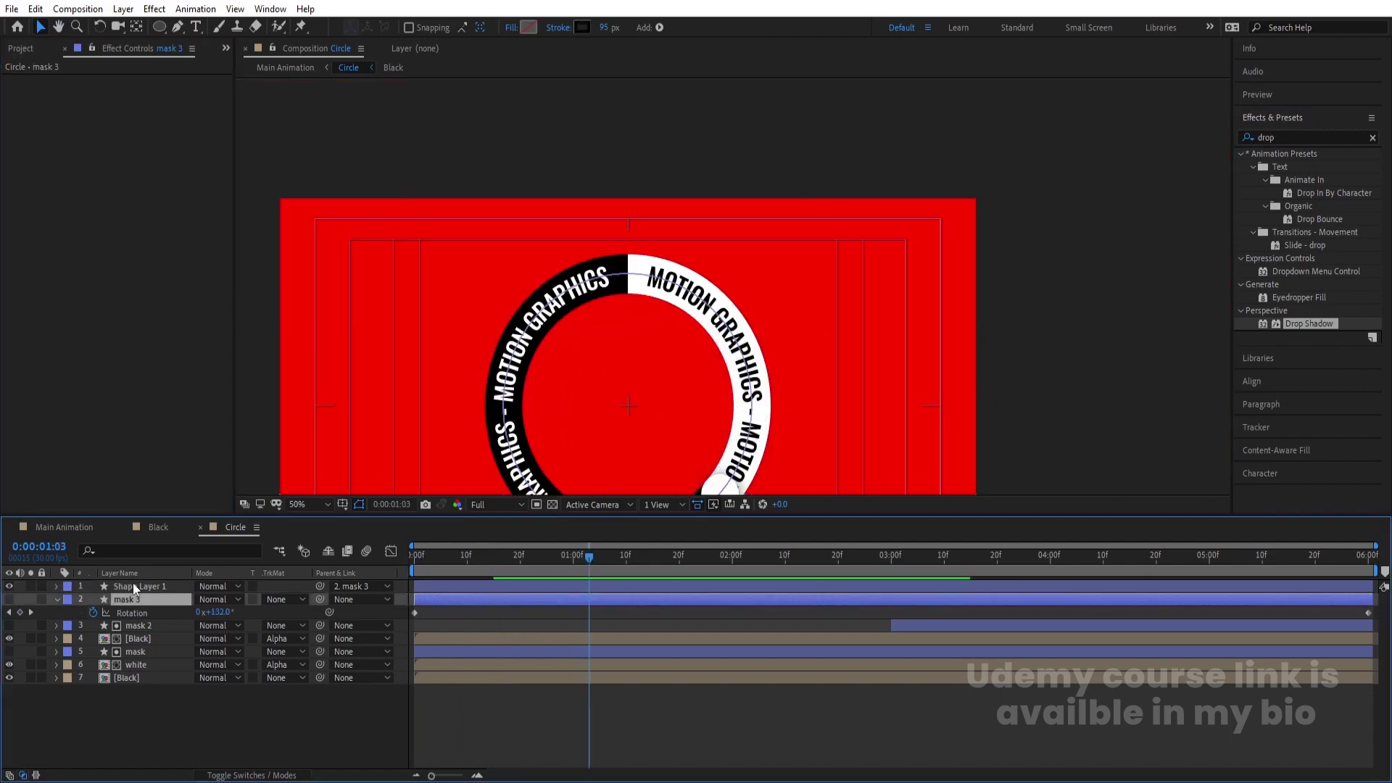
key(comma)
key(comma)
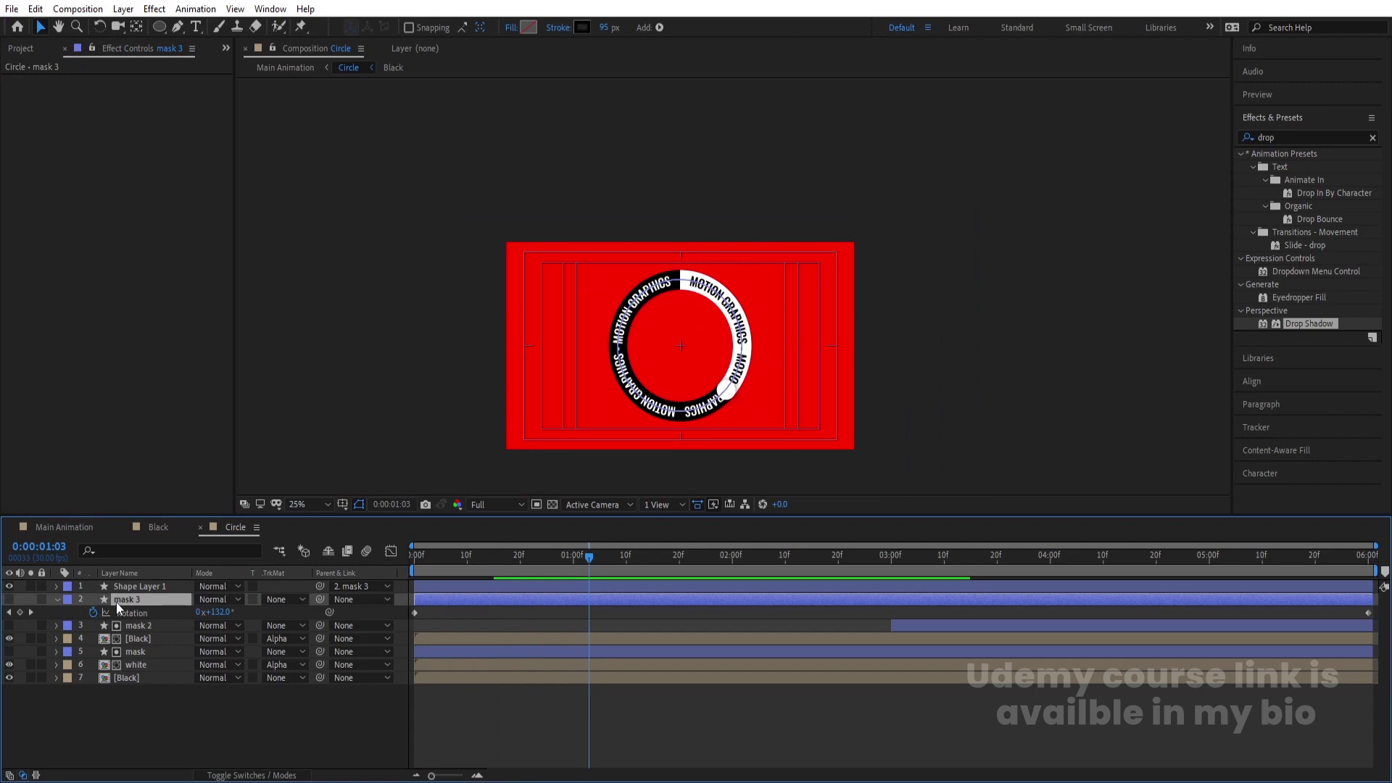
- Rename the mask 3 layer to 'controller'
key(Return)
text(controller)
key(Return)
- Enlarge the viewer, preview the ring, then switch to Main Animation and play it
click(311, 503)
click(303, 231)
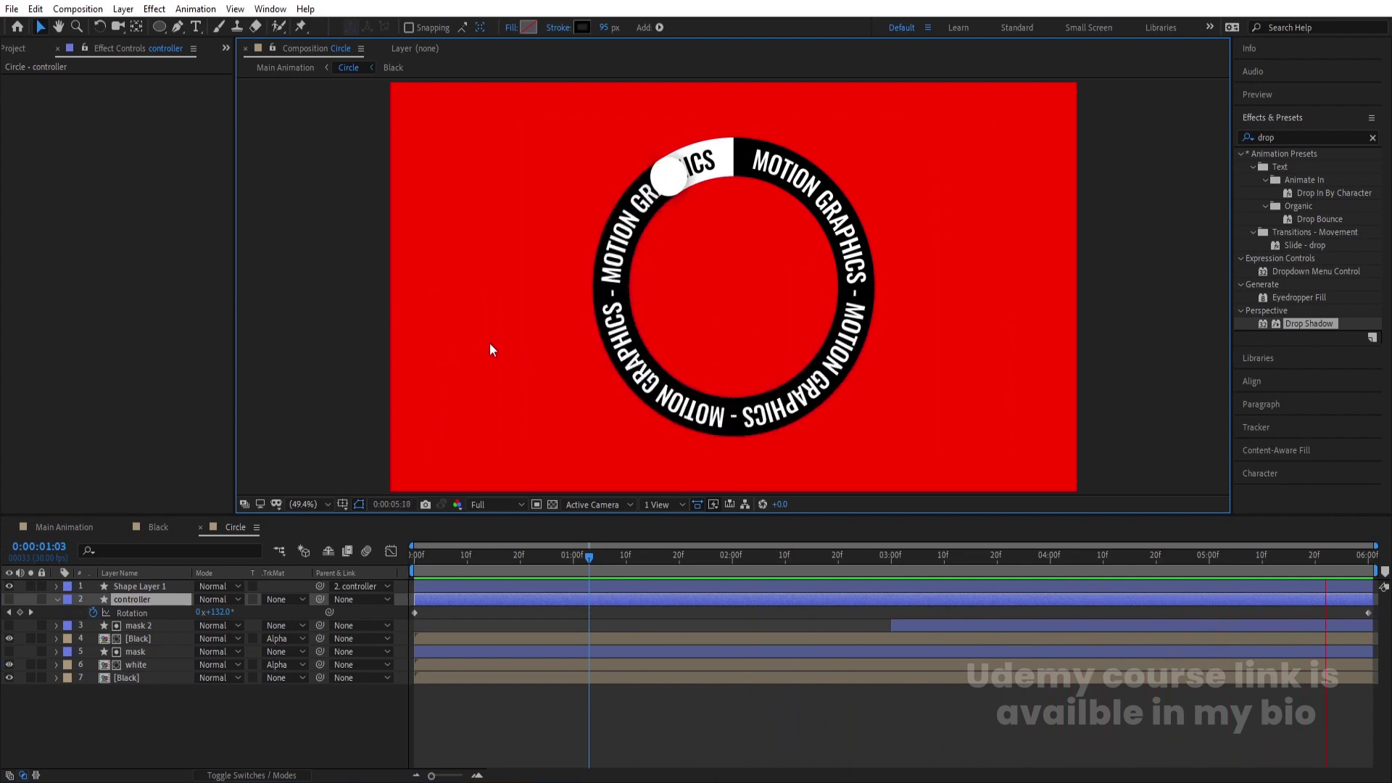
key(space)
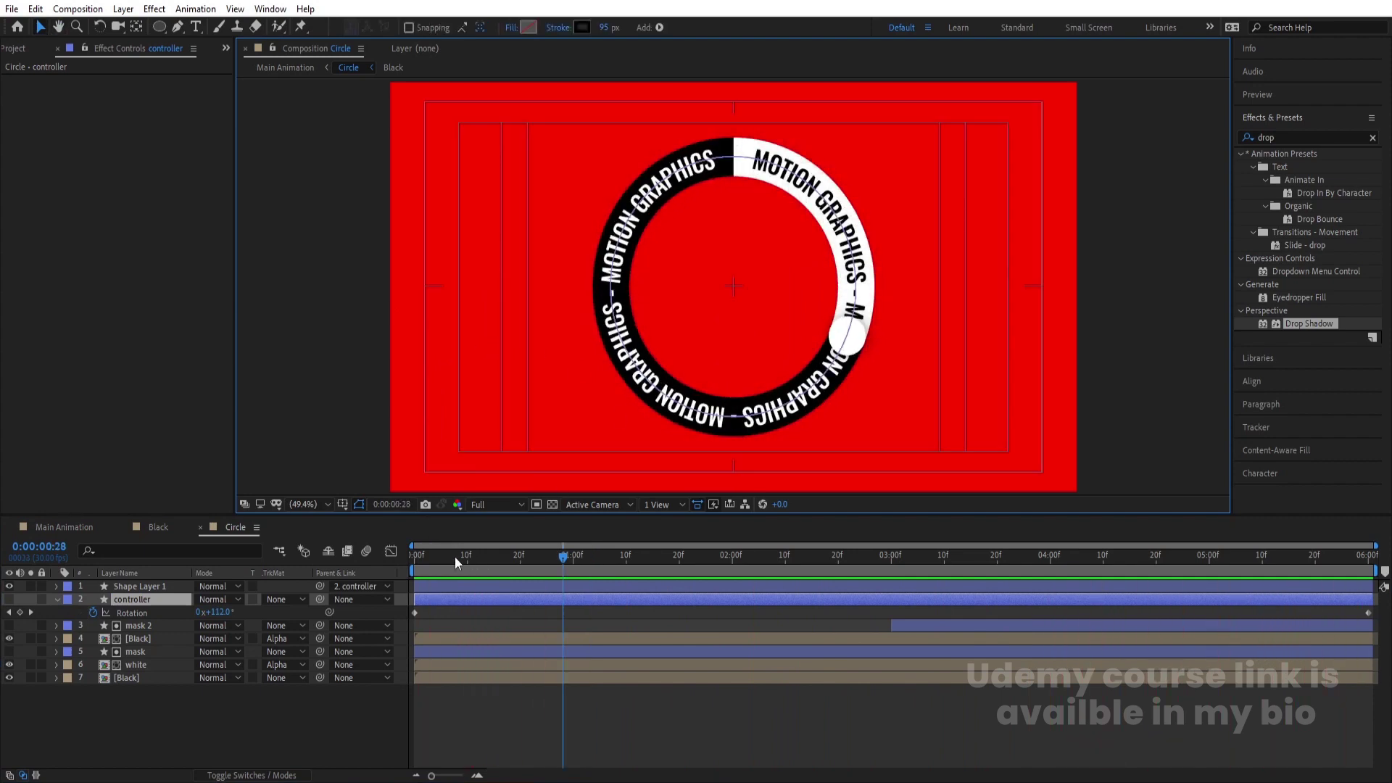
drag(460, 555, 370, 559)
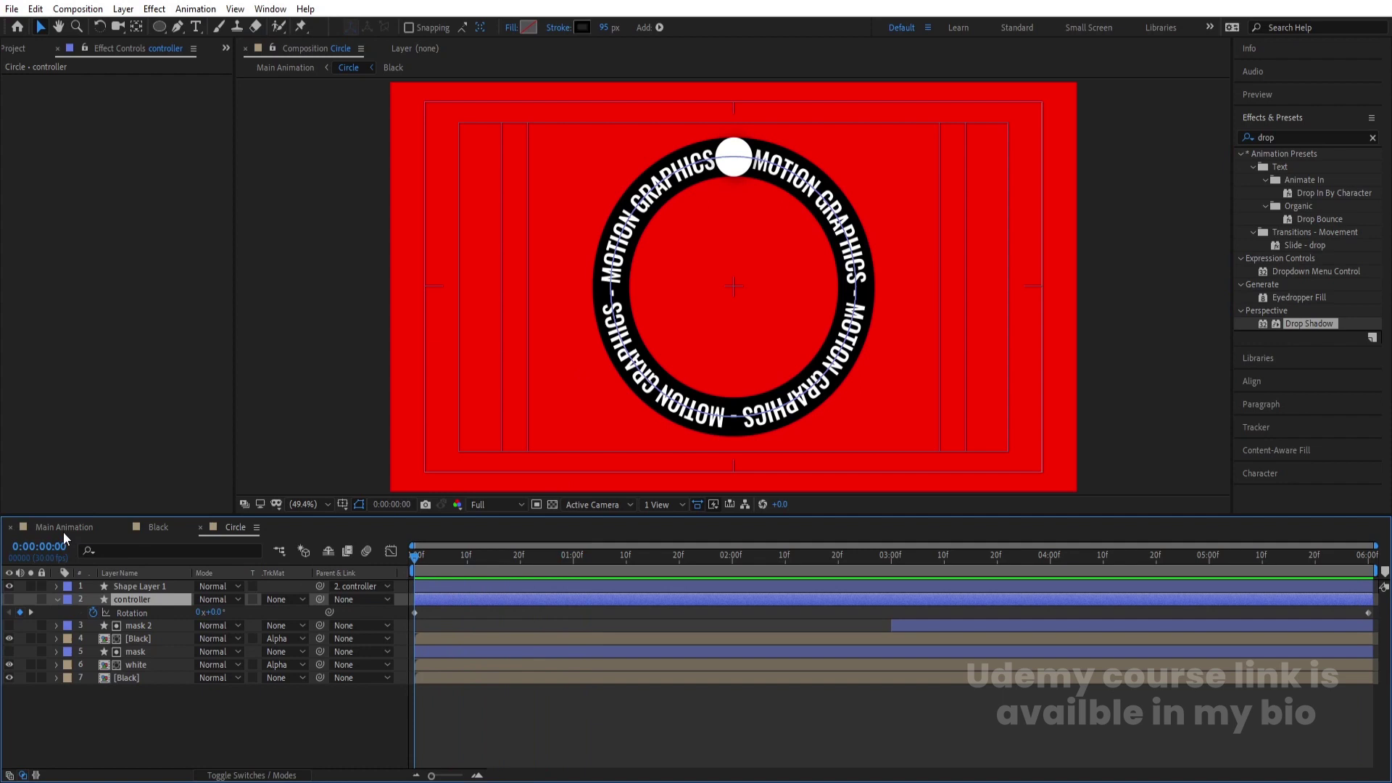
click(64, 529)
key(space)
key(space)
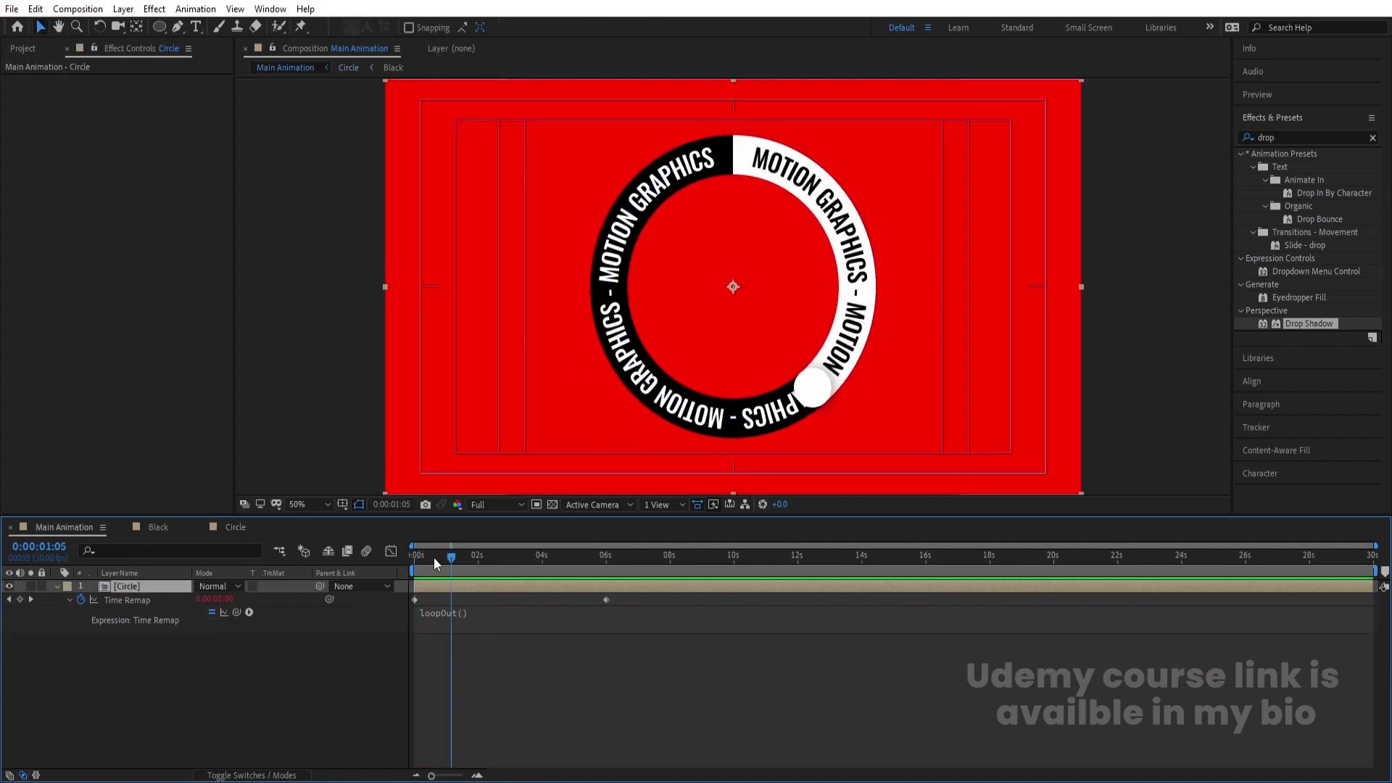
- Scale the Circle layer to 19% and duplicate it into a larger 26% second ring
click(56, 586)
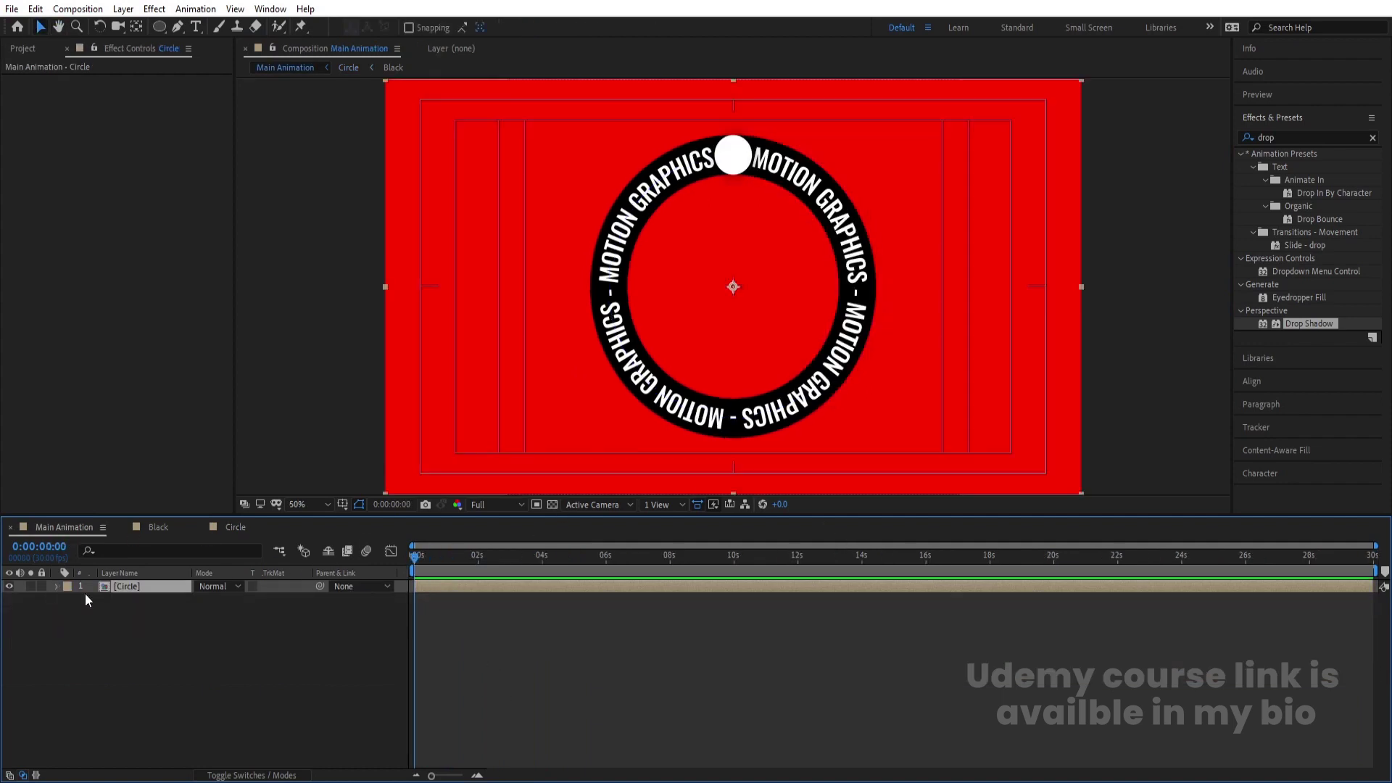
key(s)
drag(217, 600, 164, 600)
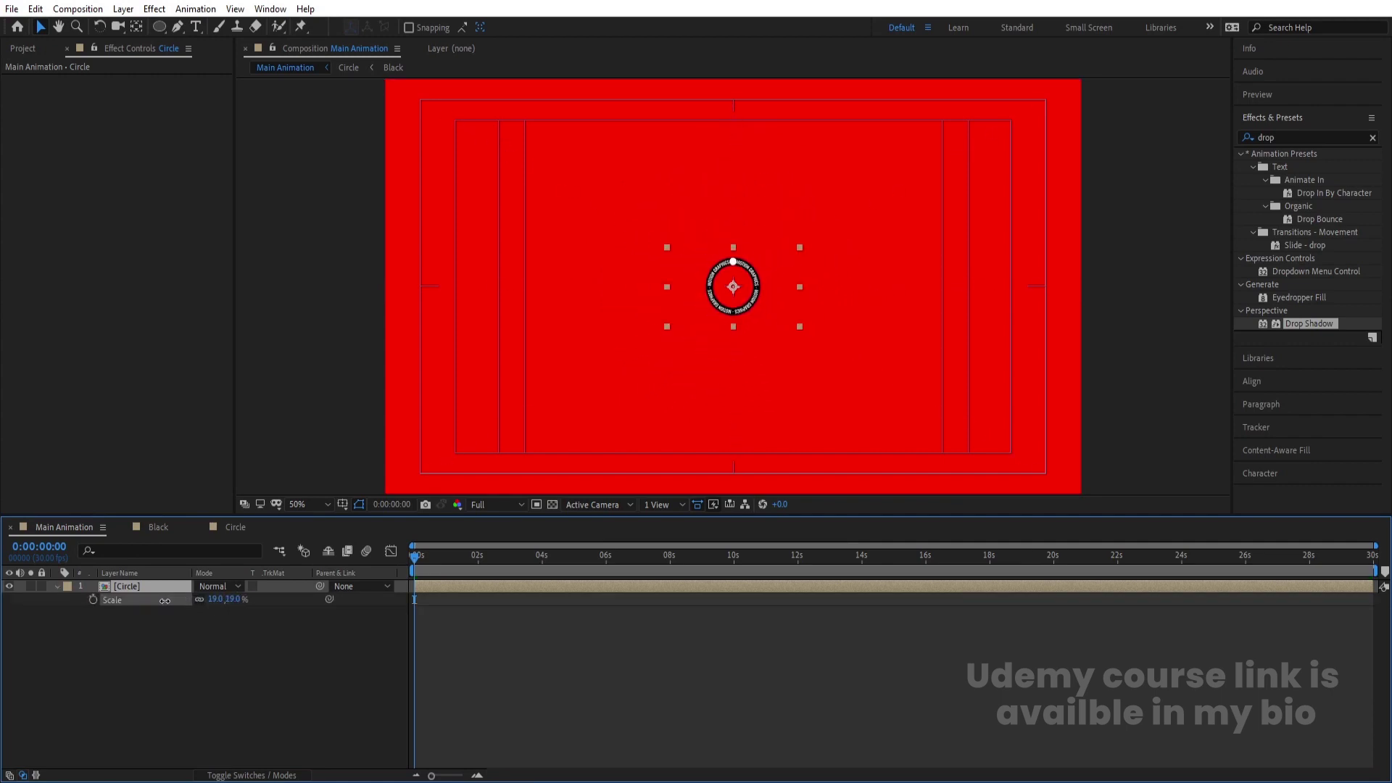
click(150, 598)
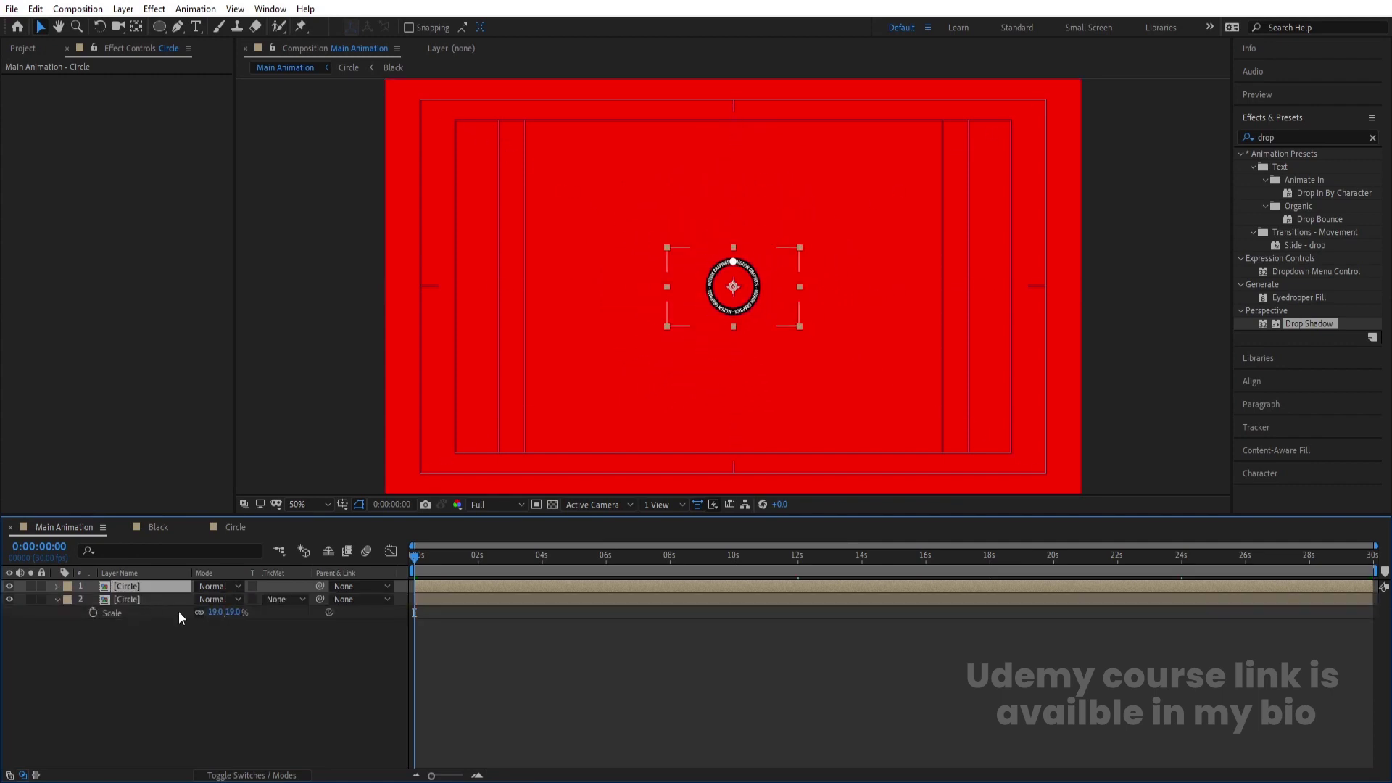
key(ctrl+d)
scroll(794, 300, up, 4)
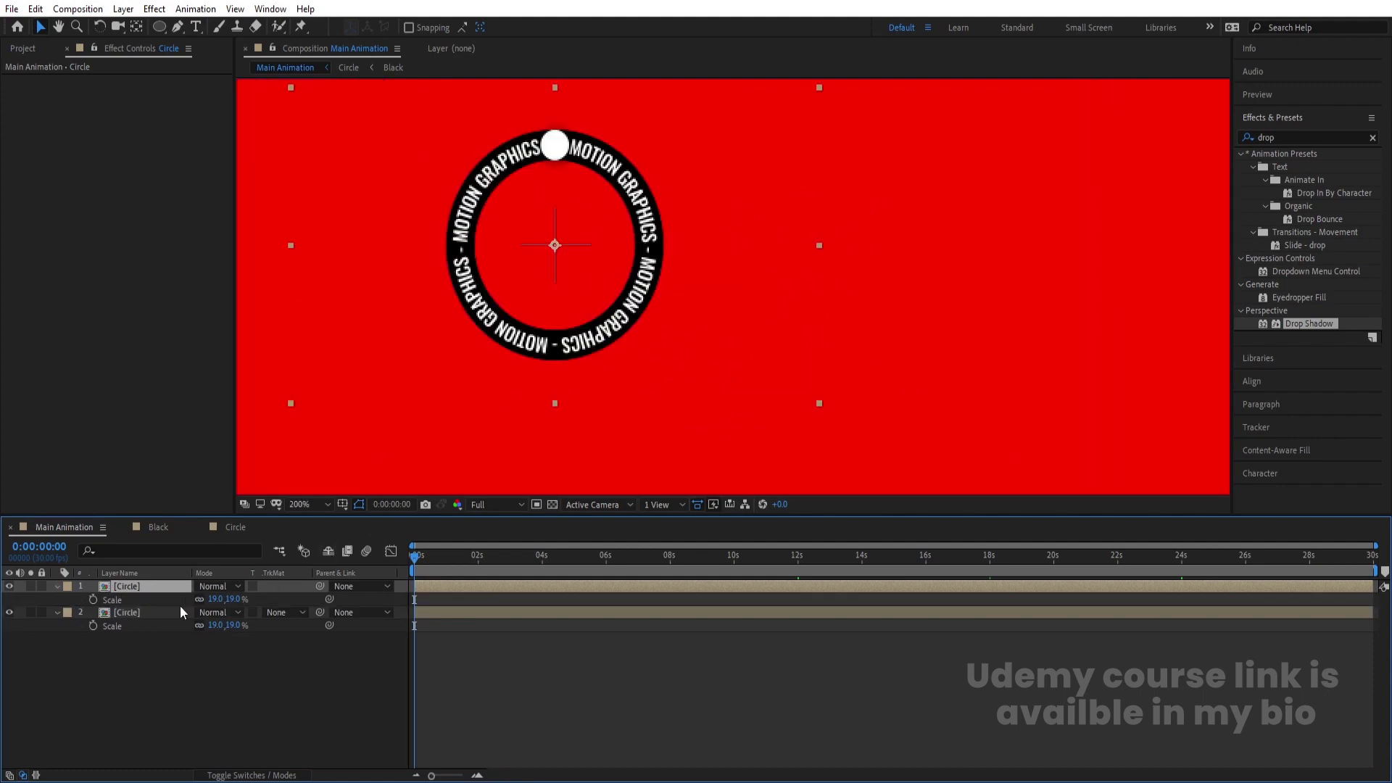
mouse_move(216, 598)
mouse_down()
mouse_move(228, 597)
mouse_move(217, 597)
mouse_up()
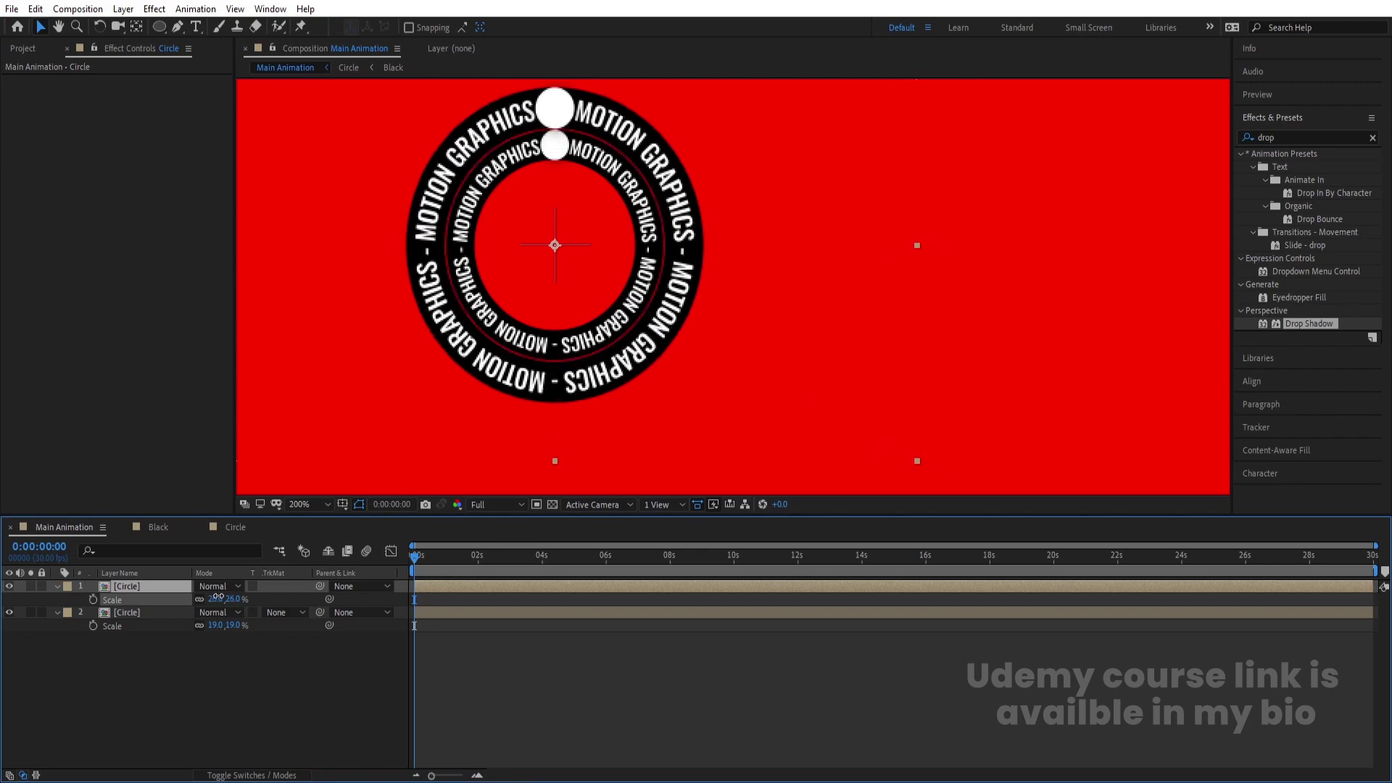
- Duplicate the top ring and set the third ring's Scale to 35%
click(168, 584)
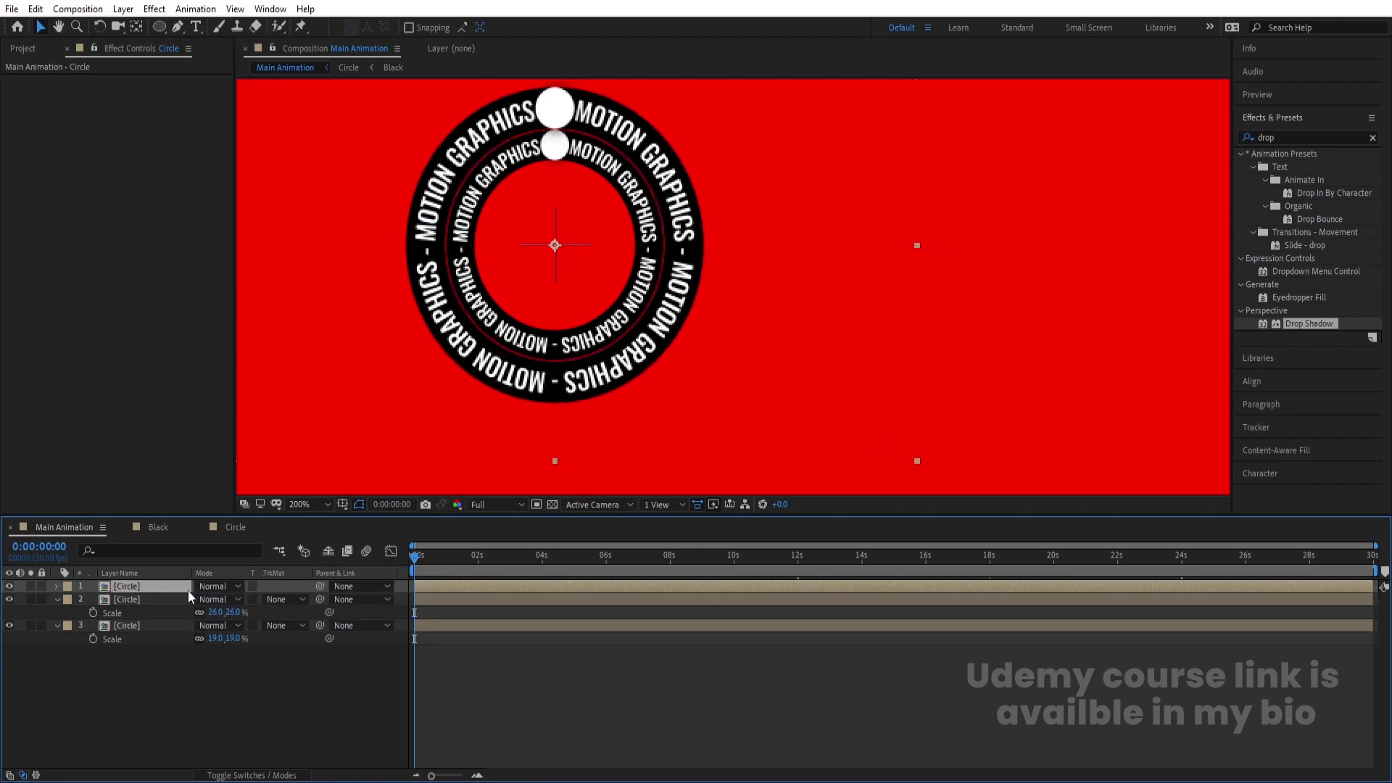
key(ctrl+d)
drag(227, 600, 222, 602)
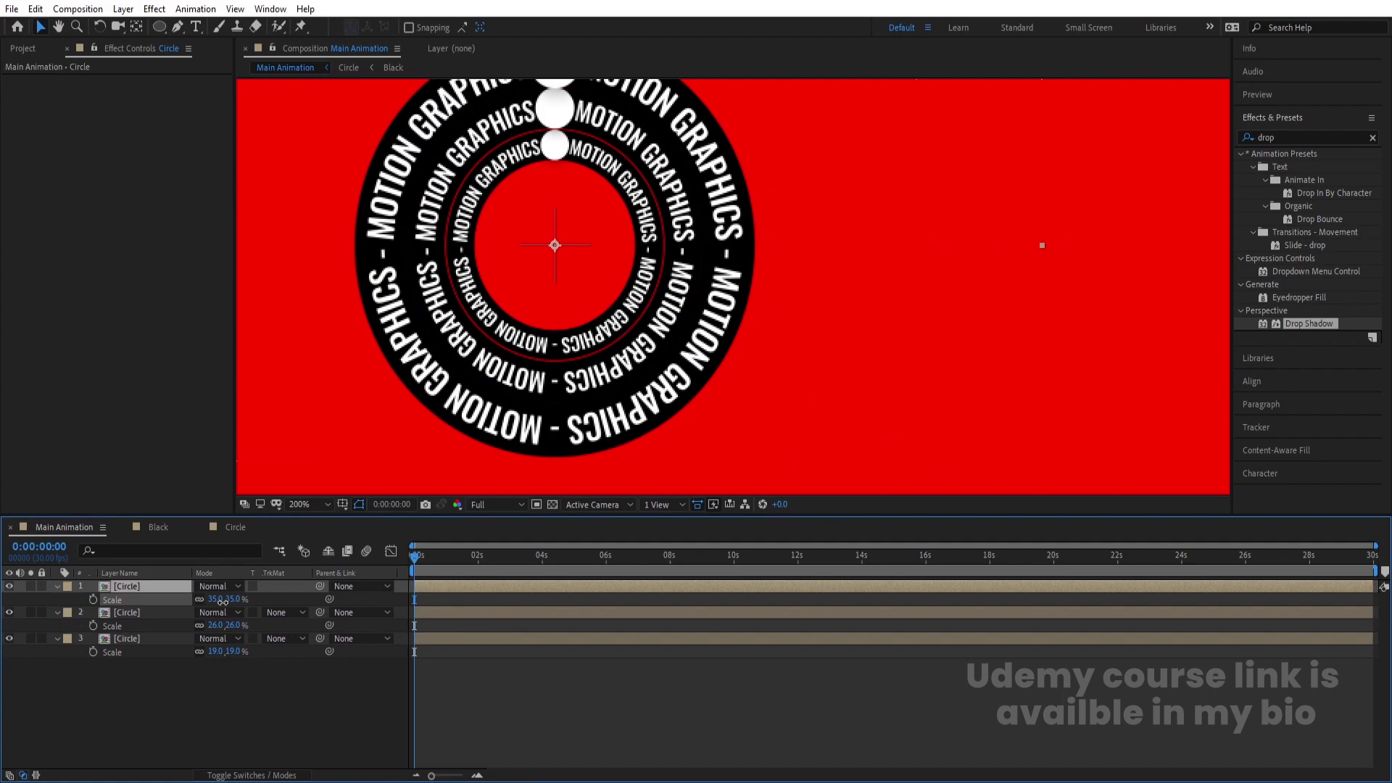
click(220, 601)
text(36)
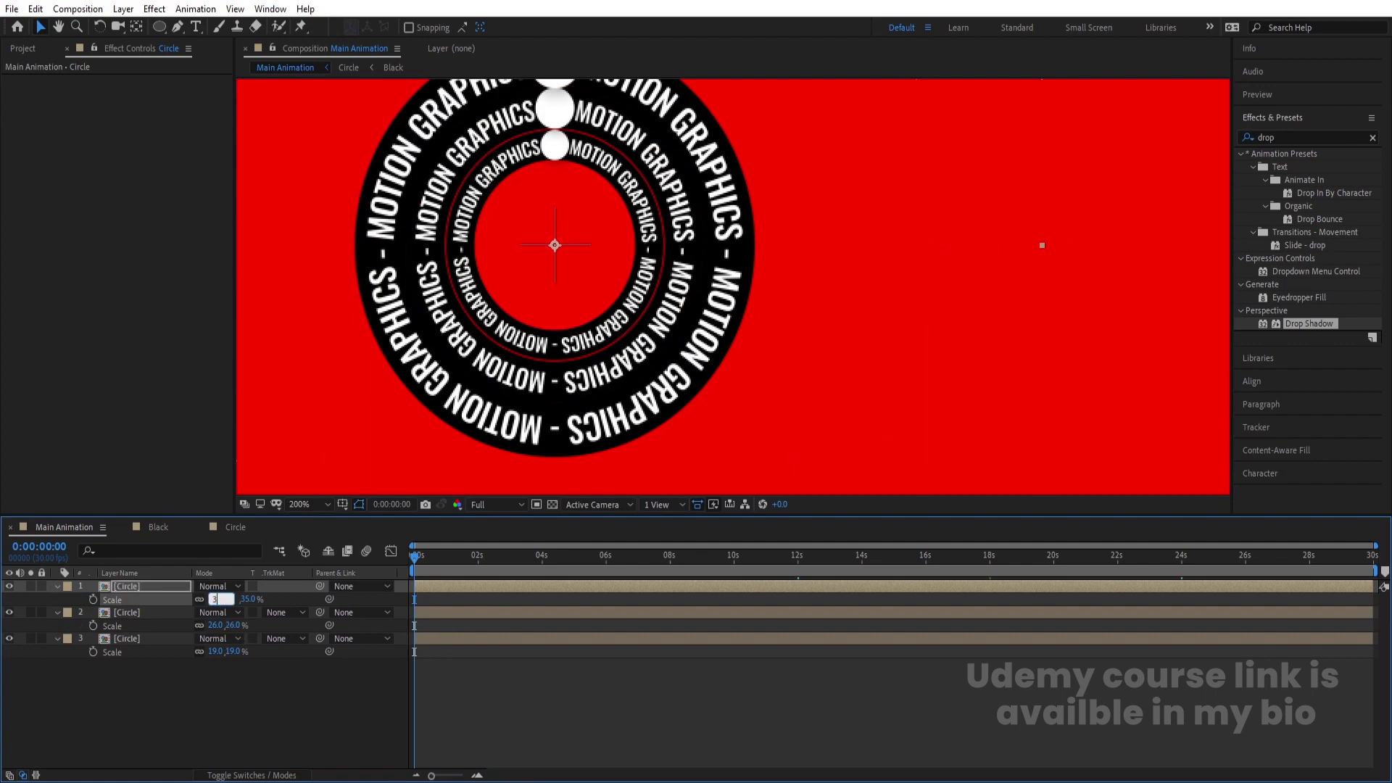
key(Return)
click(216, 600)
text(35)
key(Return)
- Add a fourth Circle copy scaled to 47%
click(136, 586)
key(ctrl+d)
key(s)
drag(213, 599, 219, 599)
click(217, 597)
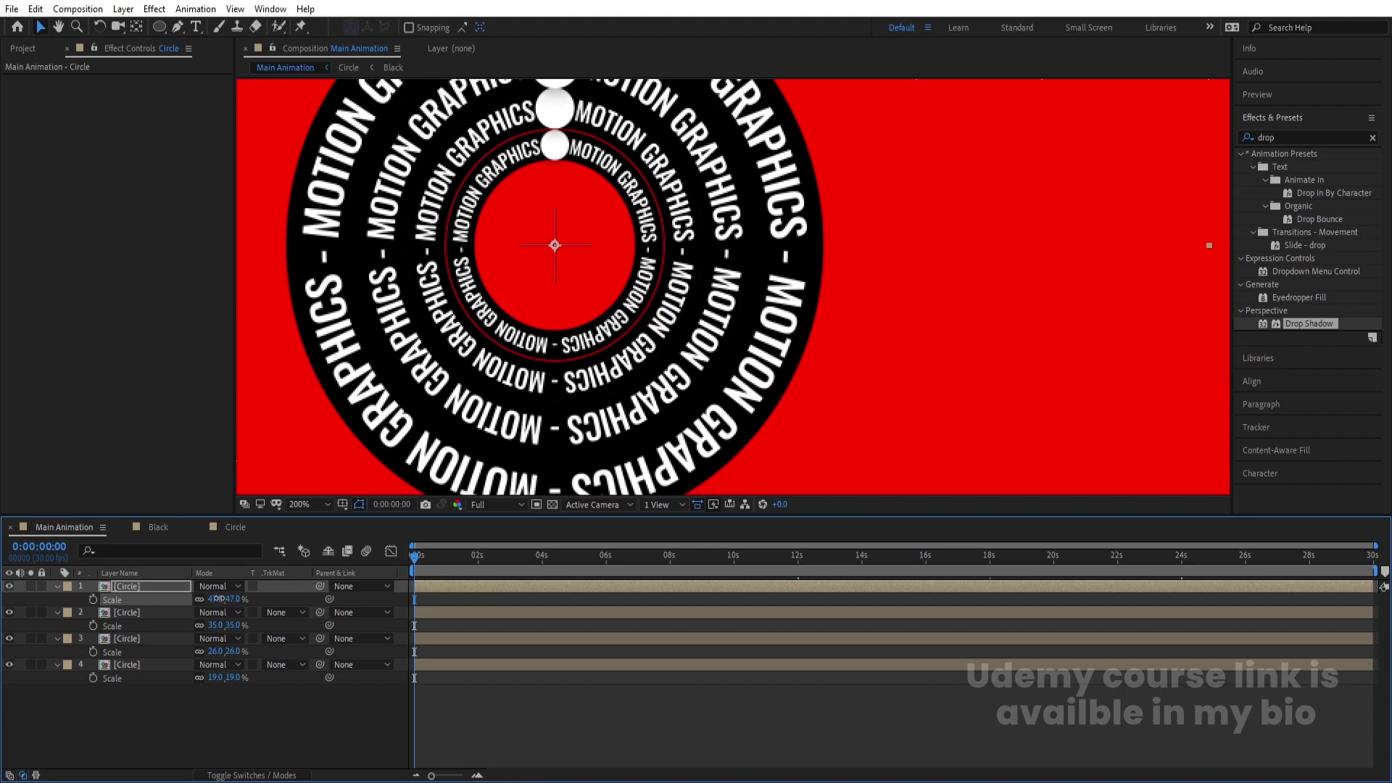
text(48)
key(Return)
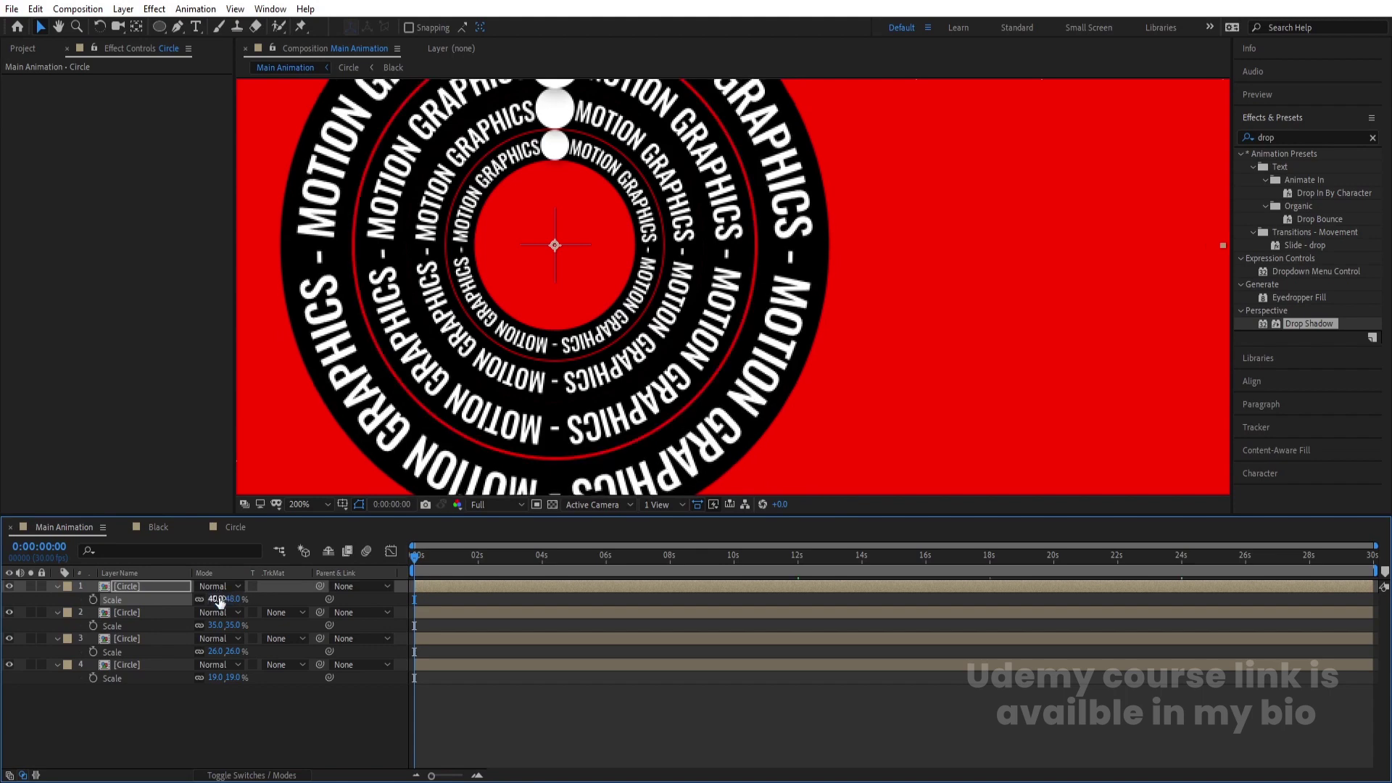
text(47)
key(Return)
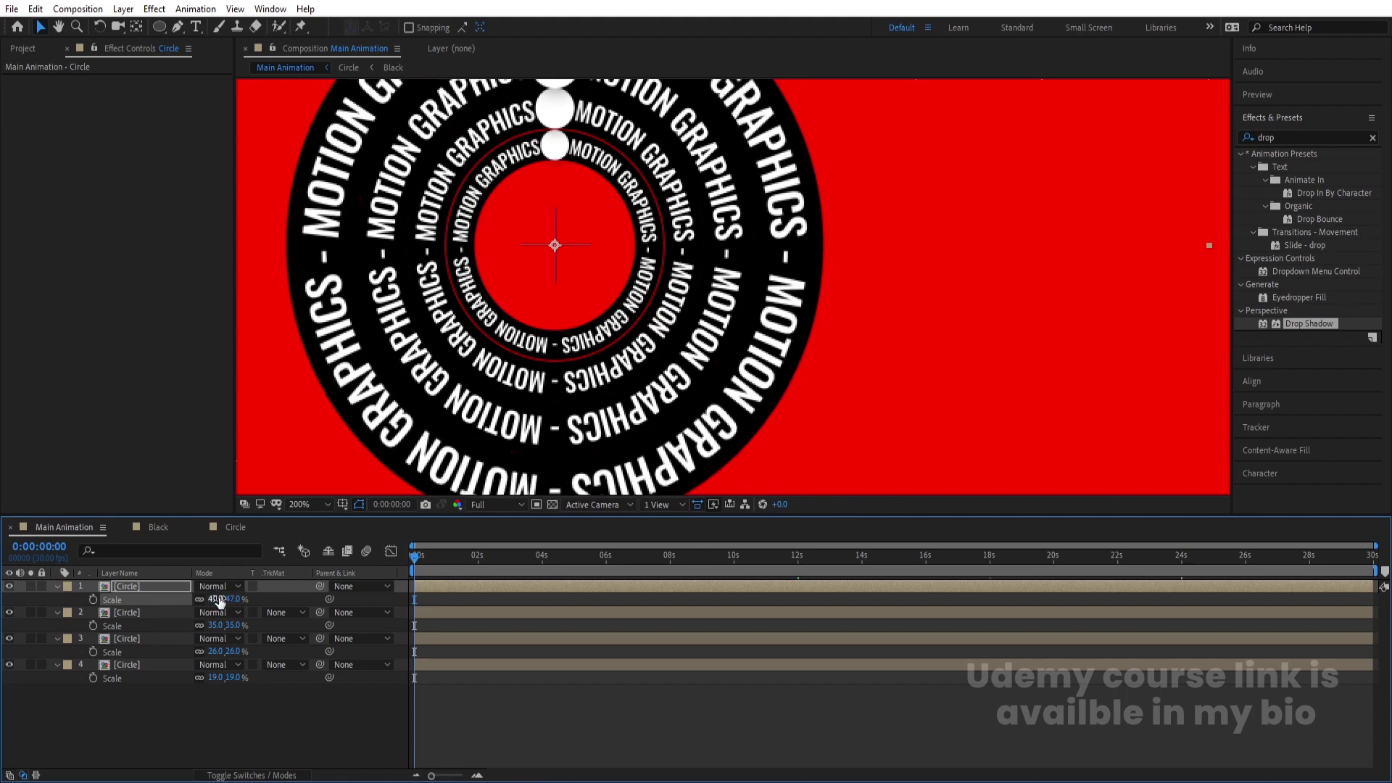
- Add a fifth Circle copy scaled to 63%
click(138, 588)
key(ctrl+d)
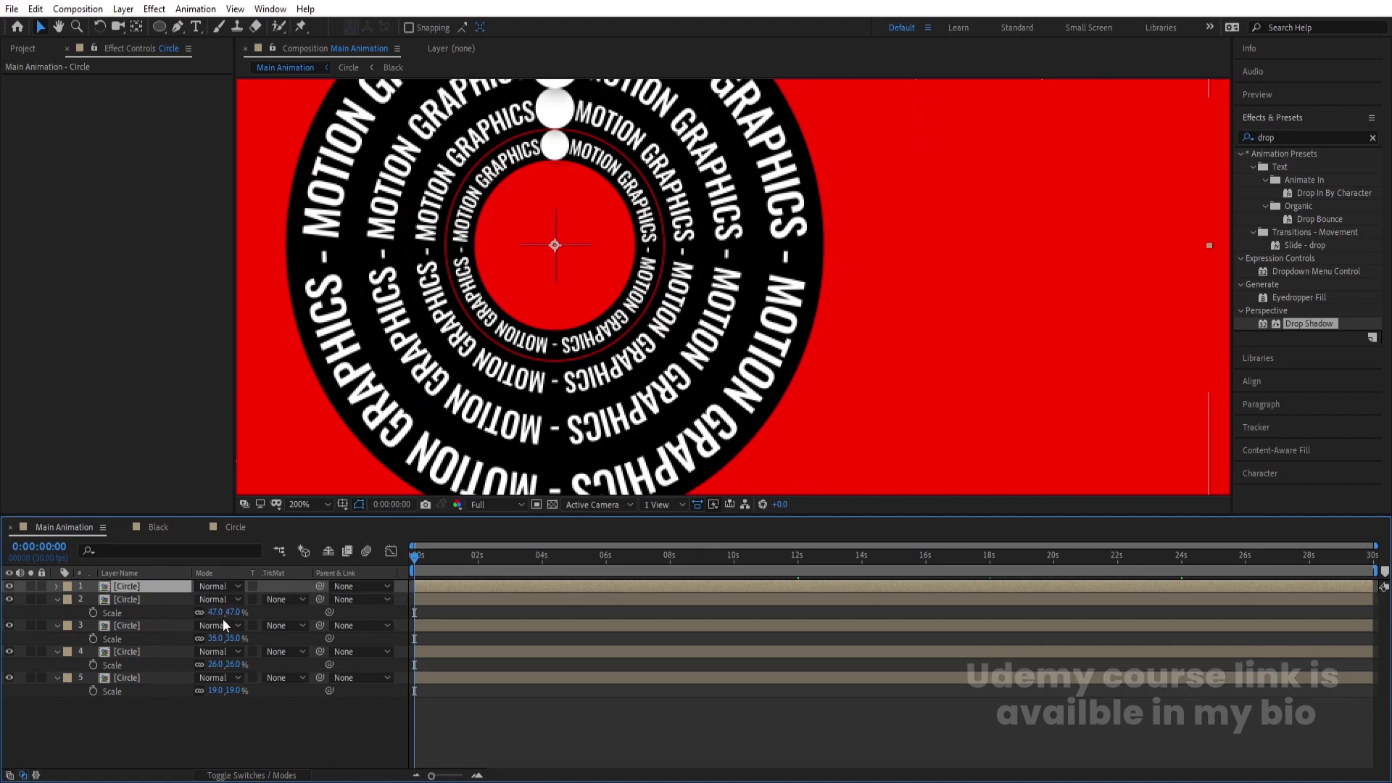
drag(218, 600, 221, 600)
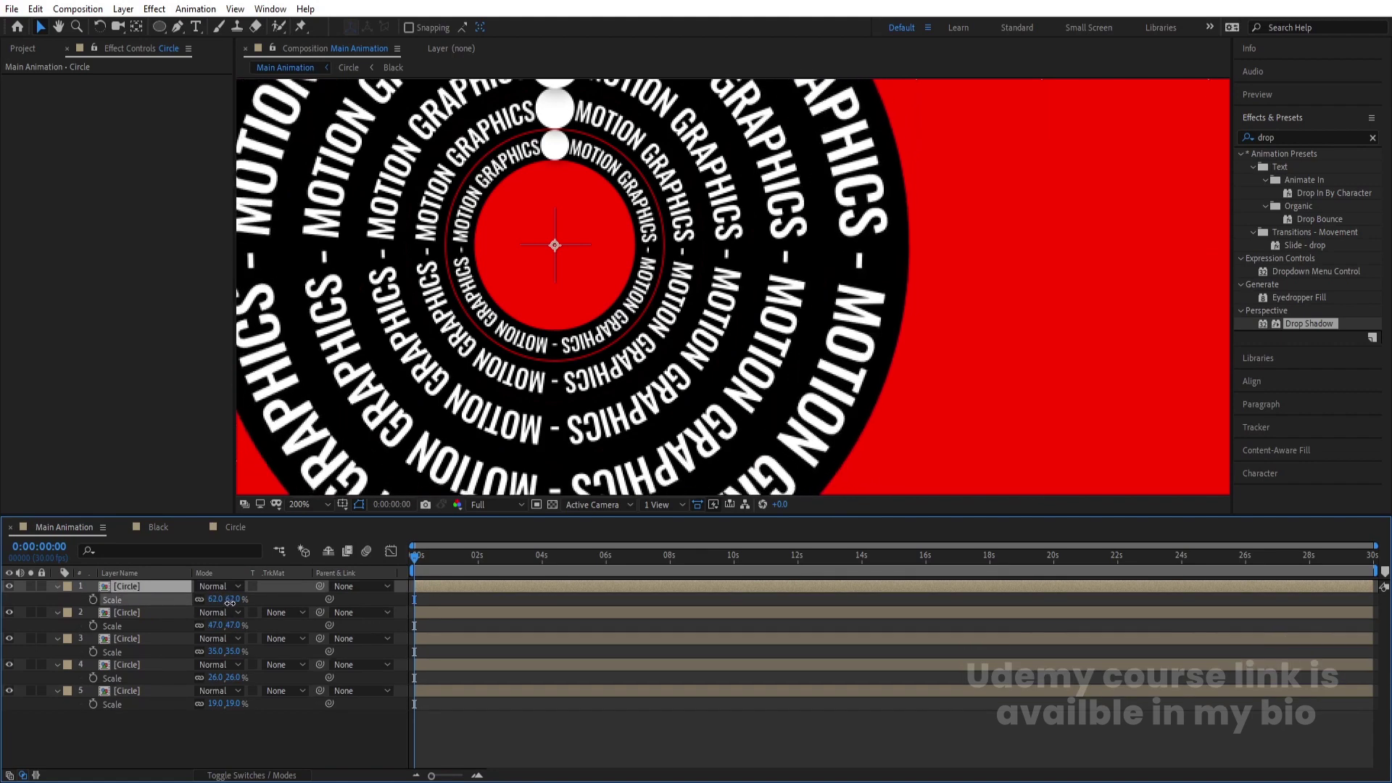
click(219, 599)
text(63)
key(Return)
click(219, 599)
text(64)
key(Return)
click(219, 599)
text(63)
key(Return)
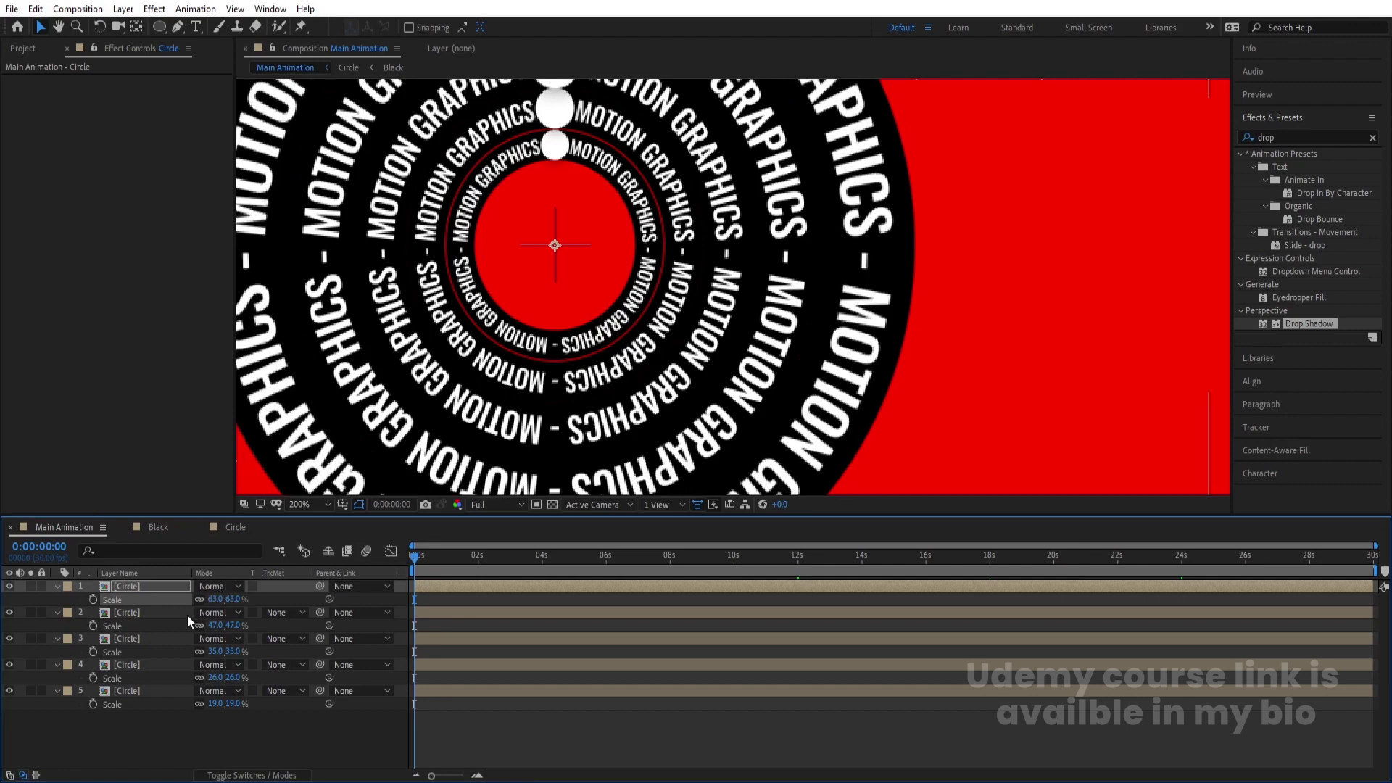
- Add a sixth, outermost Circle copy scaled to 85%
key(ctrl+d)
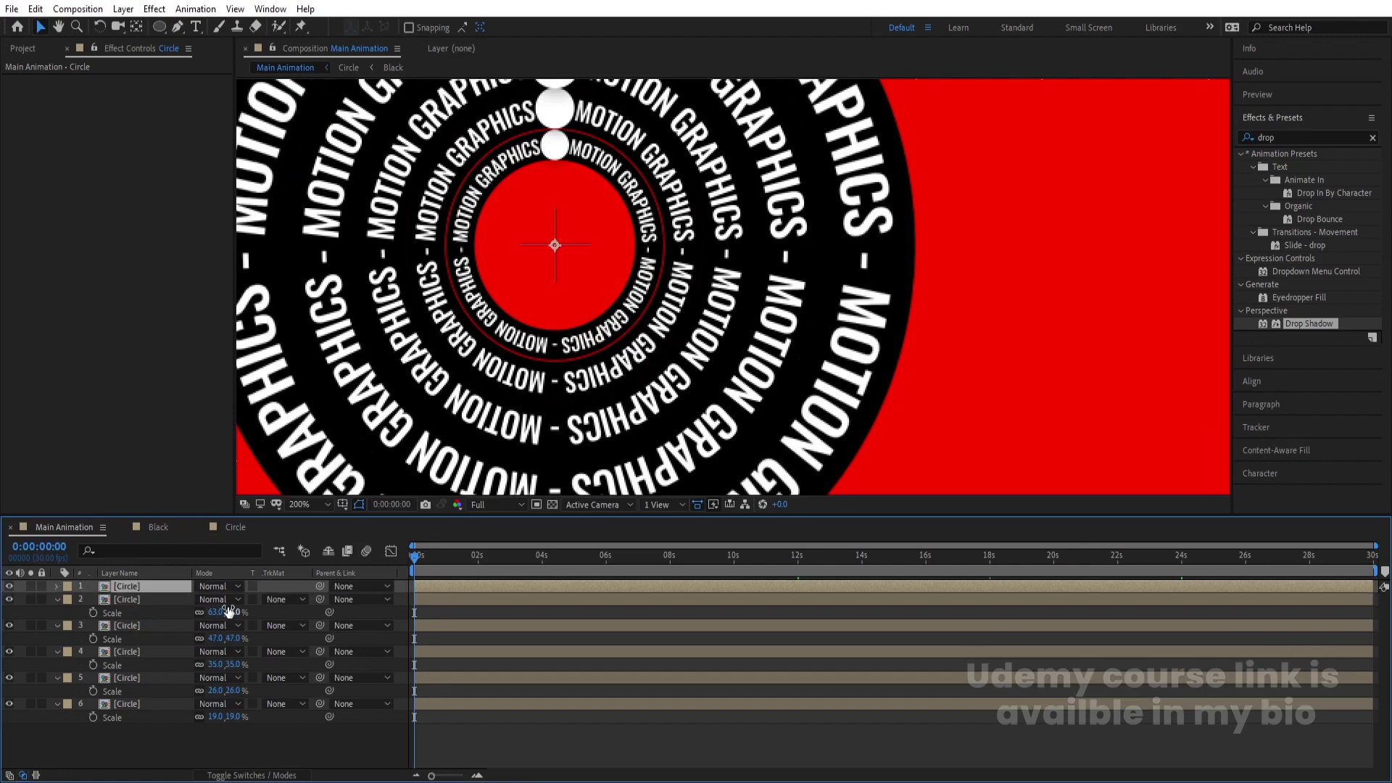
key(s)
drag(216, 600, 229, 602)
click(217, 600)
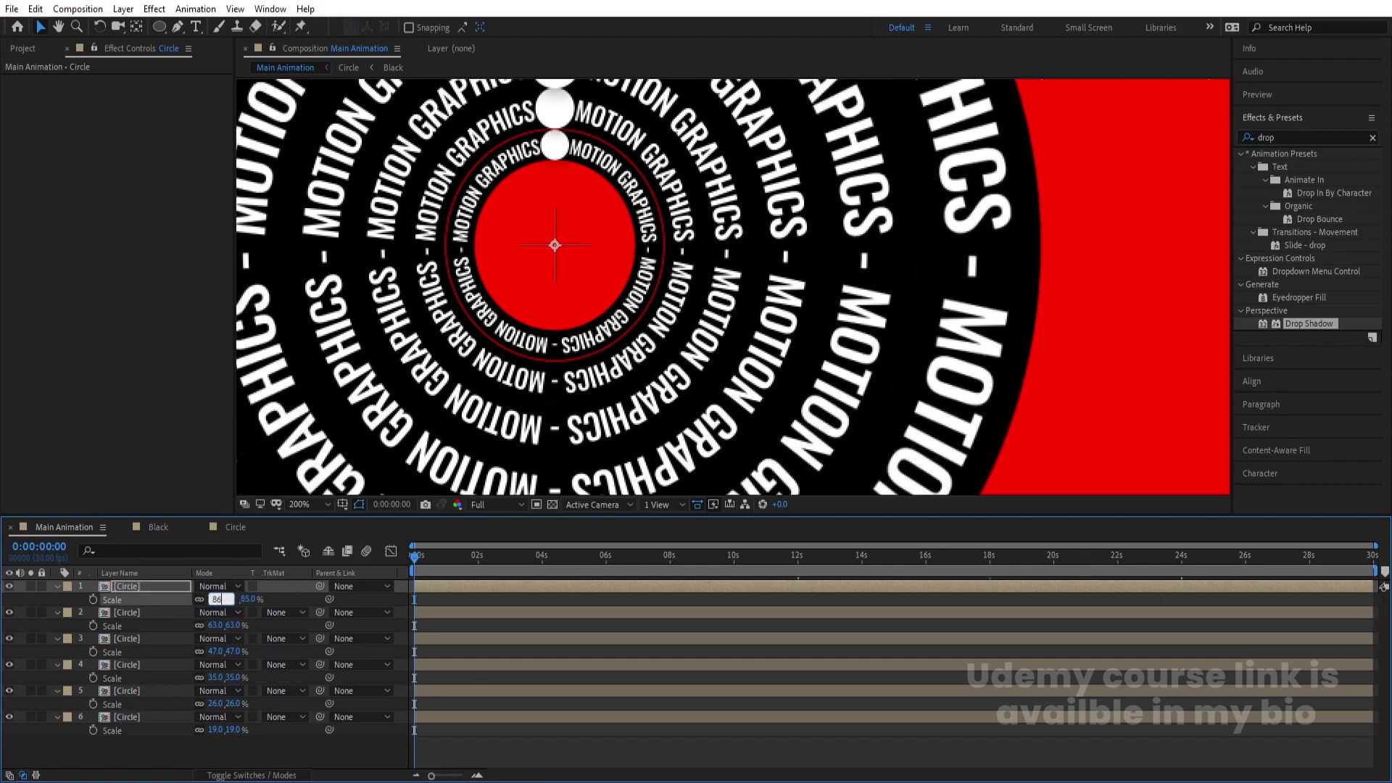
key(Return)
click(216, 600)
text(85)
key(Return)
scroll(846, 423, down, 4)
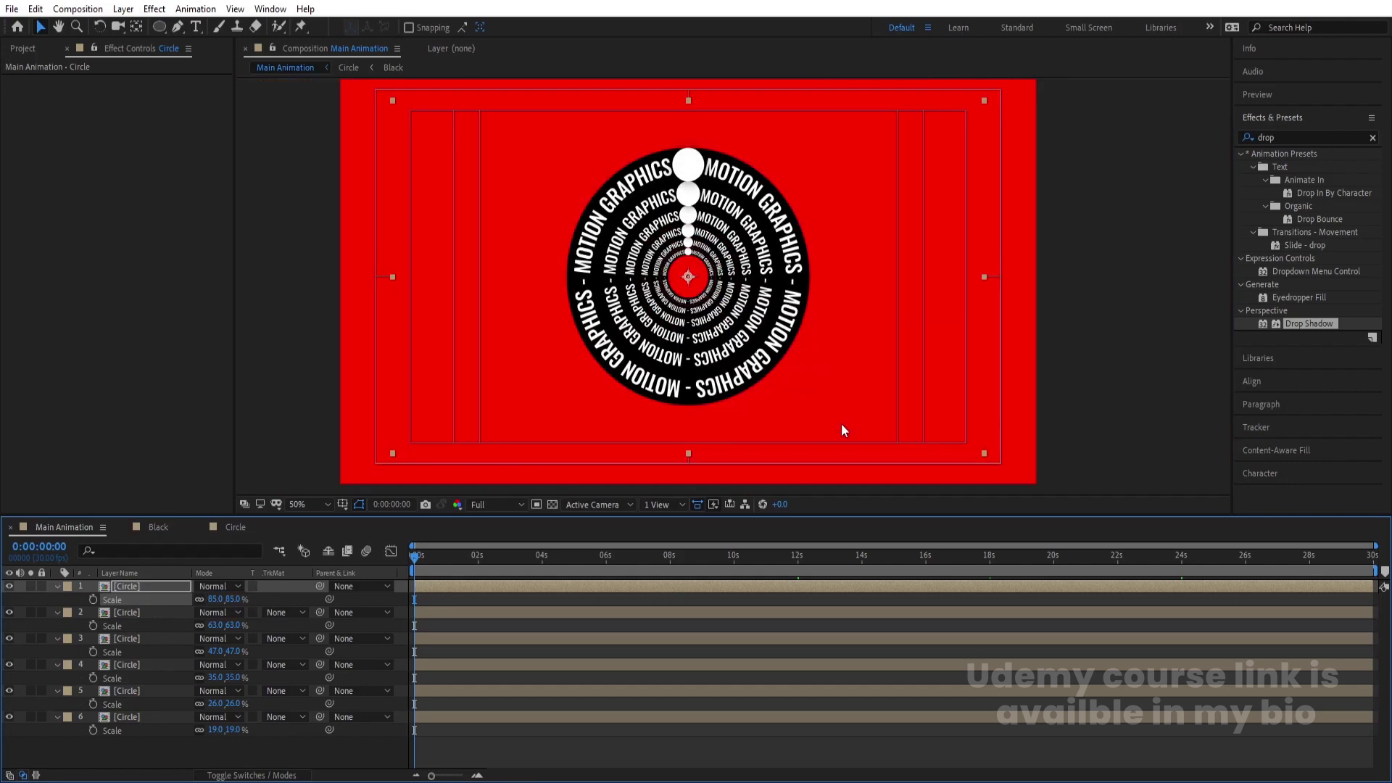
- Invert the innermost ring with a Tint effect using swapped colours
click(444, 603)
key(ctrl+a)
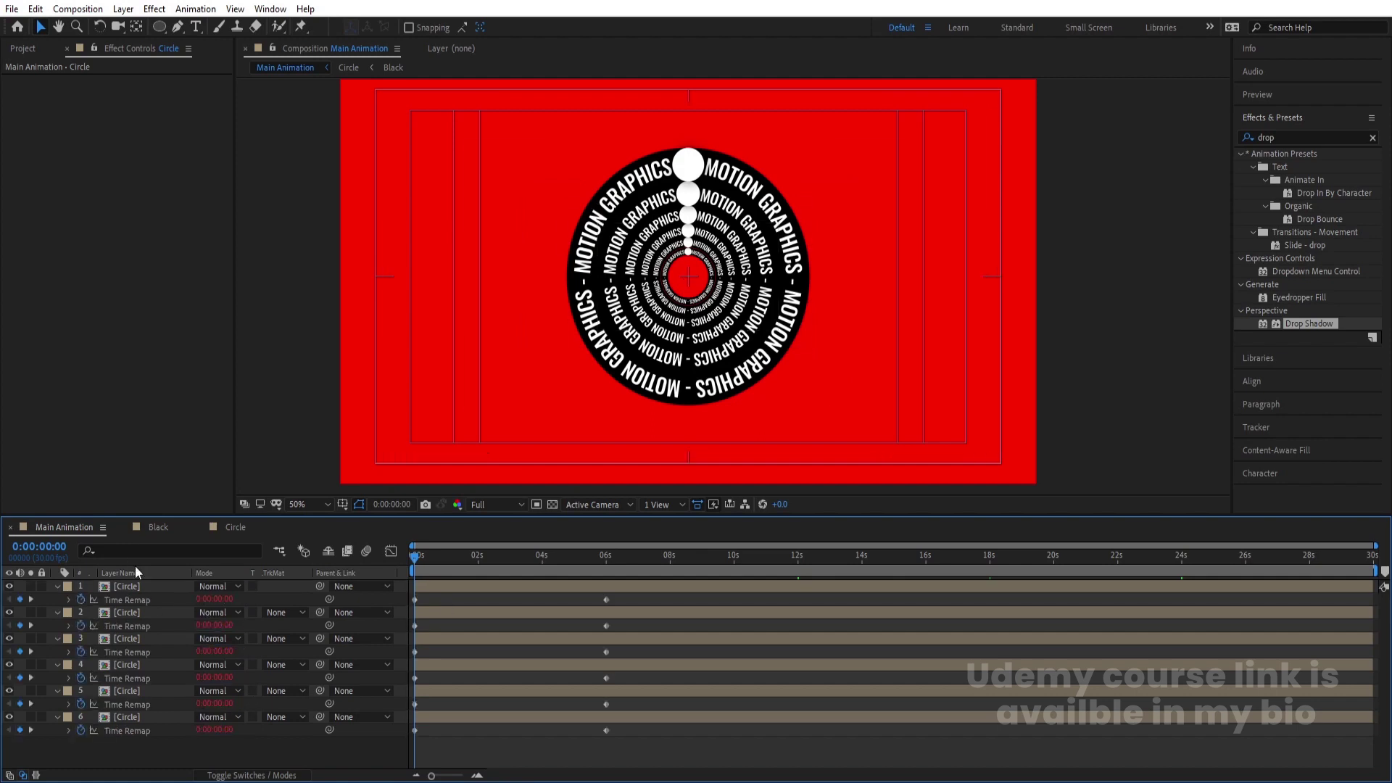
key(u)
click(129, 650)
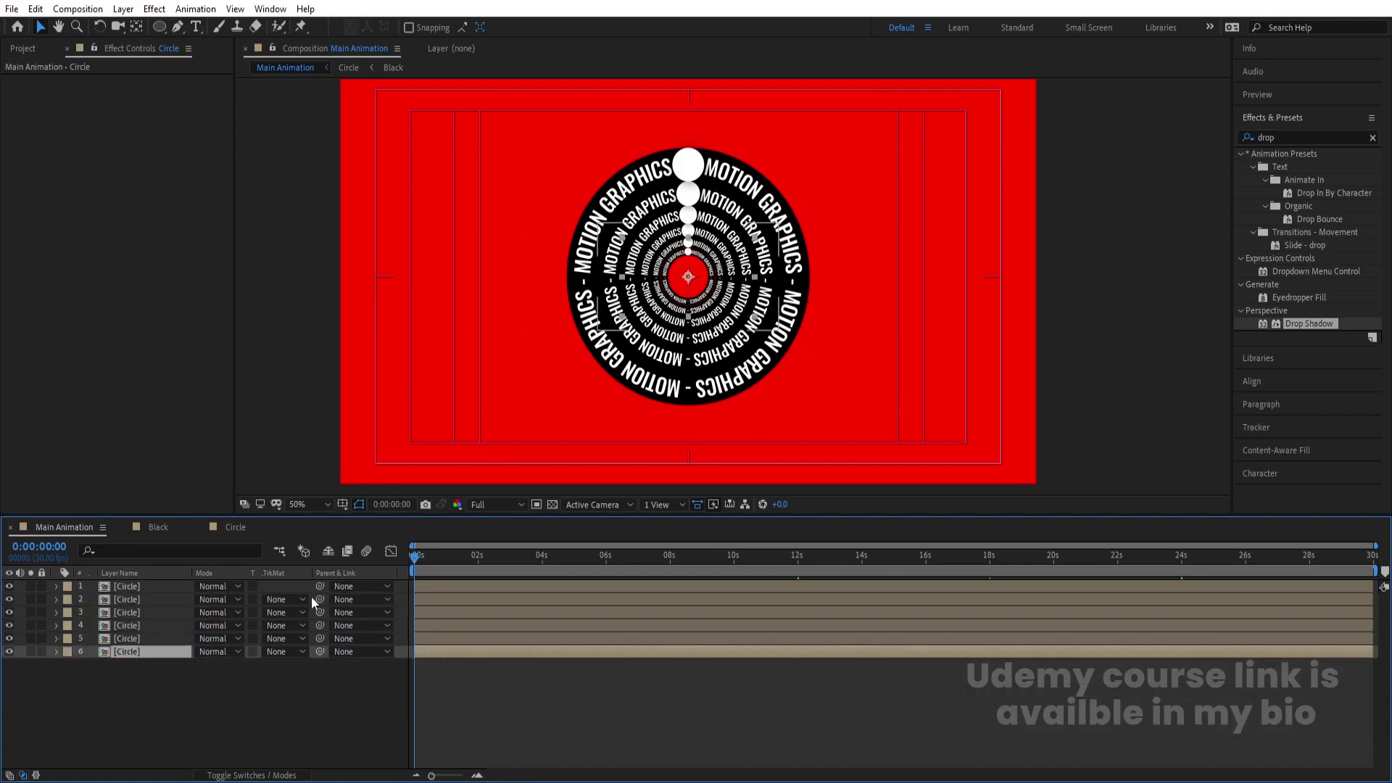
click(1284, 137)
text(ti)
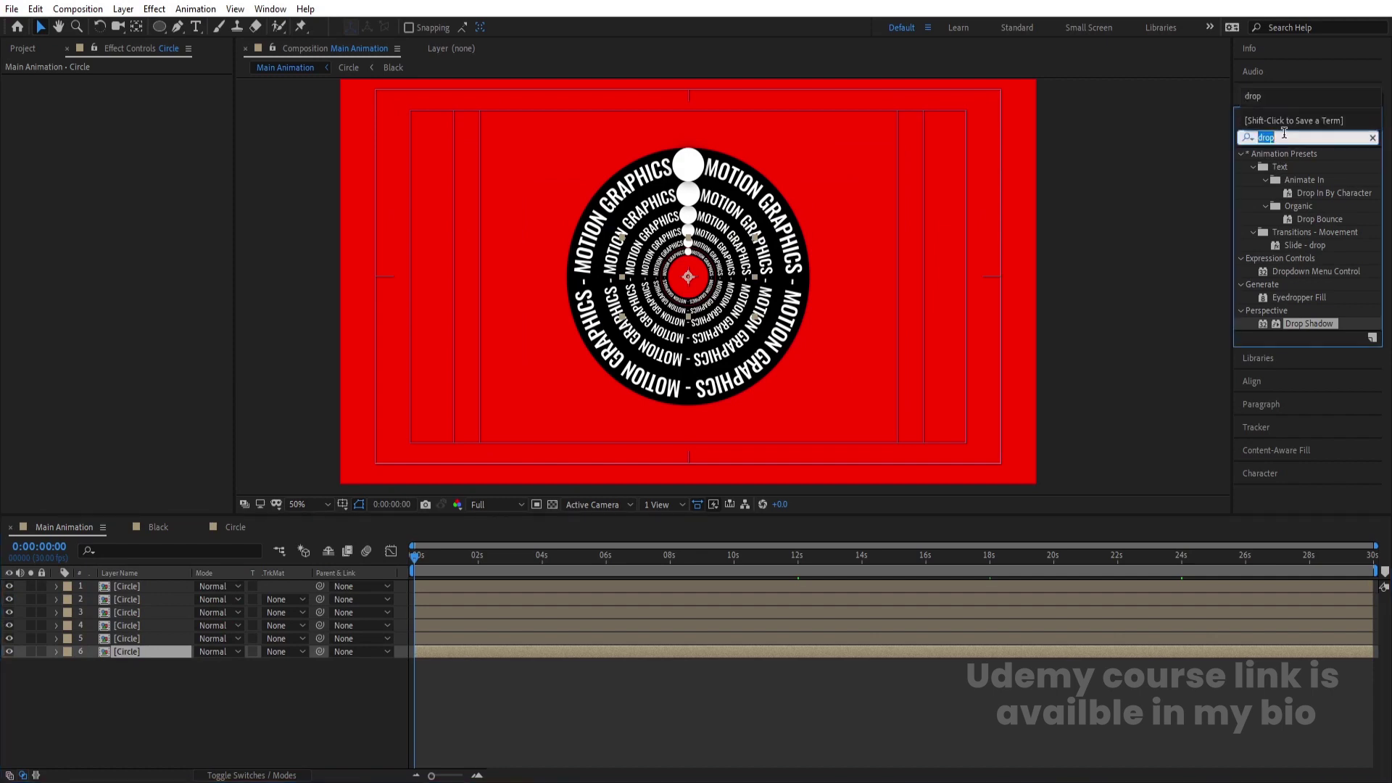
text(nt)
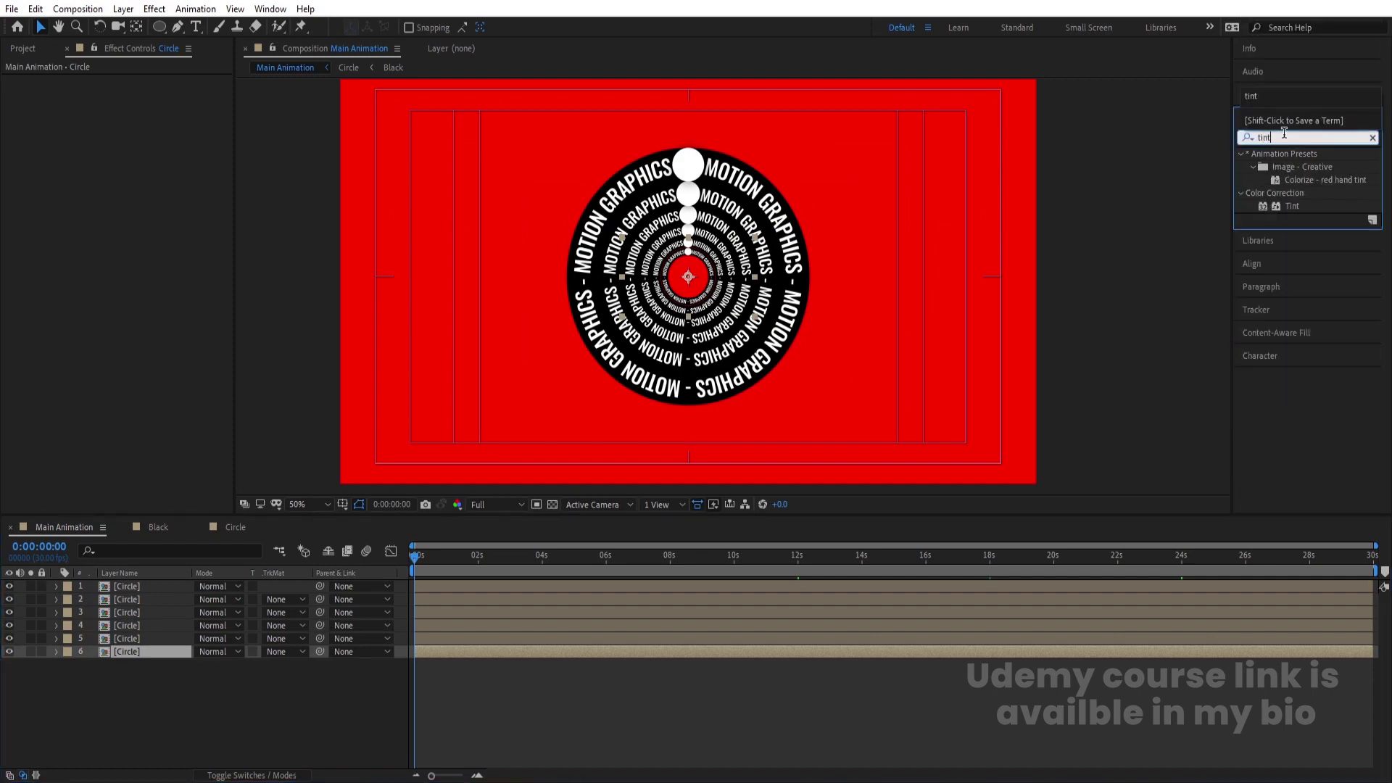
double_click(1286, 206)
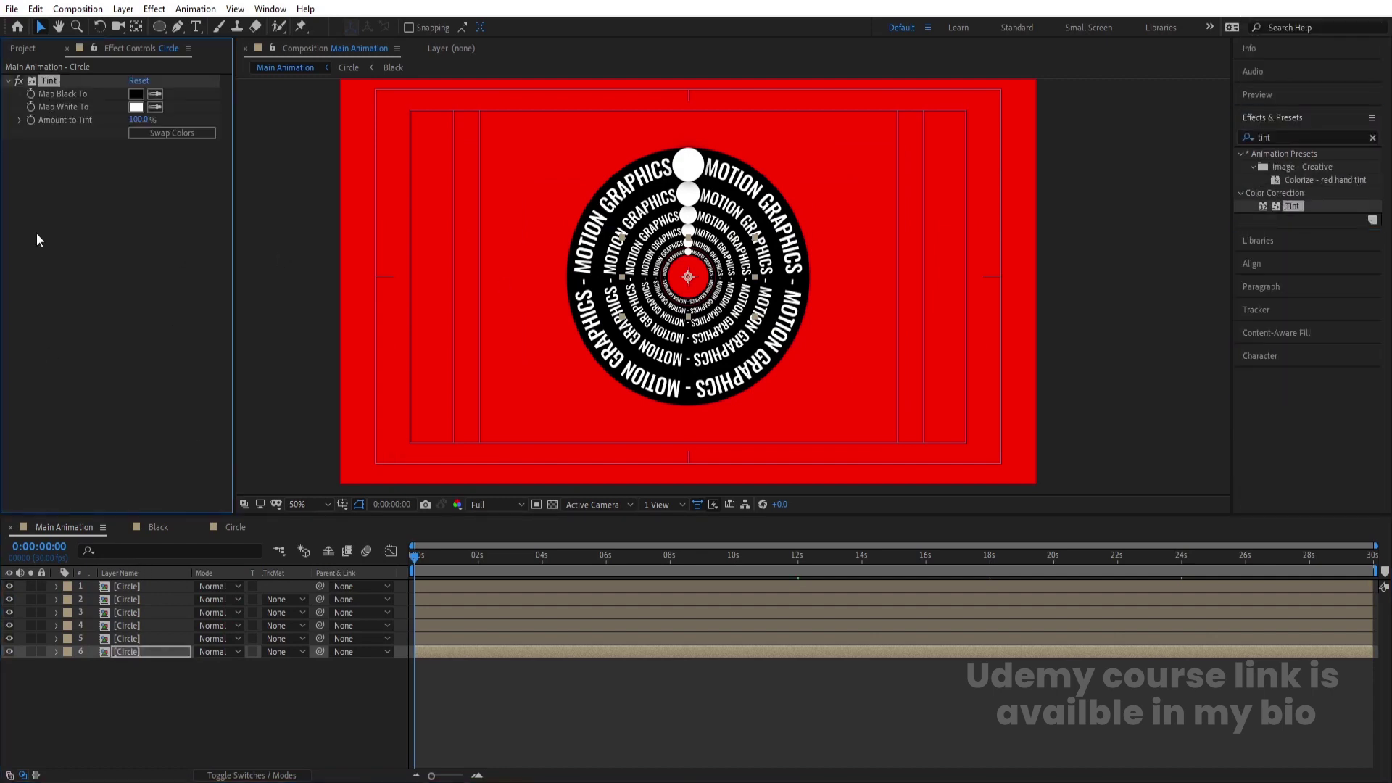
click(142, 137)
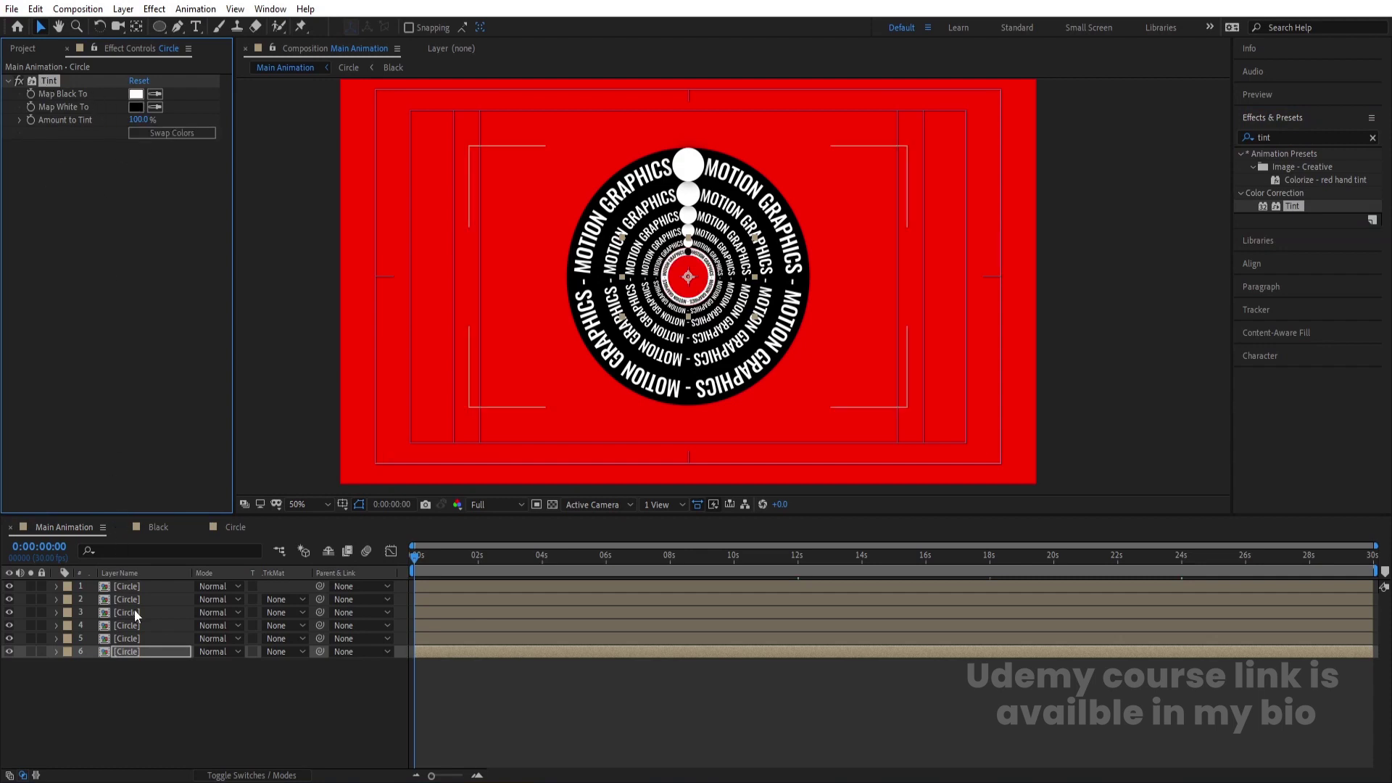
- Paste the swapped Tint onto the layer 4 and layer 2 rings, then select all six Circle layers
click(124, 625)
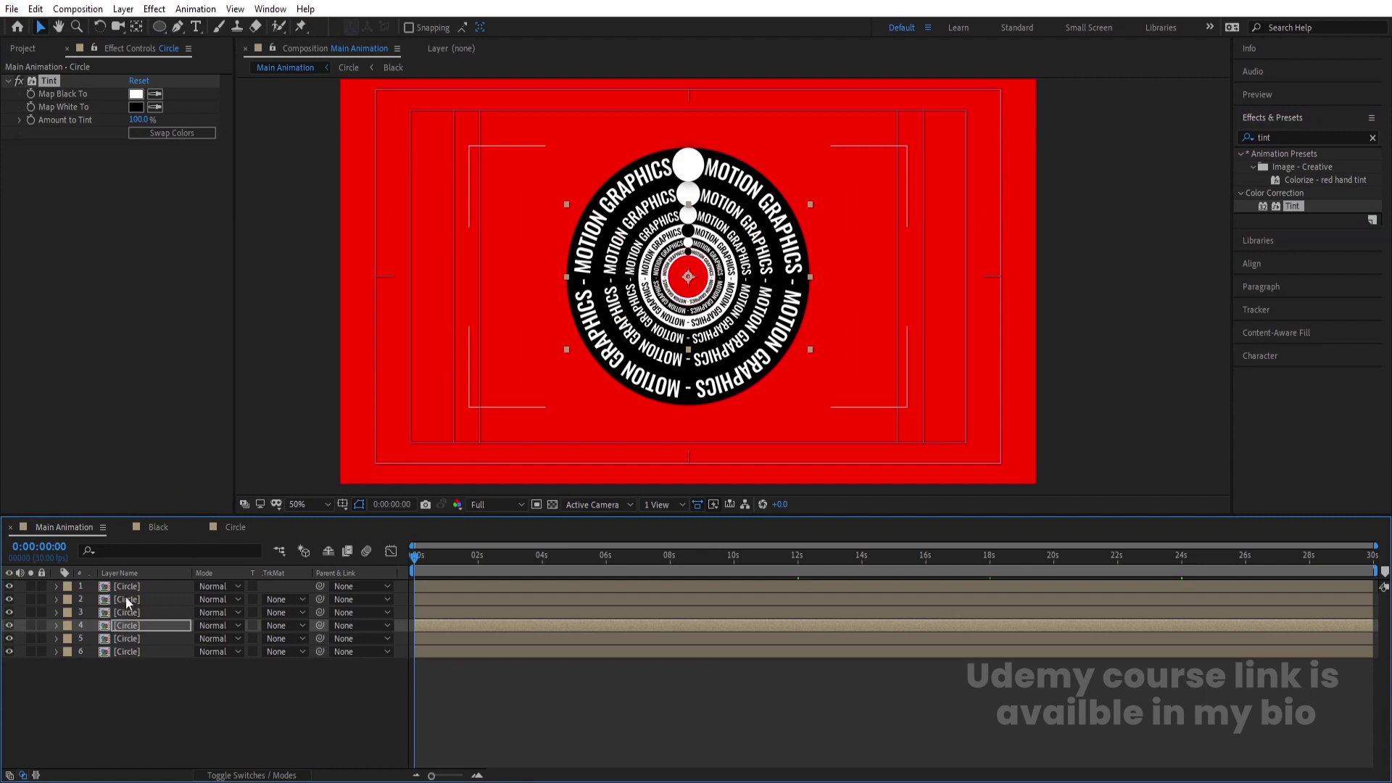
click(125, 598)
key(ctrl+v)
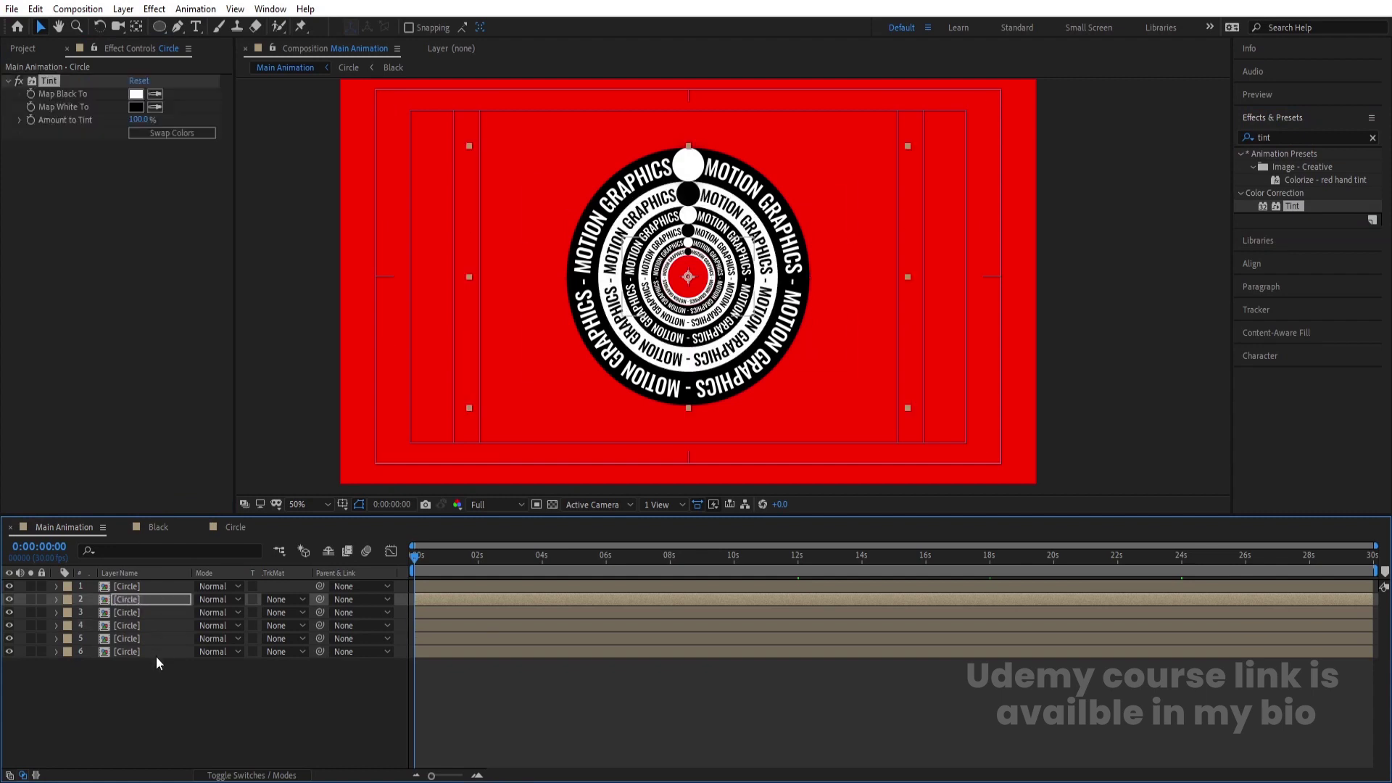
drag(154, 683, 103, 595)
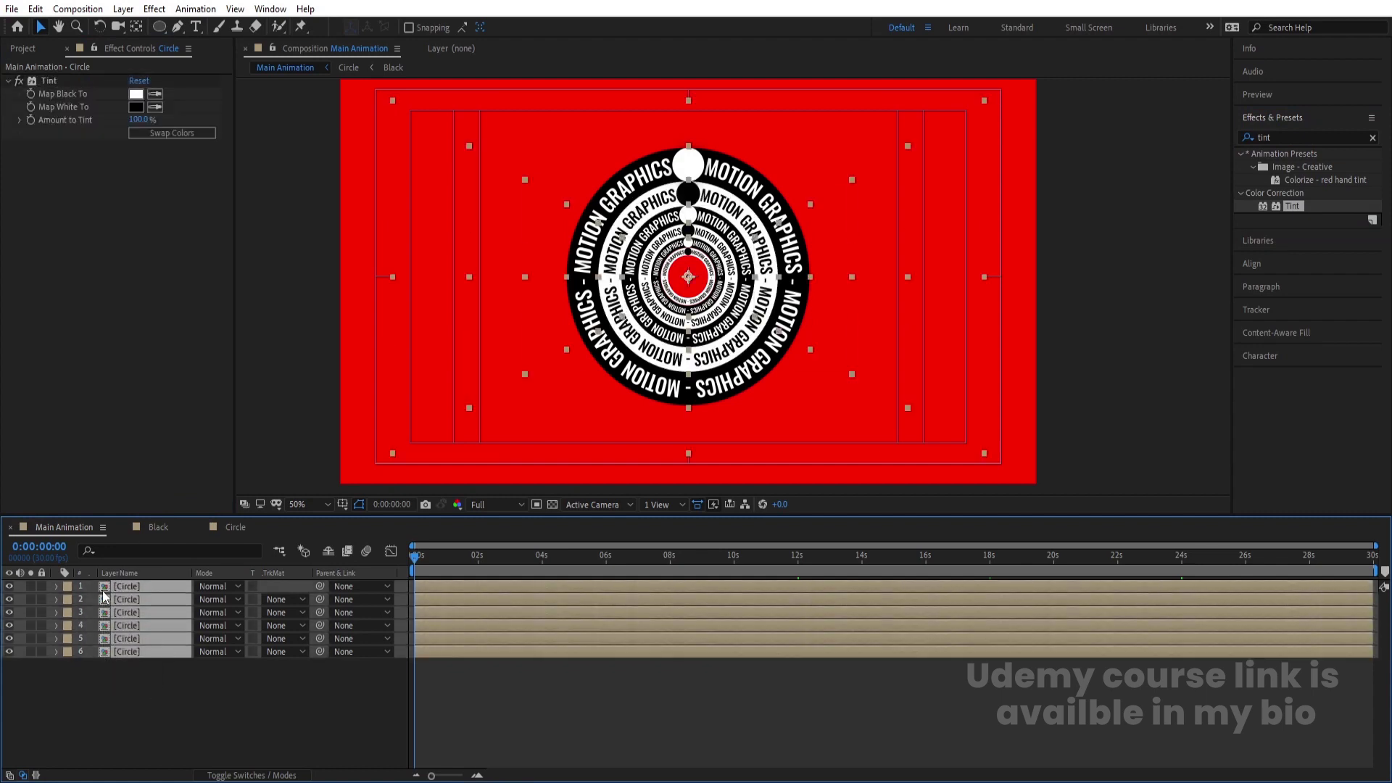
- Pre-compose the six Circle layers into 'Group' with Collapse Transformations on
key(ctrl+shift+c)
text(D)
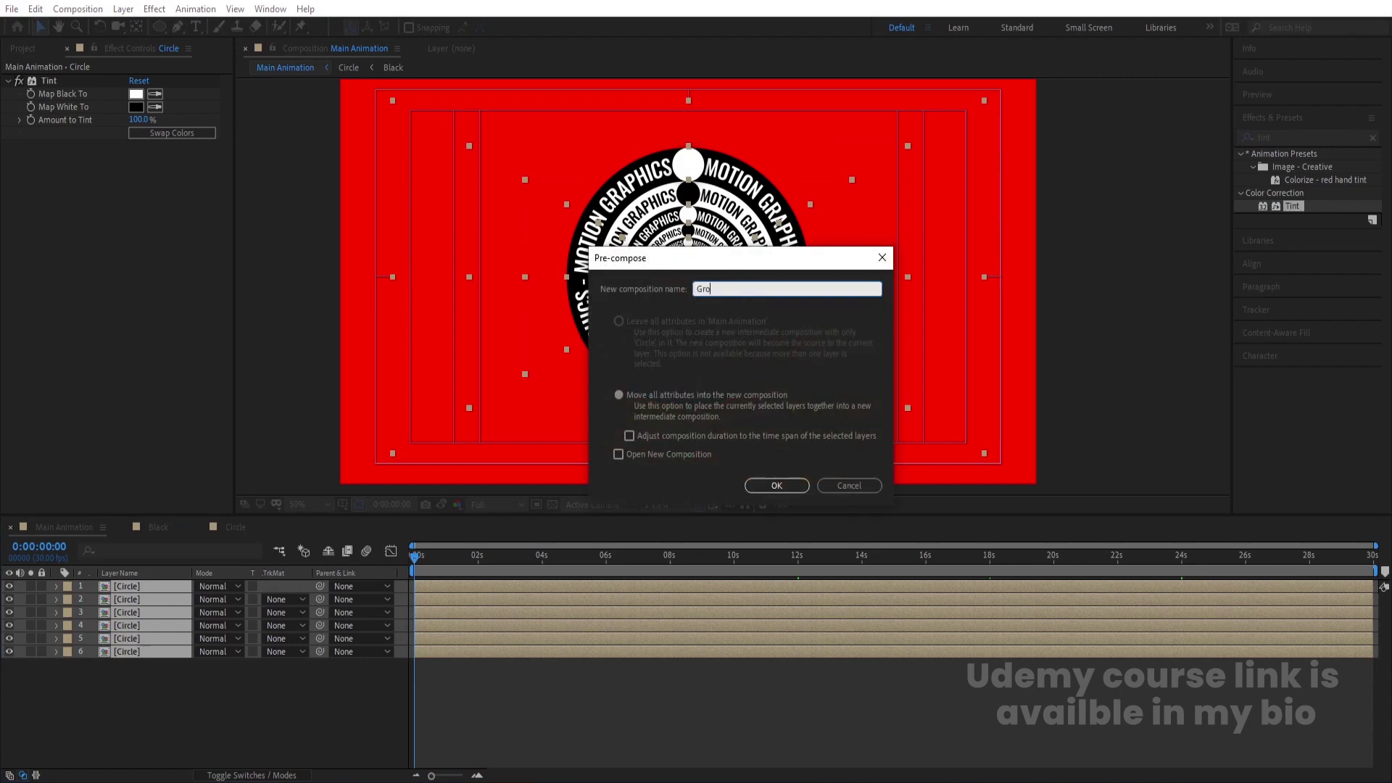
text(roup)
key(Return)
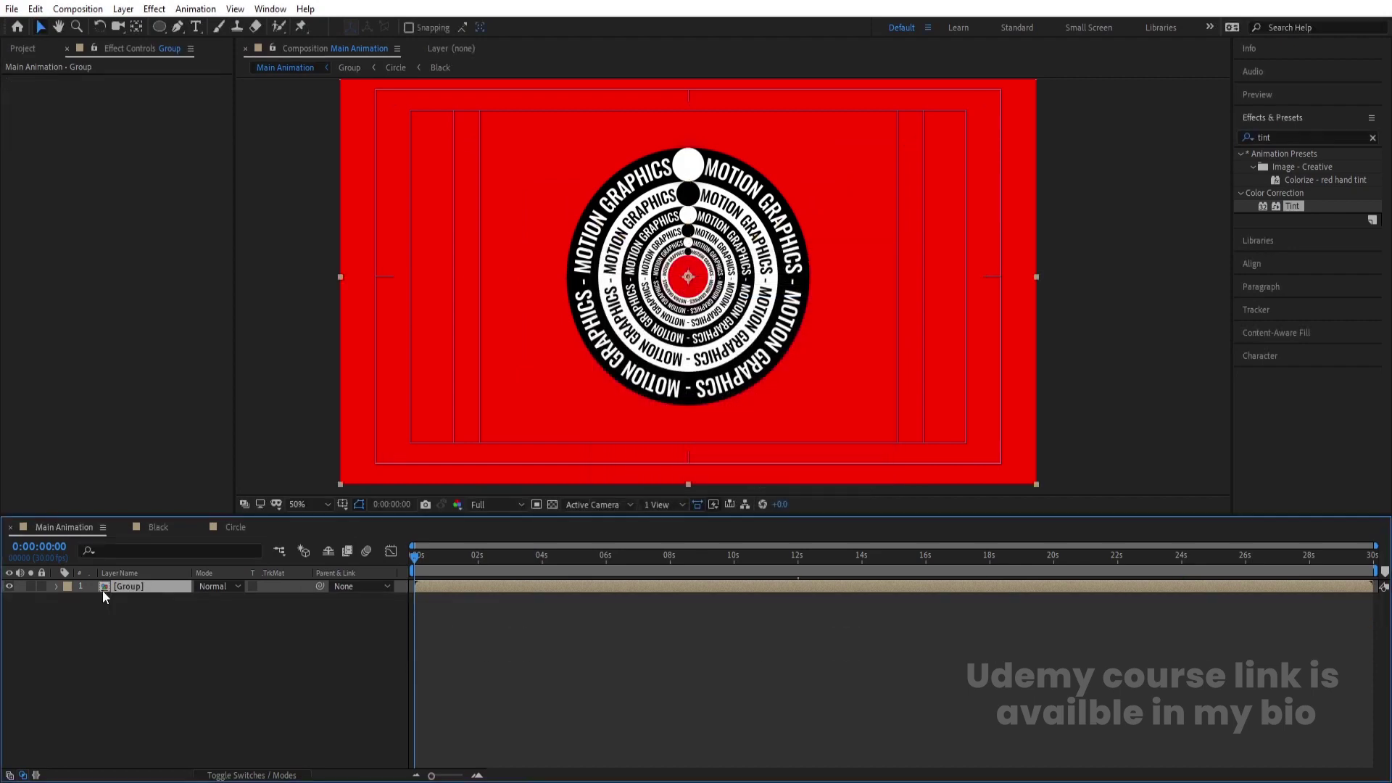
key(F4)
click(211, 587)
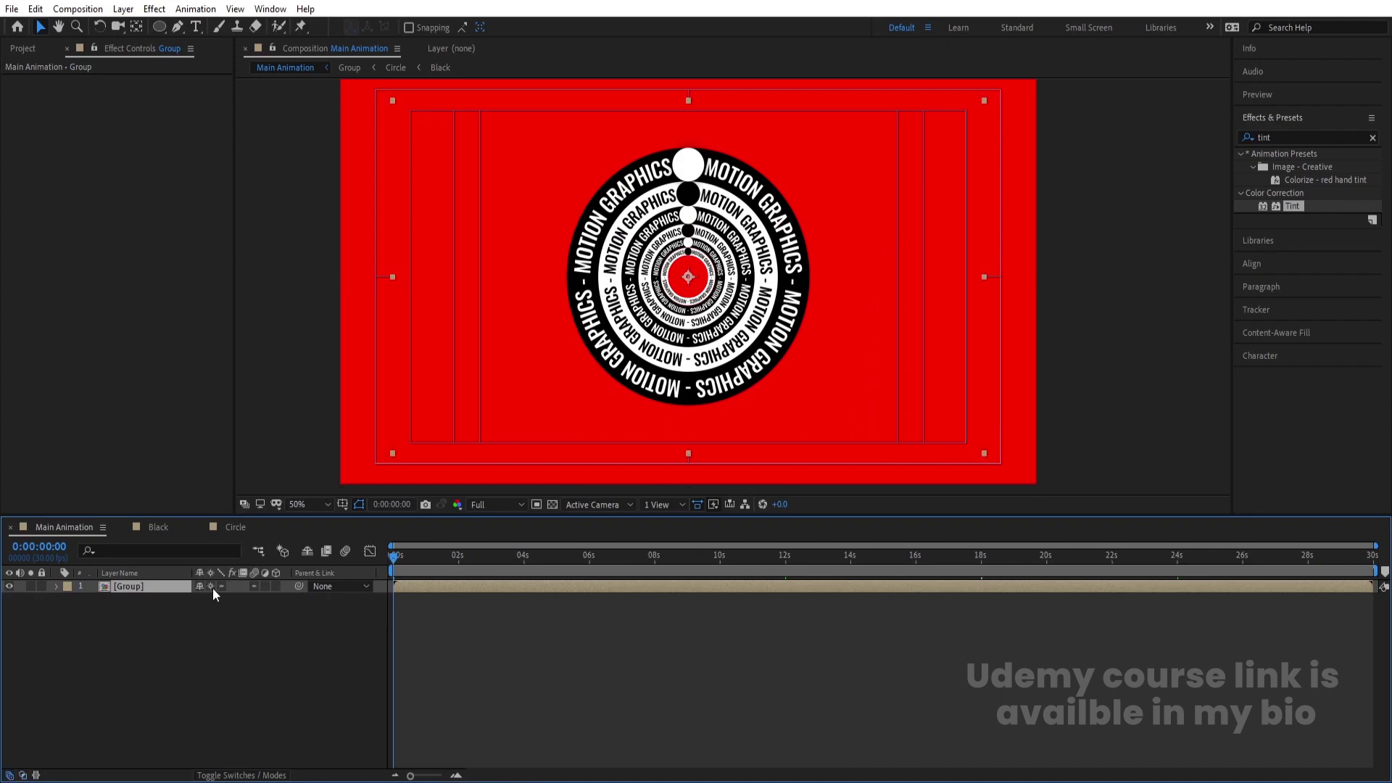
- Duplicate the Group layer and scale the copy to 606%
key(ctrl+d)
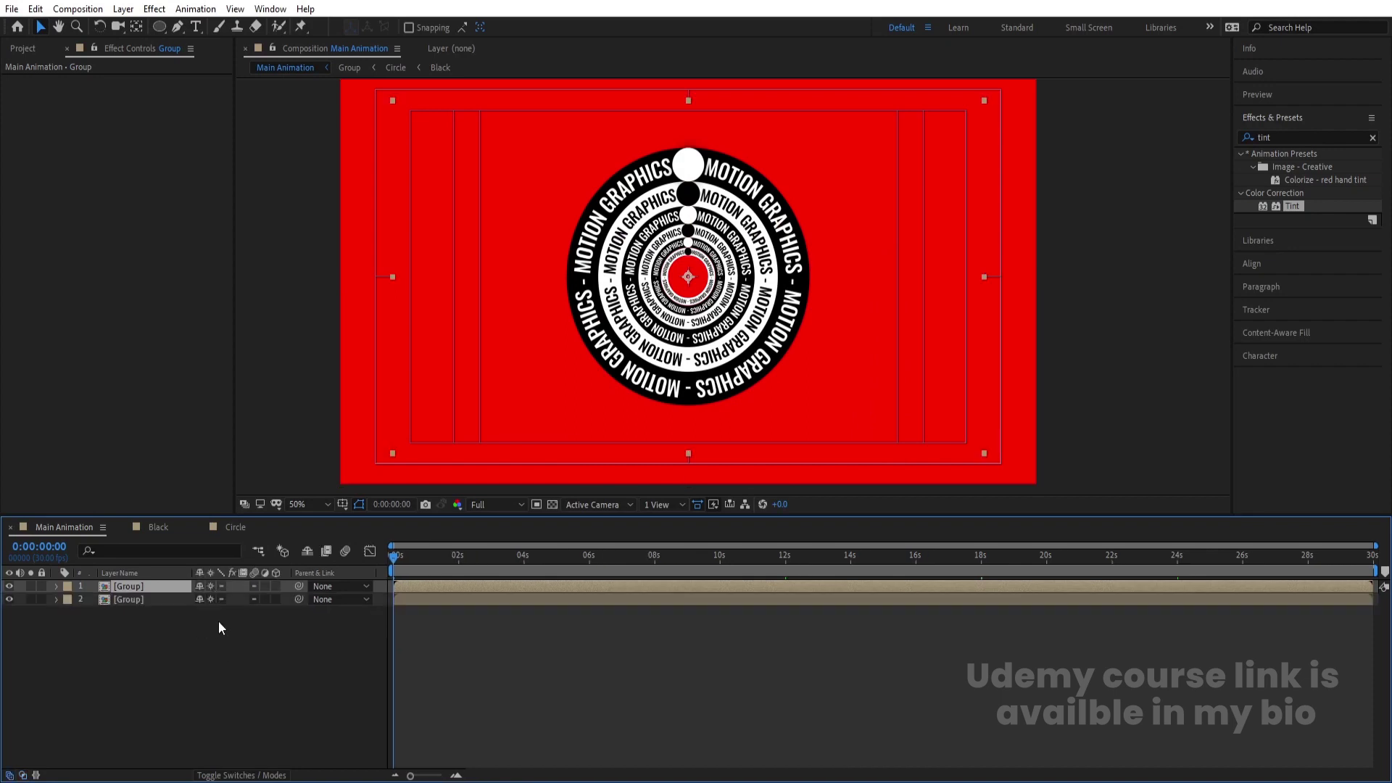
click(159, 598)
key(s)
drag(215, 612, 492, 524)
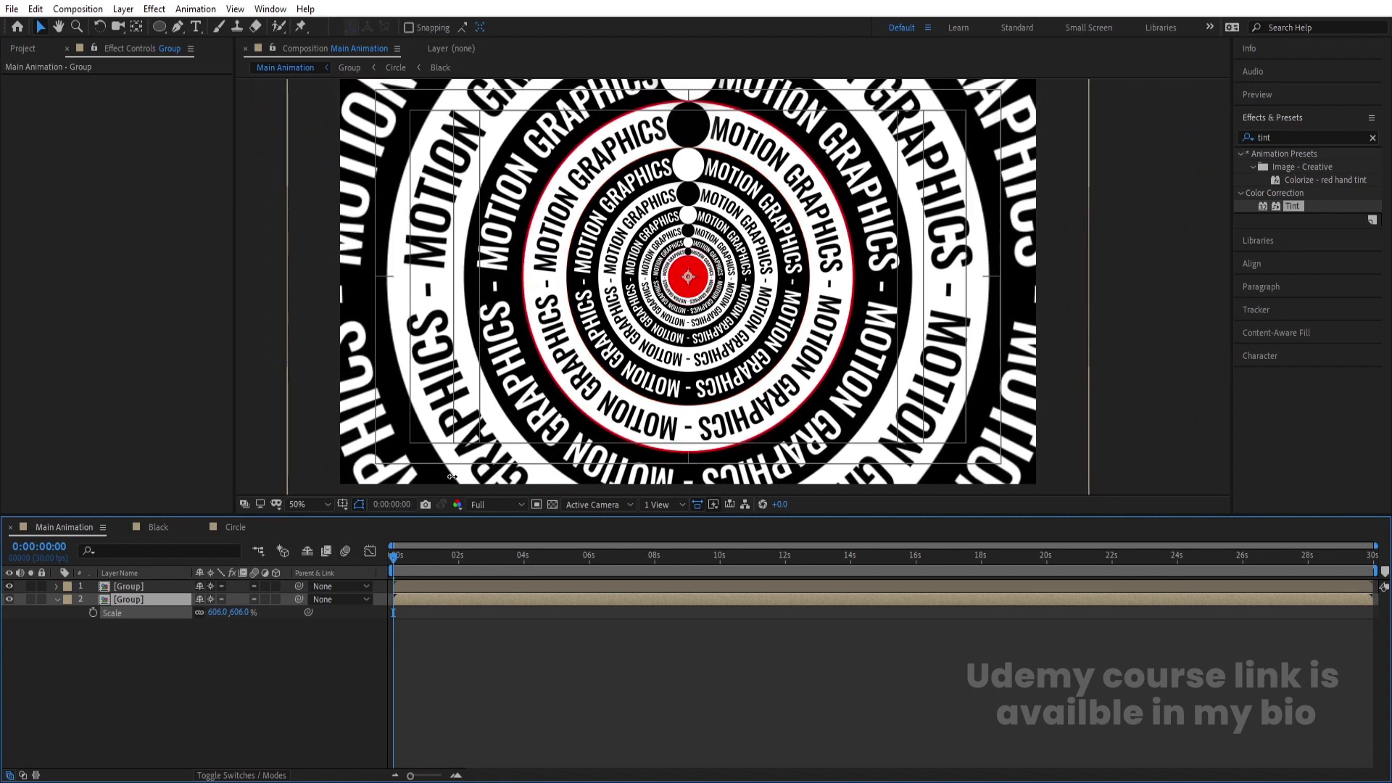
- Inside the Group precomp, change the innermost Circle's Scale from 20% to 19.5%, then go back to Main Animation
double_click(130, 599)
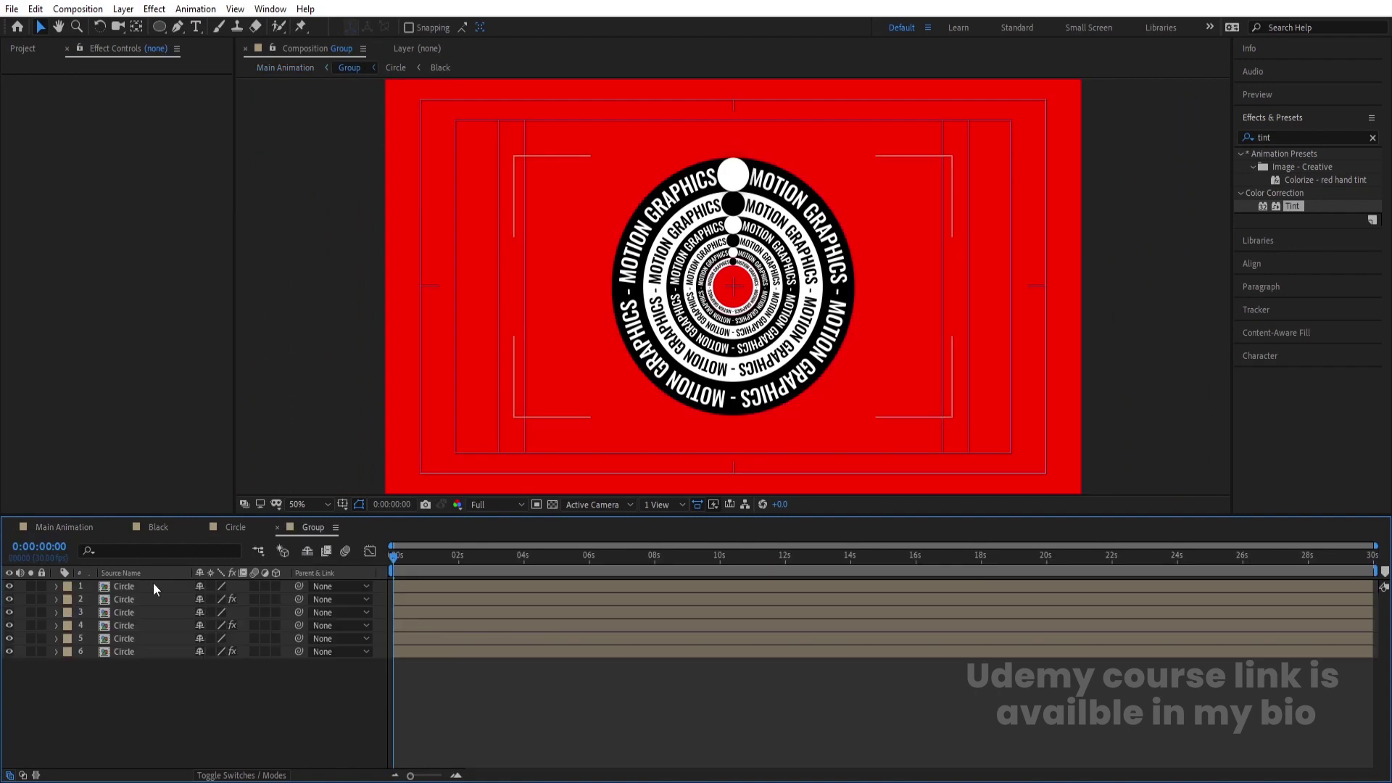
click(116, 652)
scroll(750, 269, up, 6)
key(s)
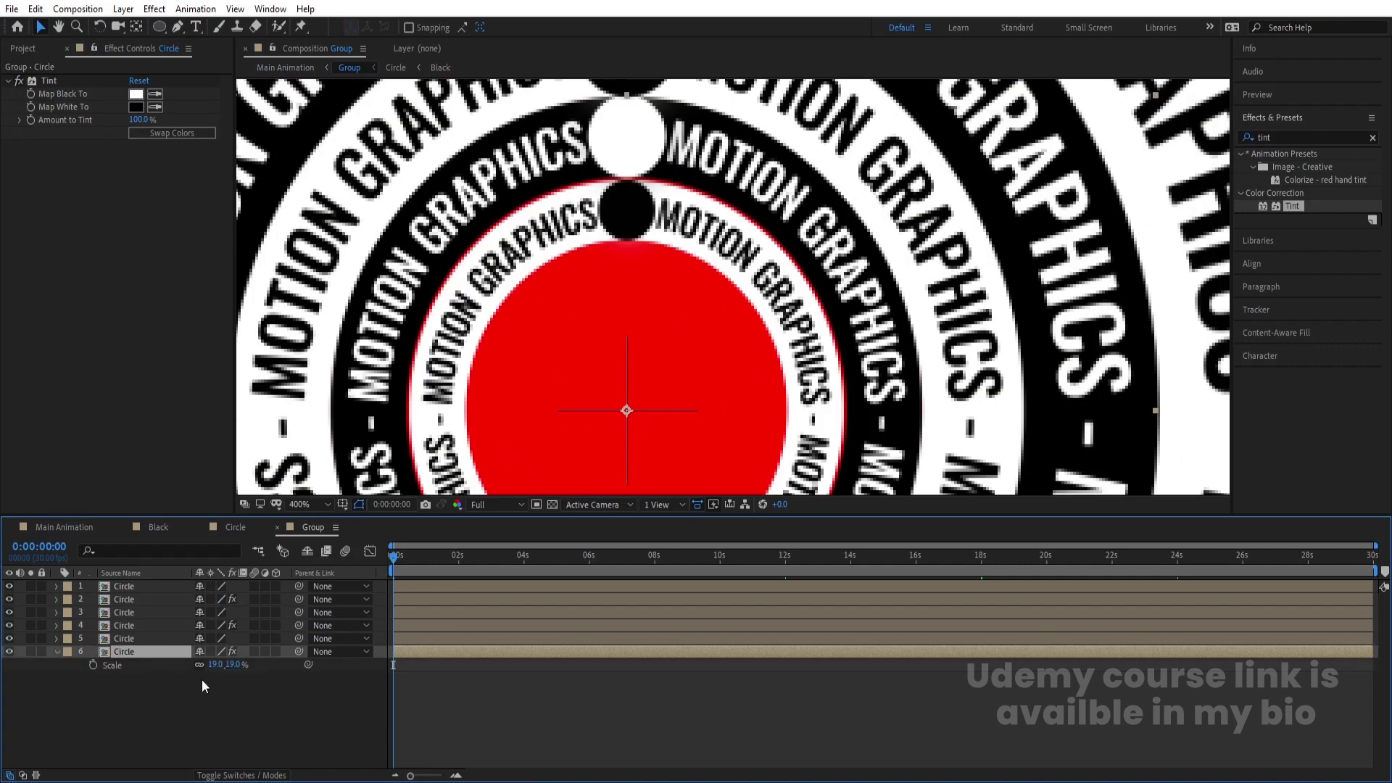
click(215, 665)
text(20)
key(Return)
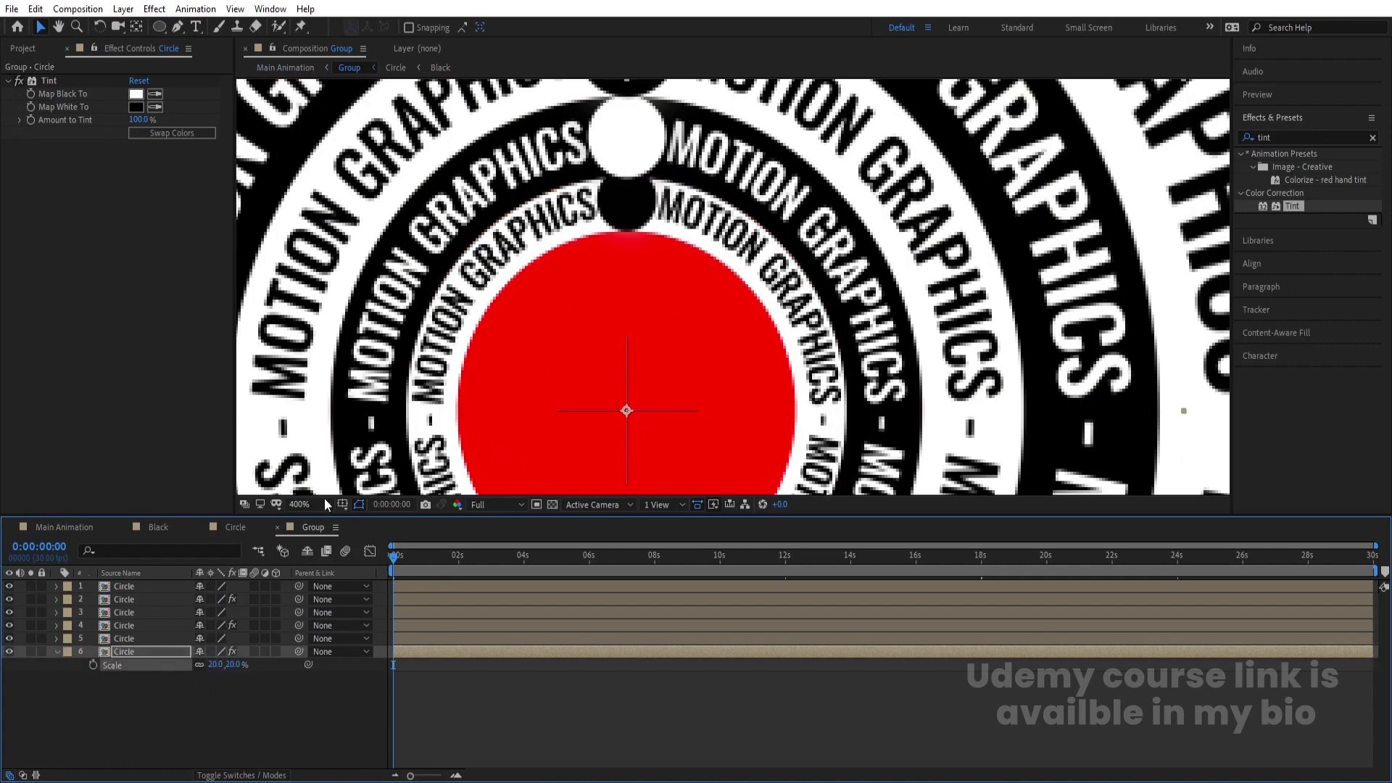
click(215, 664)
text(19.5)
key(Return)
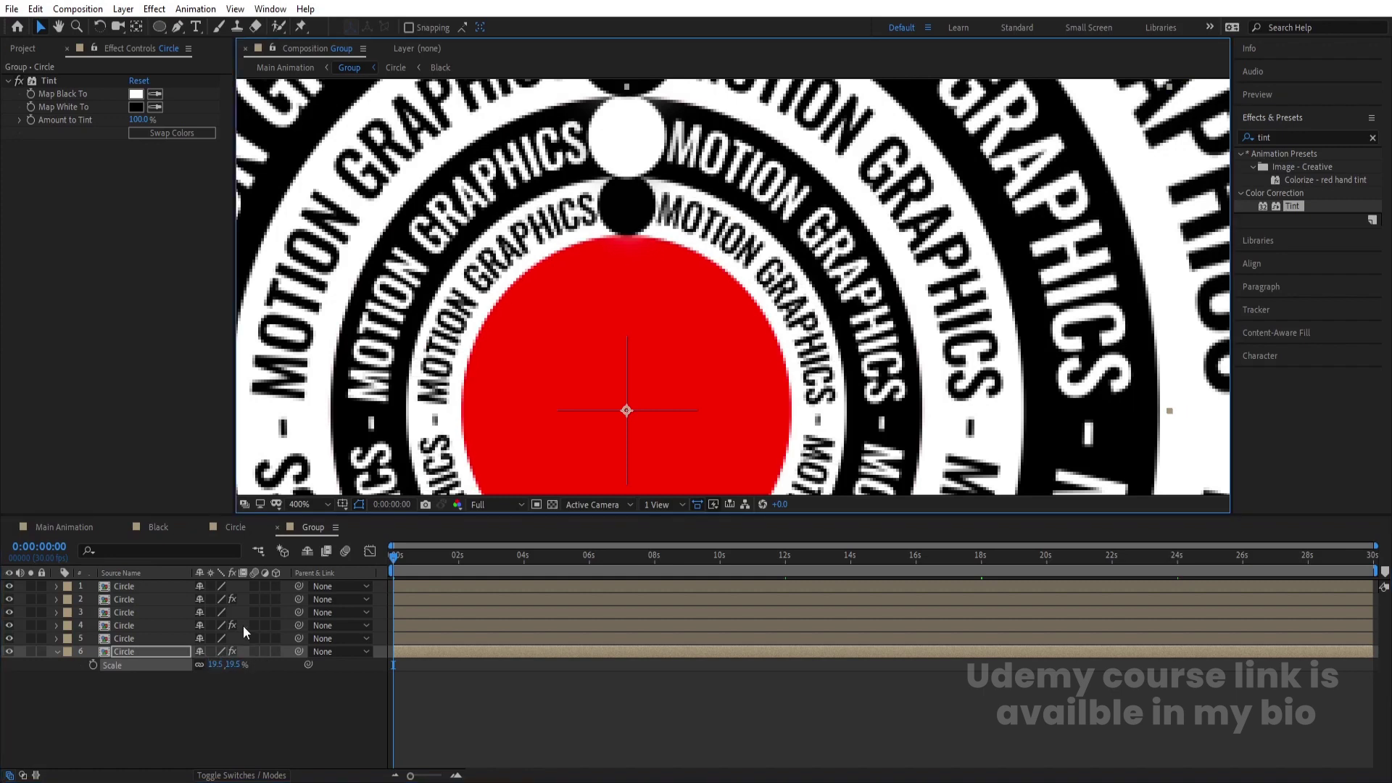
key(comma)
click(42, 527)
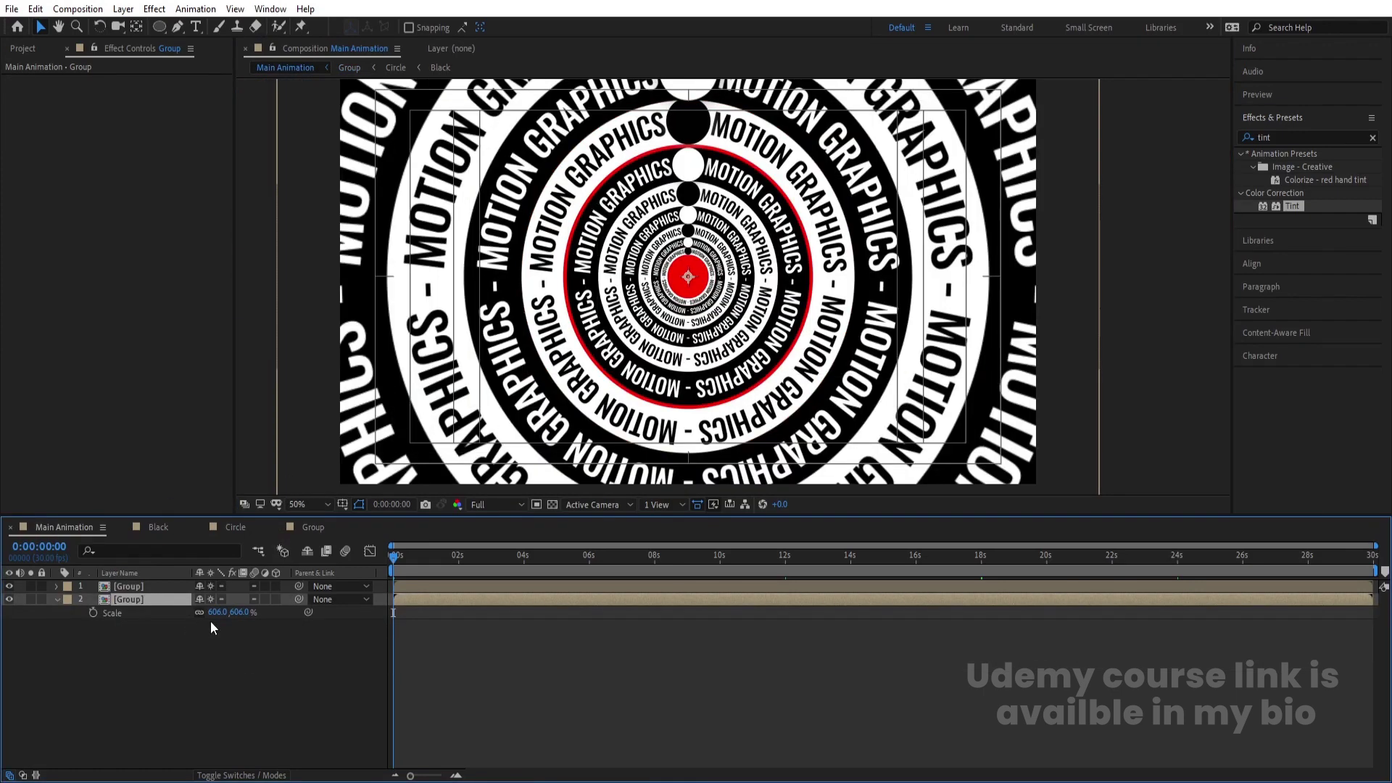
- Shrink the second Group copy to 590% and preview at Quarter resolution
drag(216, 612, 204, 612)
key(space)
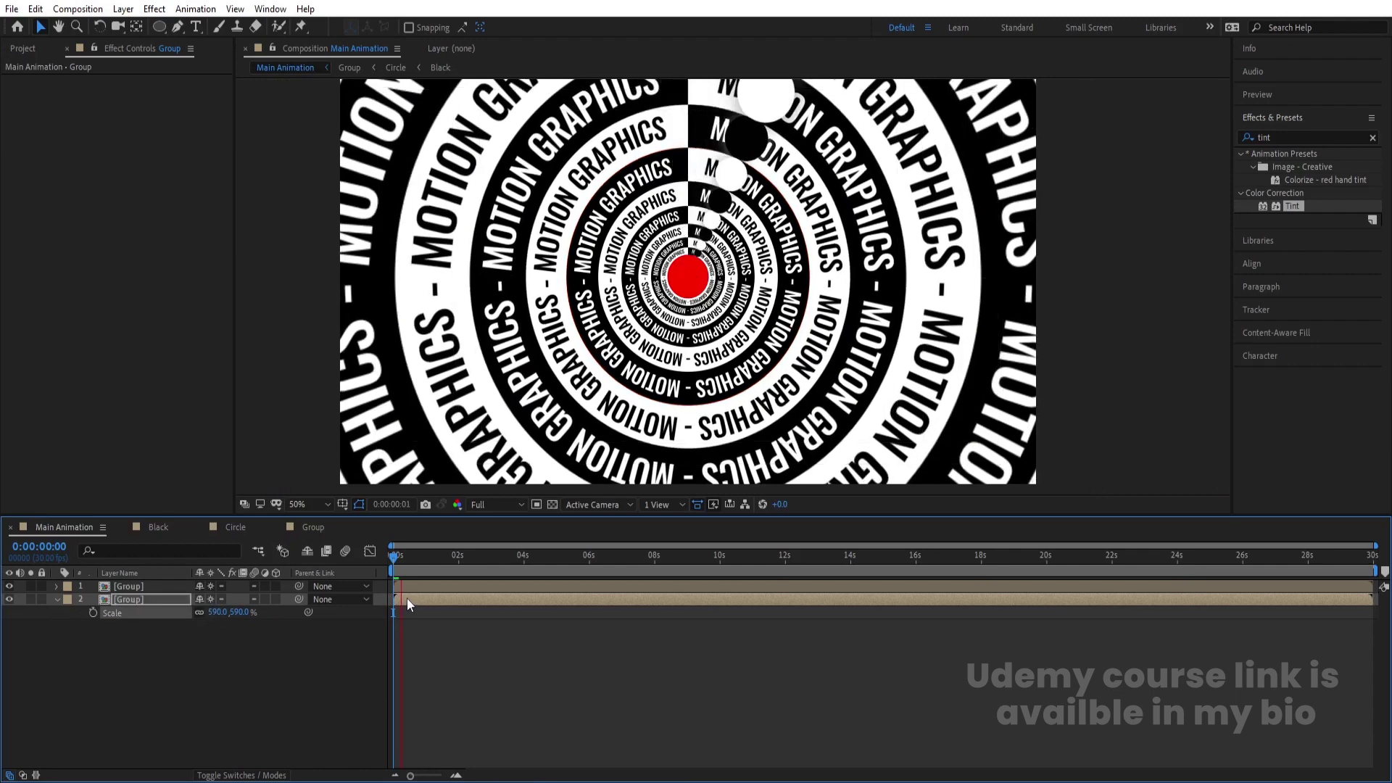
key(space)
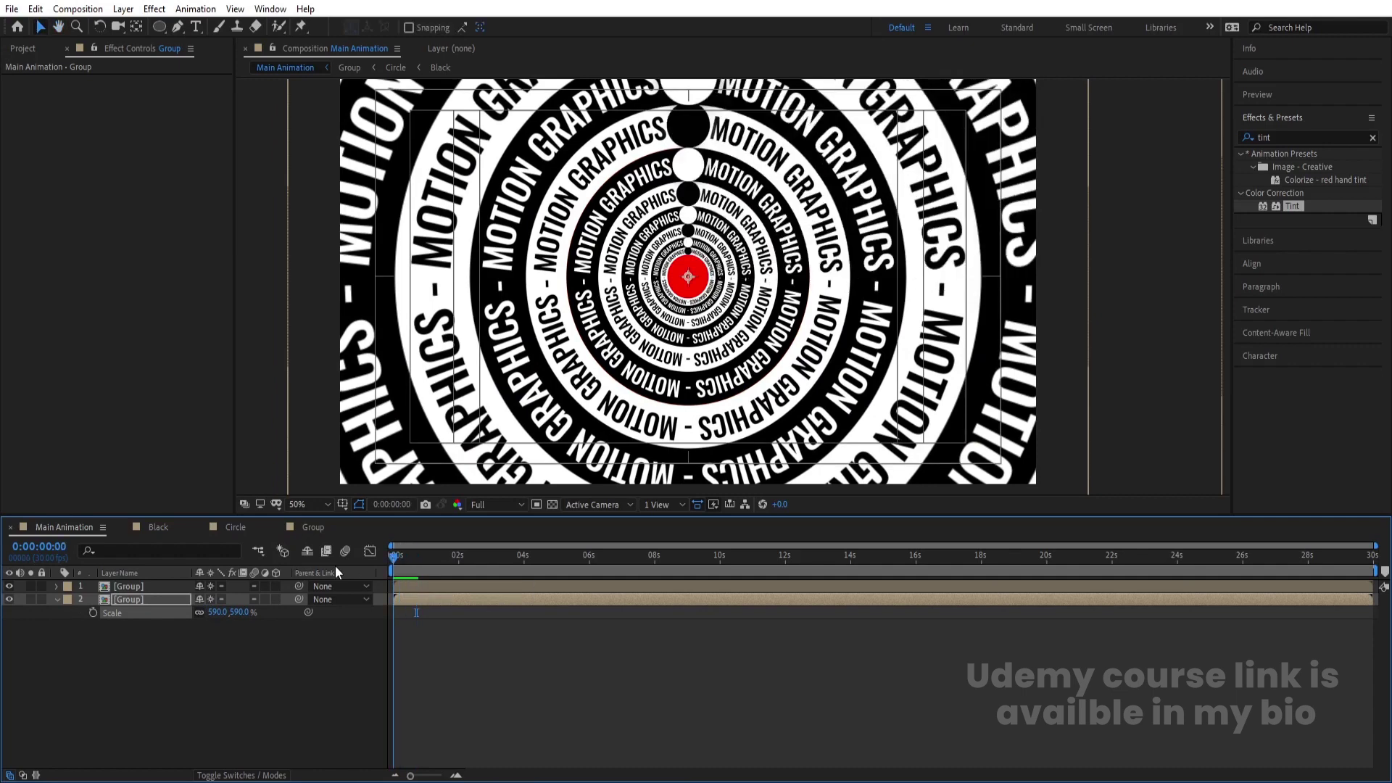
click(496, 504)
click(502, 590)
key(space)
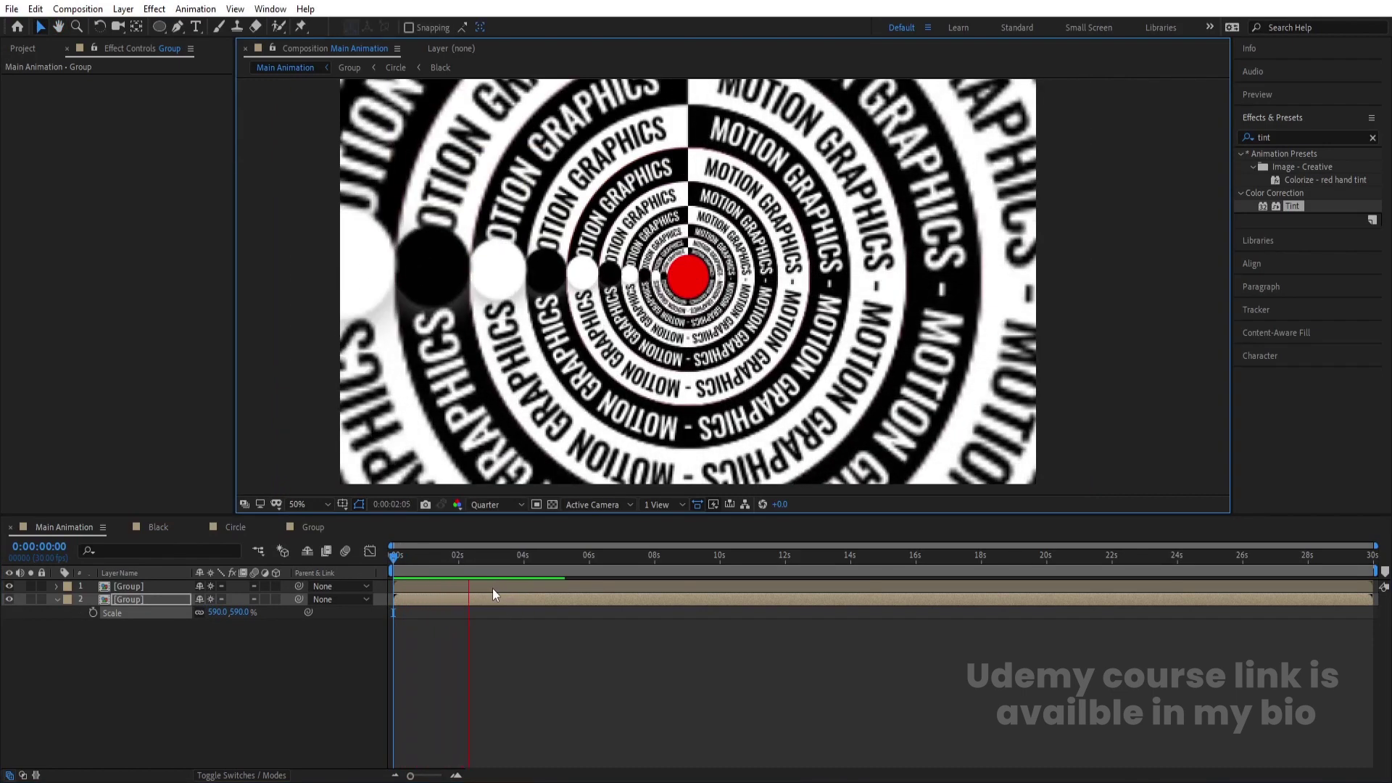
click(267, 589)
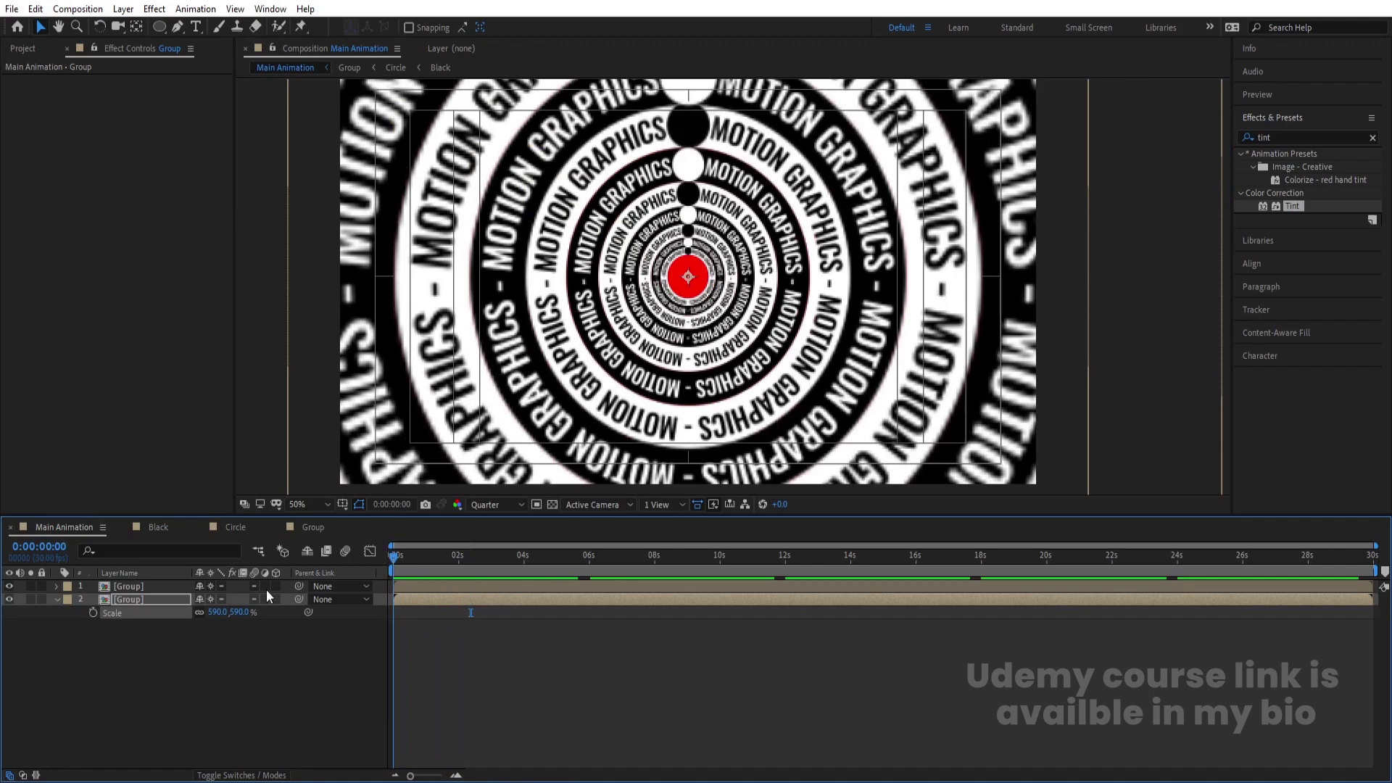
- In the Group comp, fit the view, preview at Full resolution, and select all six Circle layers
double_click(119, 599)
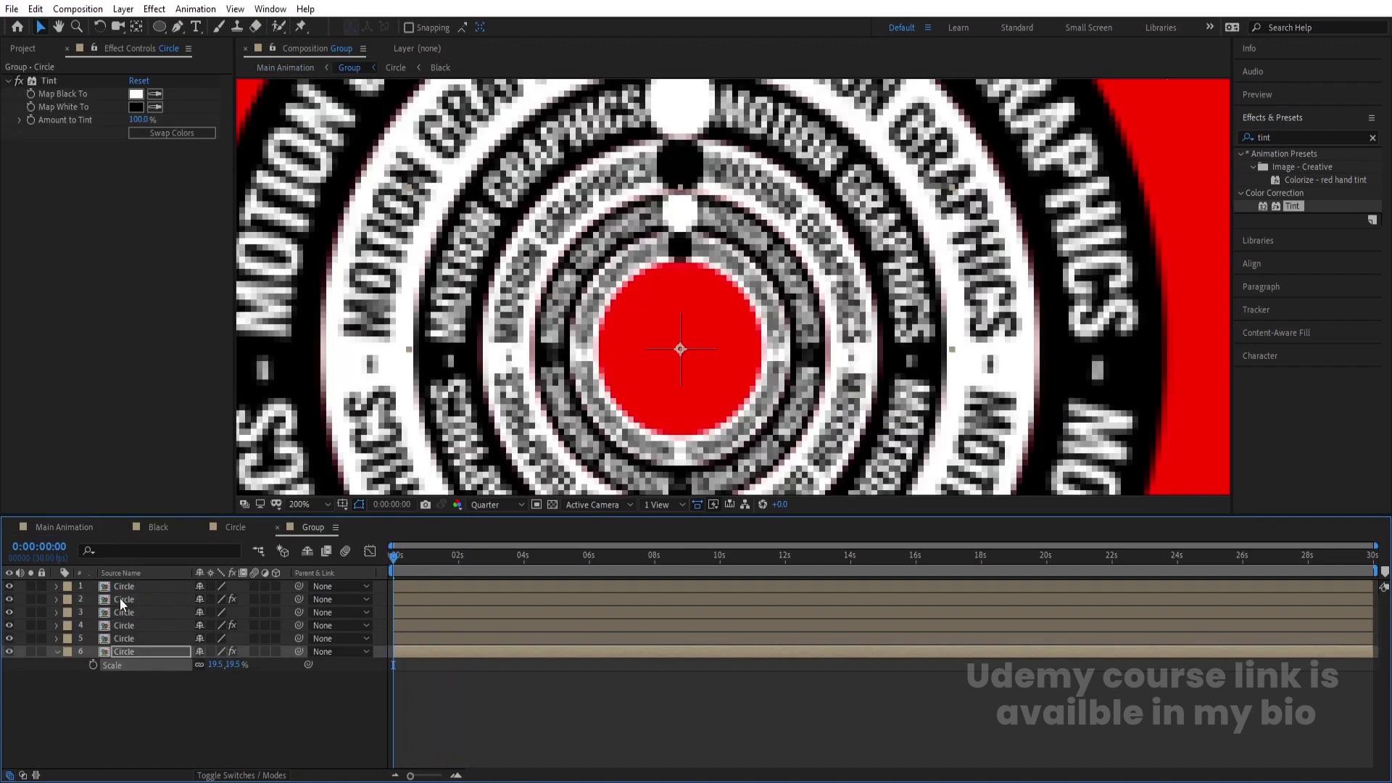
click(302, 507)
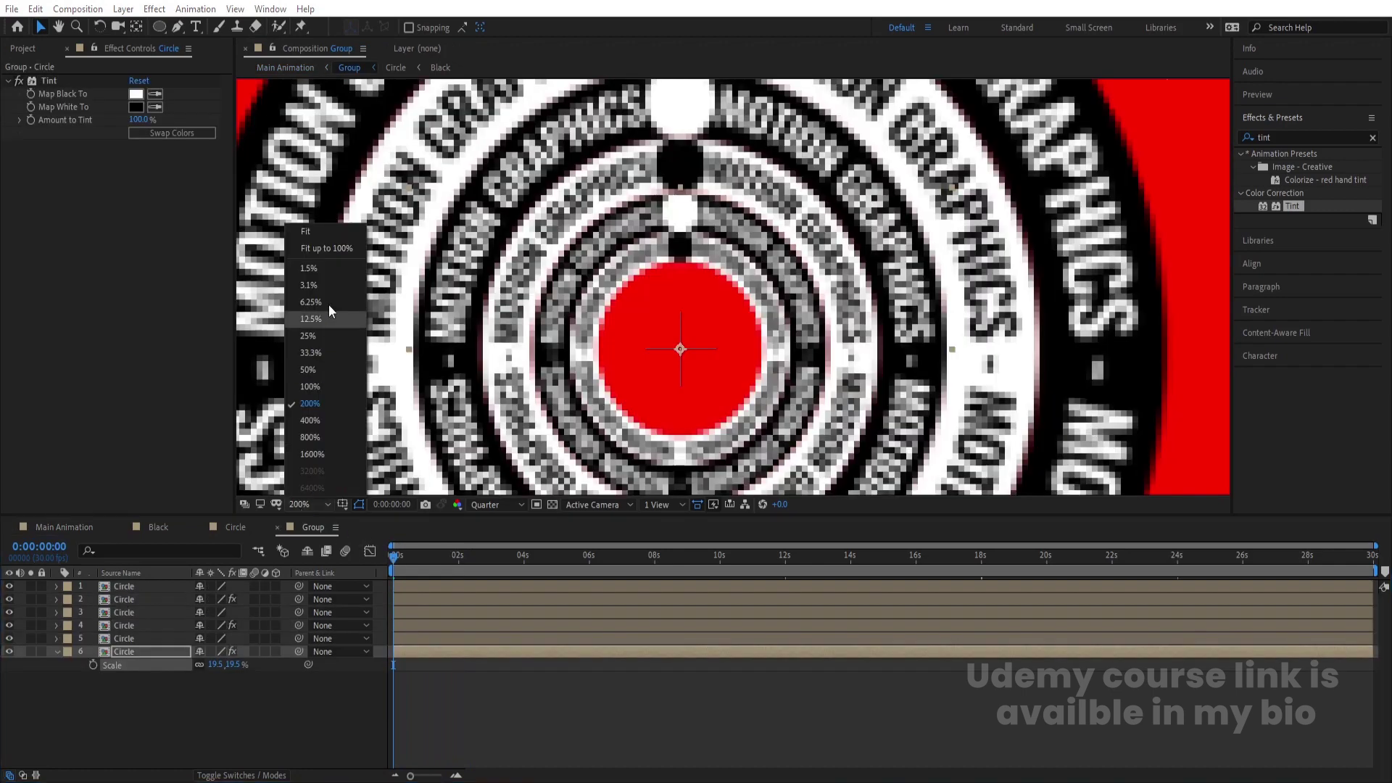
click(298, 233)
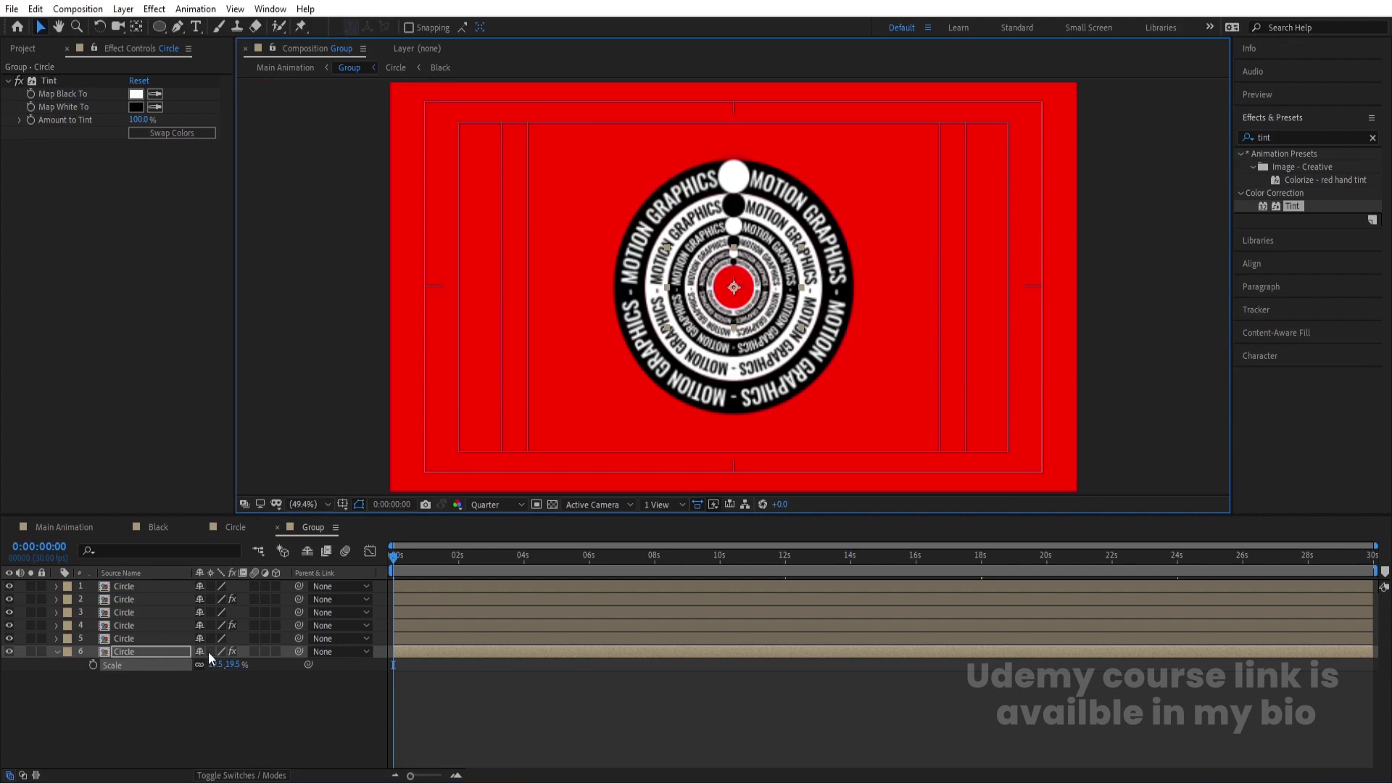
key(ctrl+a)
click(216, 722)
key(space)
key(space)
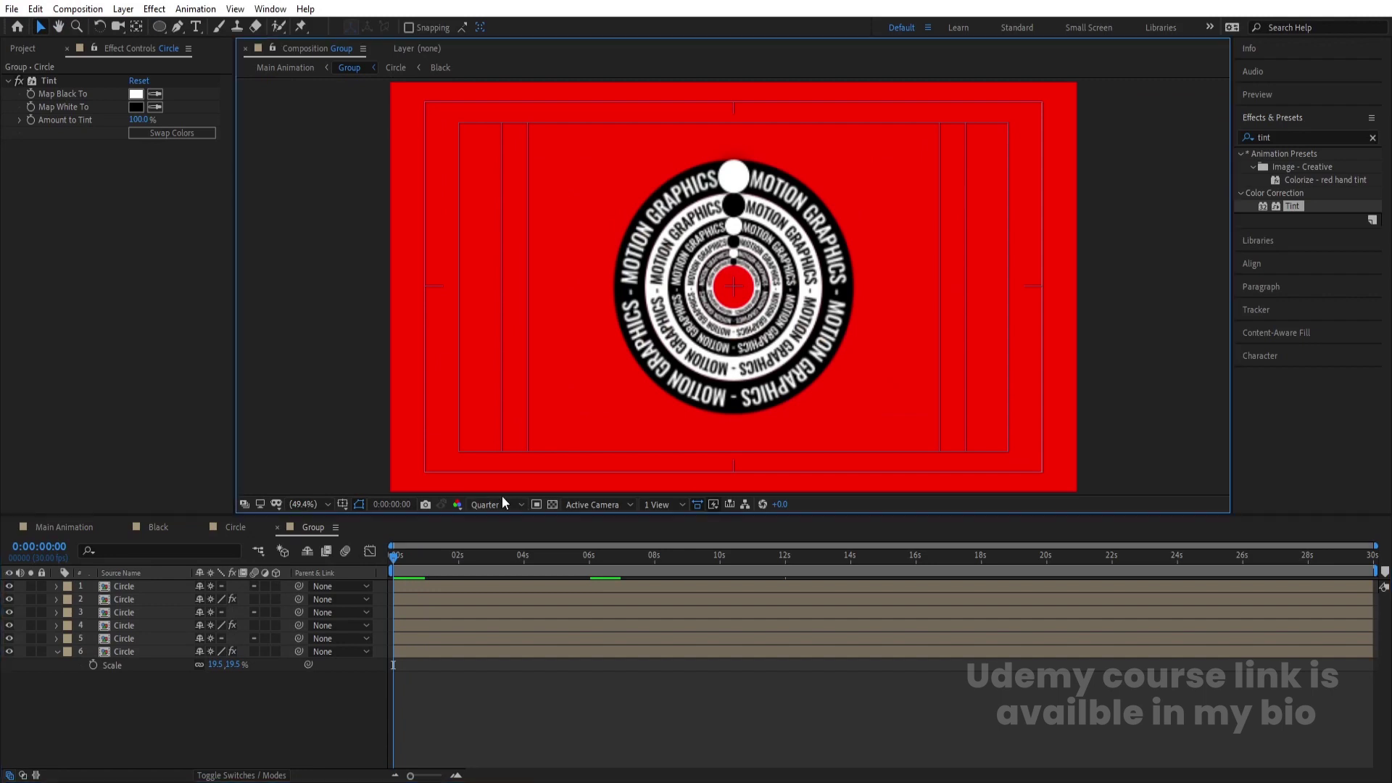
click(500, 504)
click(493, 540)
key(space)
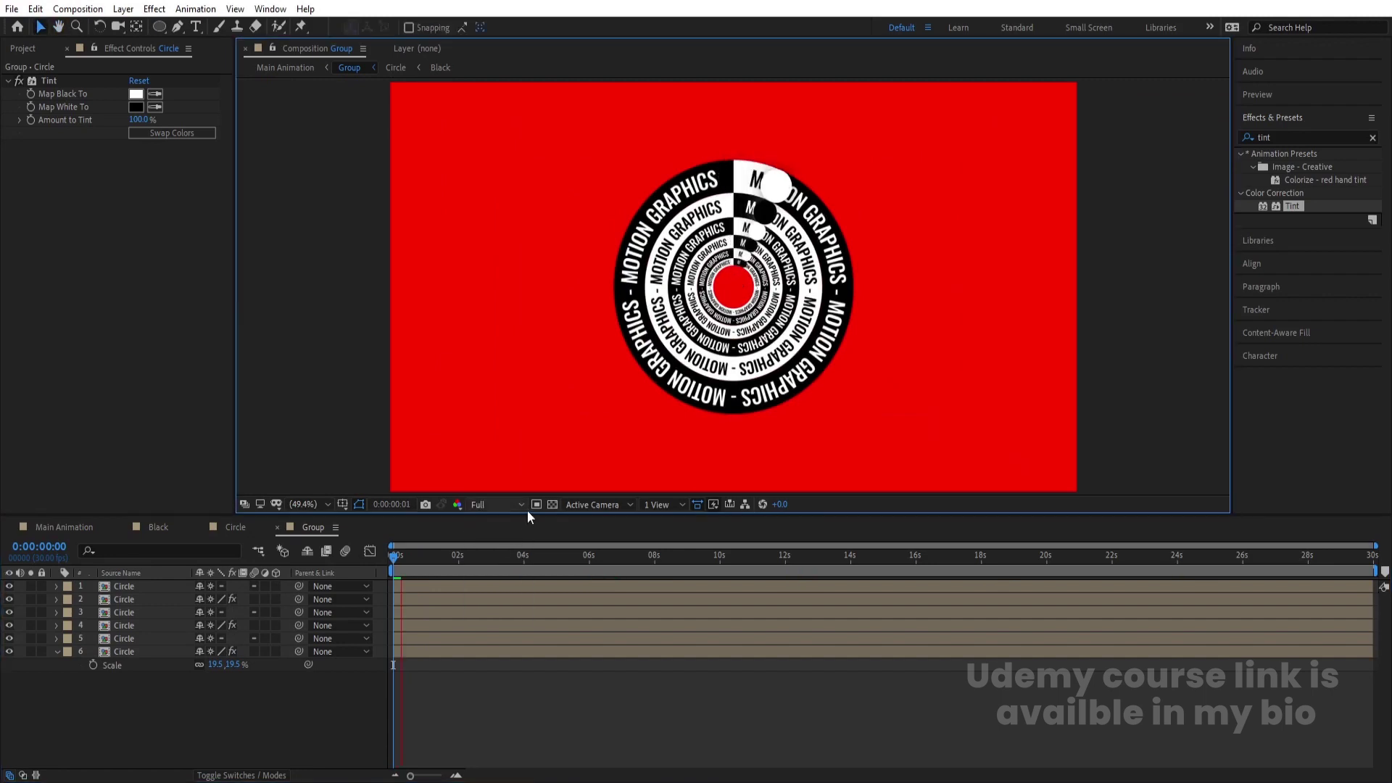
key(space)
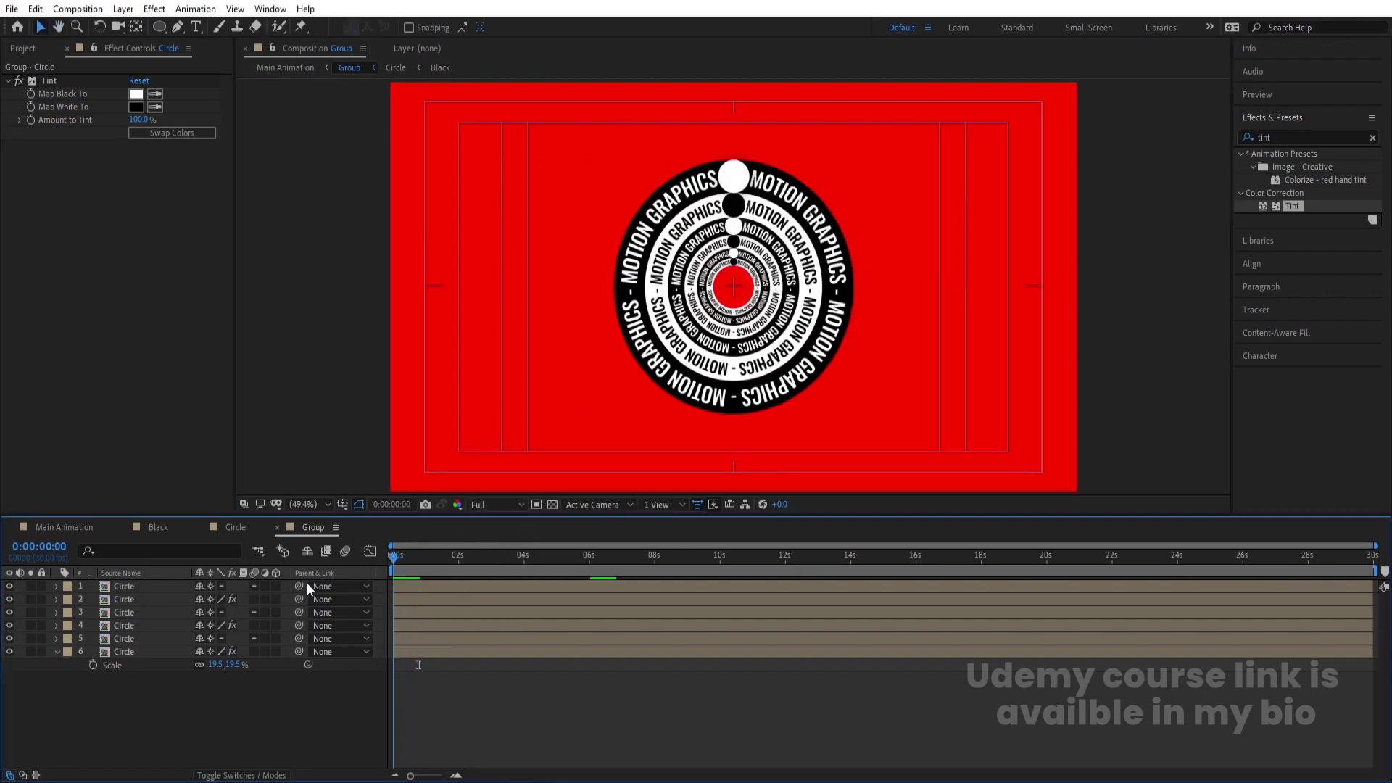
click(125, 652)
shift+click(116, 587)
- Check the Circle layers' Rotation values, then open the Circle precomp
key(r)
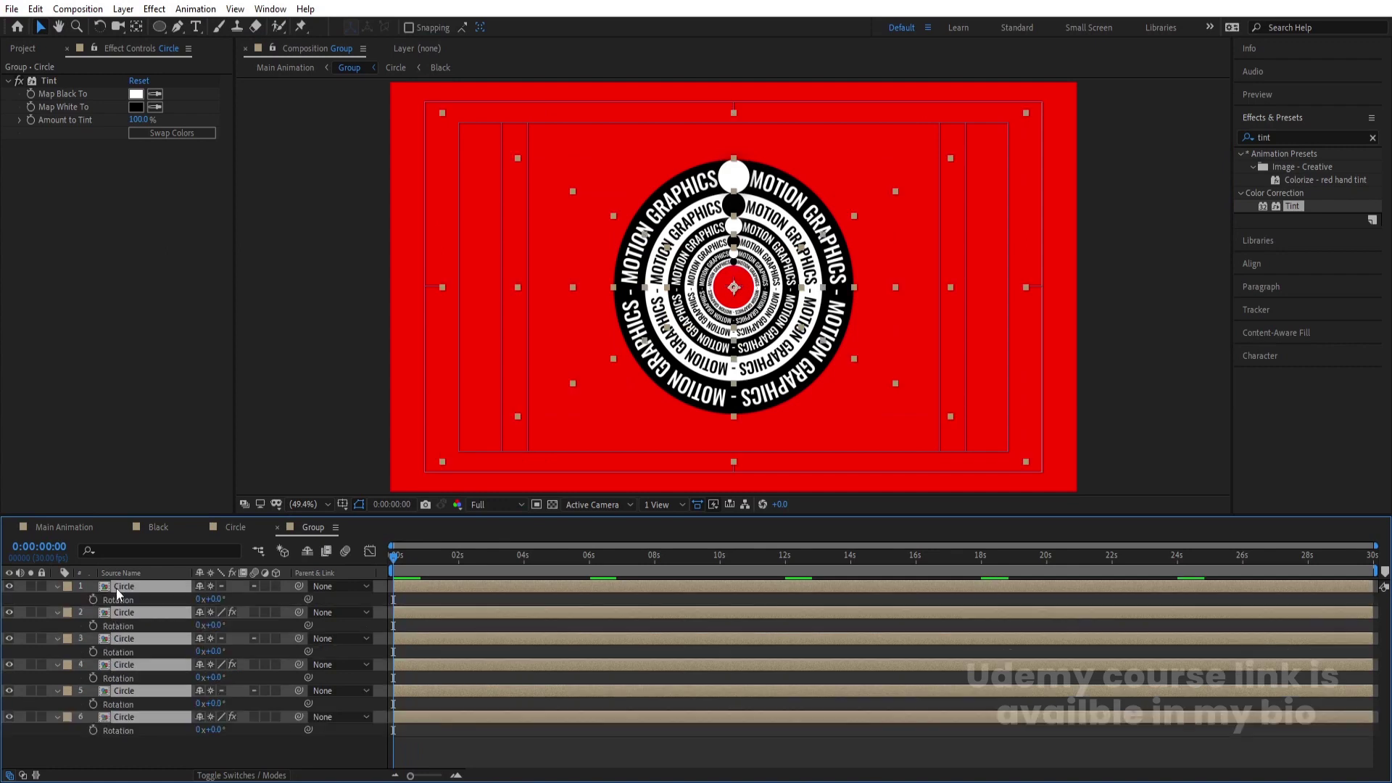
click(115, 589)
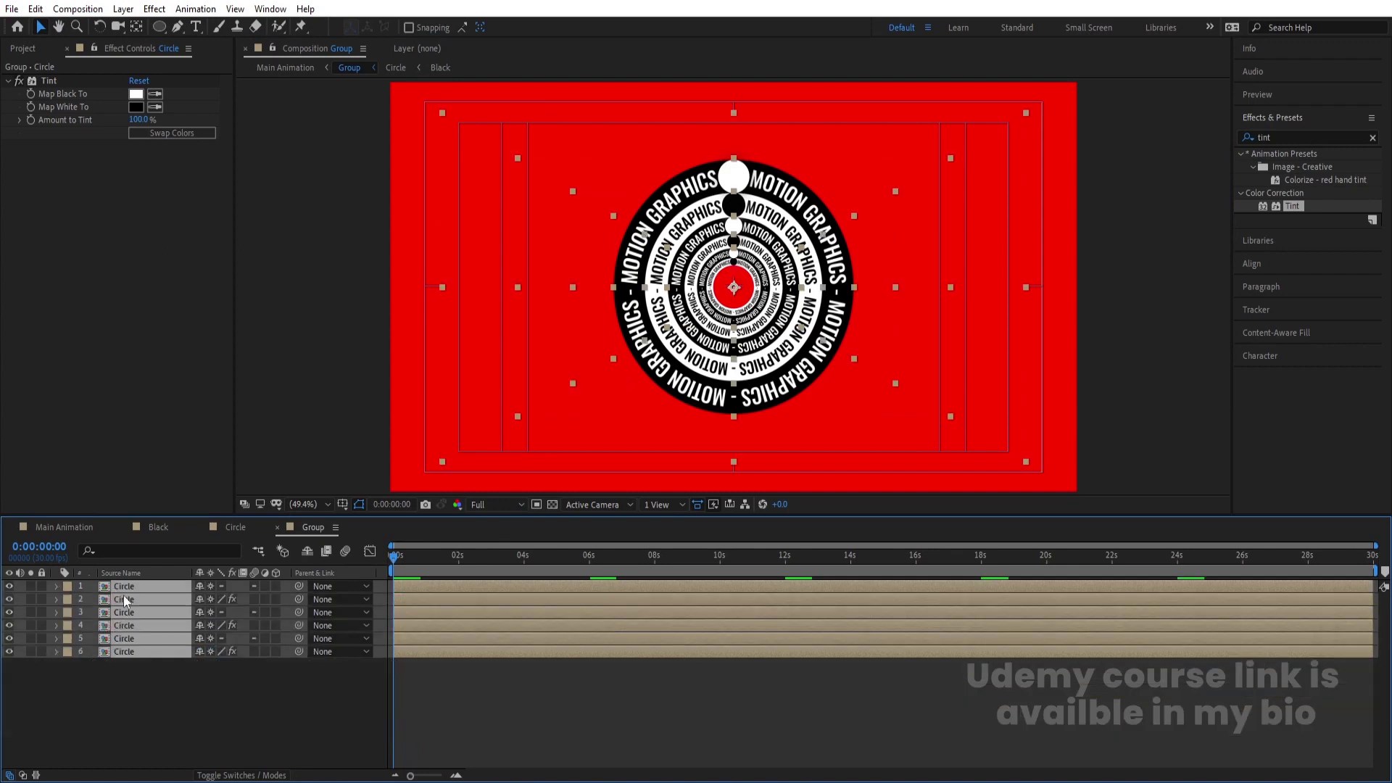
double_click(114, 655)
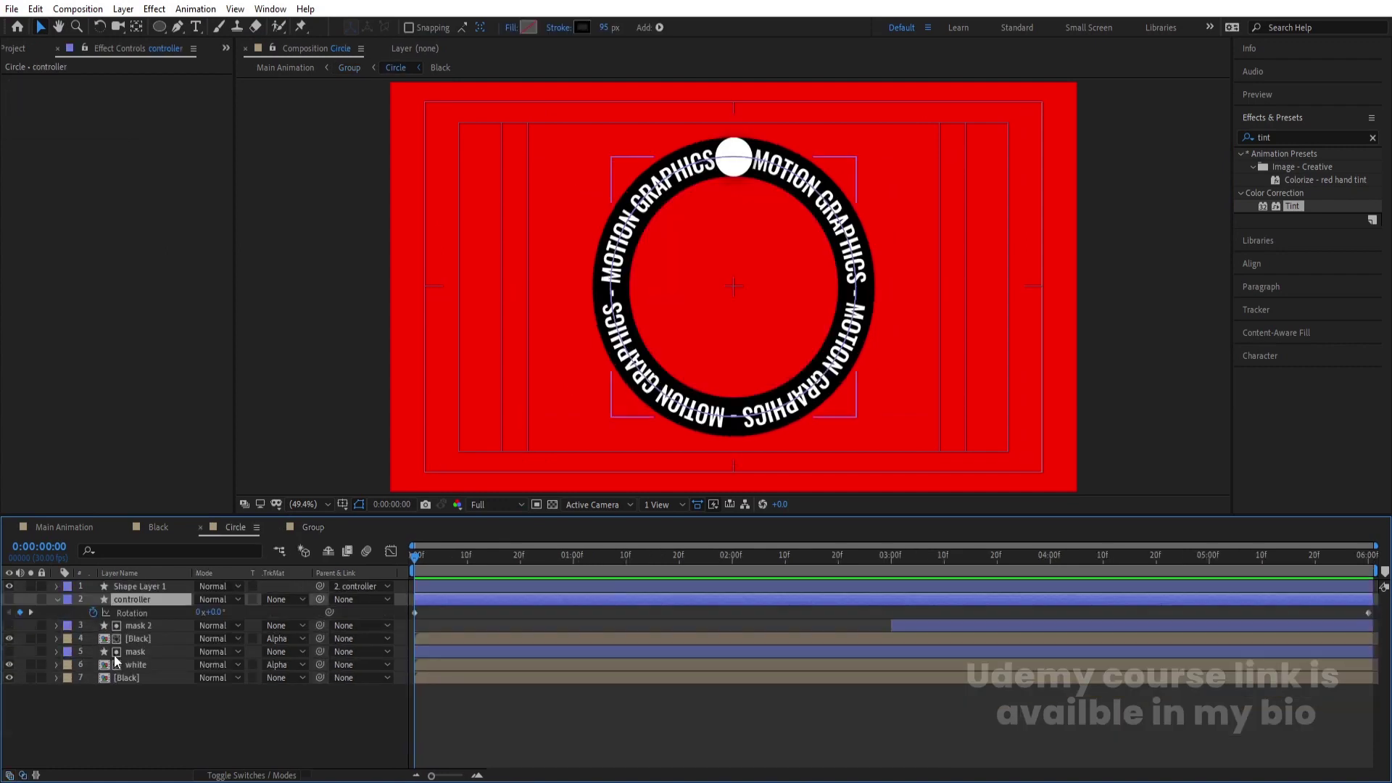
click(155, 712)
right_click(155, 712)
mouse_move(199, 545)
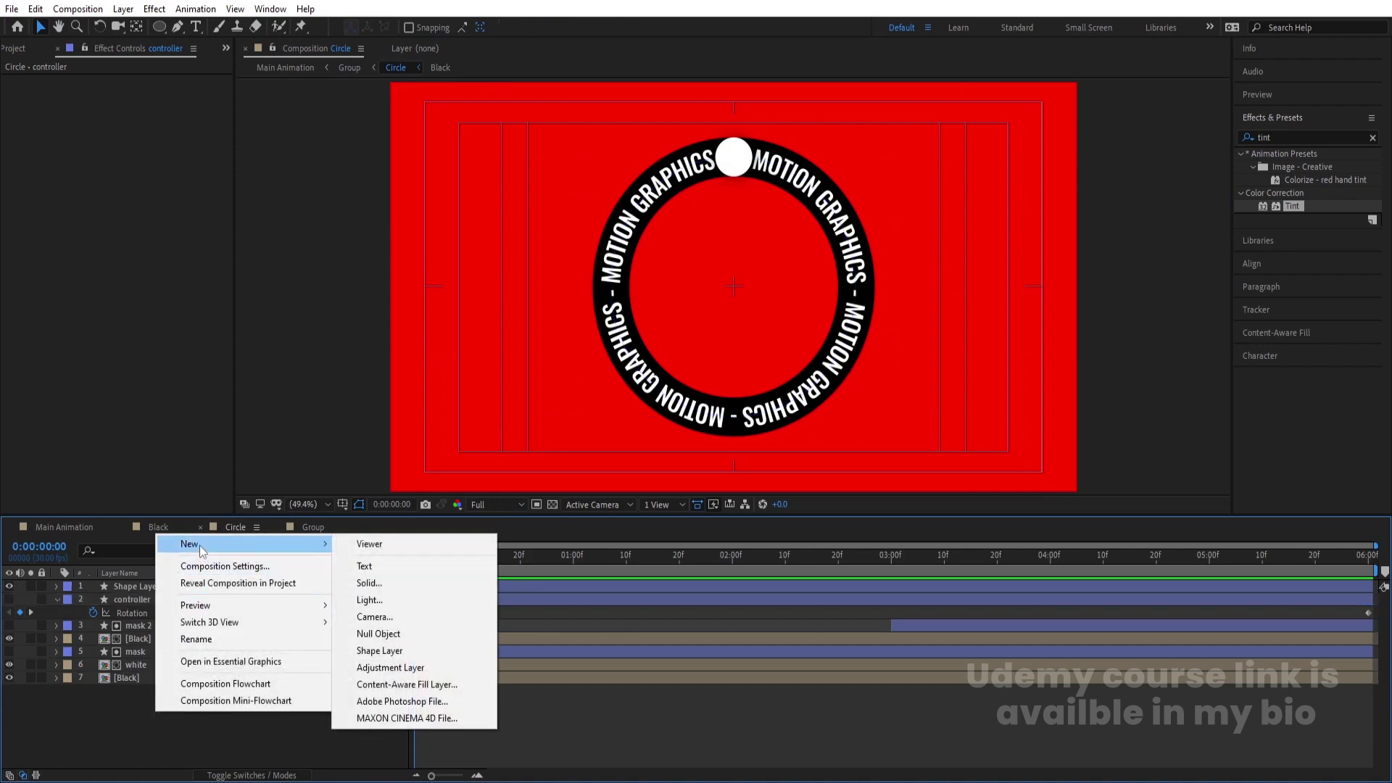
click(130, 673)
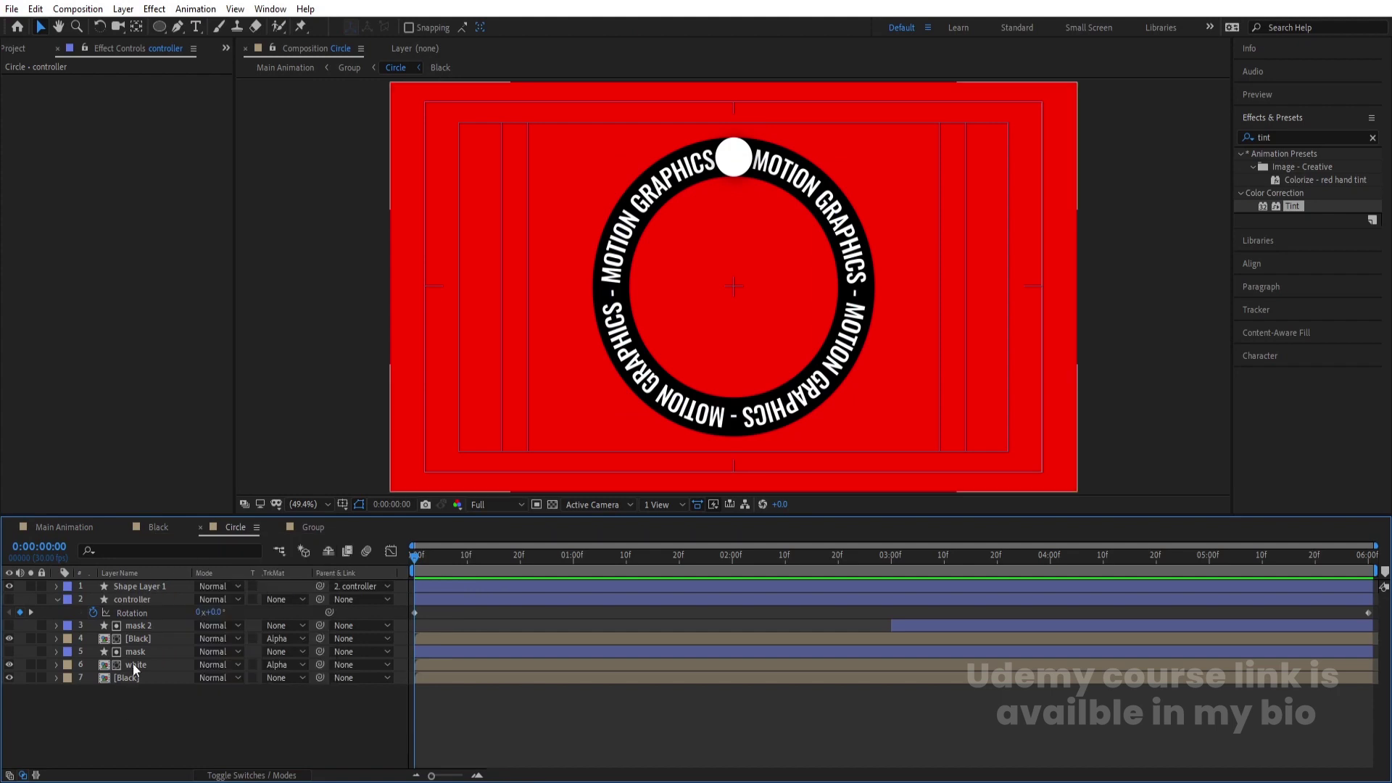
- Duplicate the controller layer, move the copy to the top, and name it 'Main Controller'
click(128, 599)
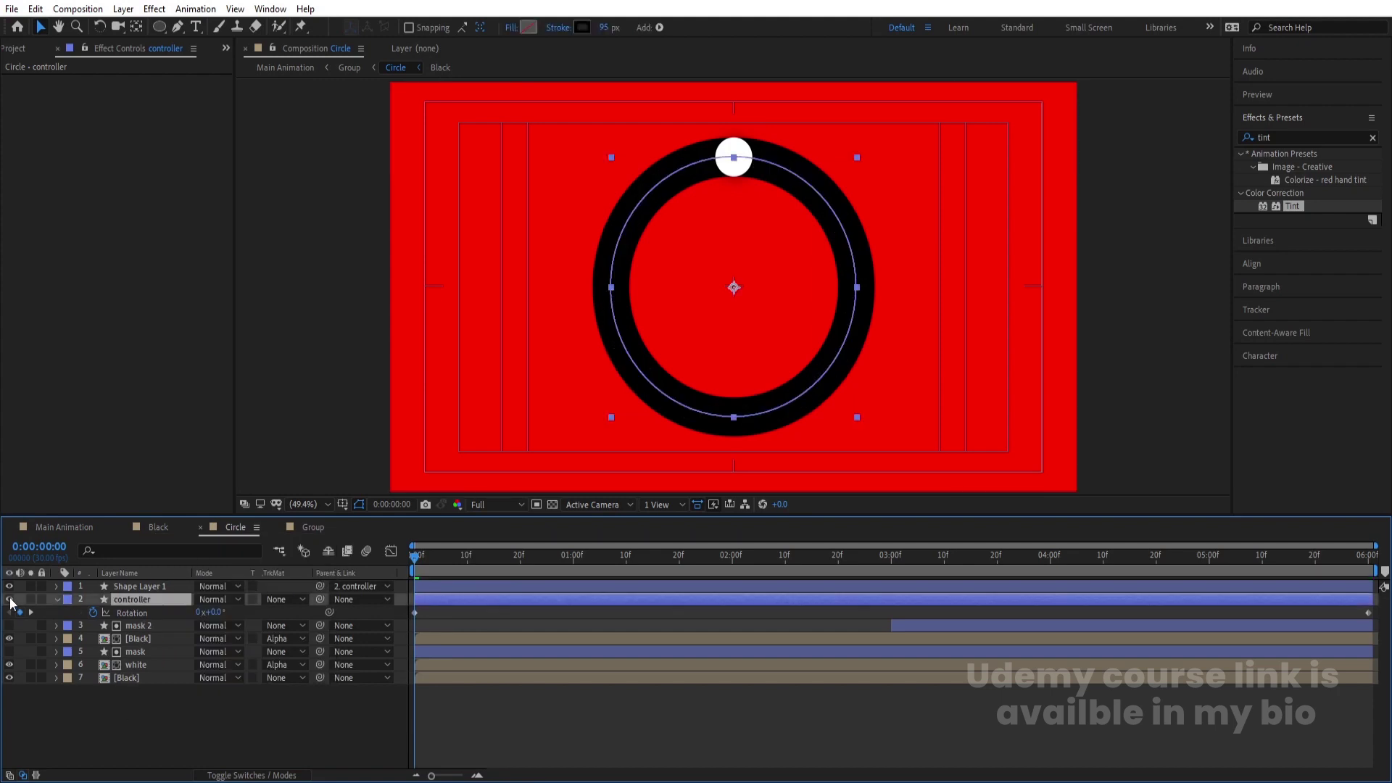
key(ctrl+d)
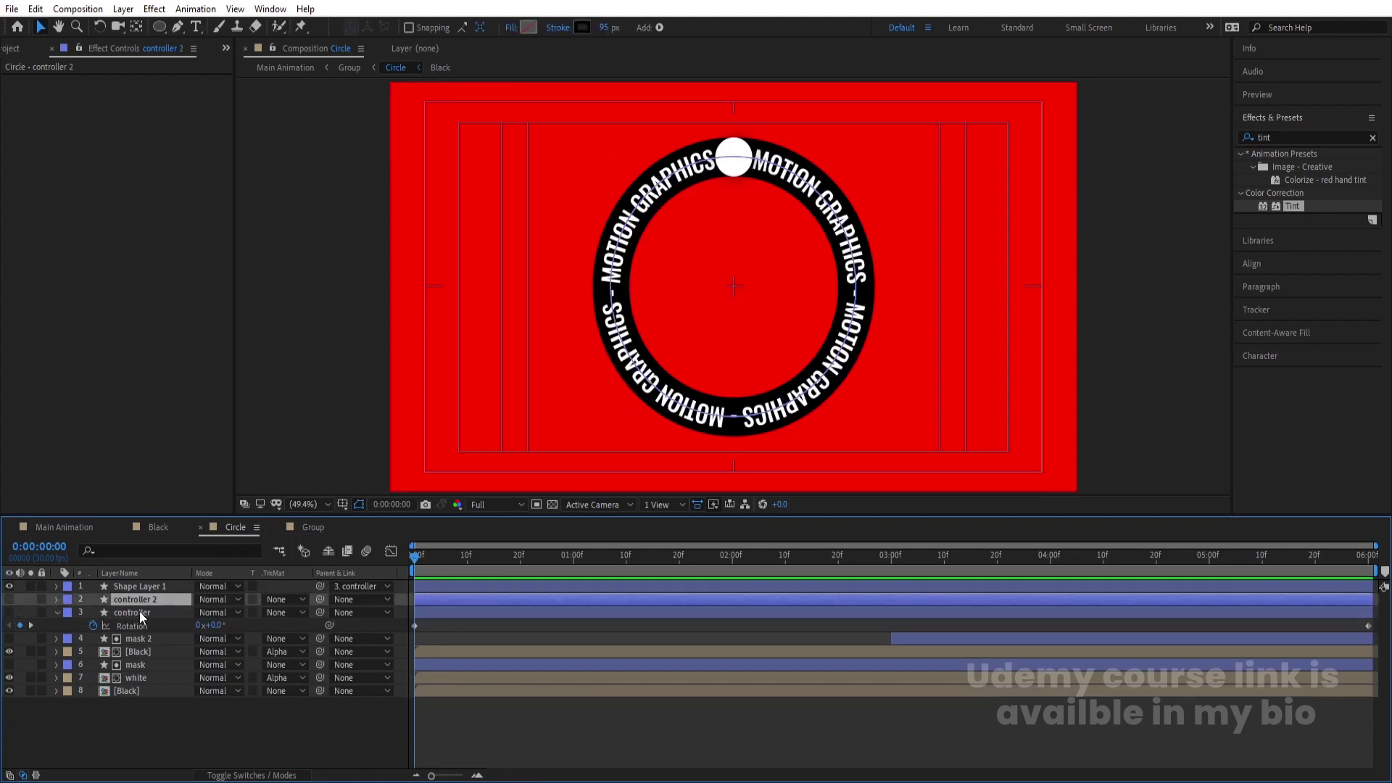
drag(131, 599, 122, 585)
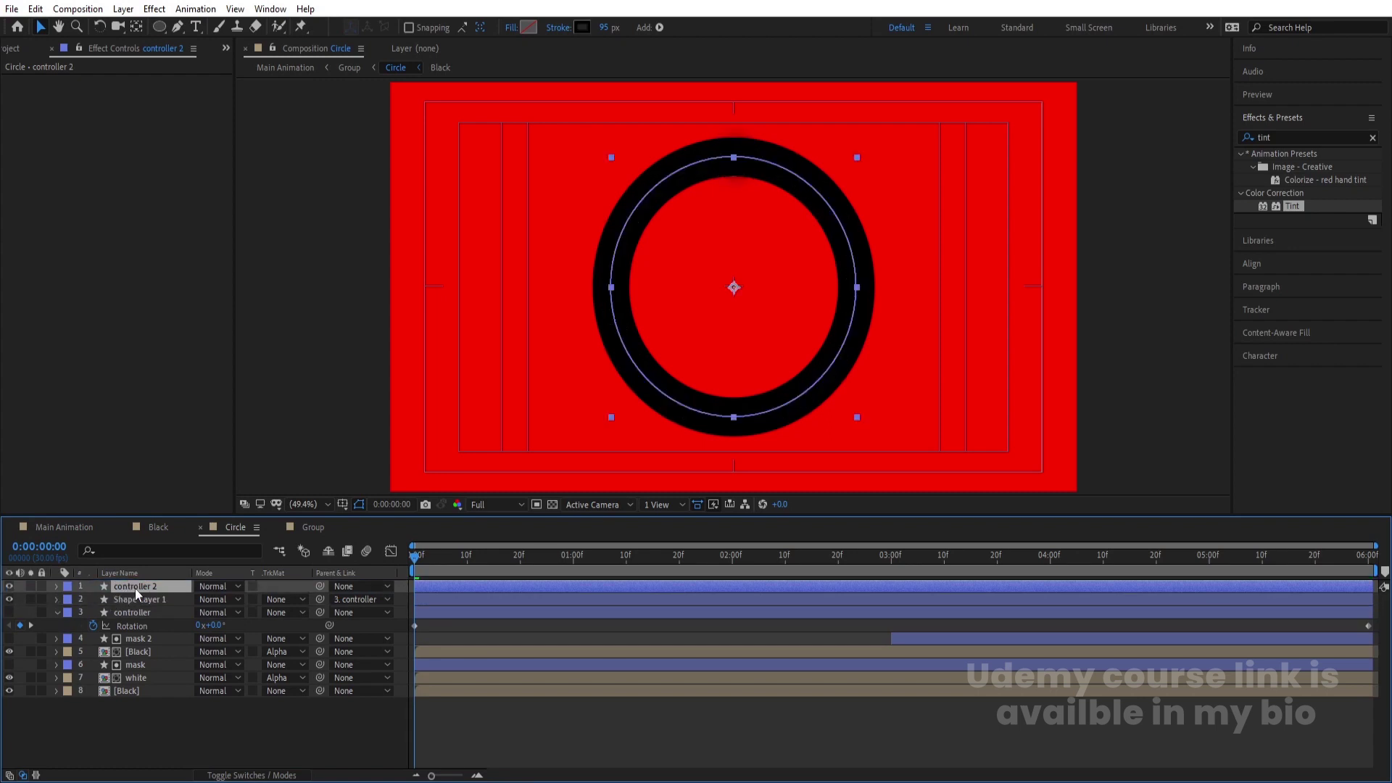
key(Return)
text(Ma)
key(Return)
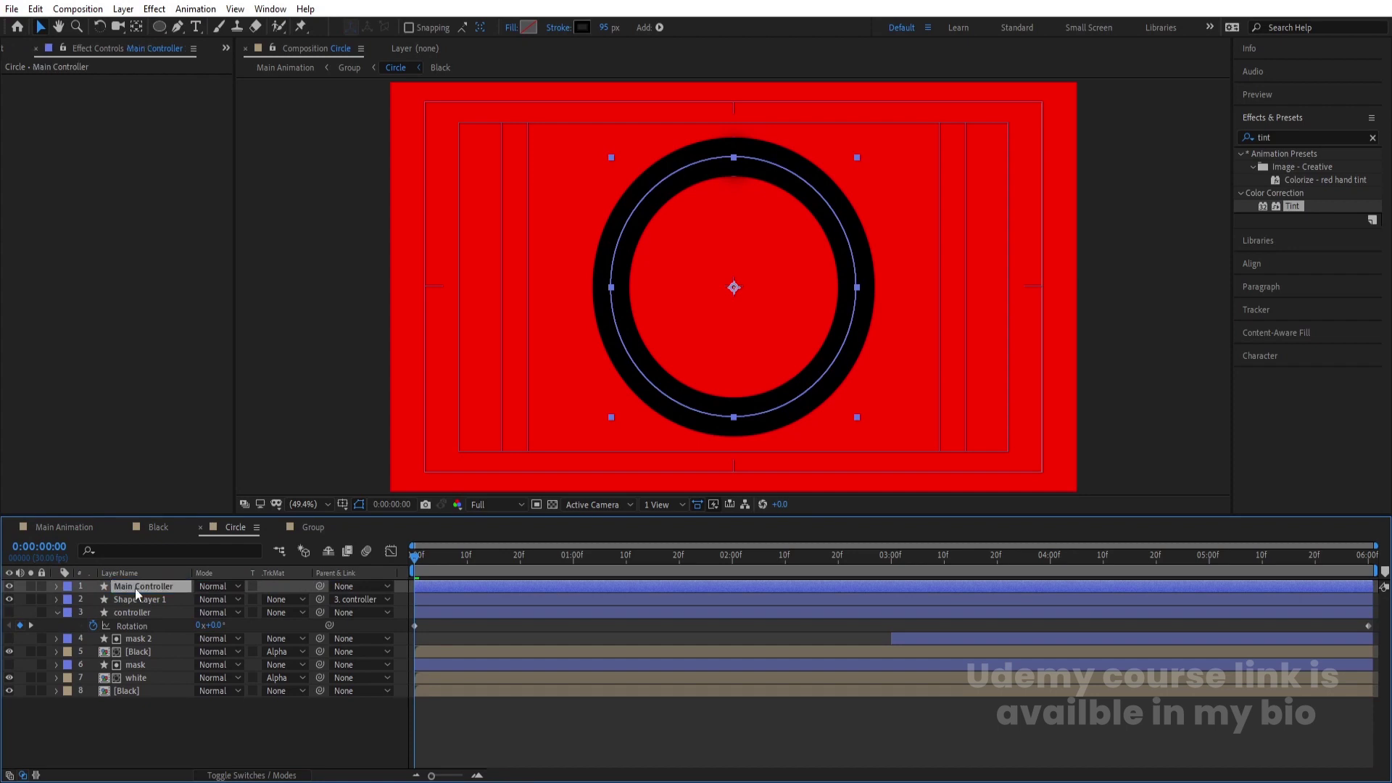
- Parent layers 3–8, the controller through [Black], to Main Controller and show its Rotation keyframes
click(285, 720)
key(u)
key(u)
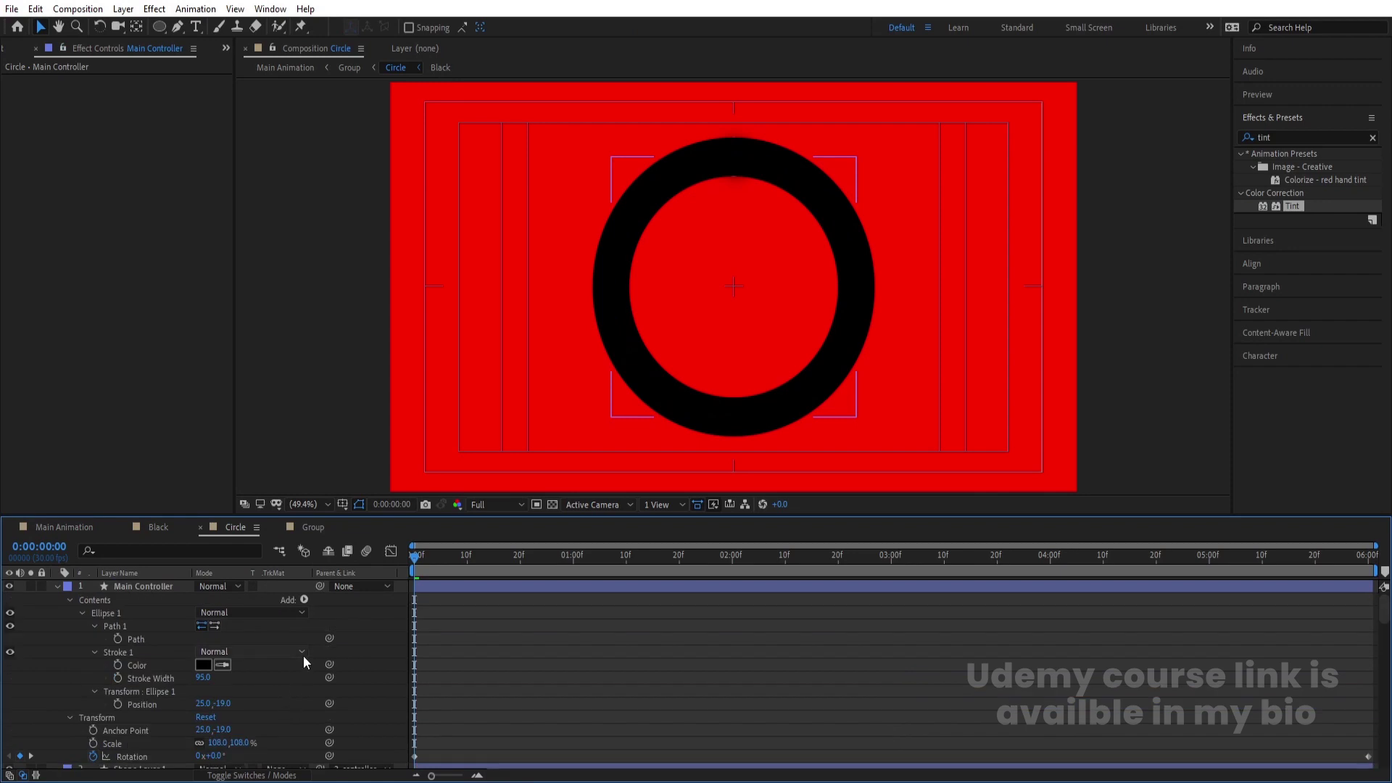
key(u)
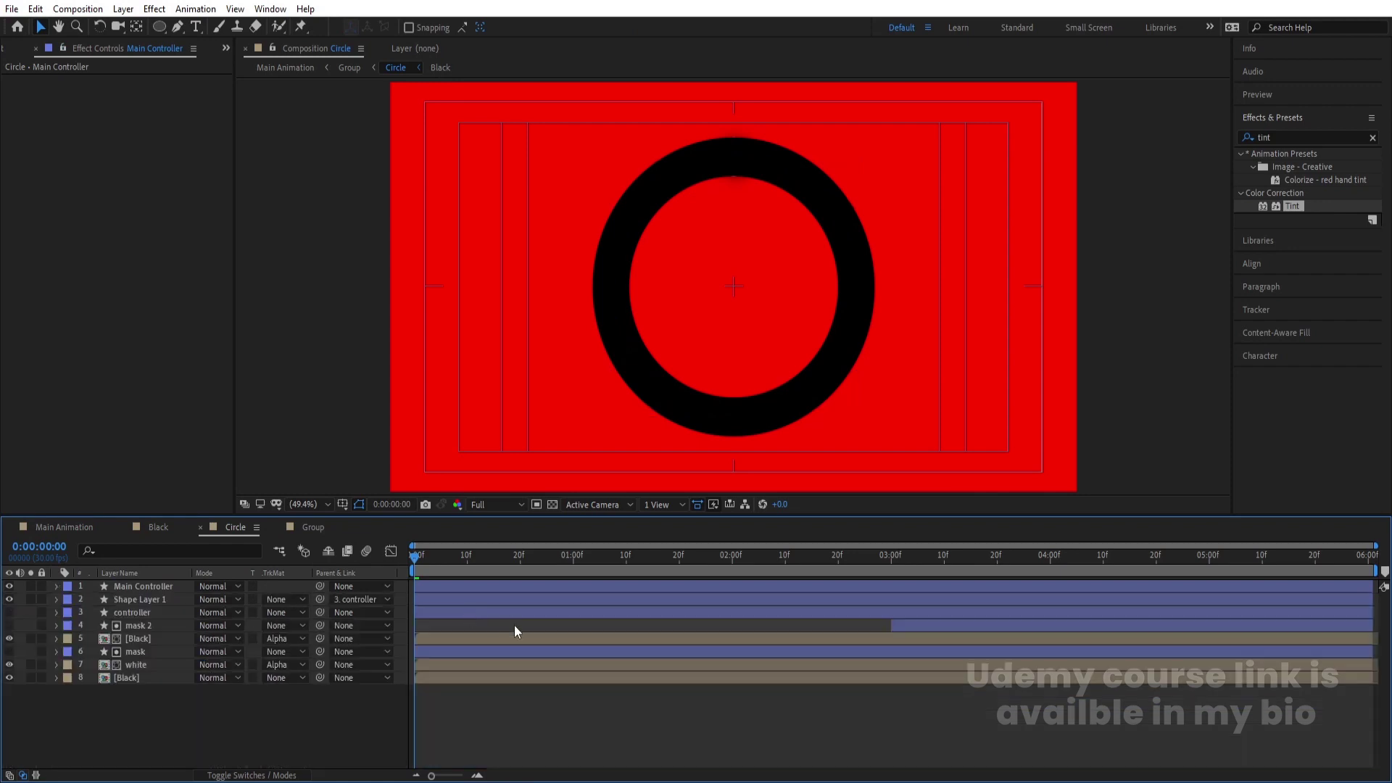
click(128, 601)
click(135, 612)
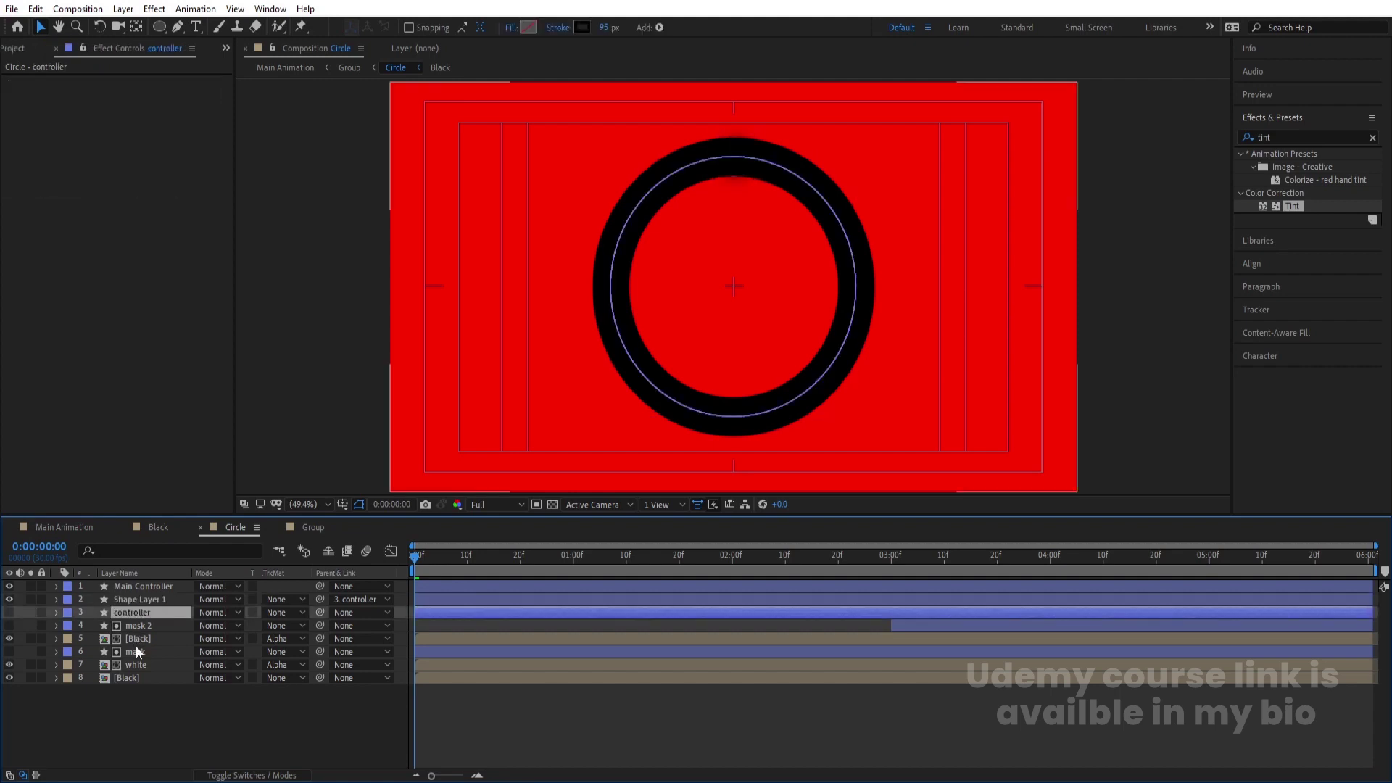
shift+click(125, 680)
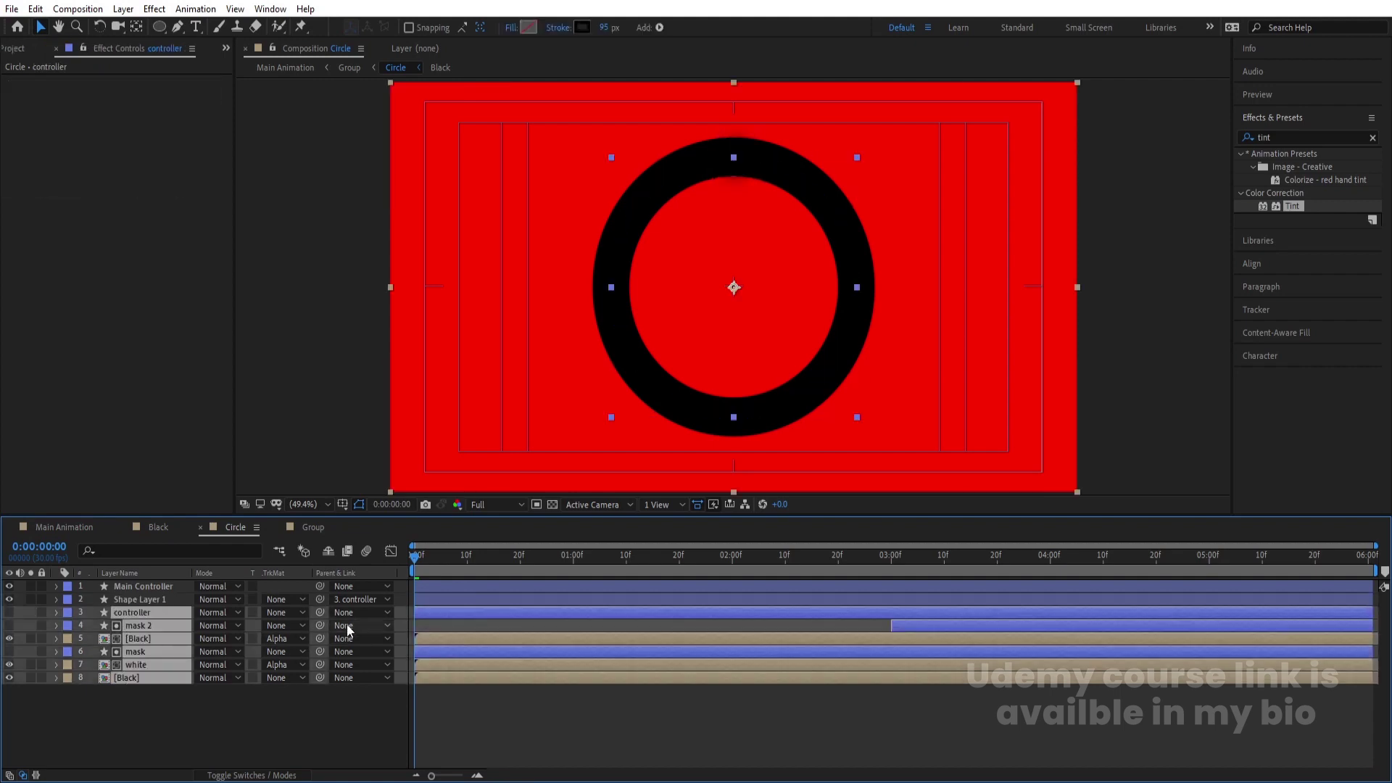
drag(325, 613, 145, 584)
click(145, 585)
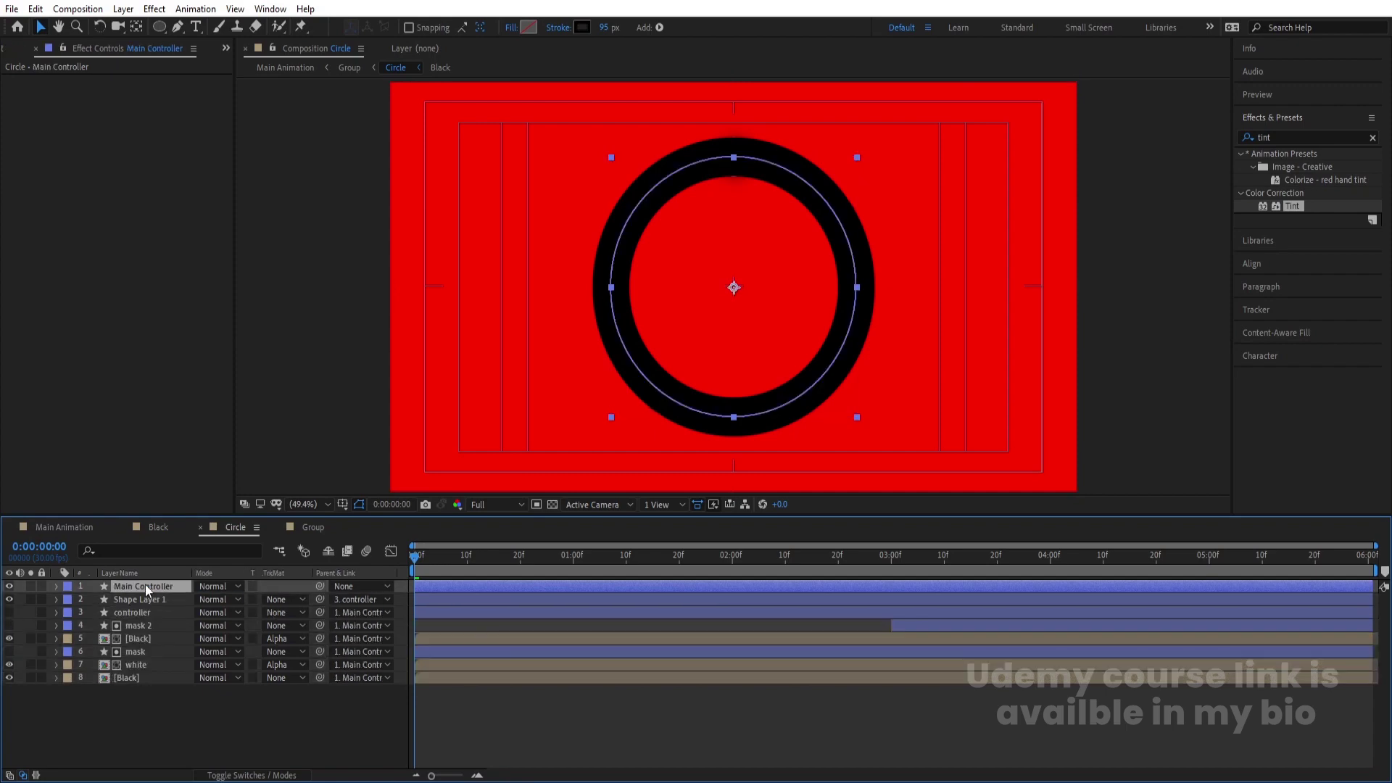
key(r)
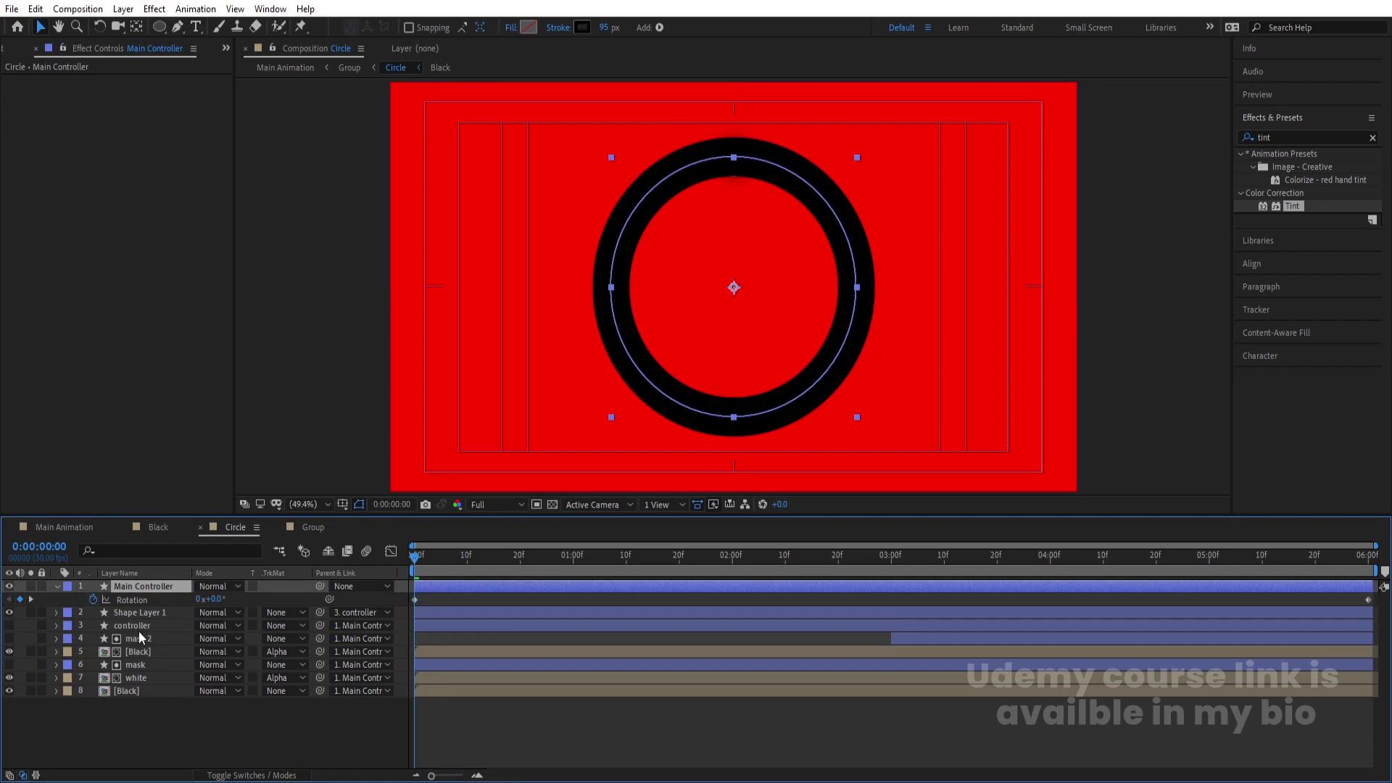
- Set Main Controller's 6-second Rotation keyframe to 0x+0.0° and preview the ring
click(8, 587)
key(space)
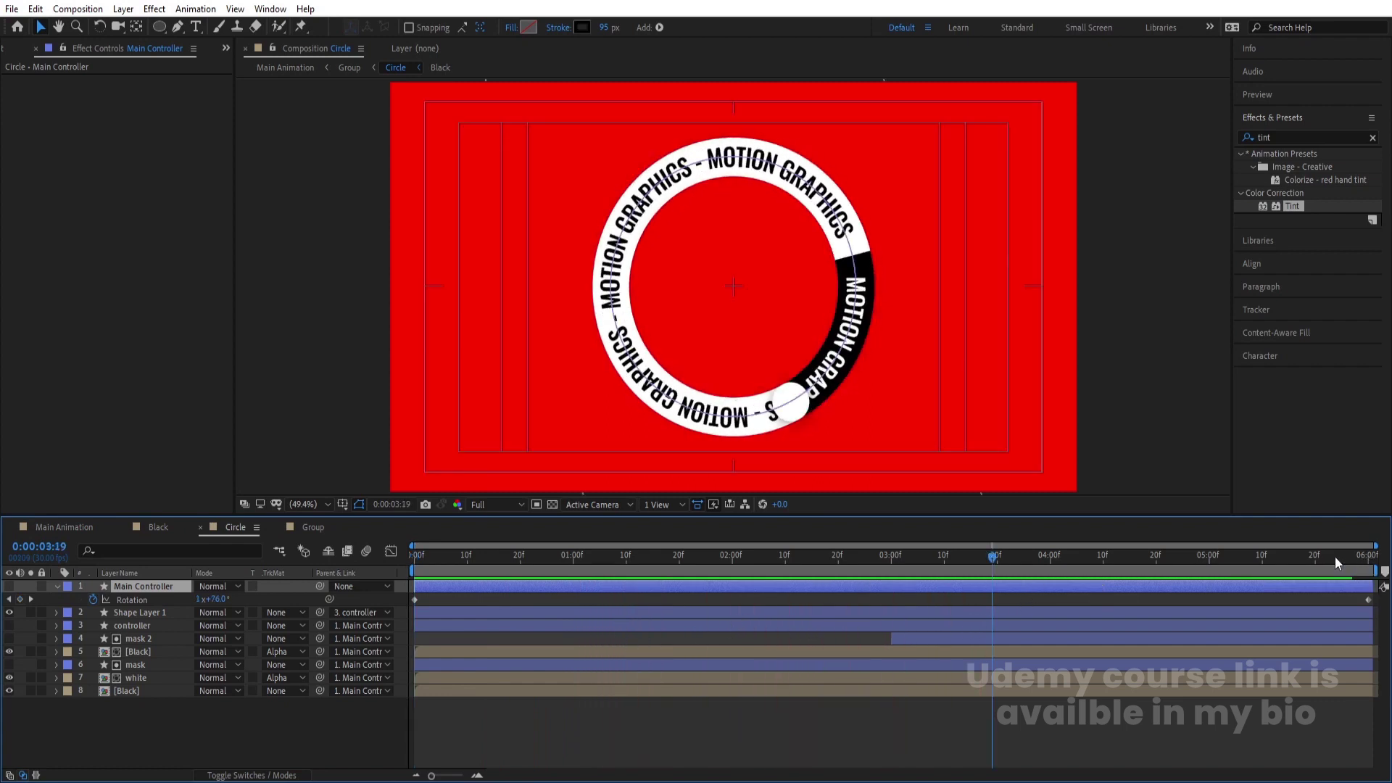
click(1367, 556)
click(200, 600)
text(0)
key(Return)
key(Home)
key(space)
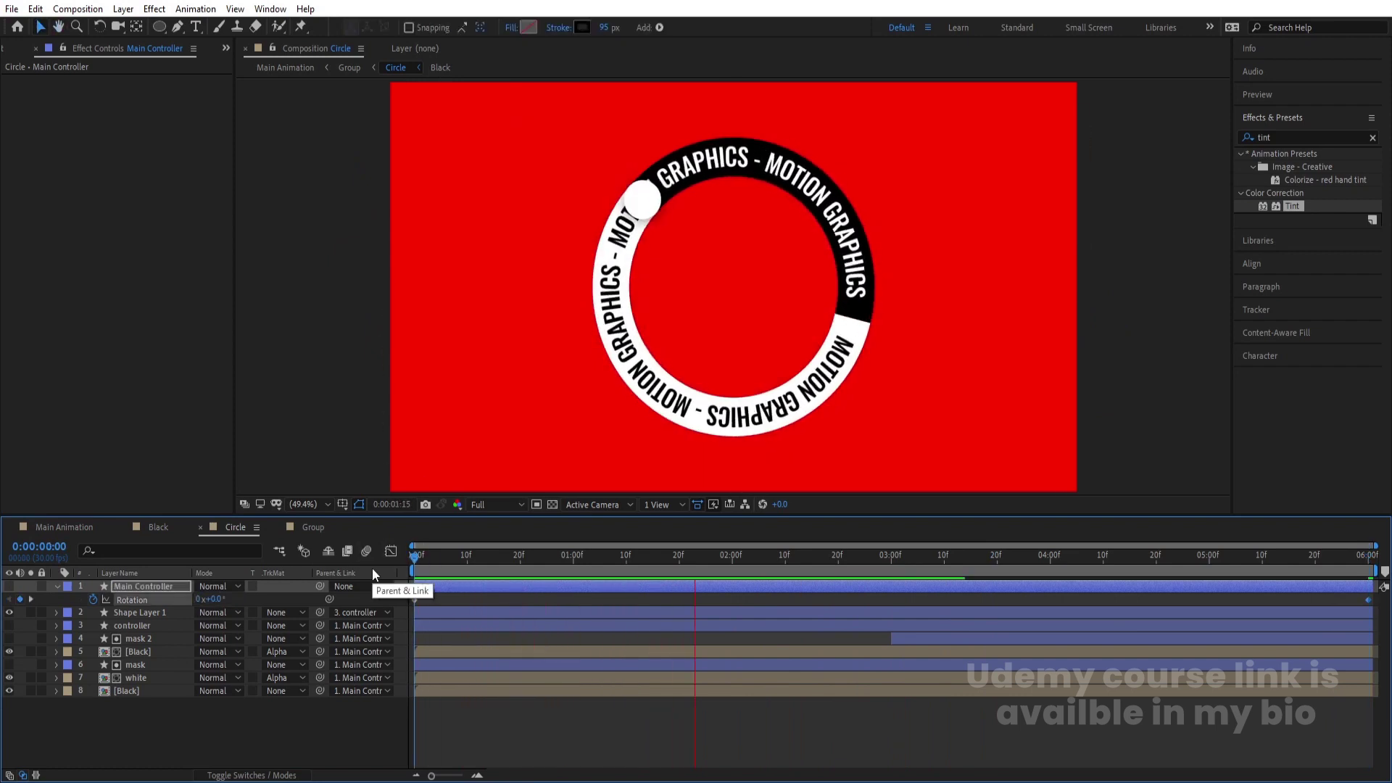
key(space)
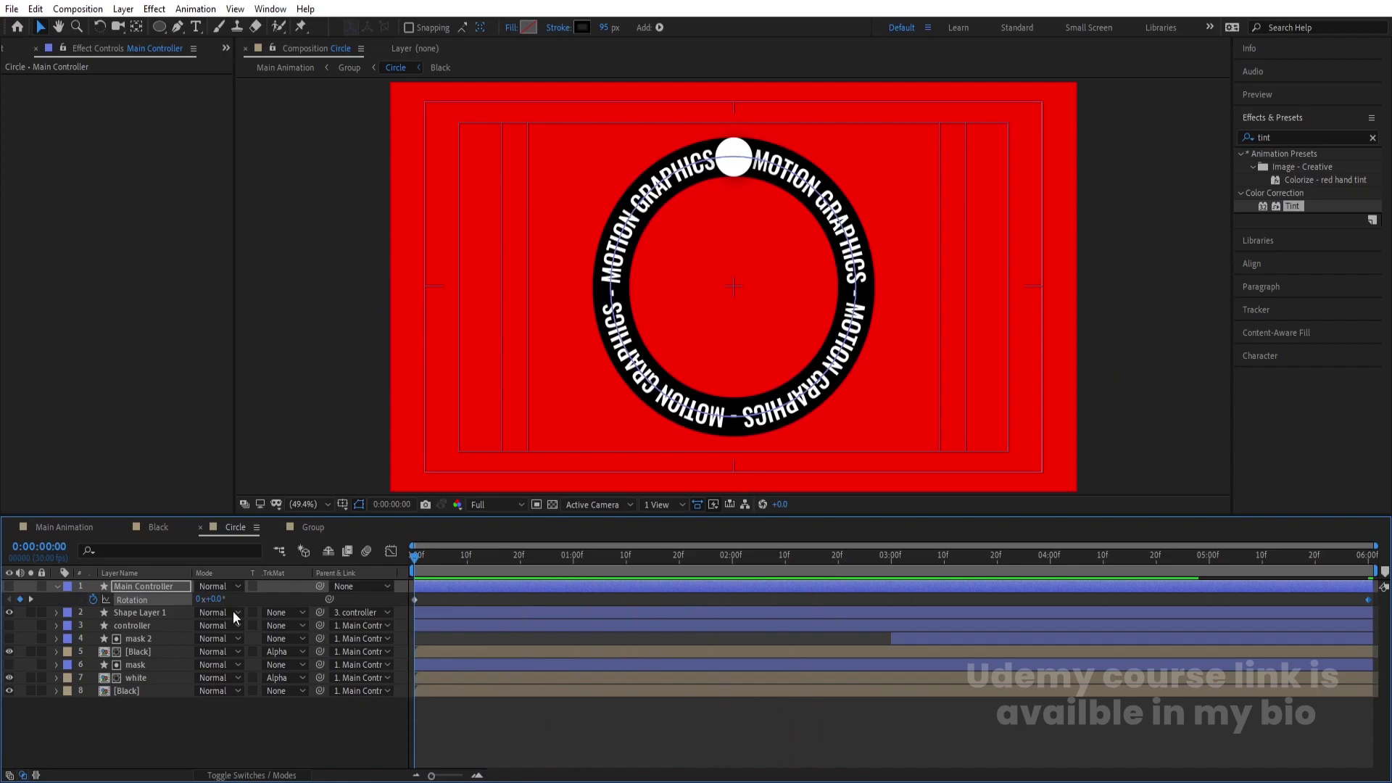
- Preview the spiral in the Main Animation composition and return to the first frame
click(73, 532)
key(space)
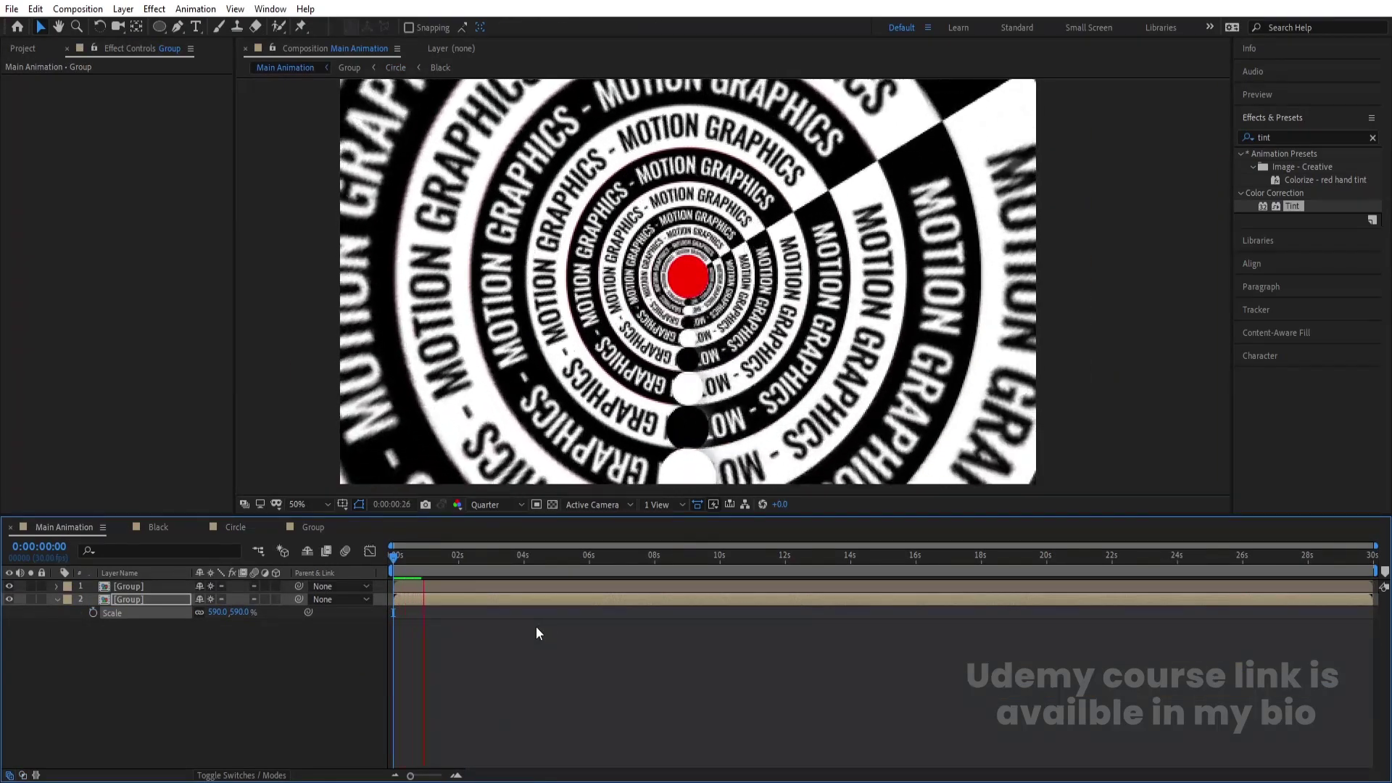
drag(449, 571, 410, 565)
key(Home)
- In Group, offset the Circle rings' Rotation to -96°, +63°, -80° and +59°
double_click(132, 600)
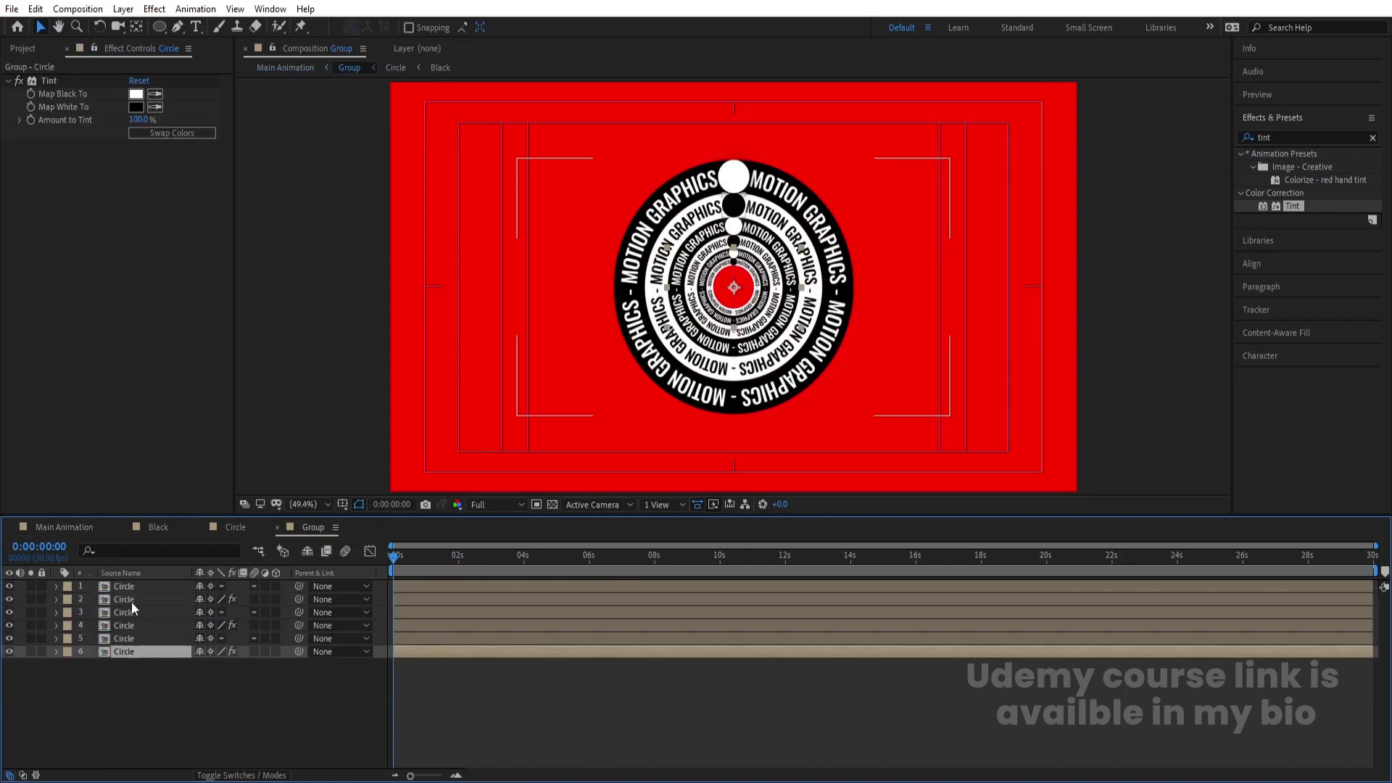
key(r)
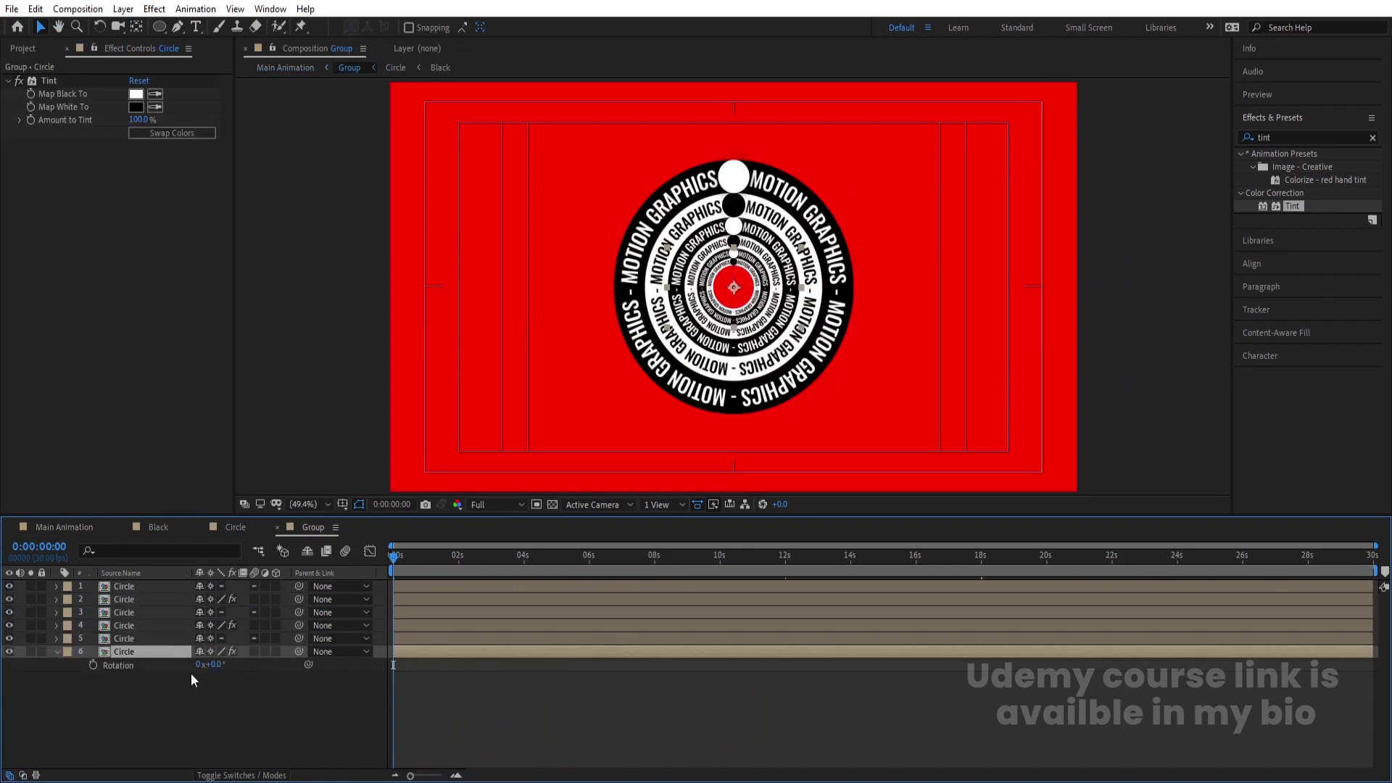
drag(209, 664, 261, 653)
click(129, 638)
key(r)
click(146, 625)
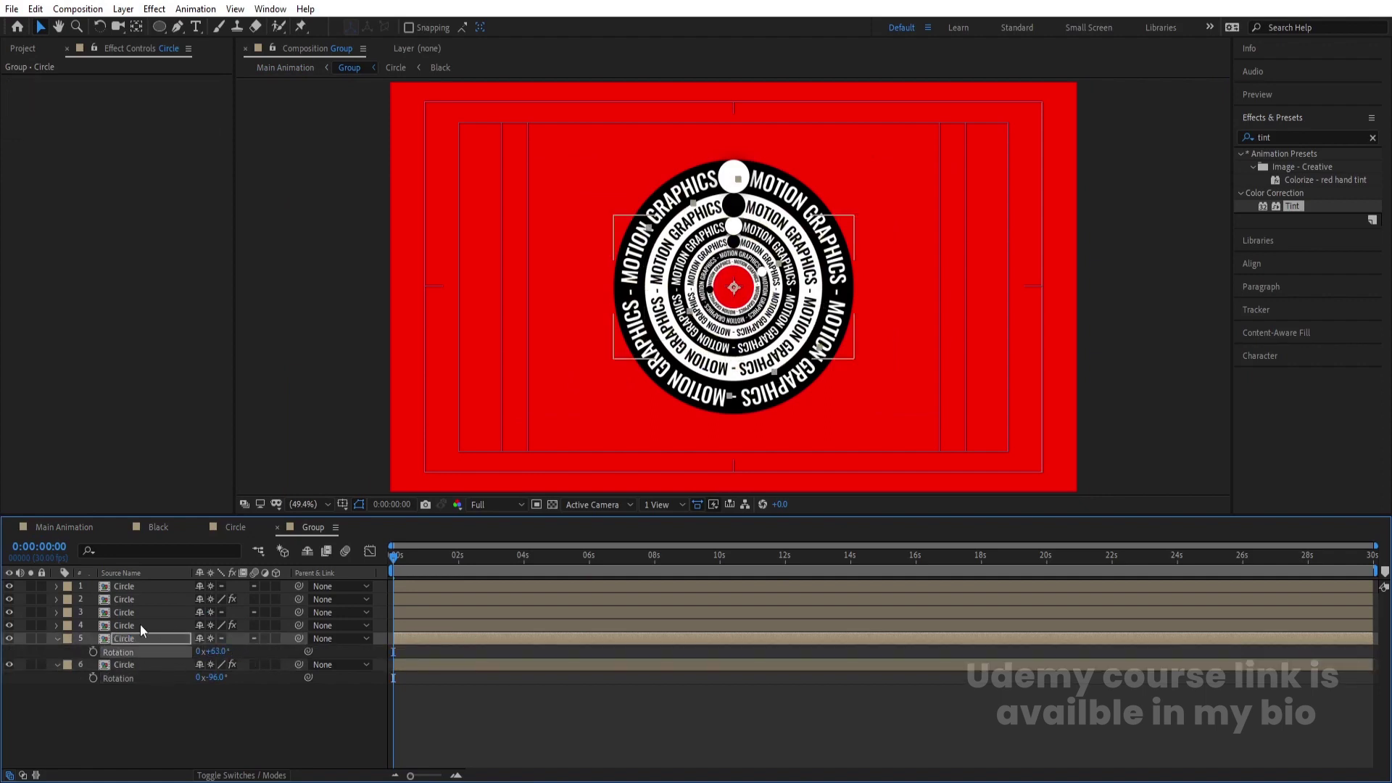
shift+click(127, 587)
key(r)
drag(219, 651, 260, 625)
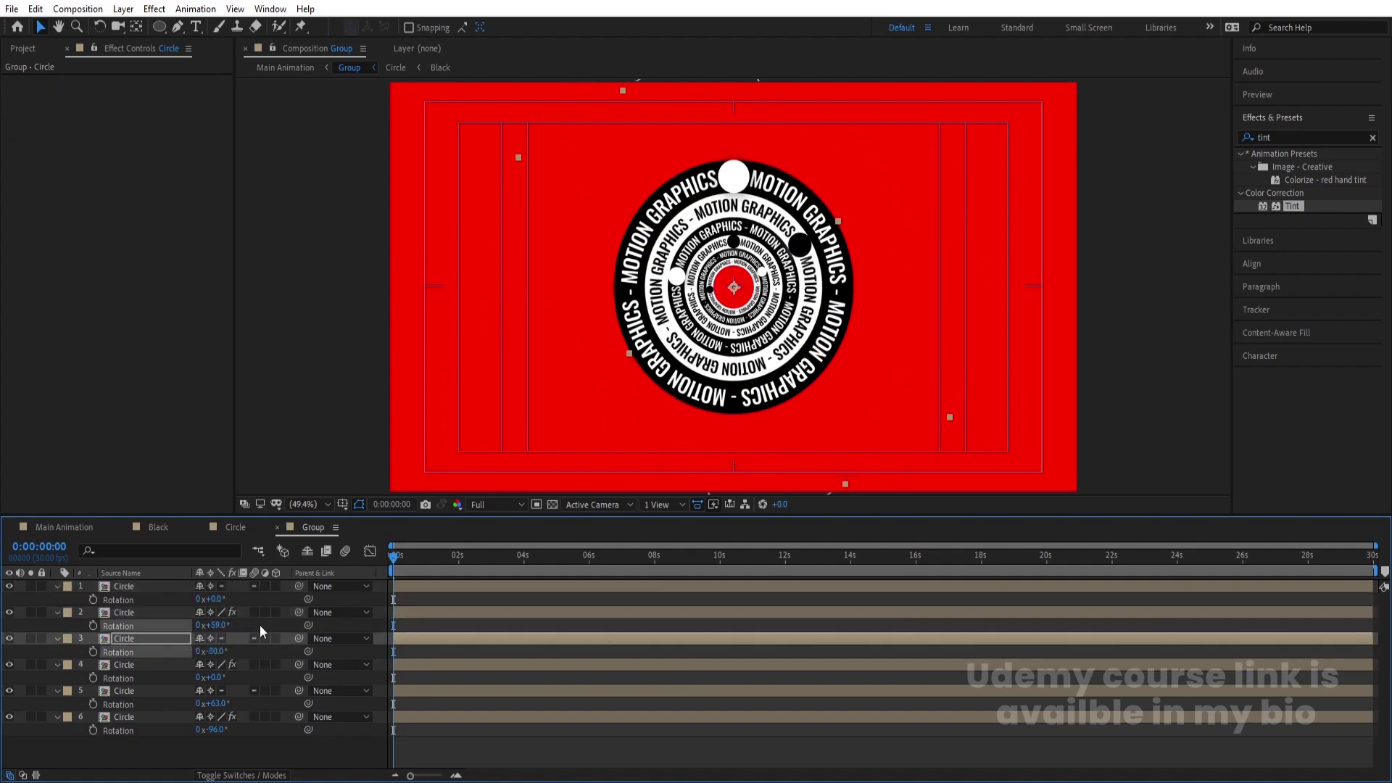
- Preview the offset rings in Group and Main Animation, then reopen Group
key(space)
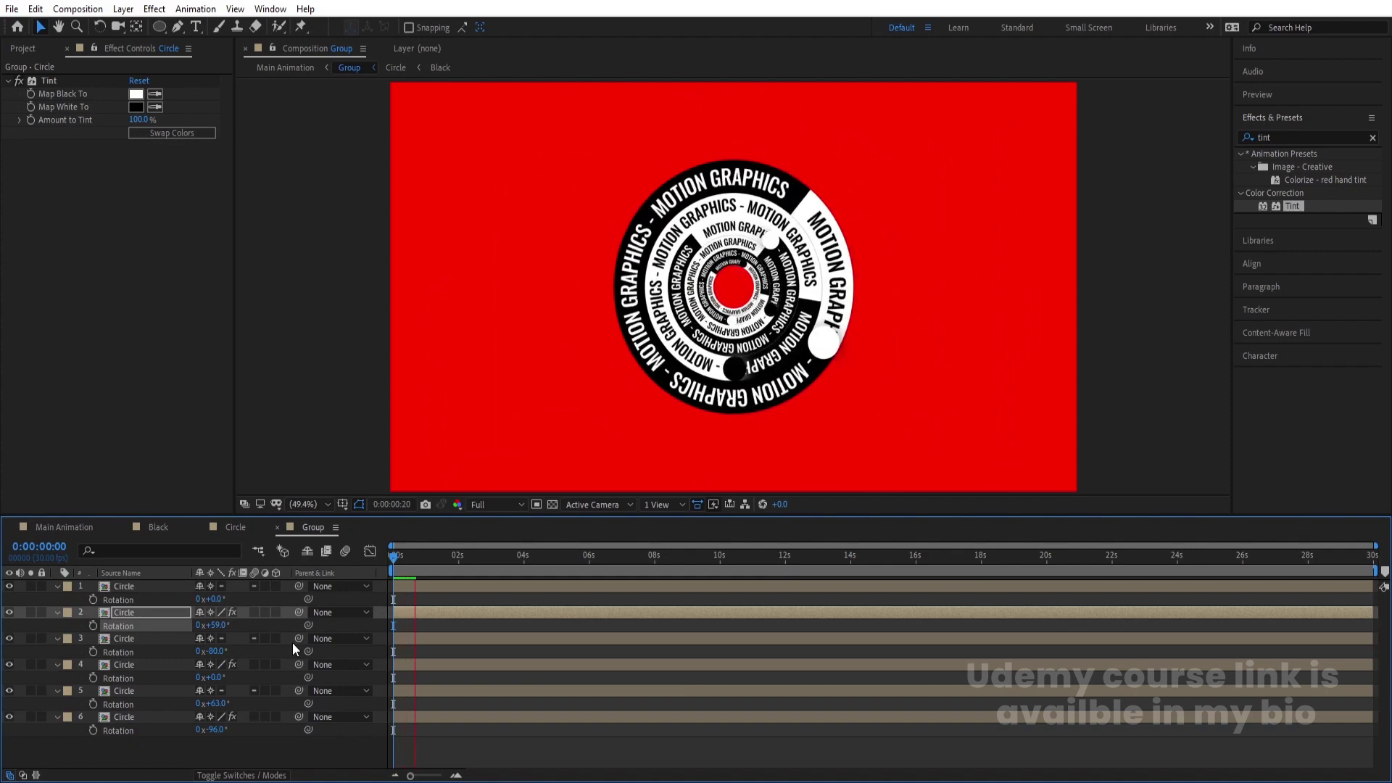
key(space)
key(space)
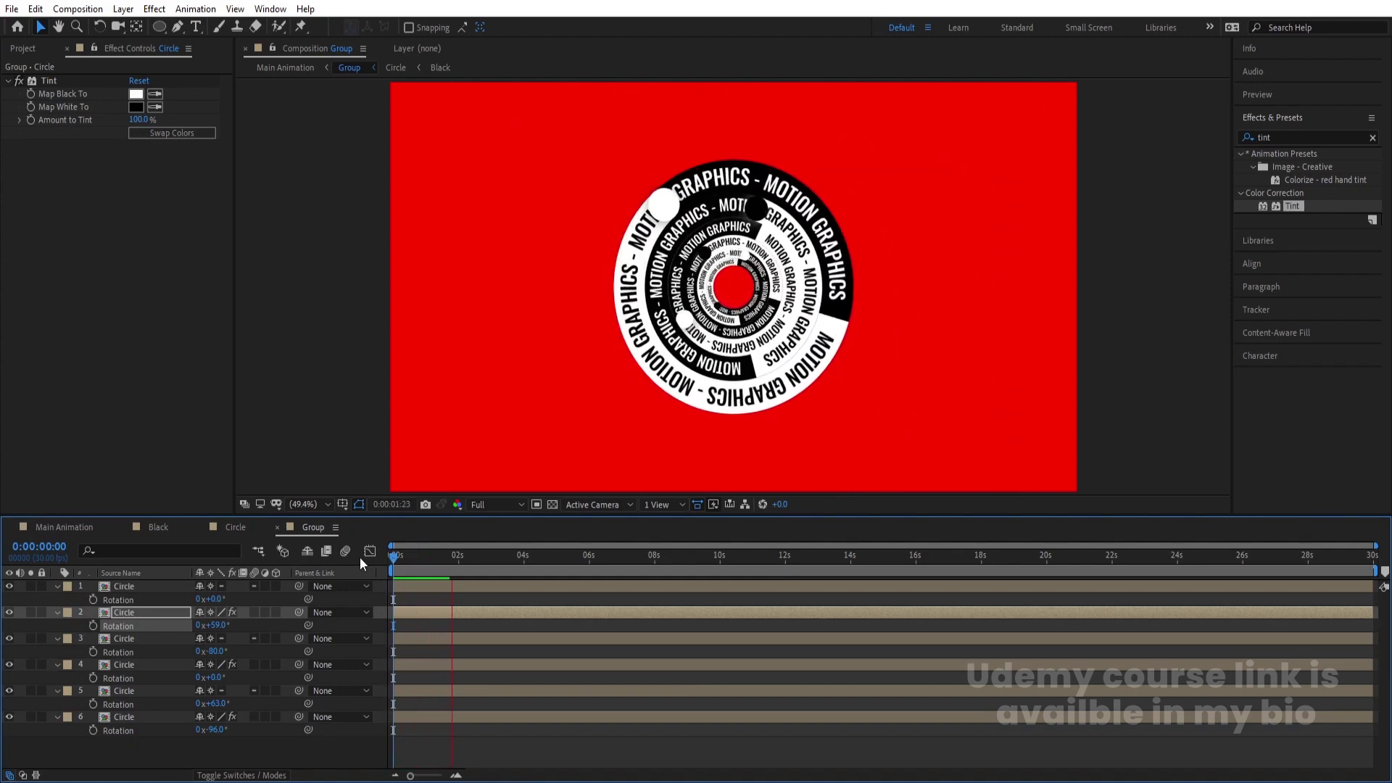
key(space)
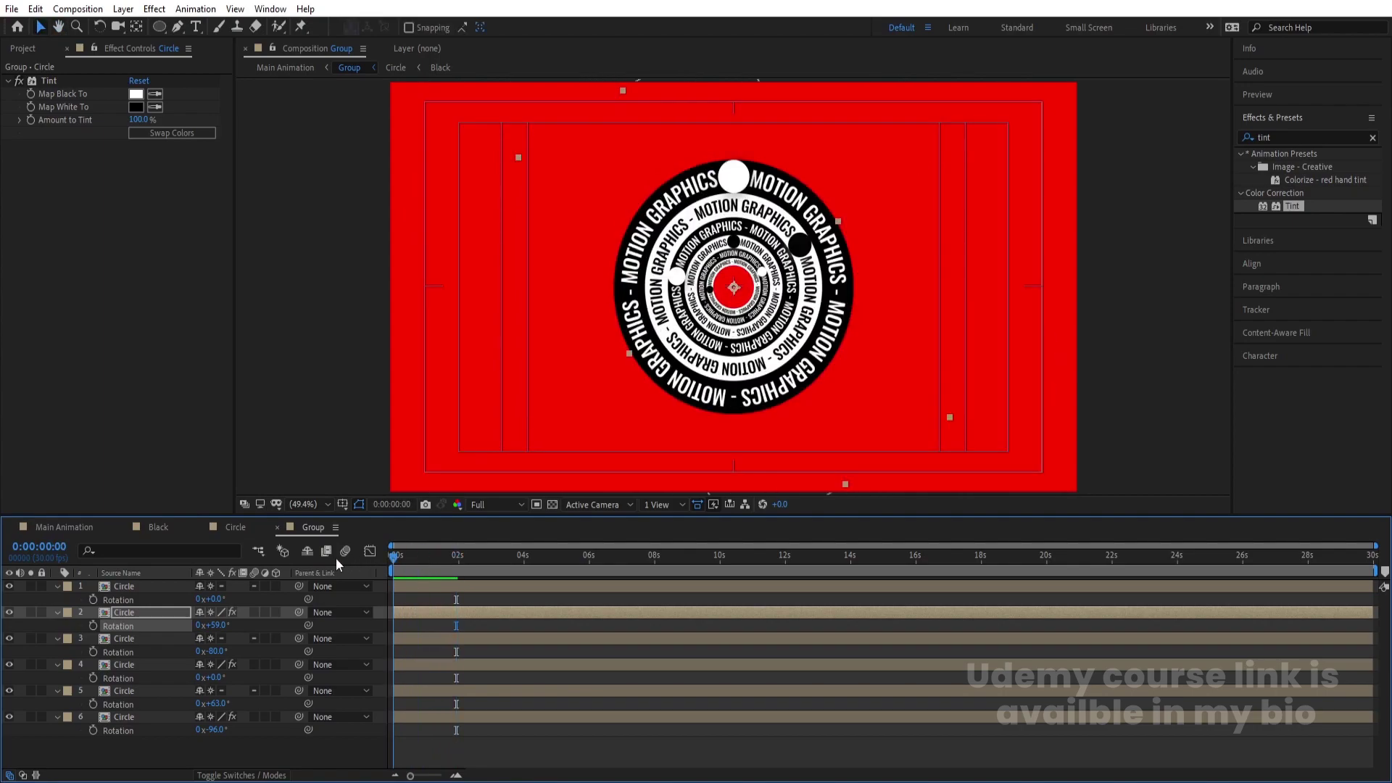
click(83, 524)
key(space)
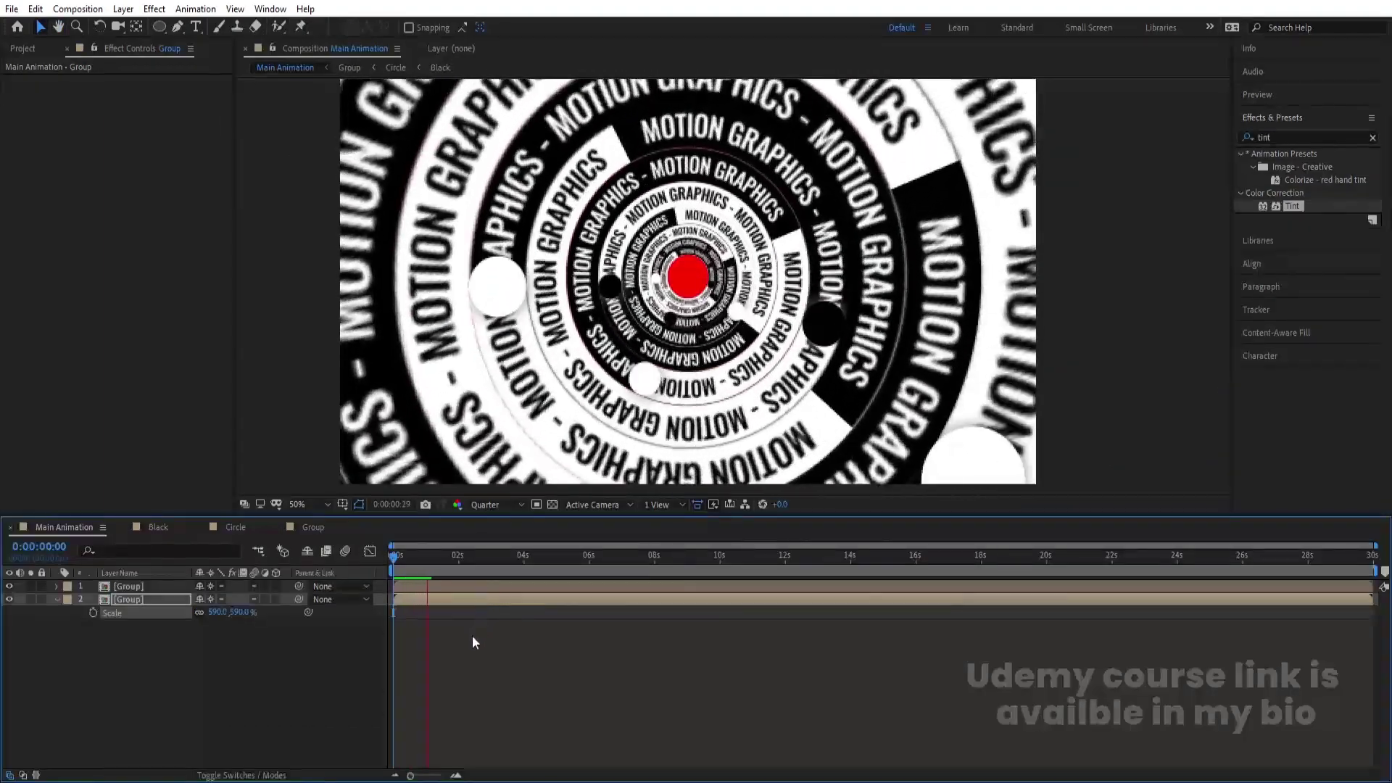
key(space)
double_click(154, 601)
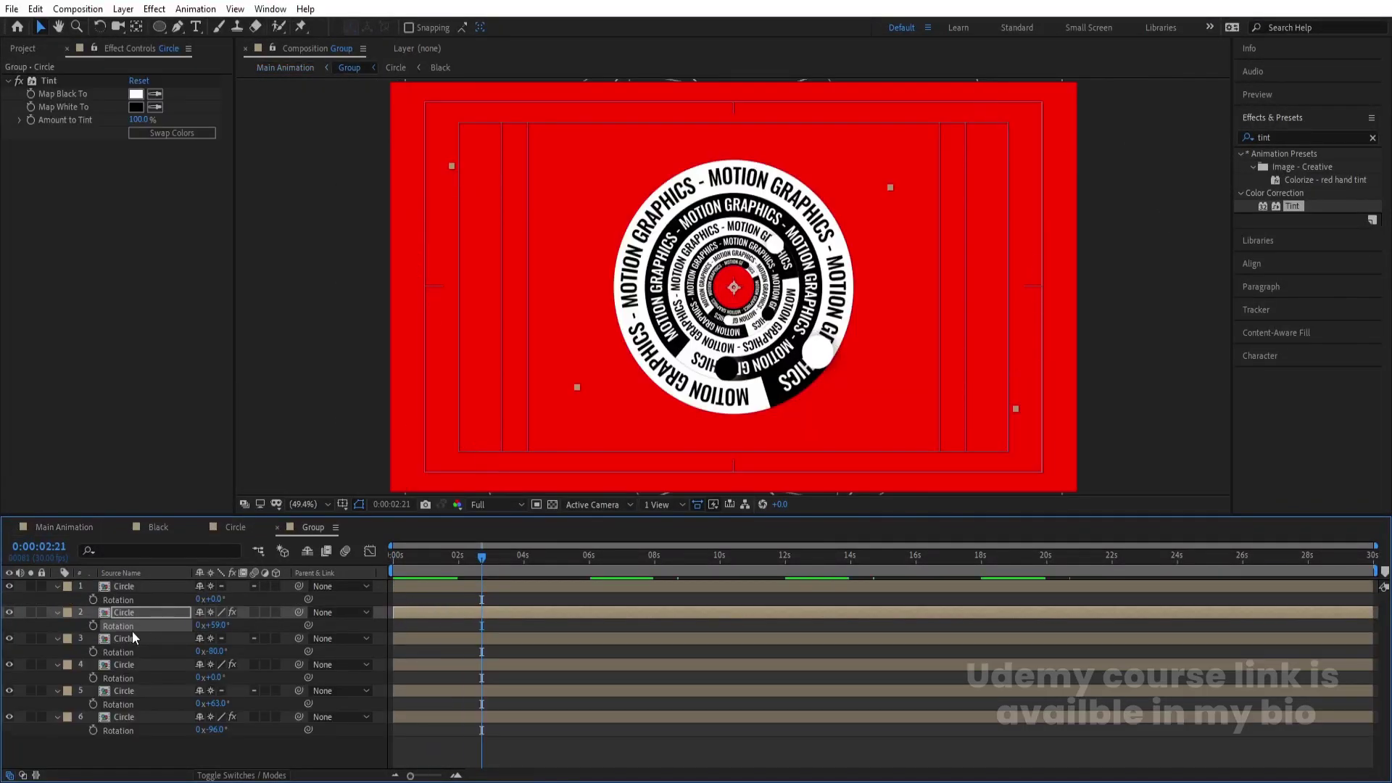
- Apply Time-Reverse Layer to Circle layers 2 and 4 and preview from the start
click(110, 611)
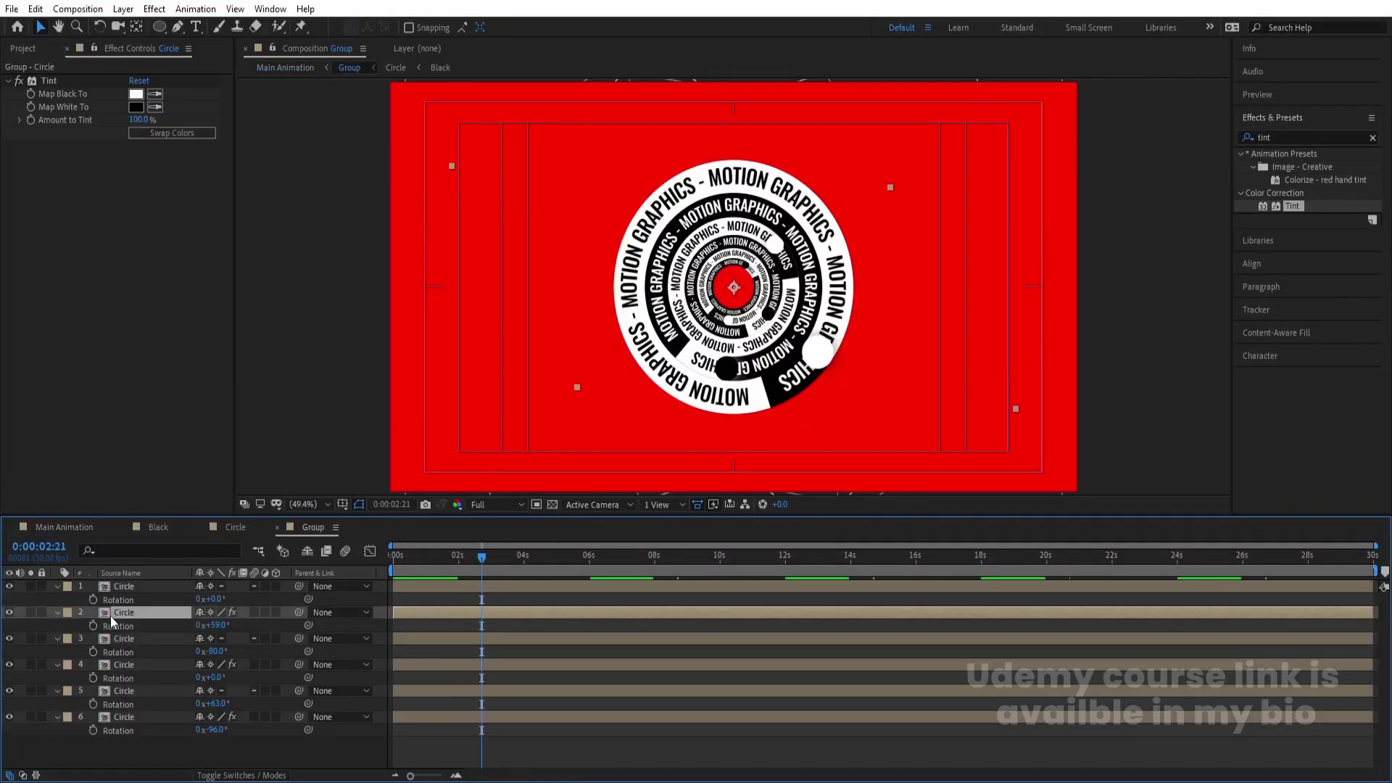
ctrl+click(119, 665)
right_click(120, 664)
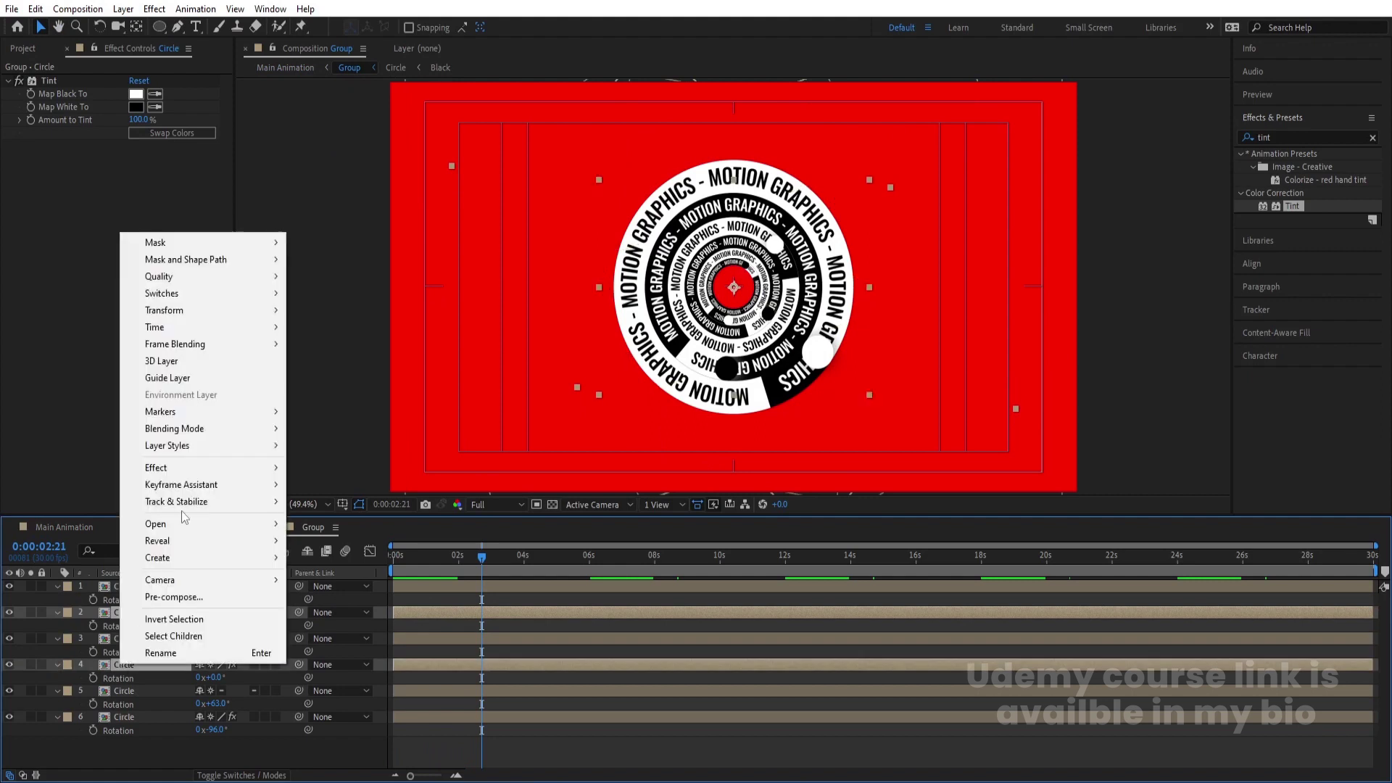
mouse_move(164, 332)
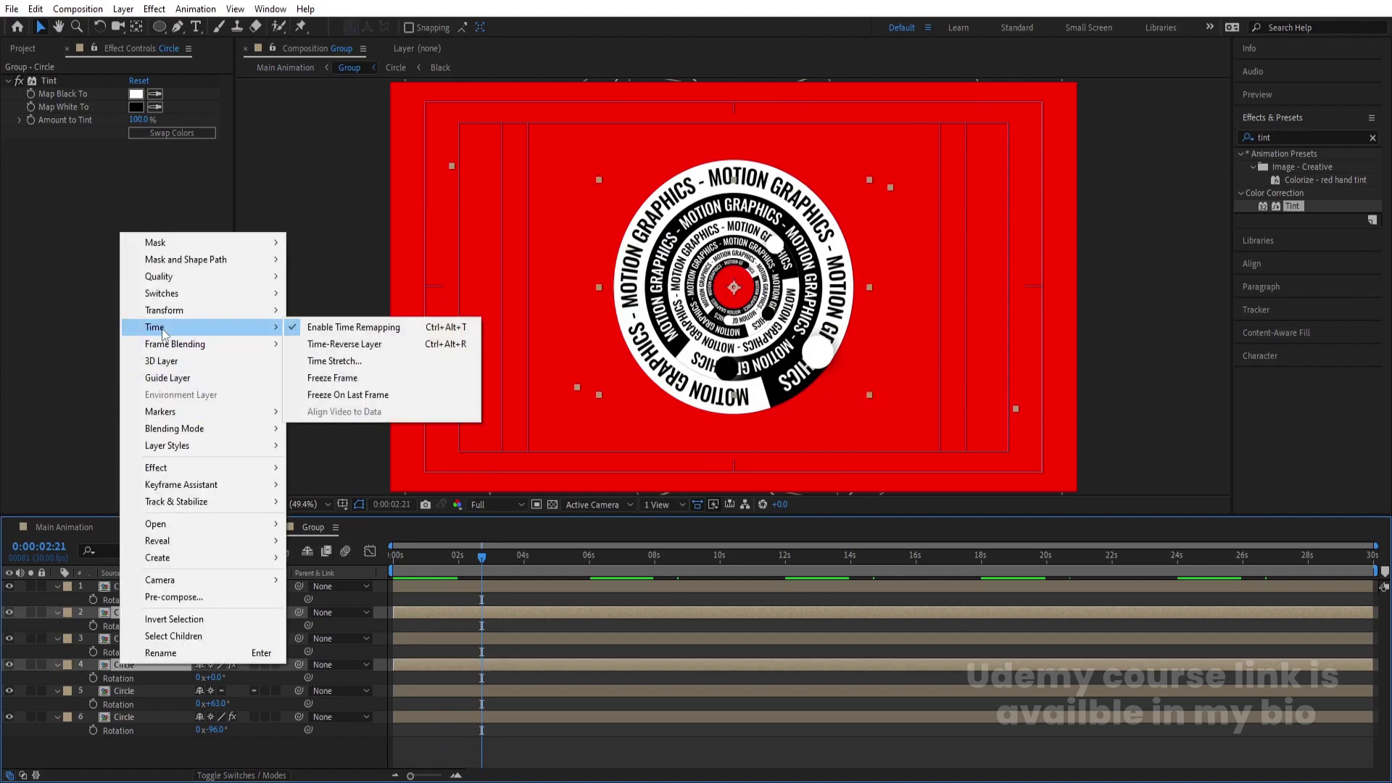
click(353, 352)
key(Home)
key(space)
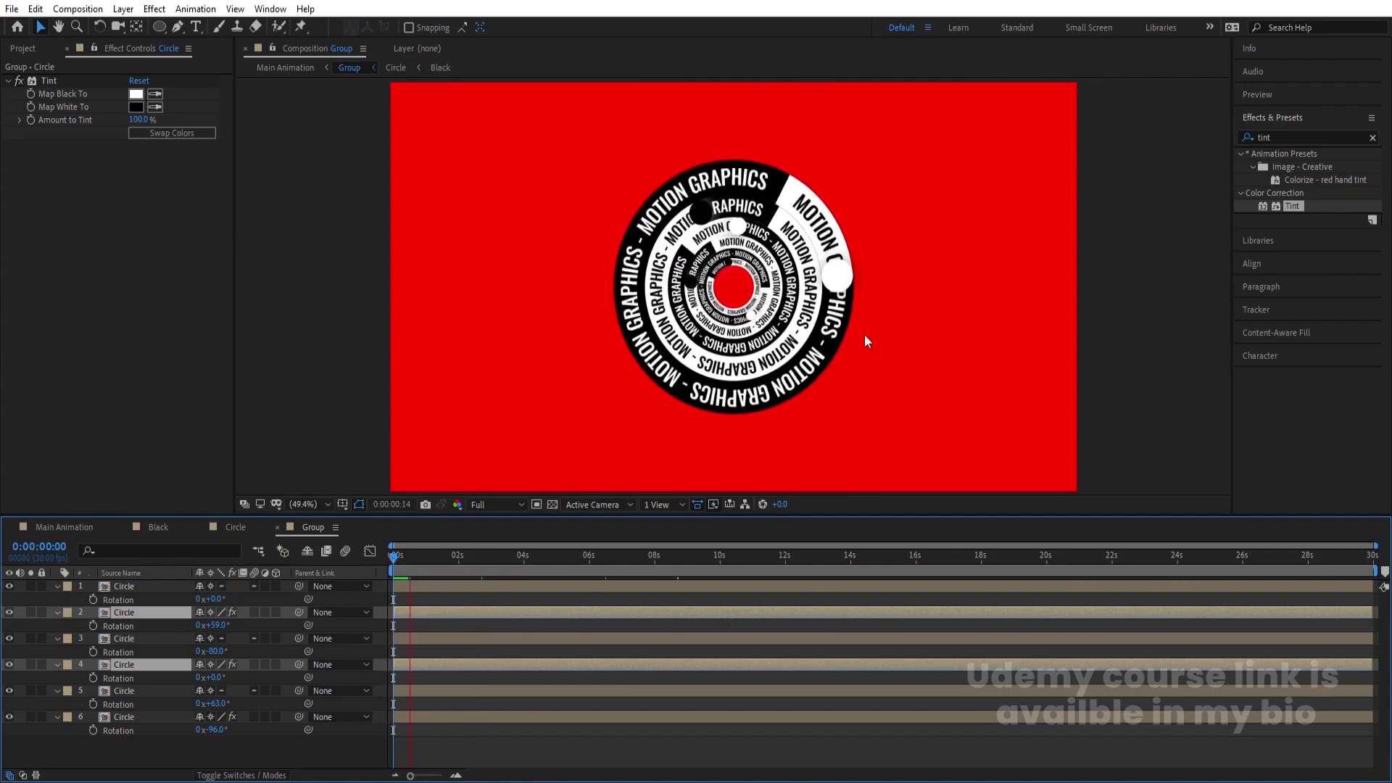
- In Main Animation, create a white solid with Ctrl+Y and move it beneath the Group layers
click(64, 527)
key(space)
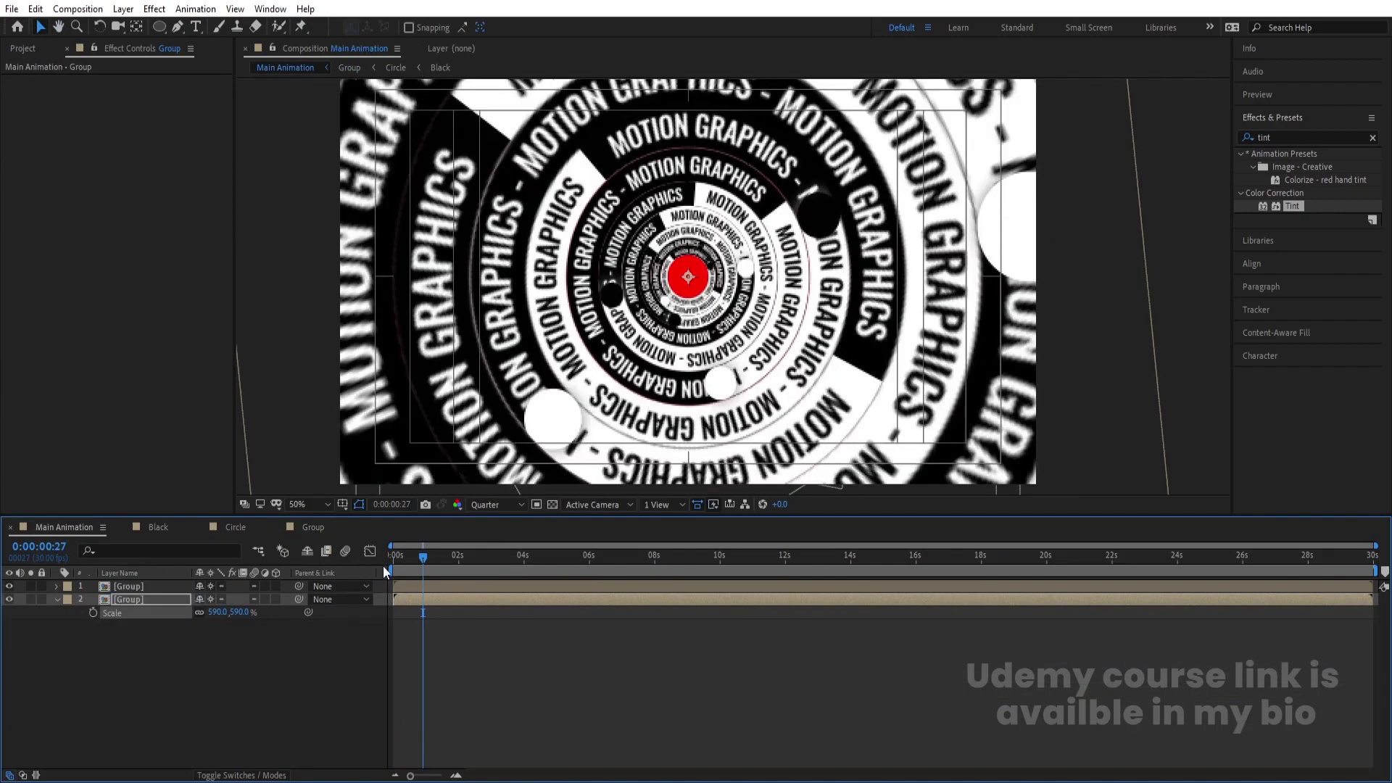
key(space)
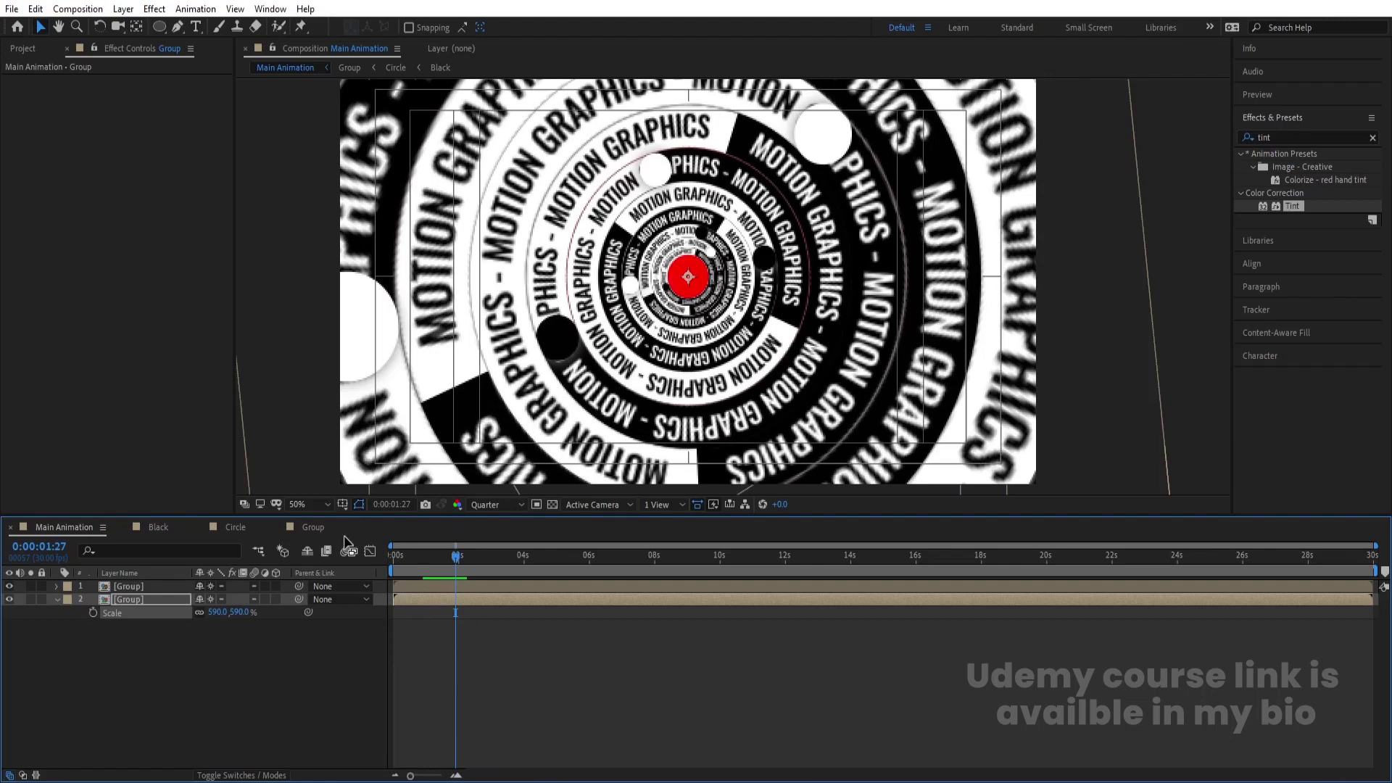
click(151, 732)
key(ctrl+y)
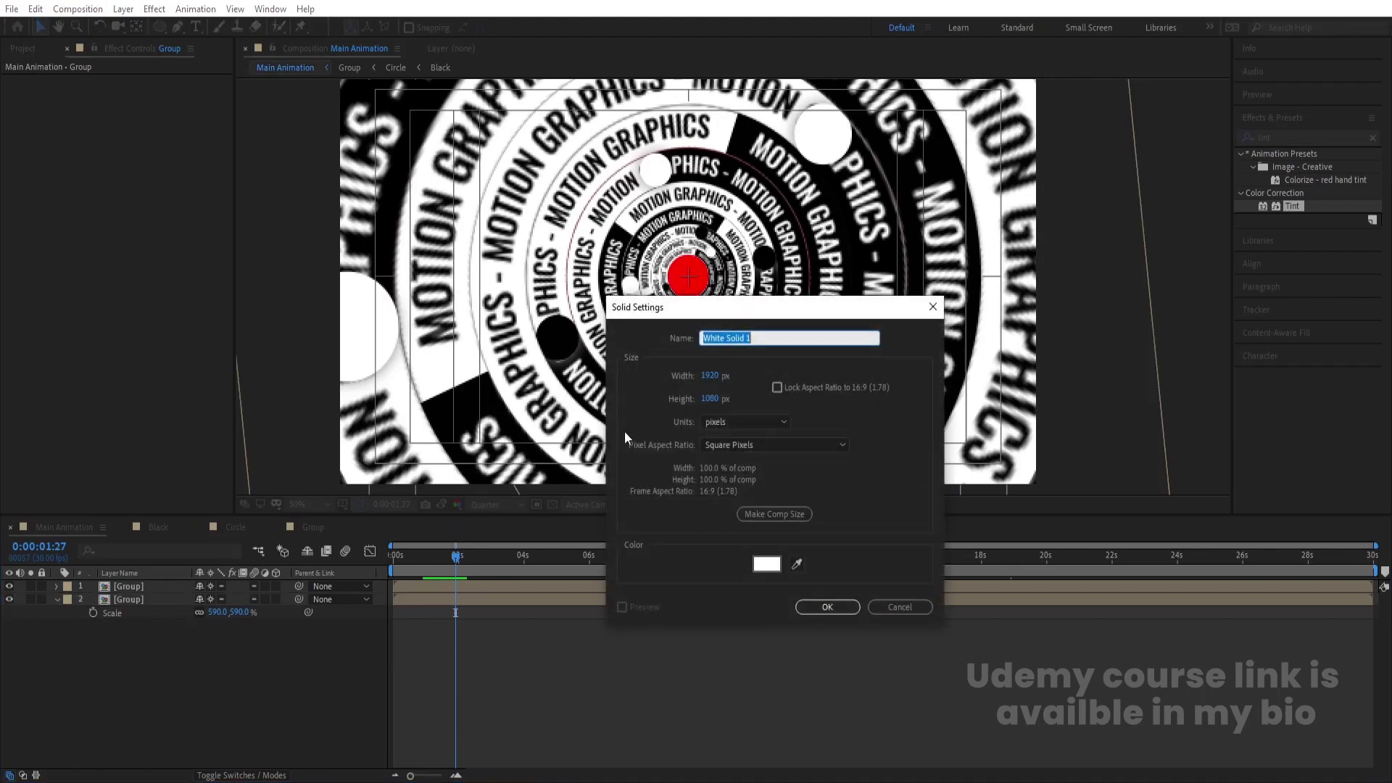
key(Return)
drag(184, 585, 170, 663)
- Set viewer magnification to Fit and resolution to Full, then preview from the first frame
click(315, 504)
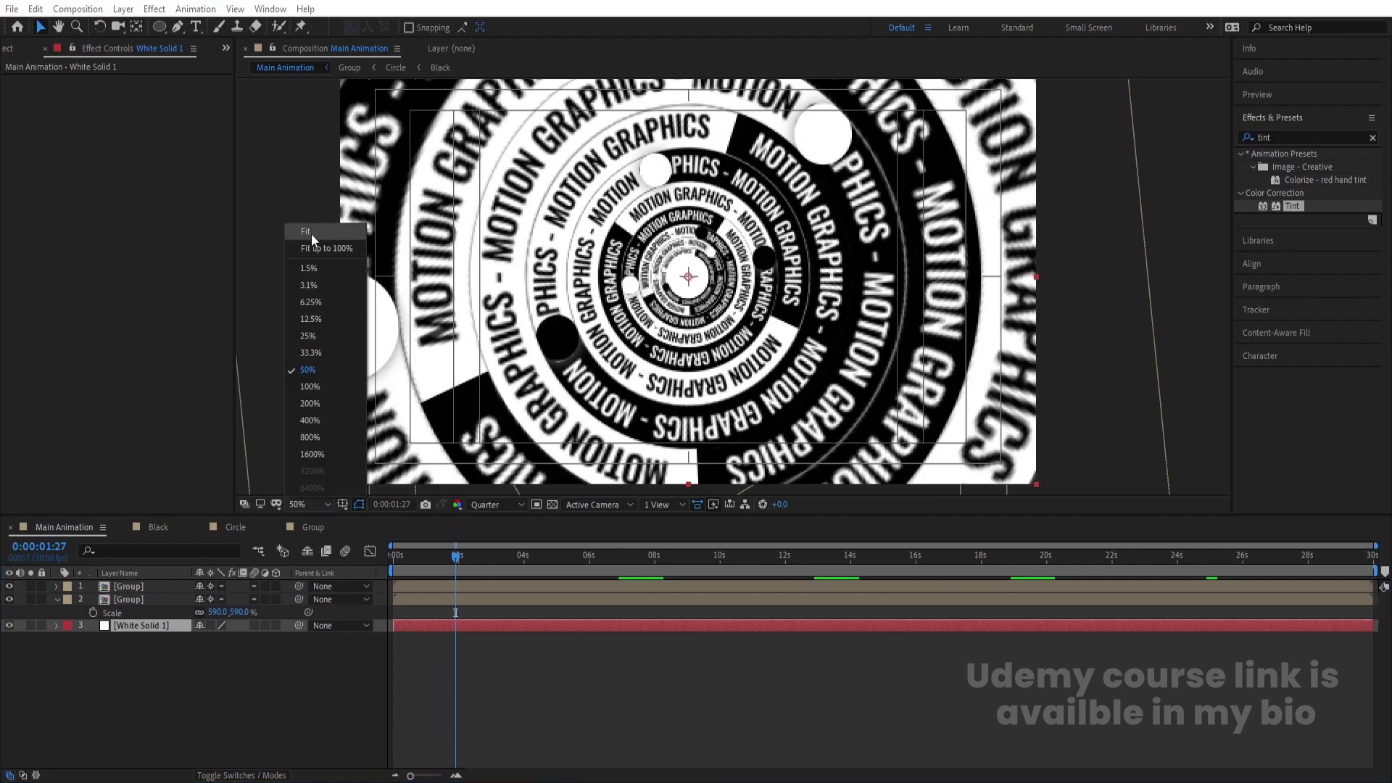
click(311, 232)
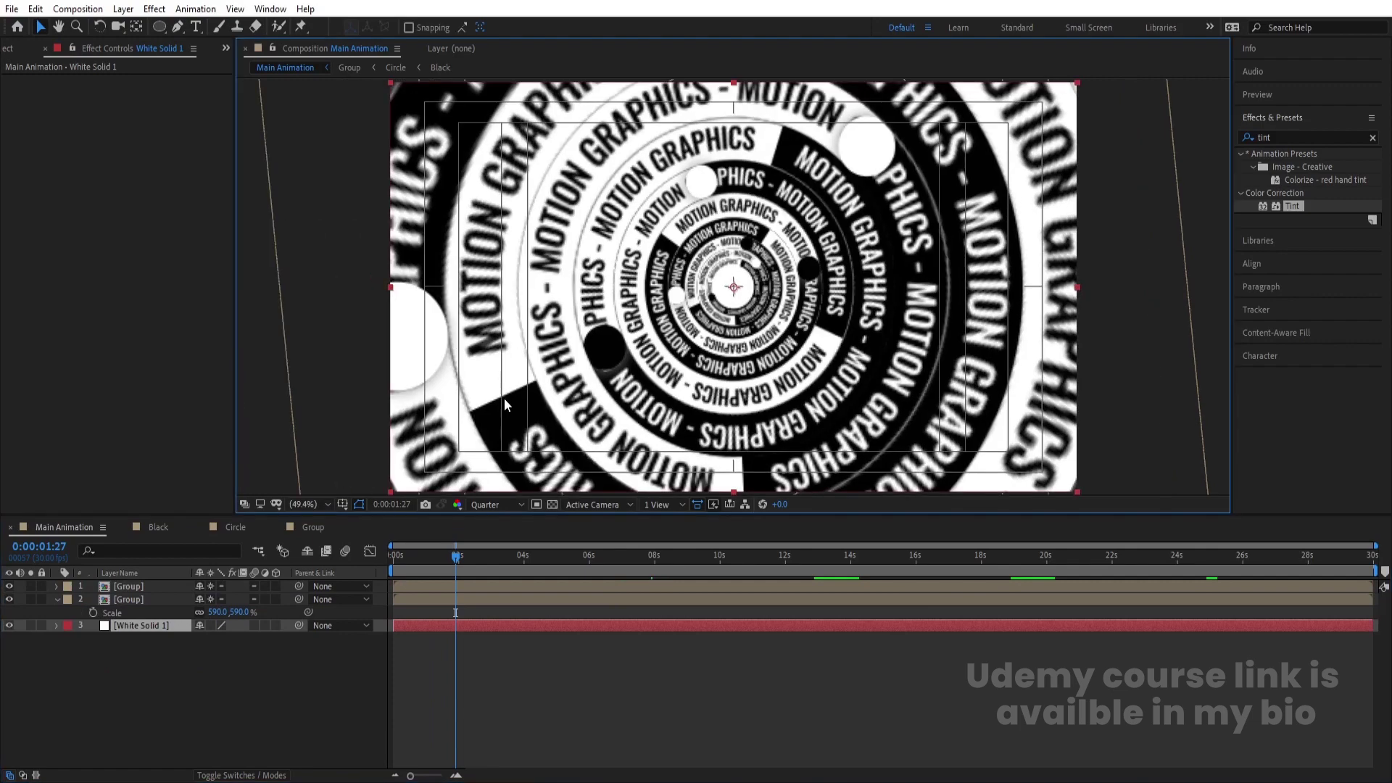
click(332, 554)
key(Home)
click(489, 503)
click(483, 572)
key(space)
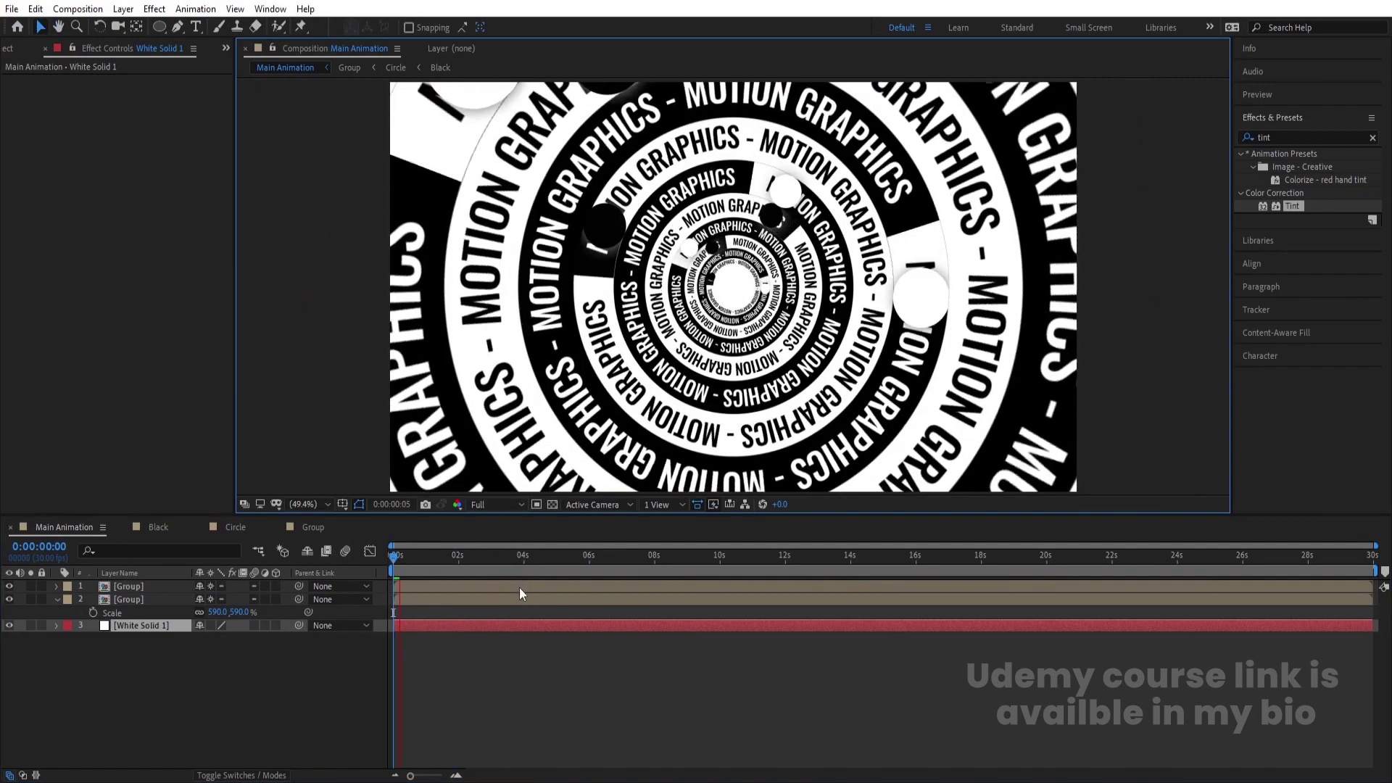